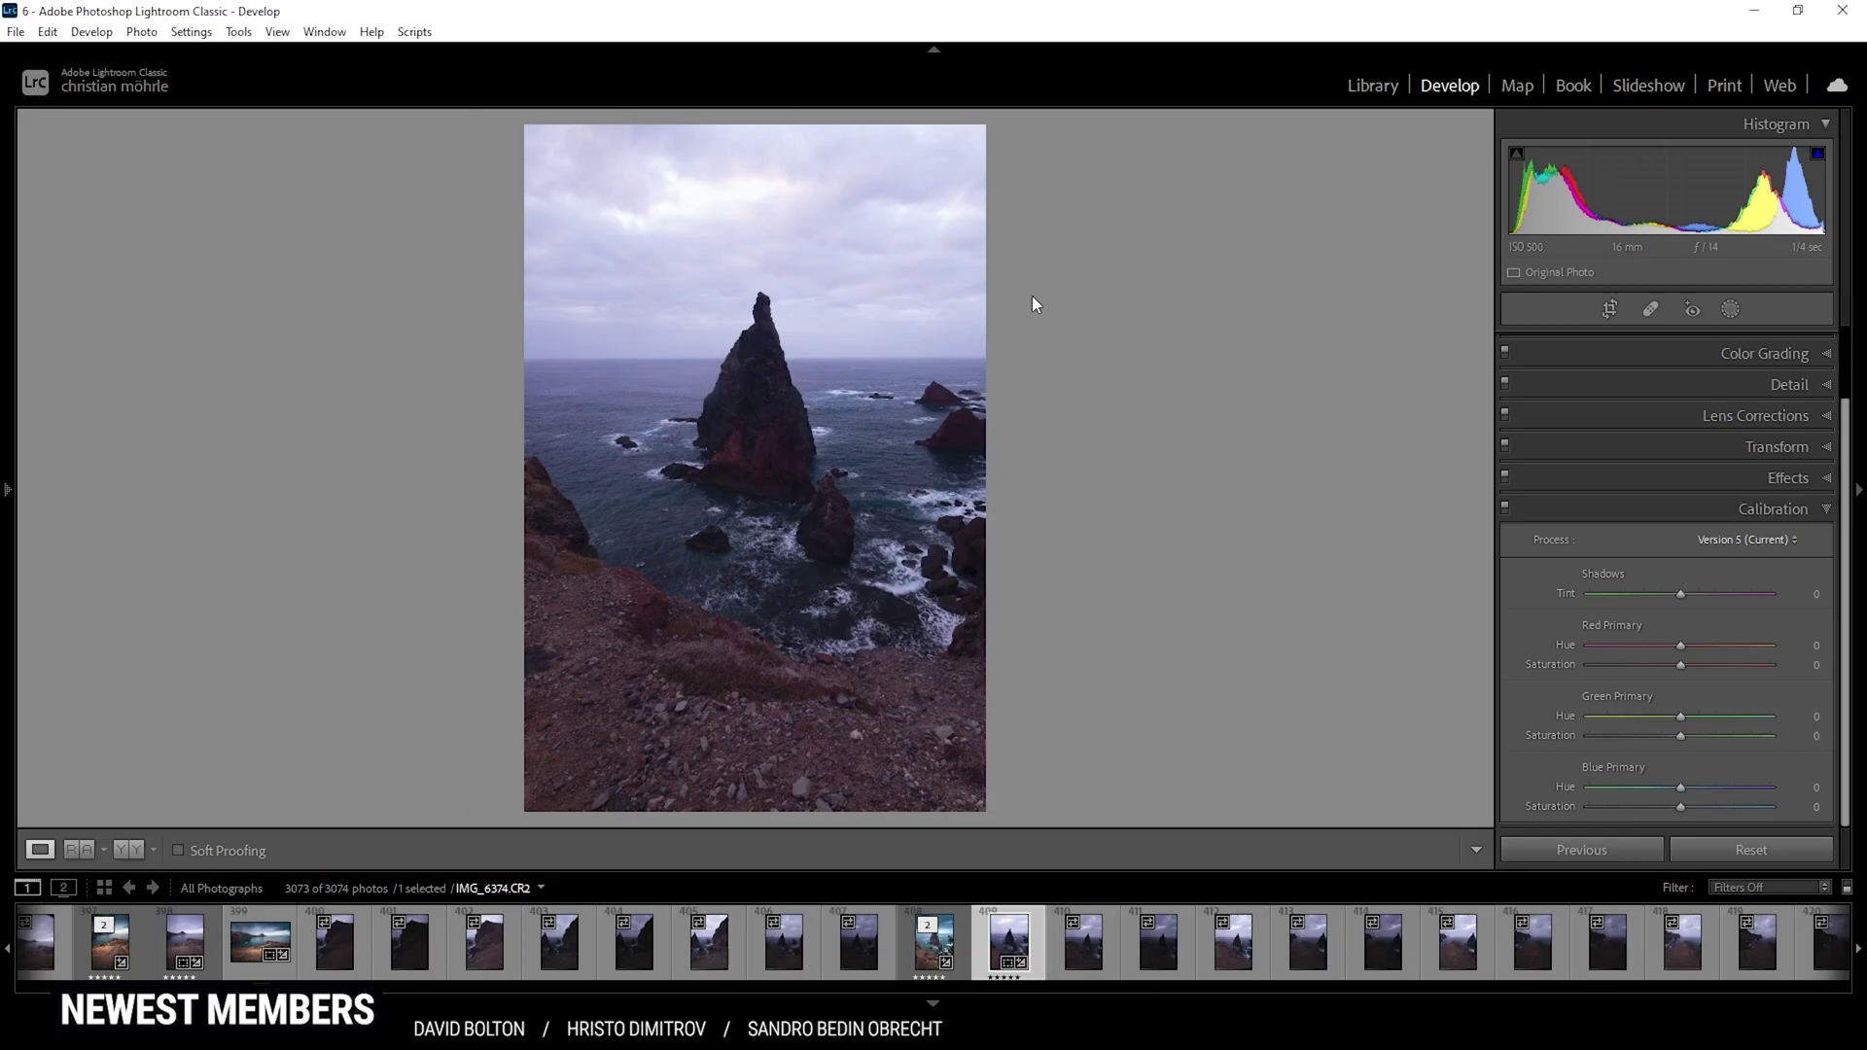
# - Bring up the raw photo IMG_6374.CR2 in the Develop module, ready for editing
pyautogui.press('r')
pyautogui.press('r')
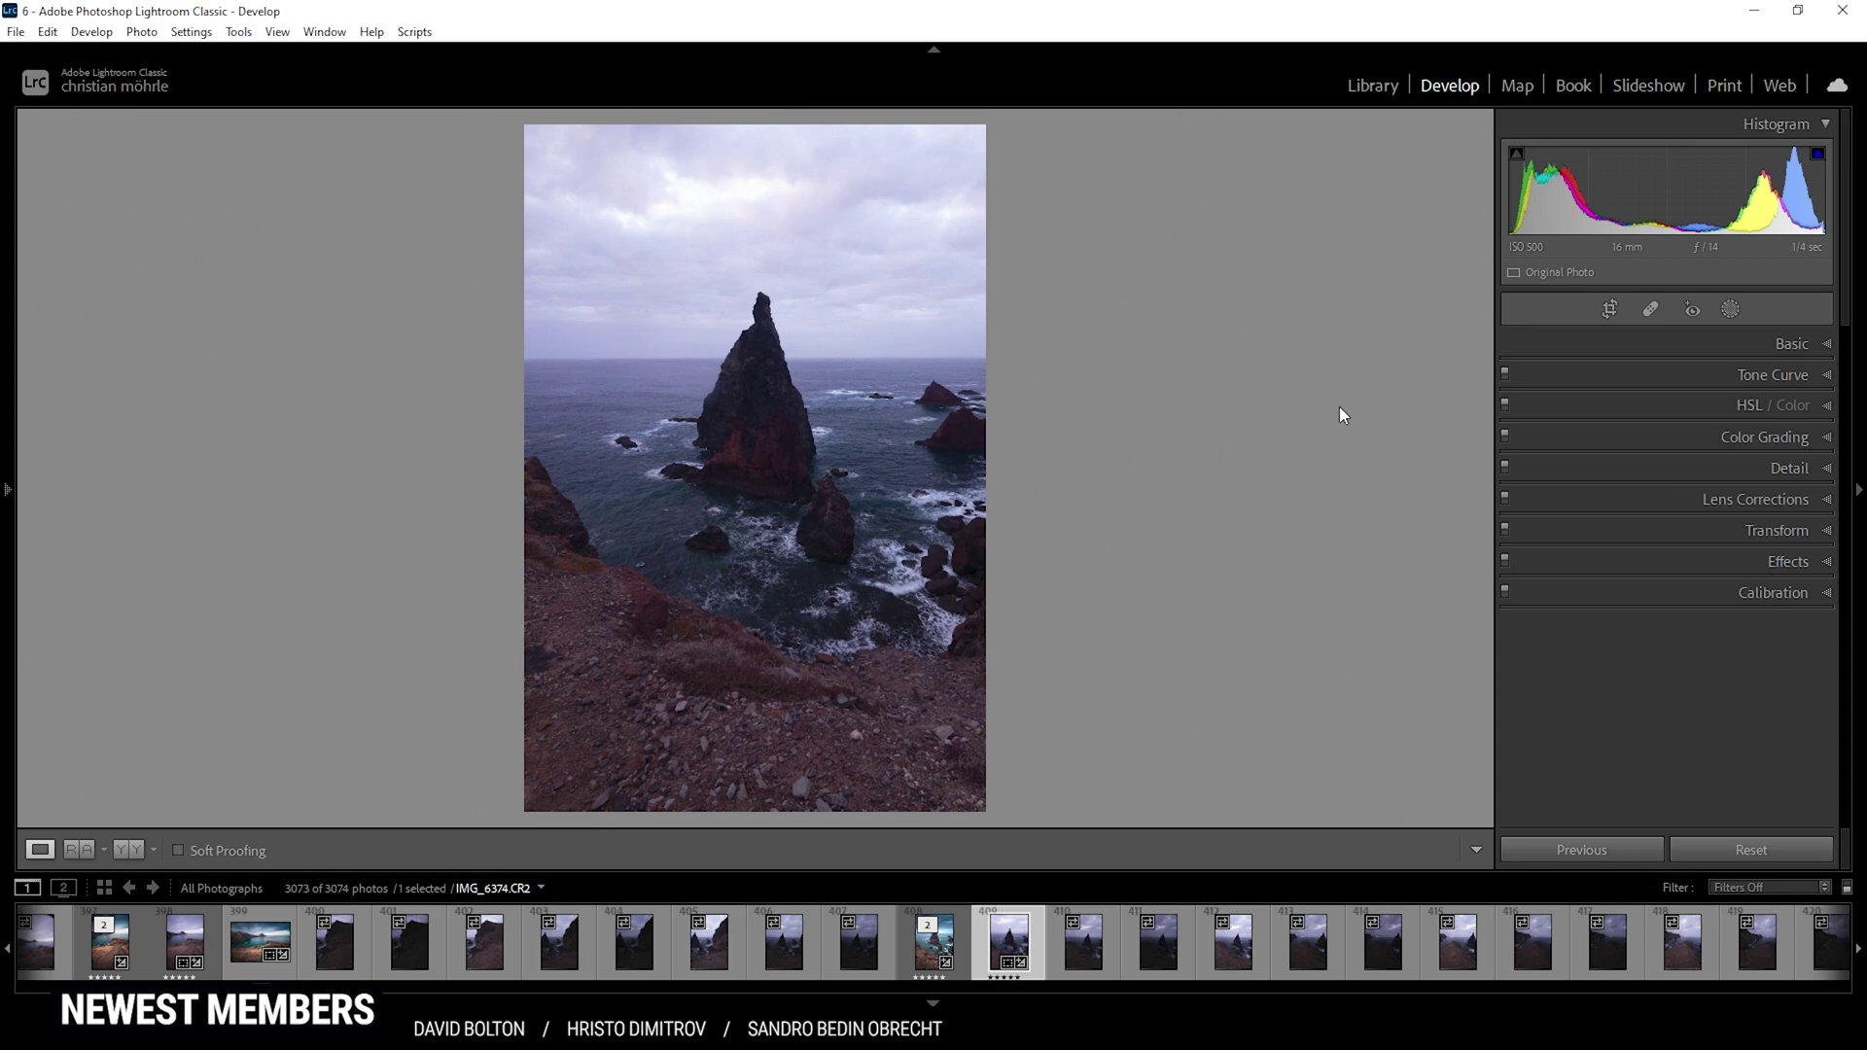
# - Straighten the sea stack photo to a -1.90 angle and apply a tighter portrait crop
pyautogui.click(1610, 310)
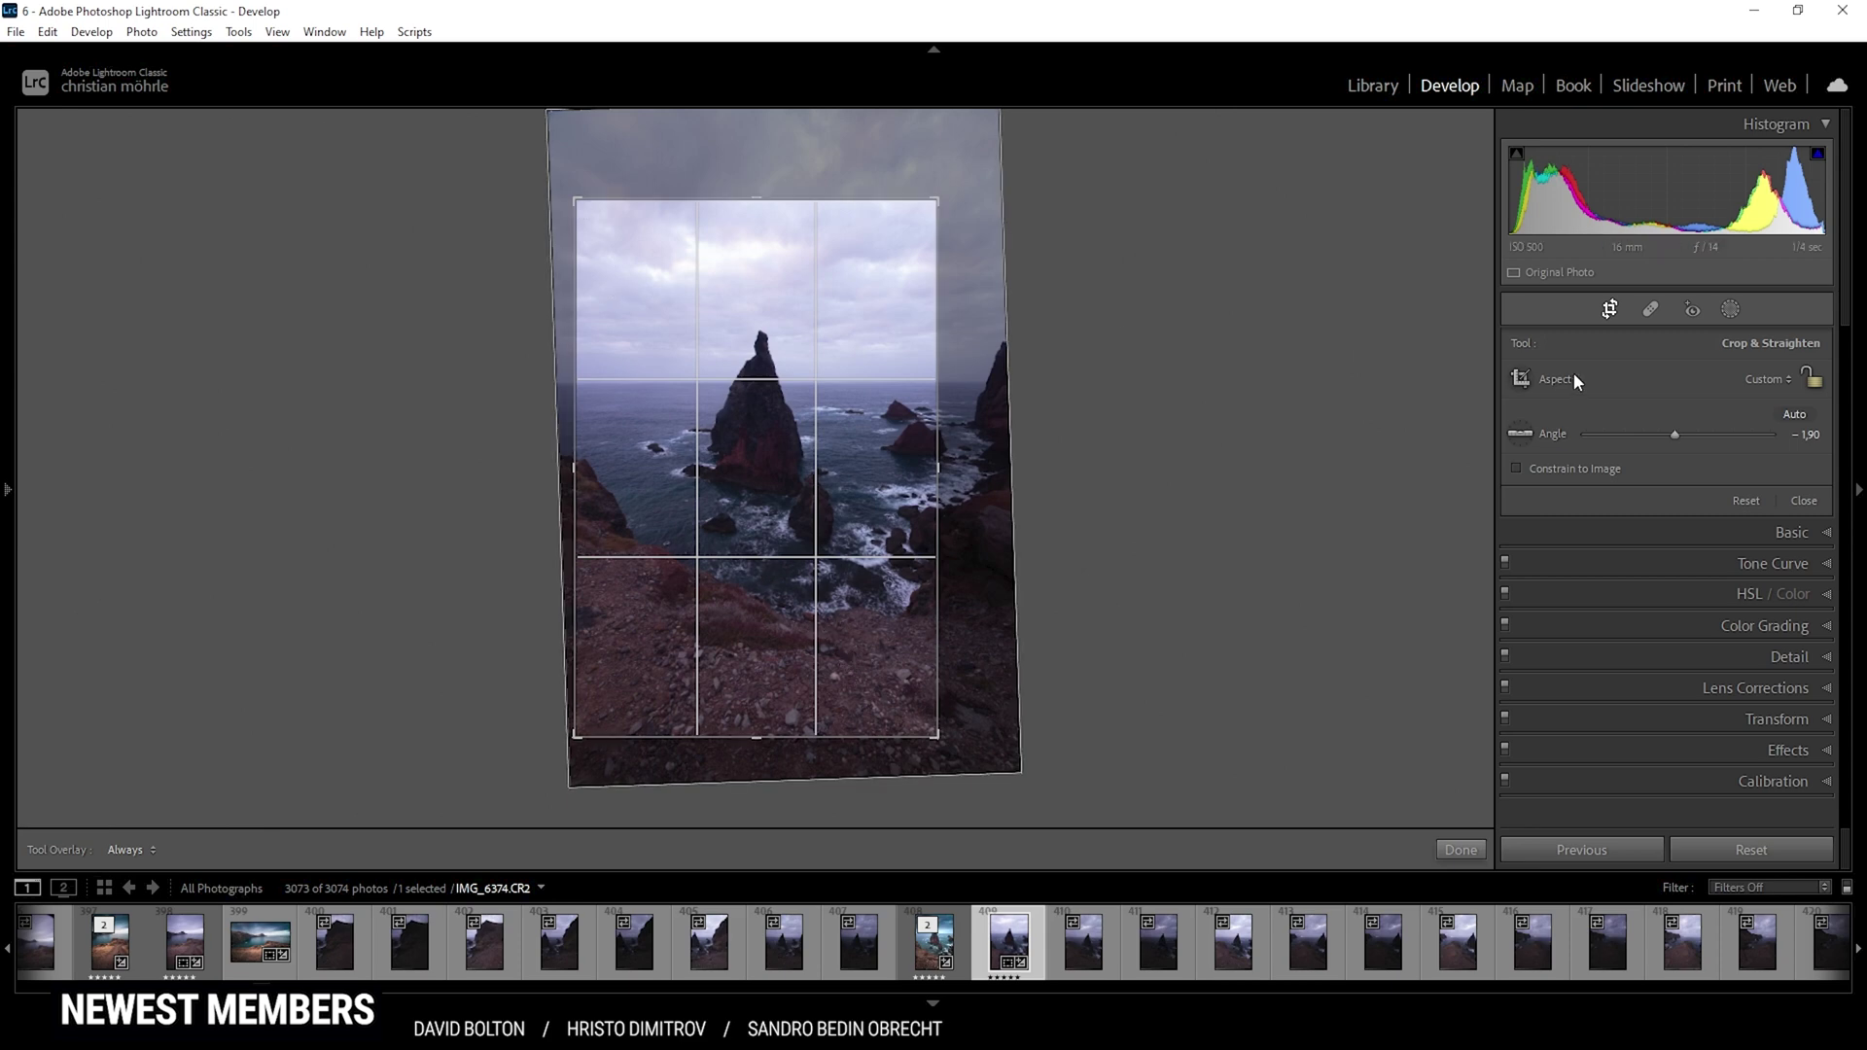
pyautogui.click(1604, 307)
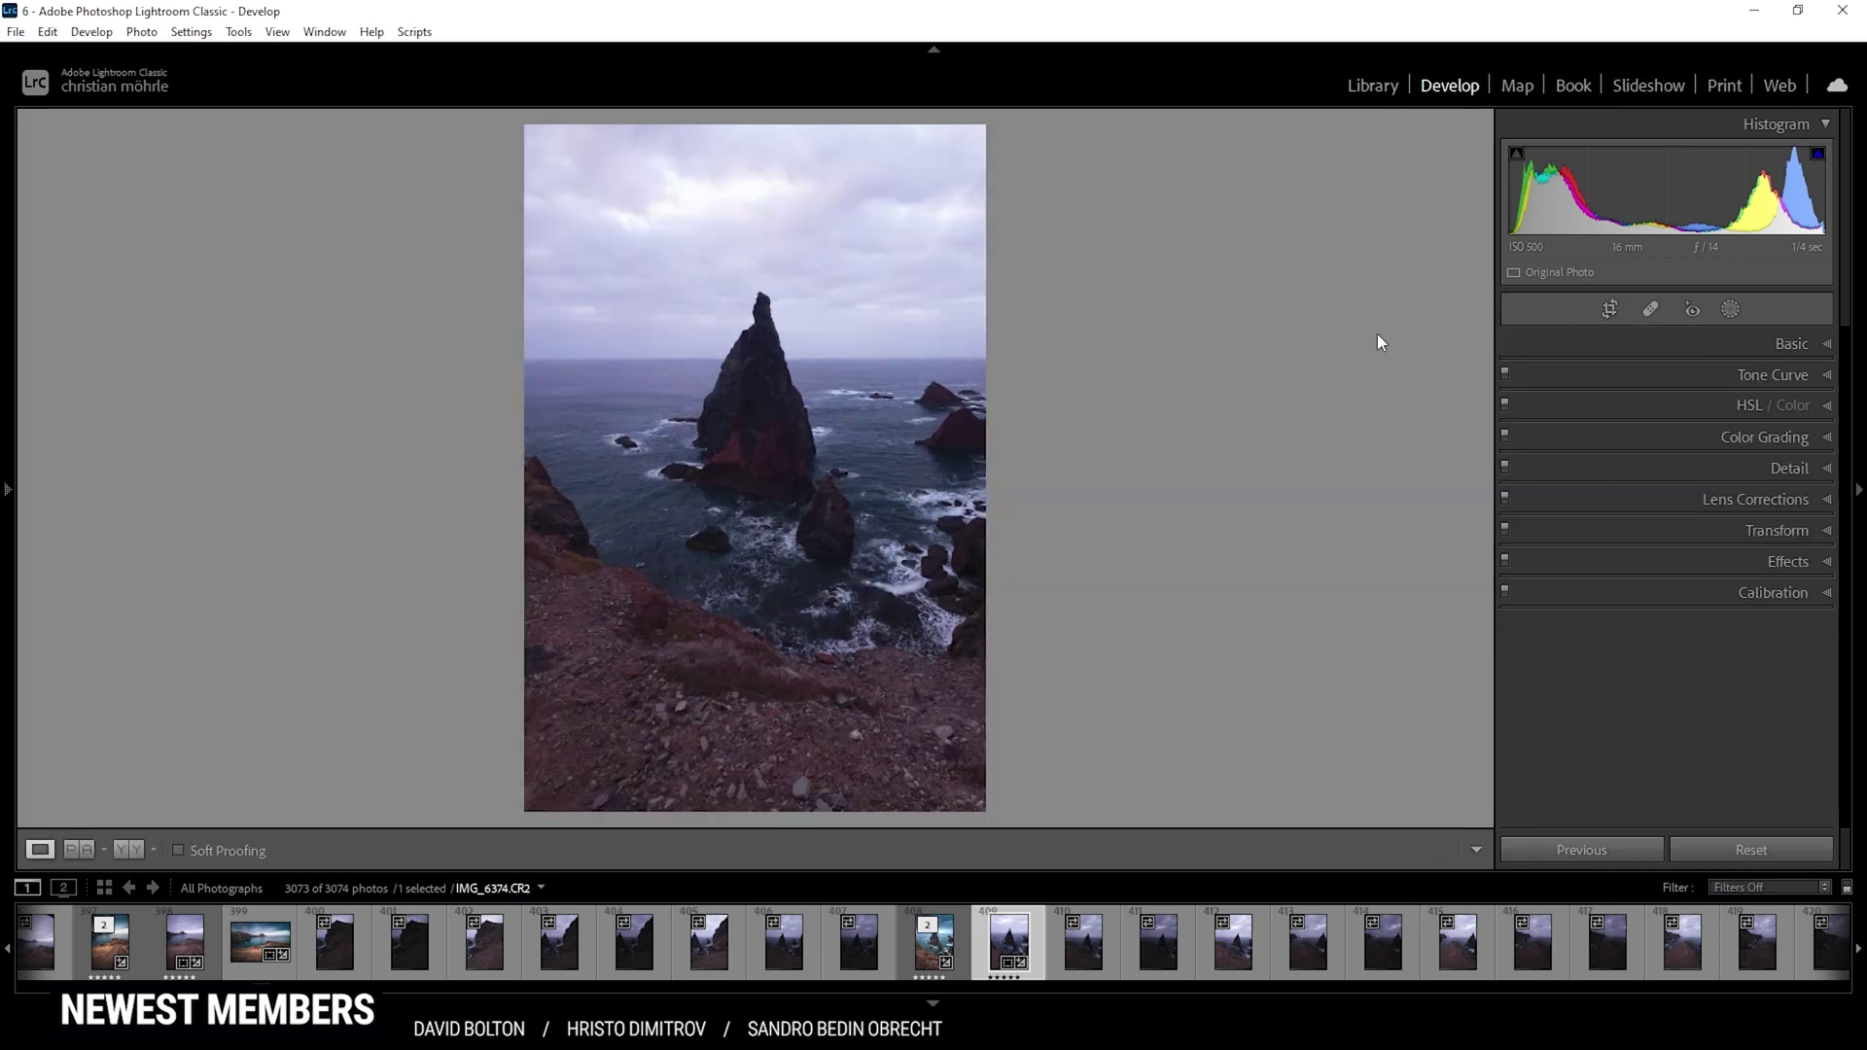
# - Apply the Adobe Standard profile, then set Exposure to +0.29 and Highlights to -100
pyautogui.click(1817, 345)
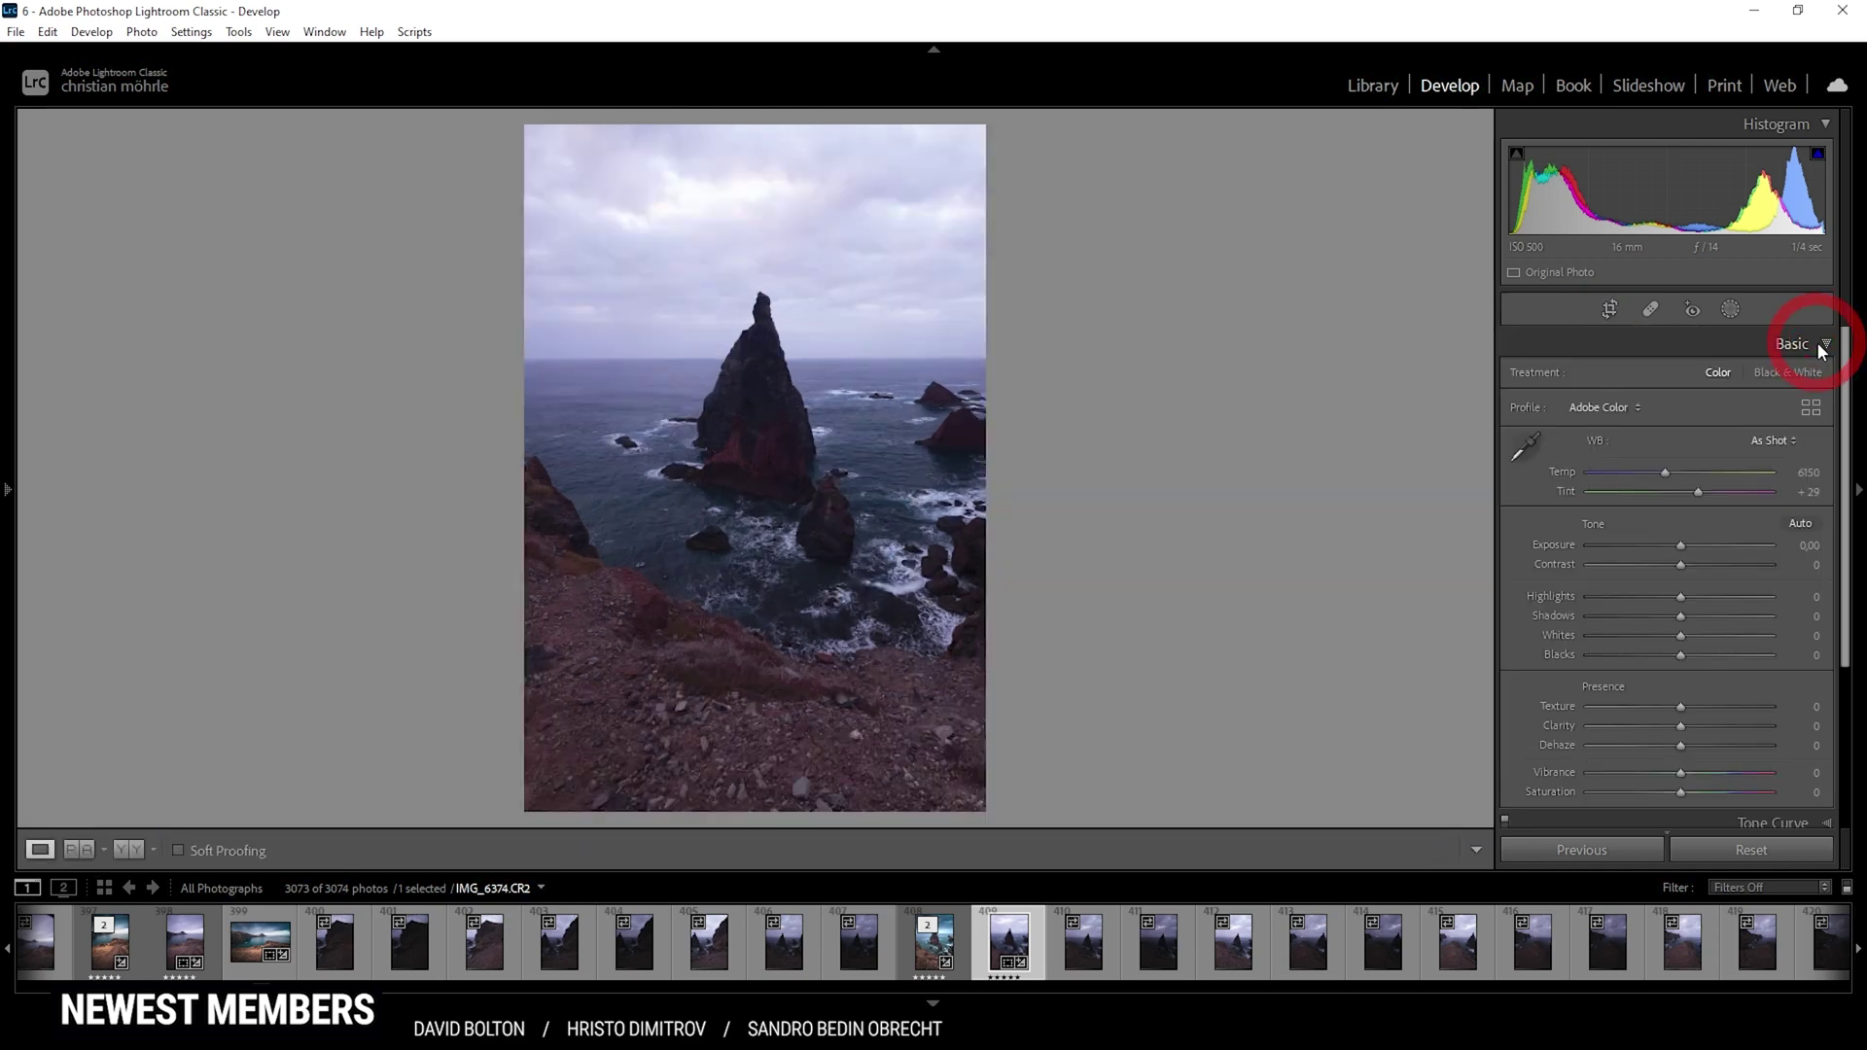
pyautogui.click(1607, 410)
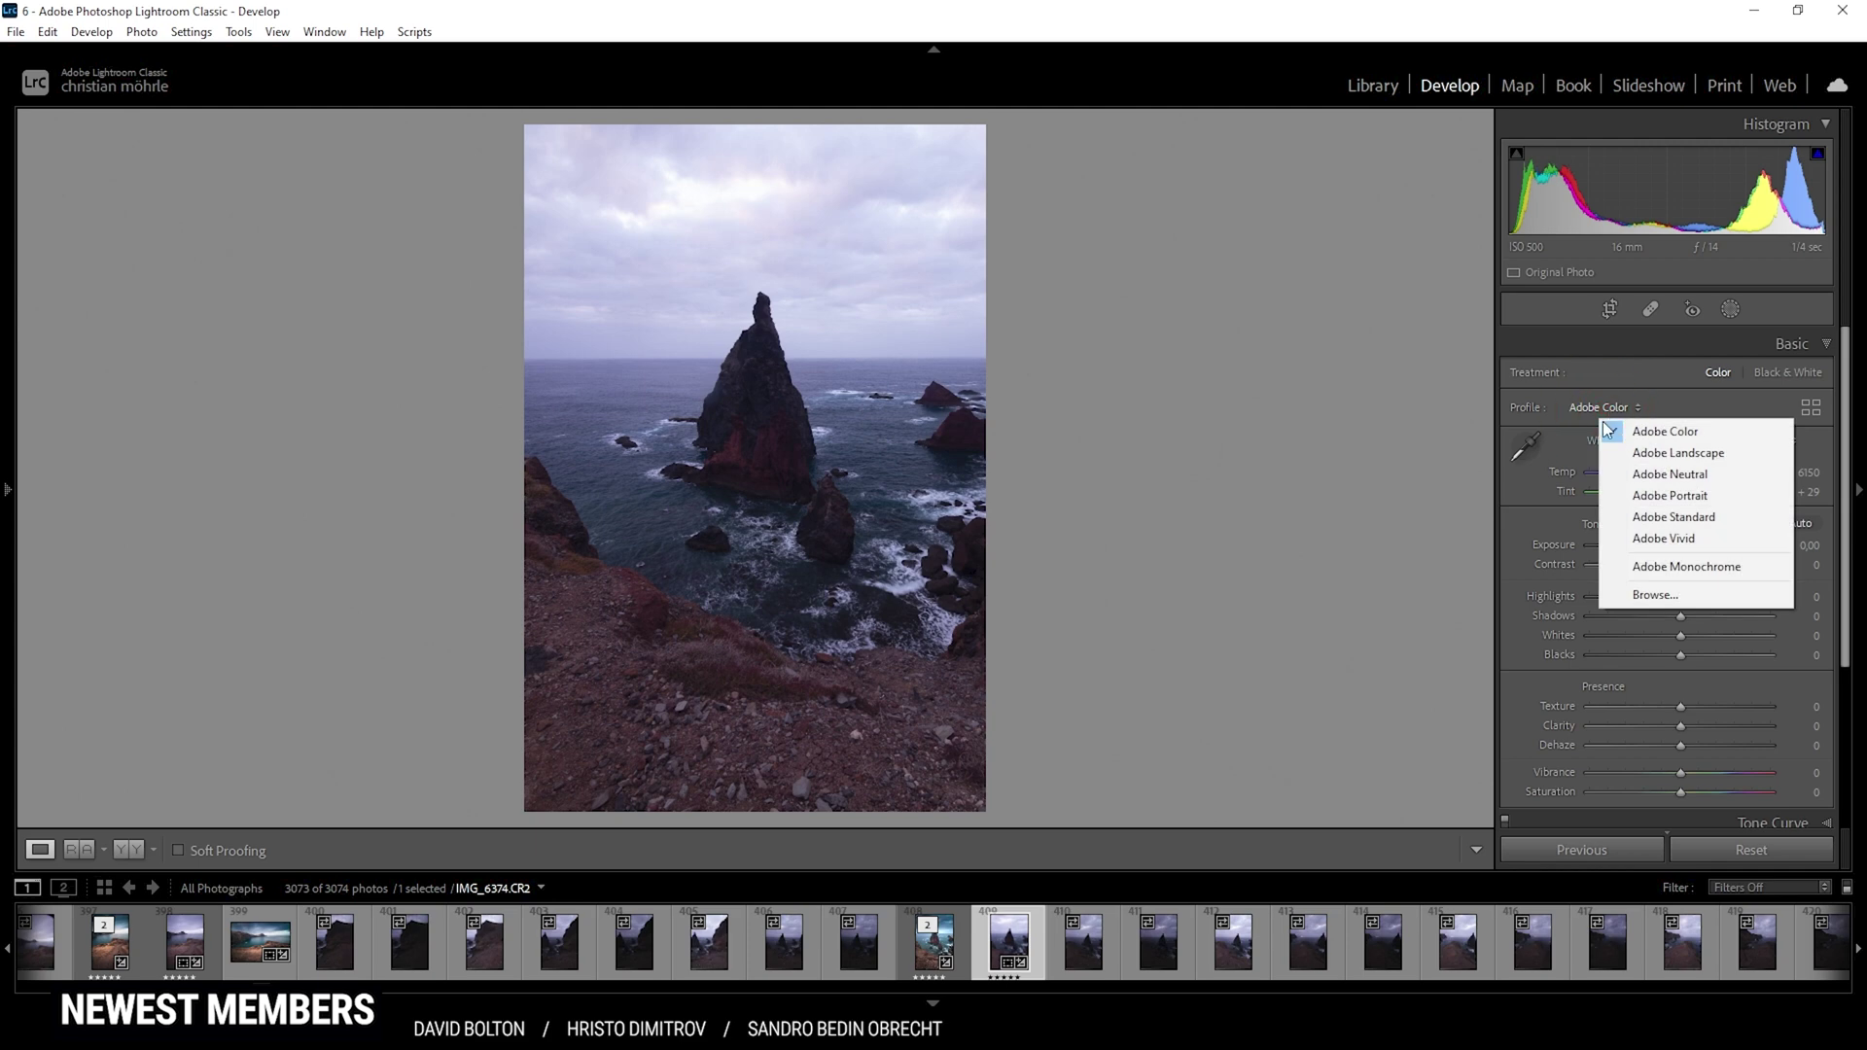
pyautogui.click(1655, 517)
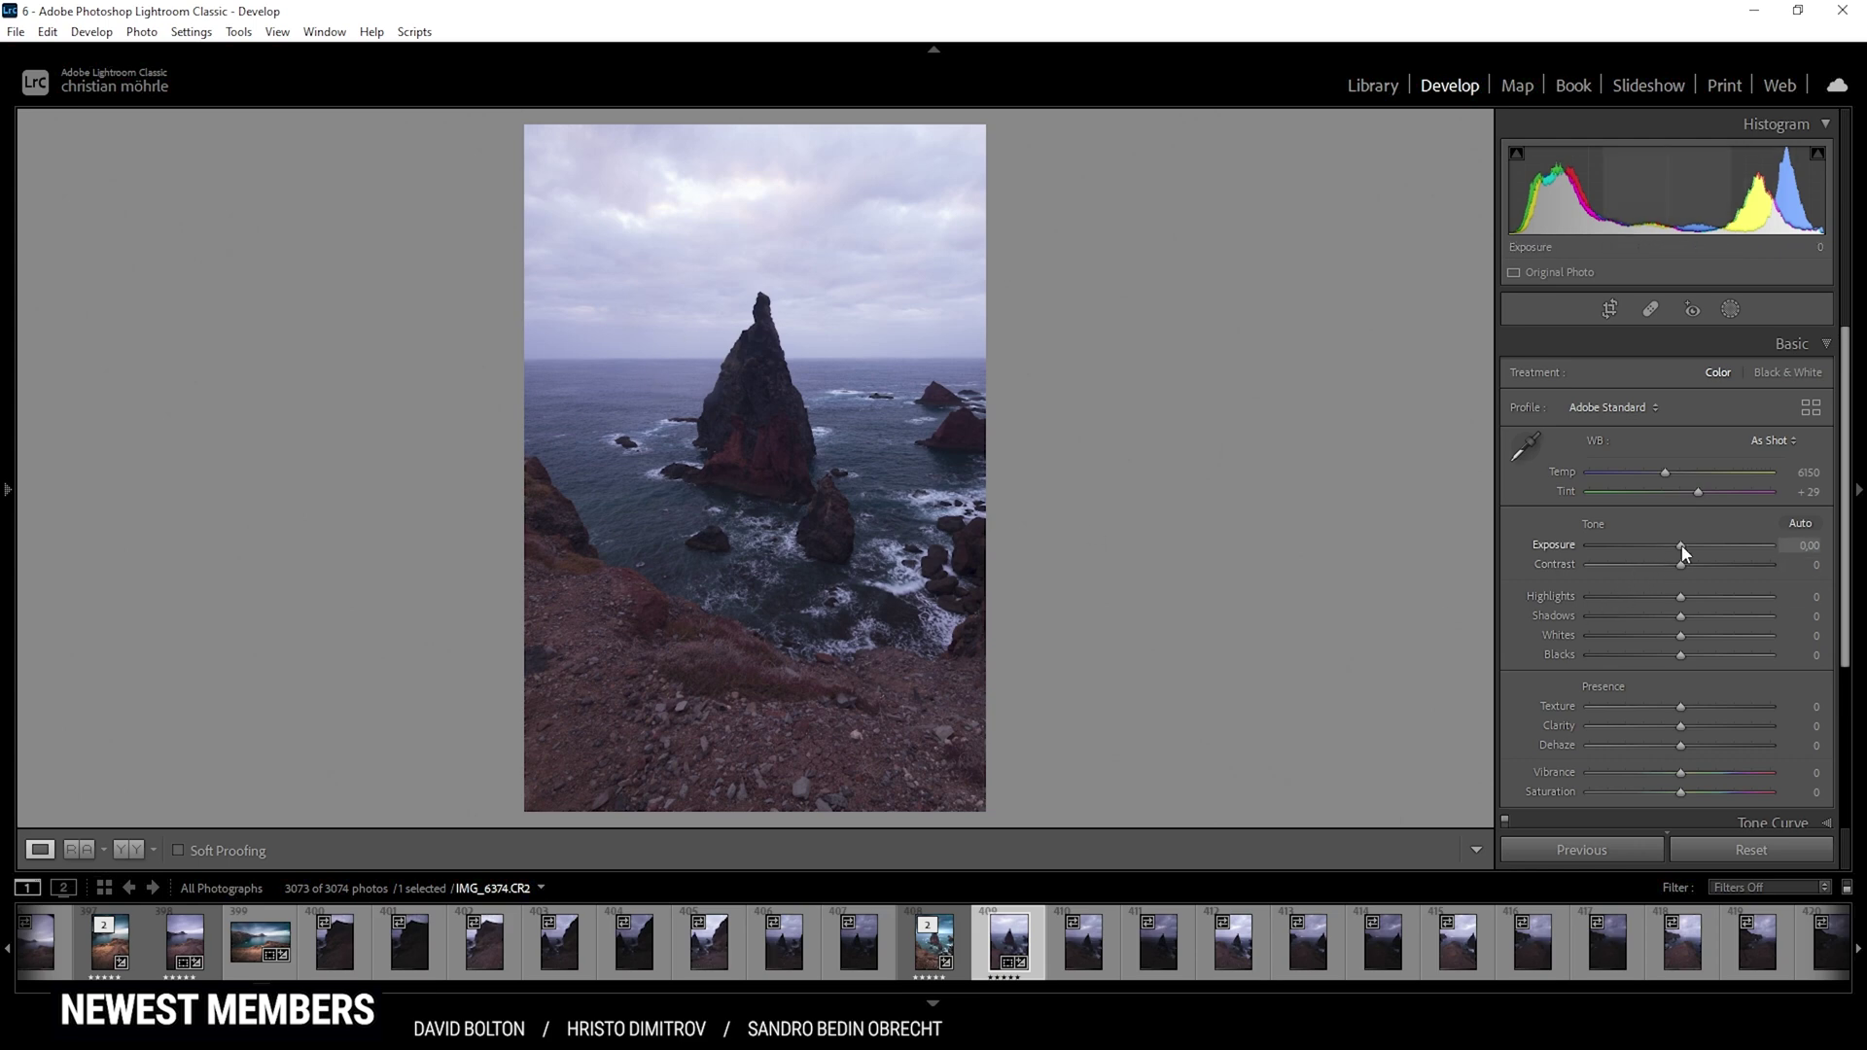
pyautogui.moveTo(1685, 553); pyautogui.dragTo(1688, 554)
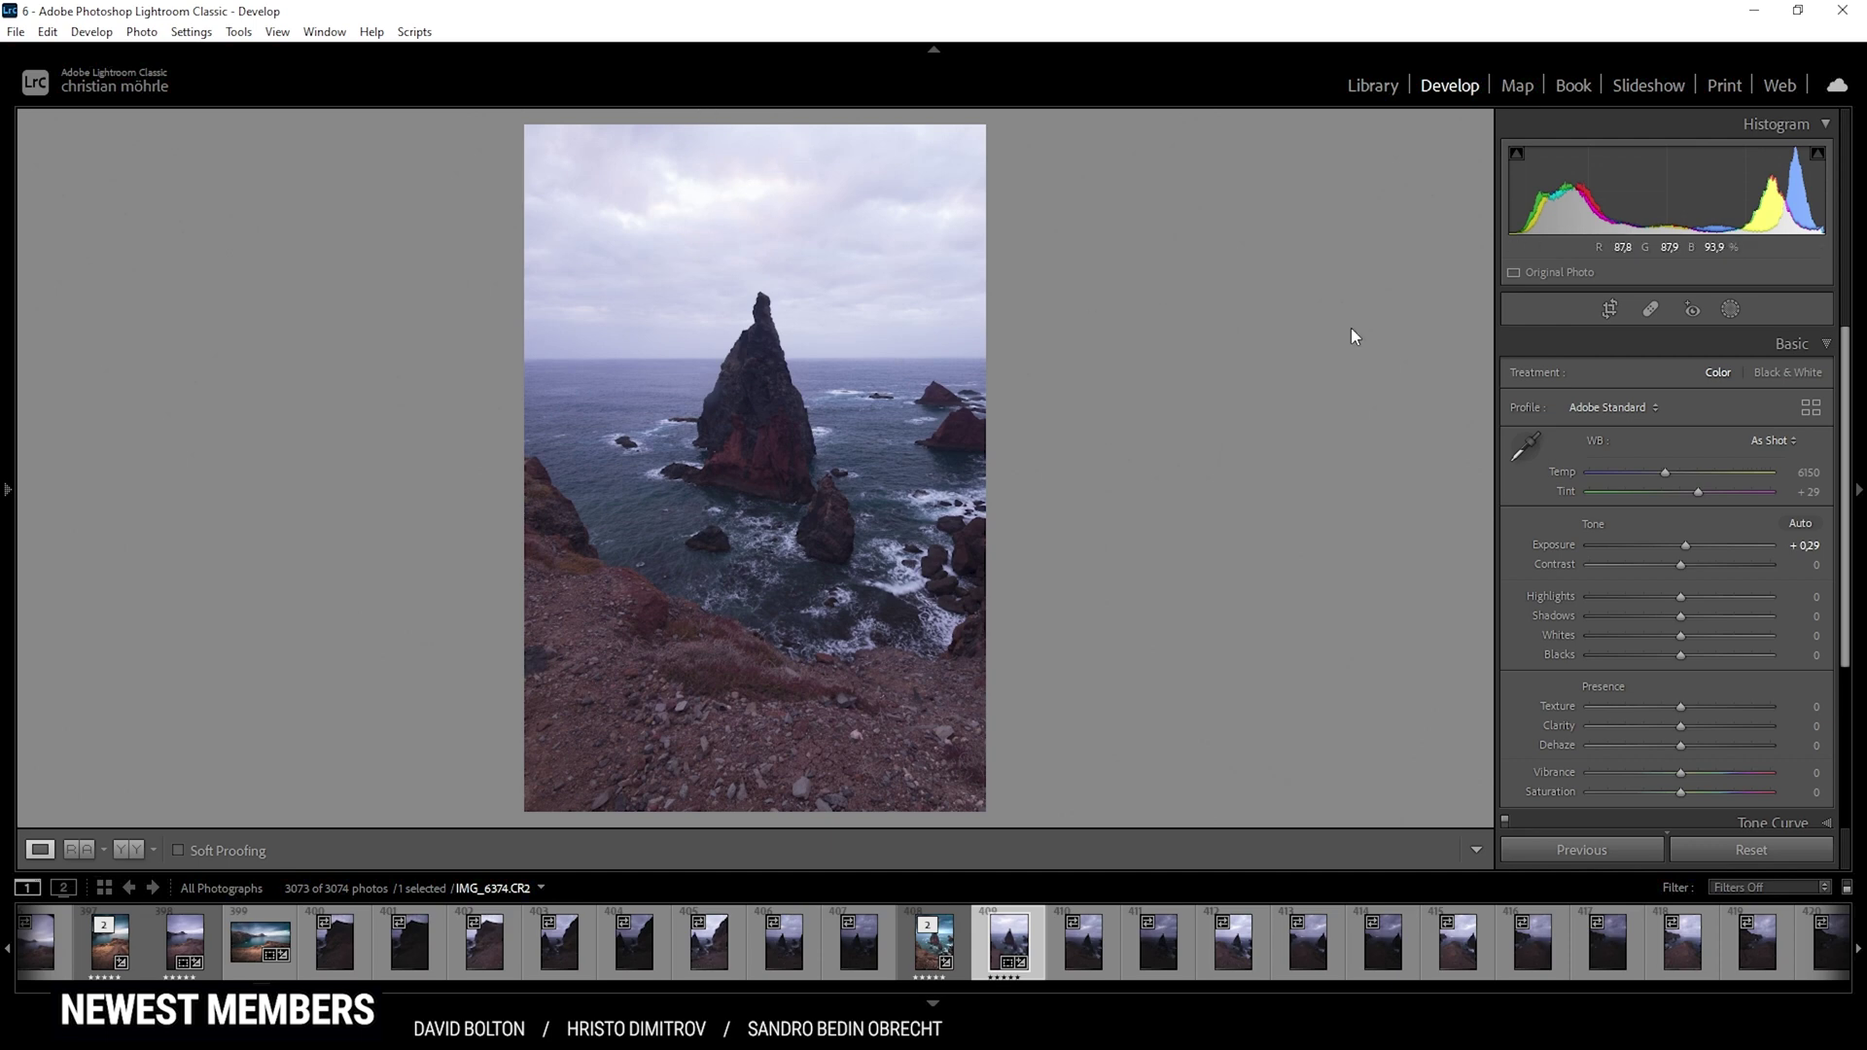
pyautogui.moveTo(1681, 605); pyautogui.dragTo(1328, 615)
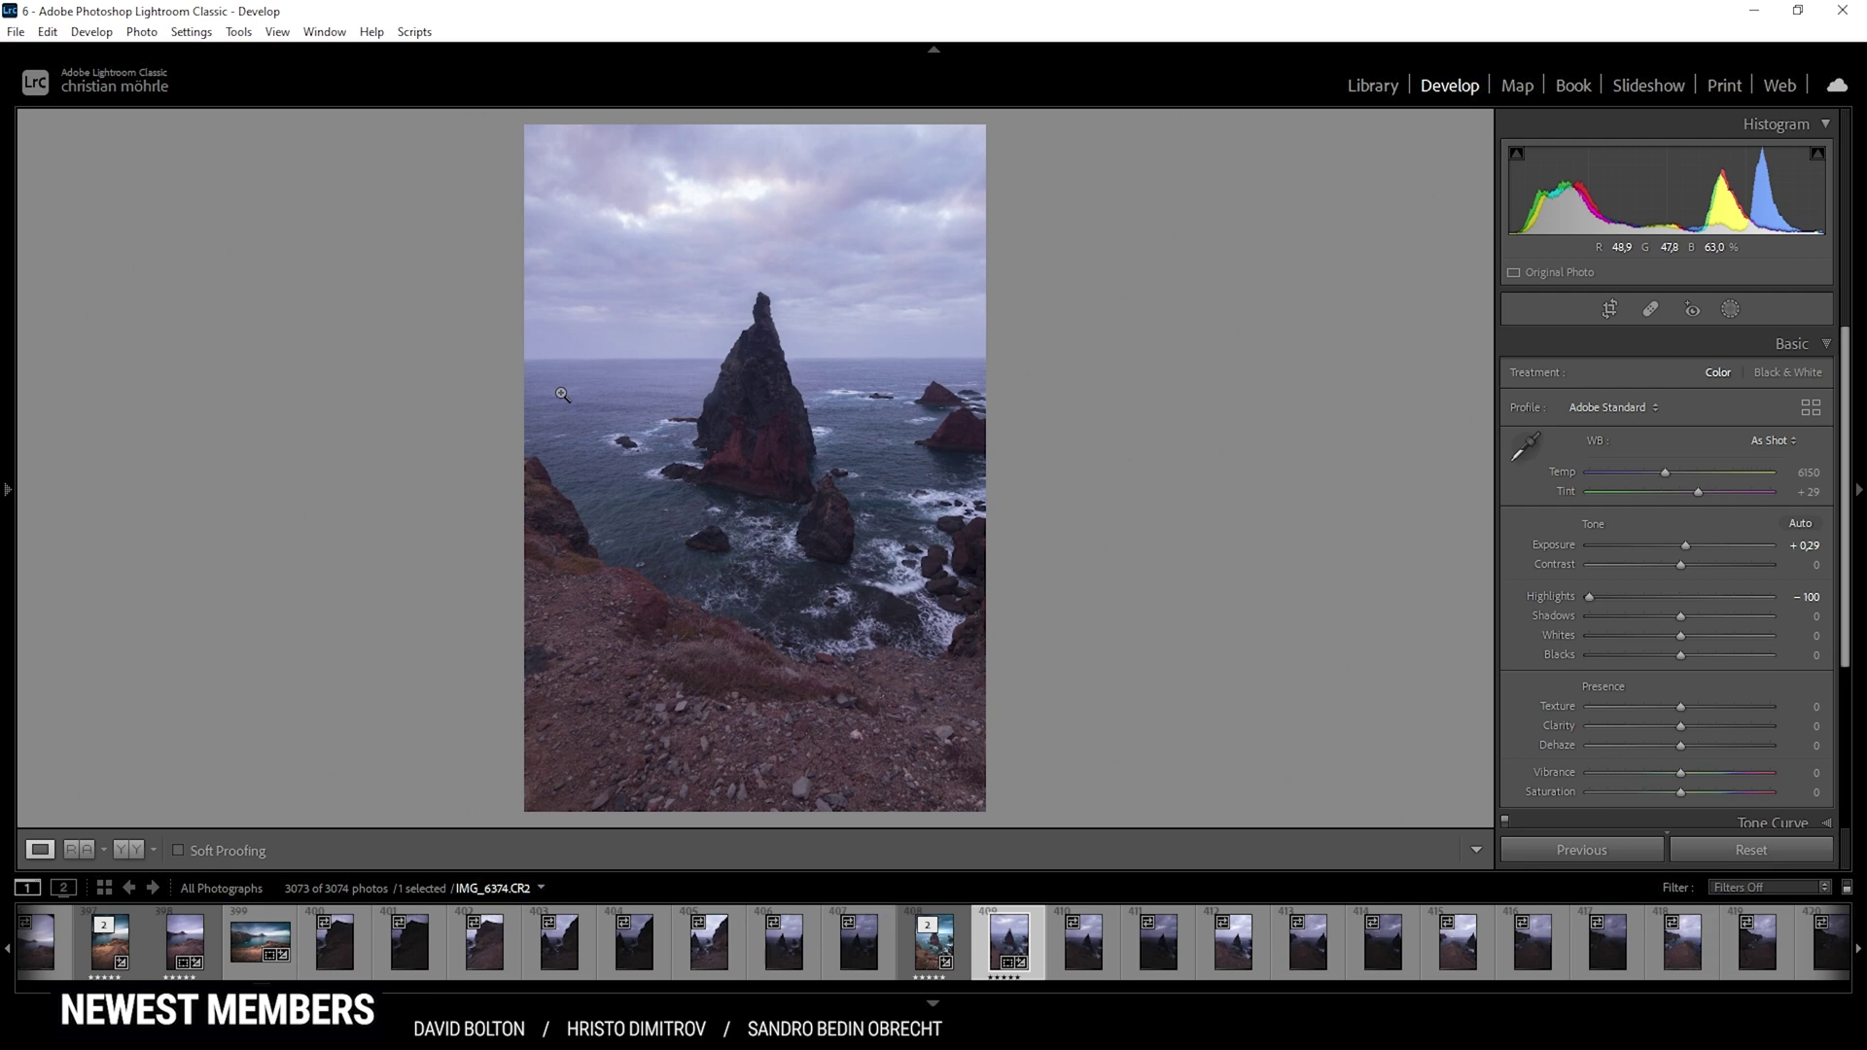
# - Set Auto white balance, Shadows +18, Whites +34 and Vibrance +23, then compare before and after
pyautogui.click(1770, 441)
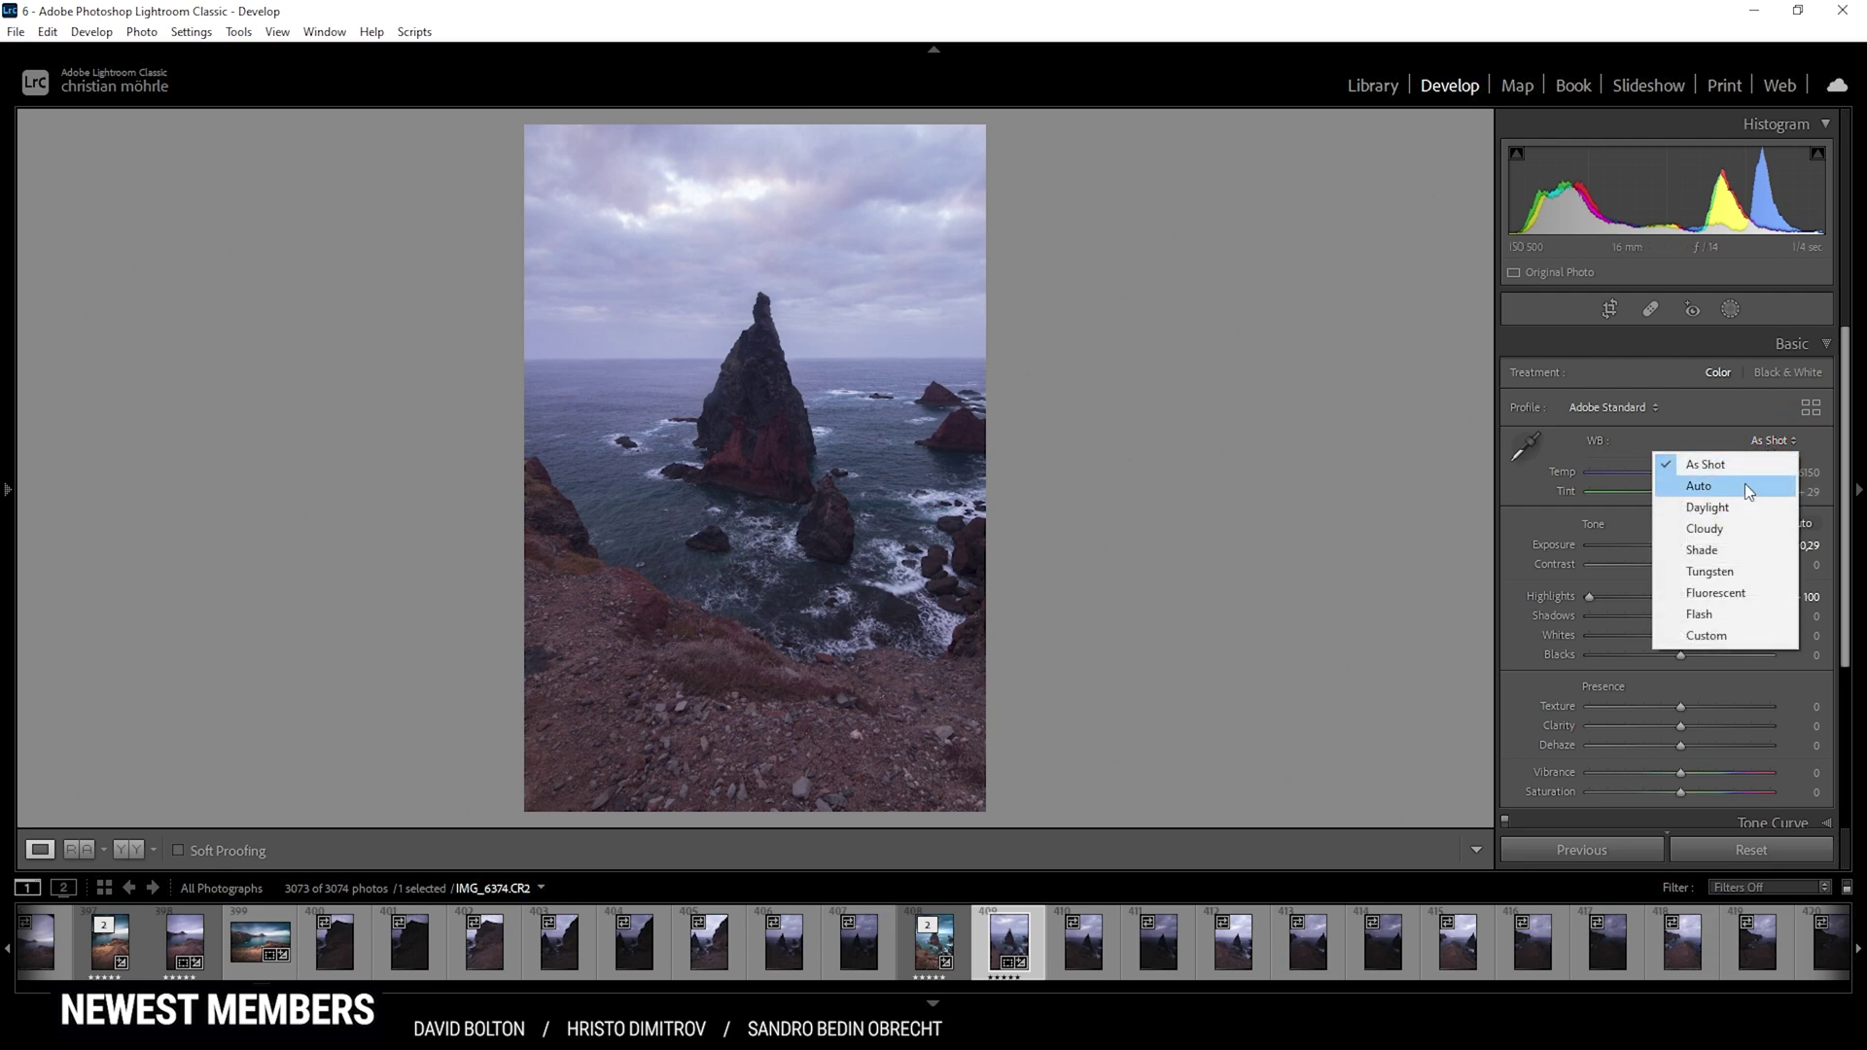
pyautogui.click(1744, 484)
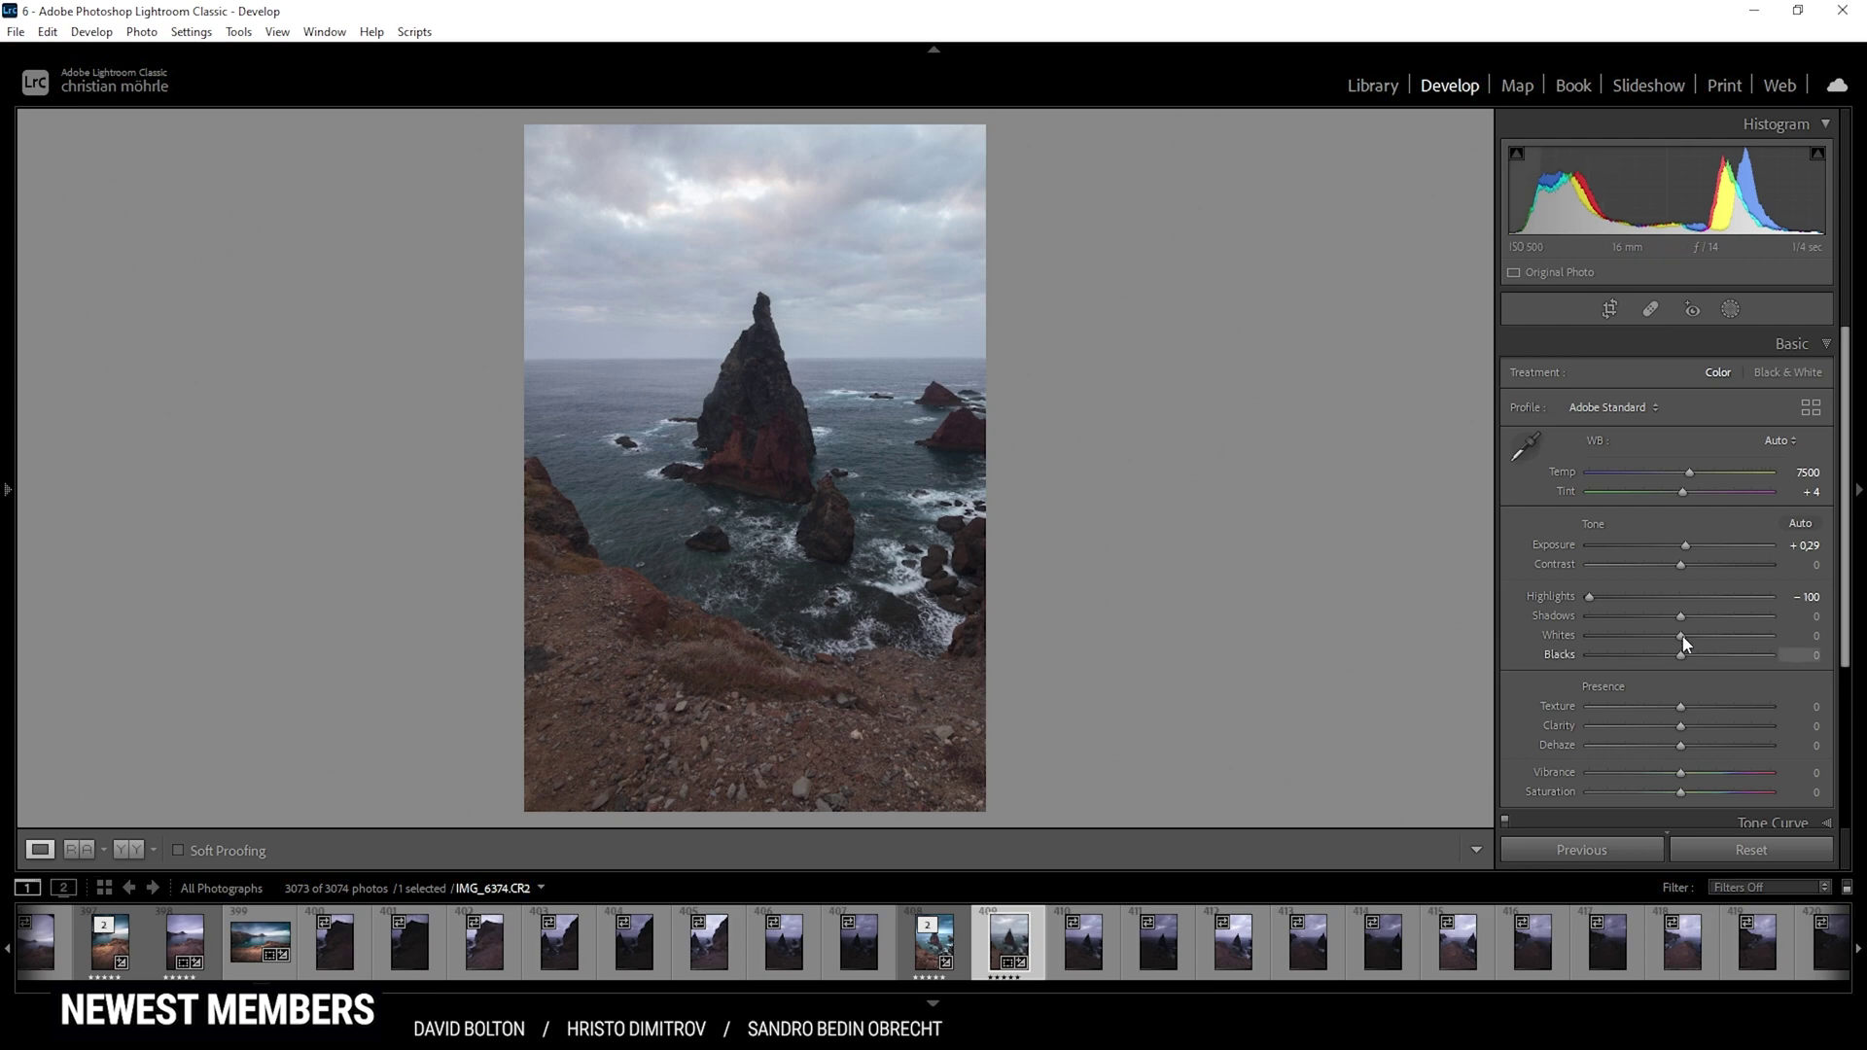
pyautogui.moveTo(1681, 619); pyautogui.dragTo(1694, 620)
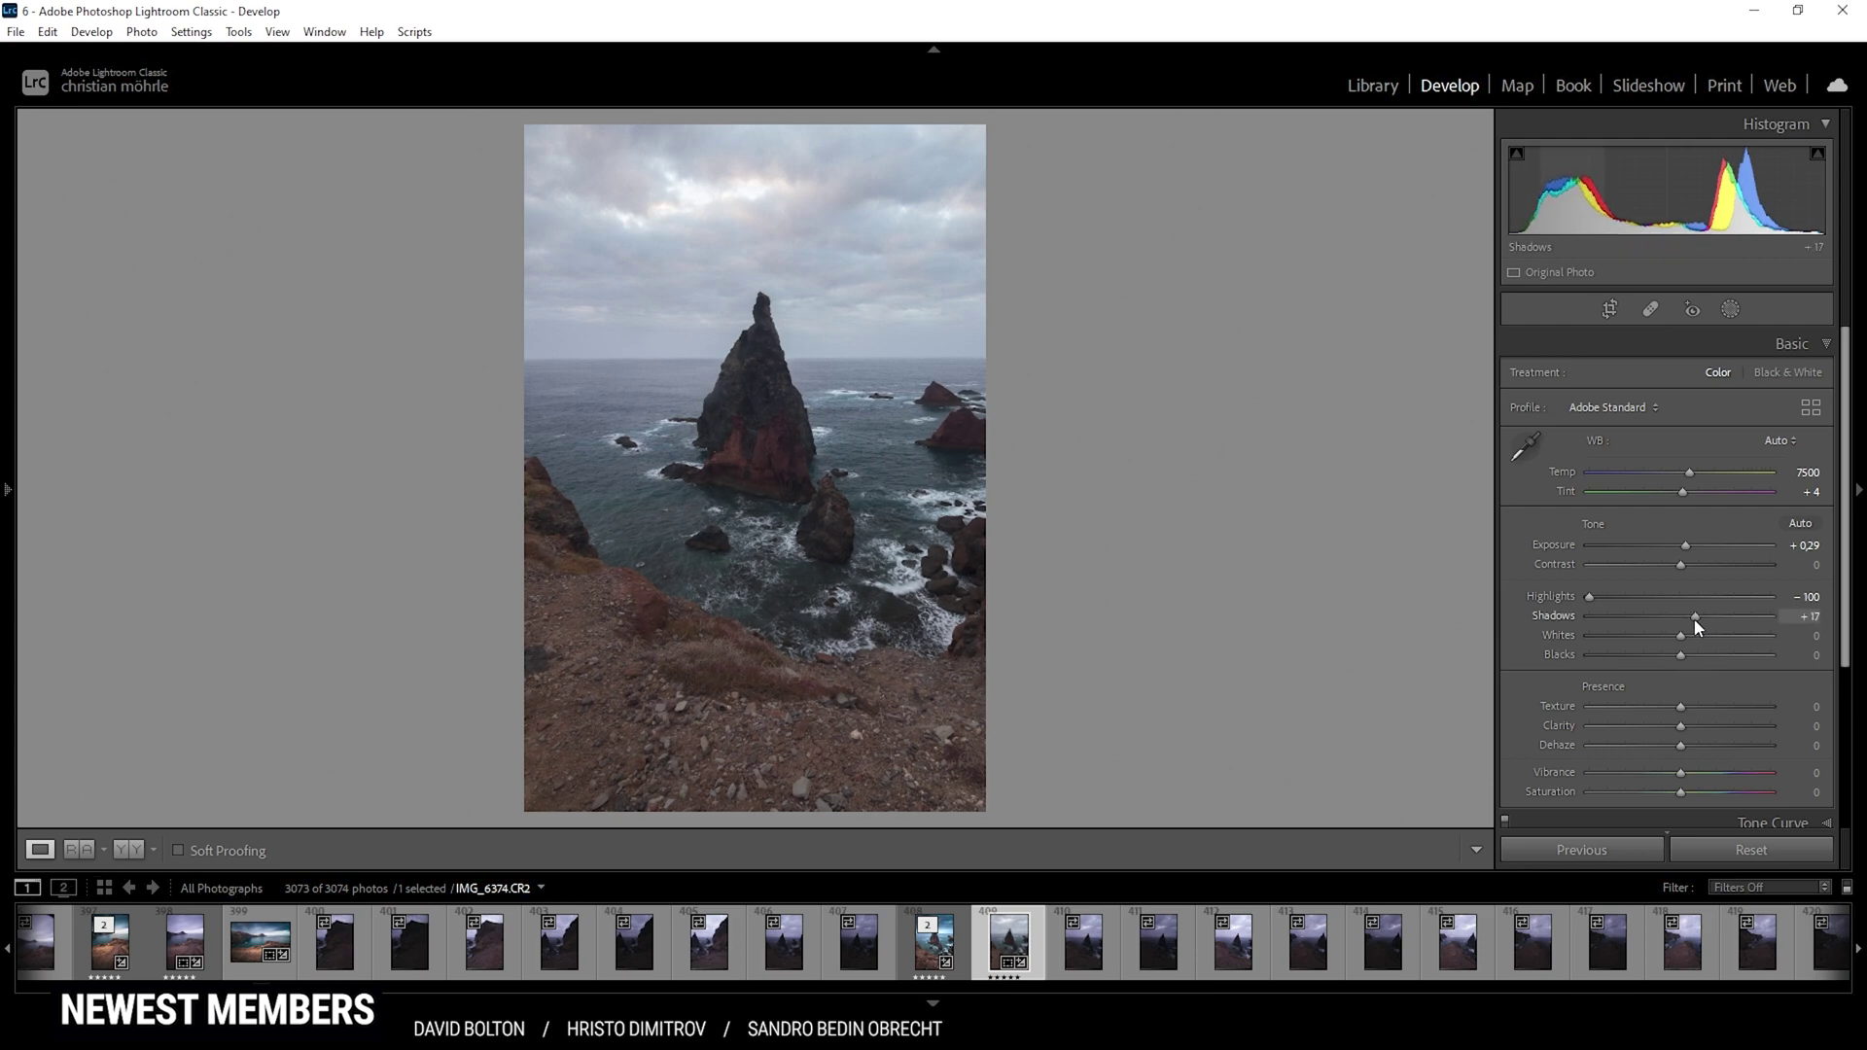
pyautogui.moveTo(1695, 619); pyautogui.dragTo(1694, 618)
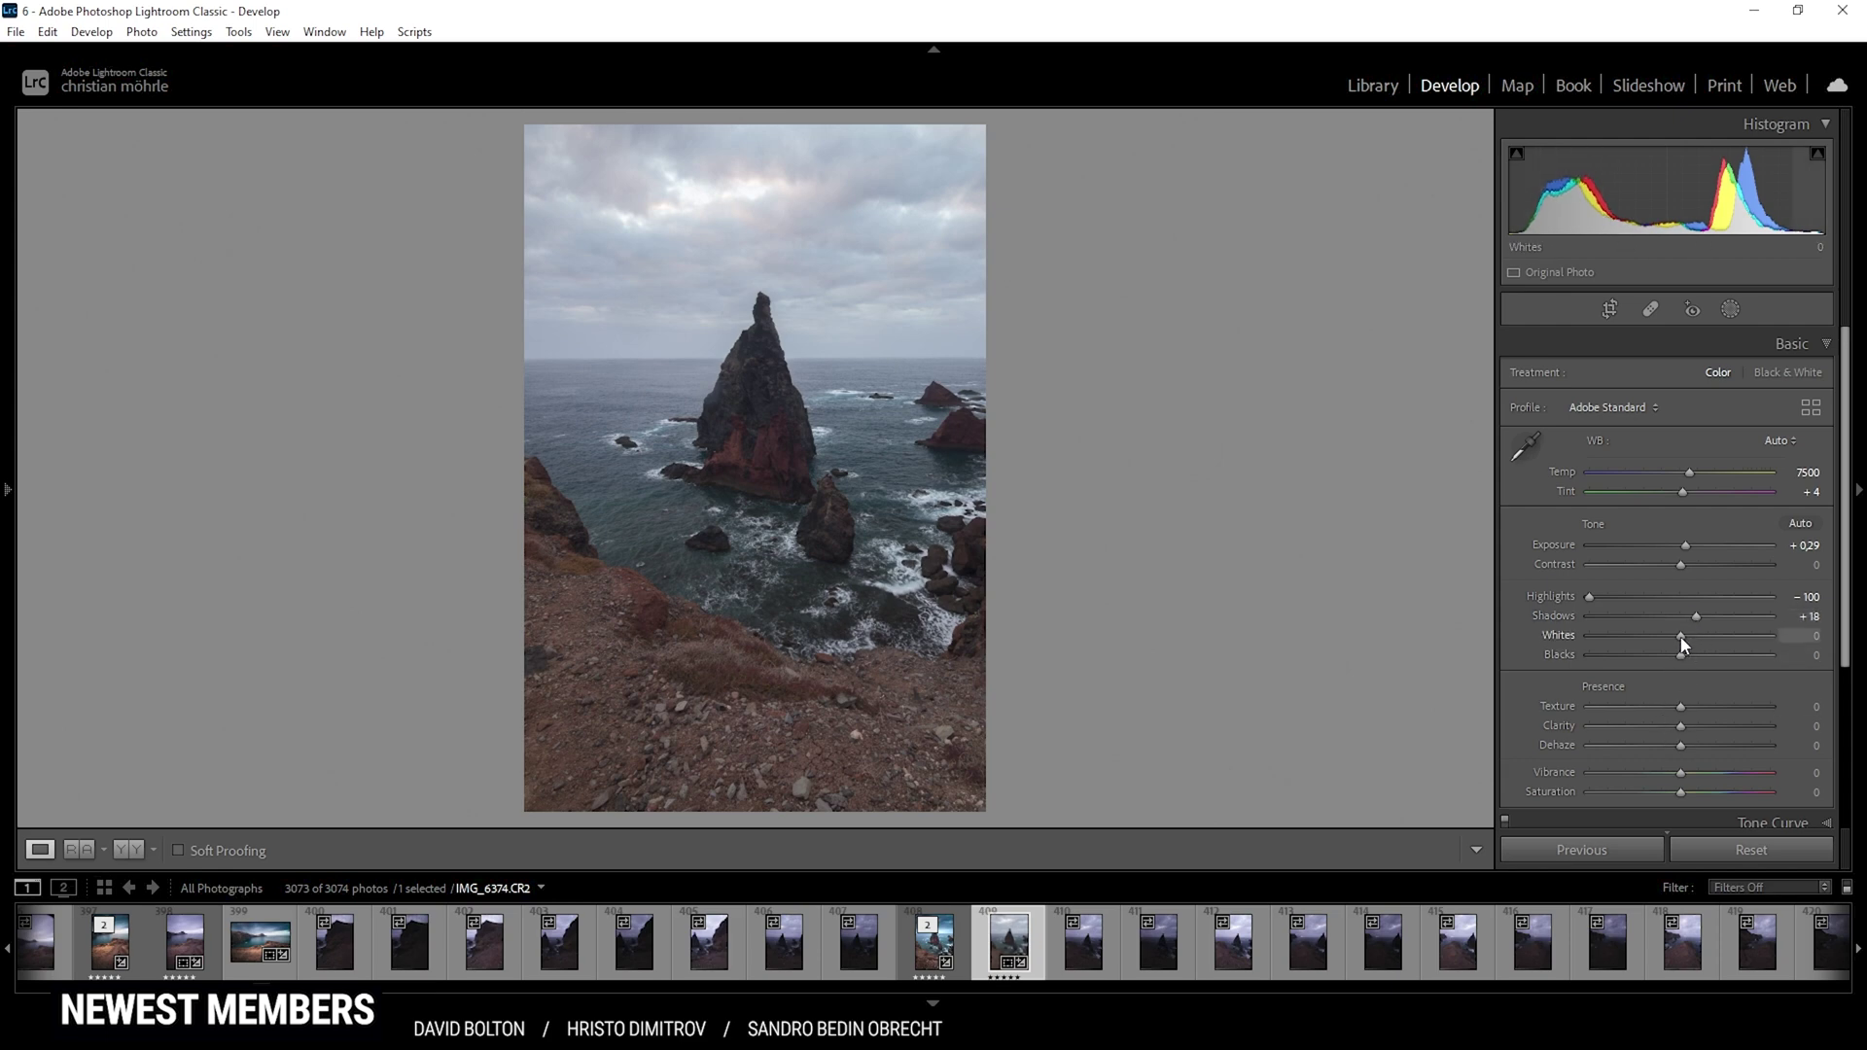
pyautogui.moveTo(1683, 641); pyautogui.dragTo(1711, 641)
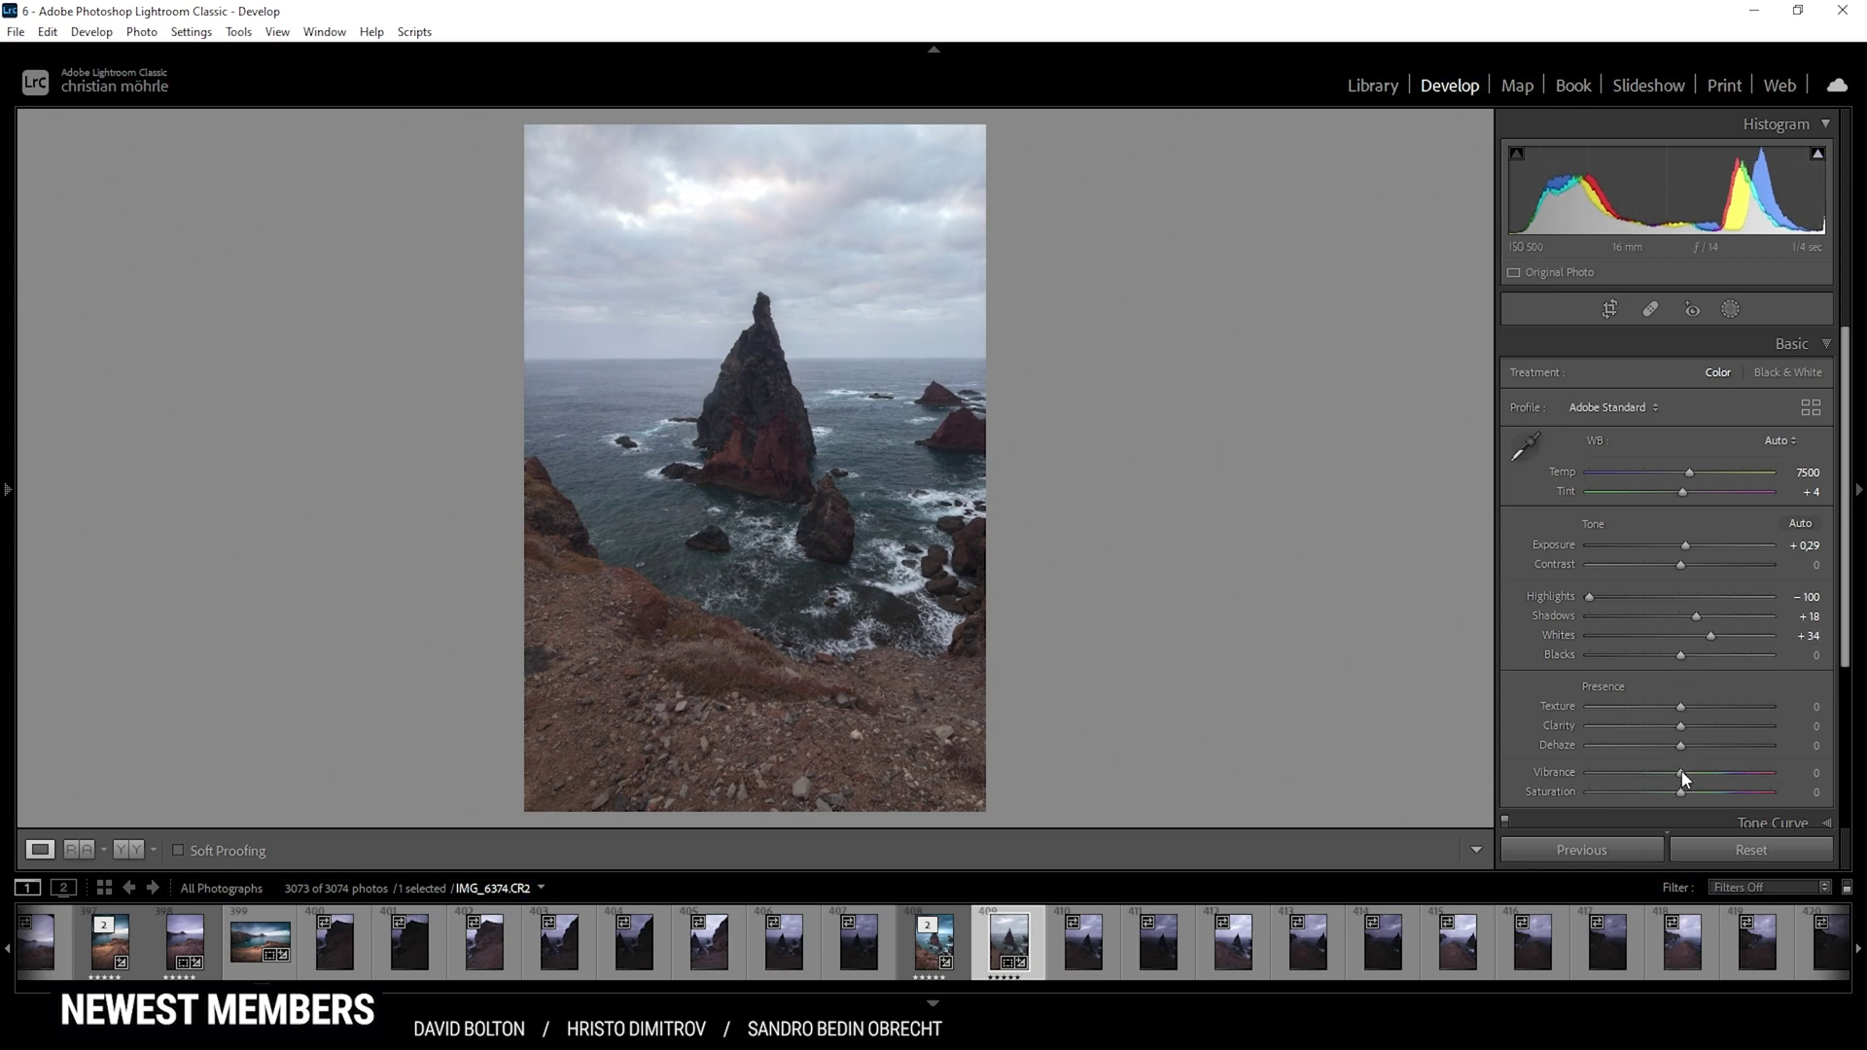
pyautogui.moveTo(1683, 776); pyautogui.dragTo(1704, 781)
pyautogui.click(125, 850)
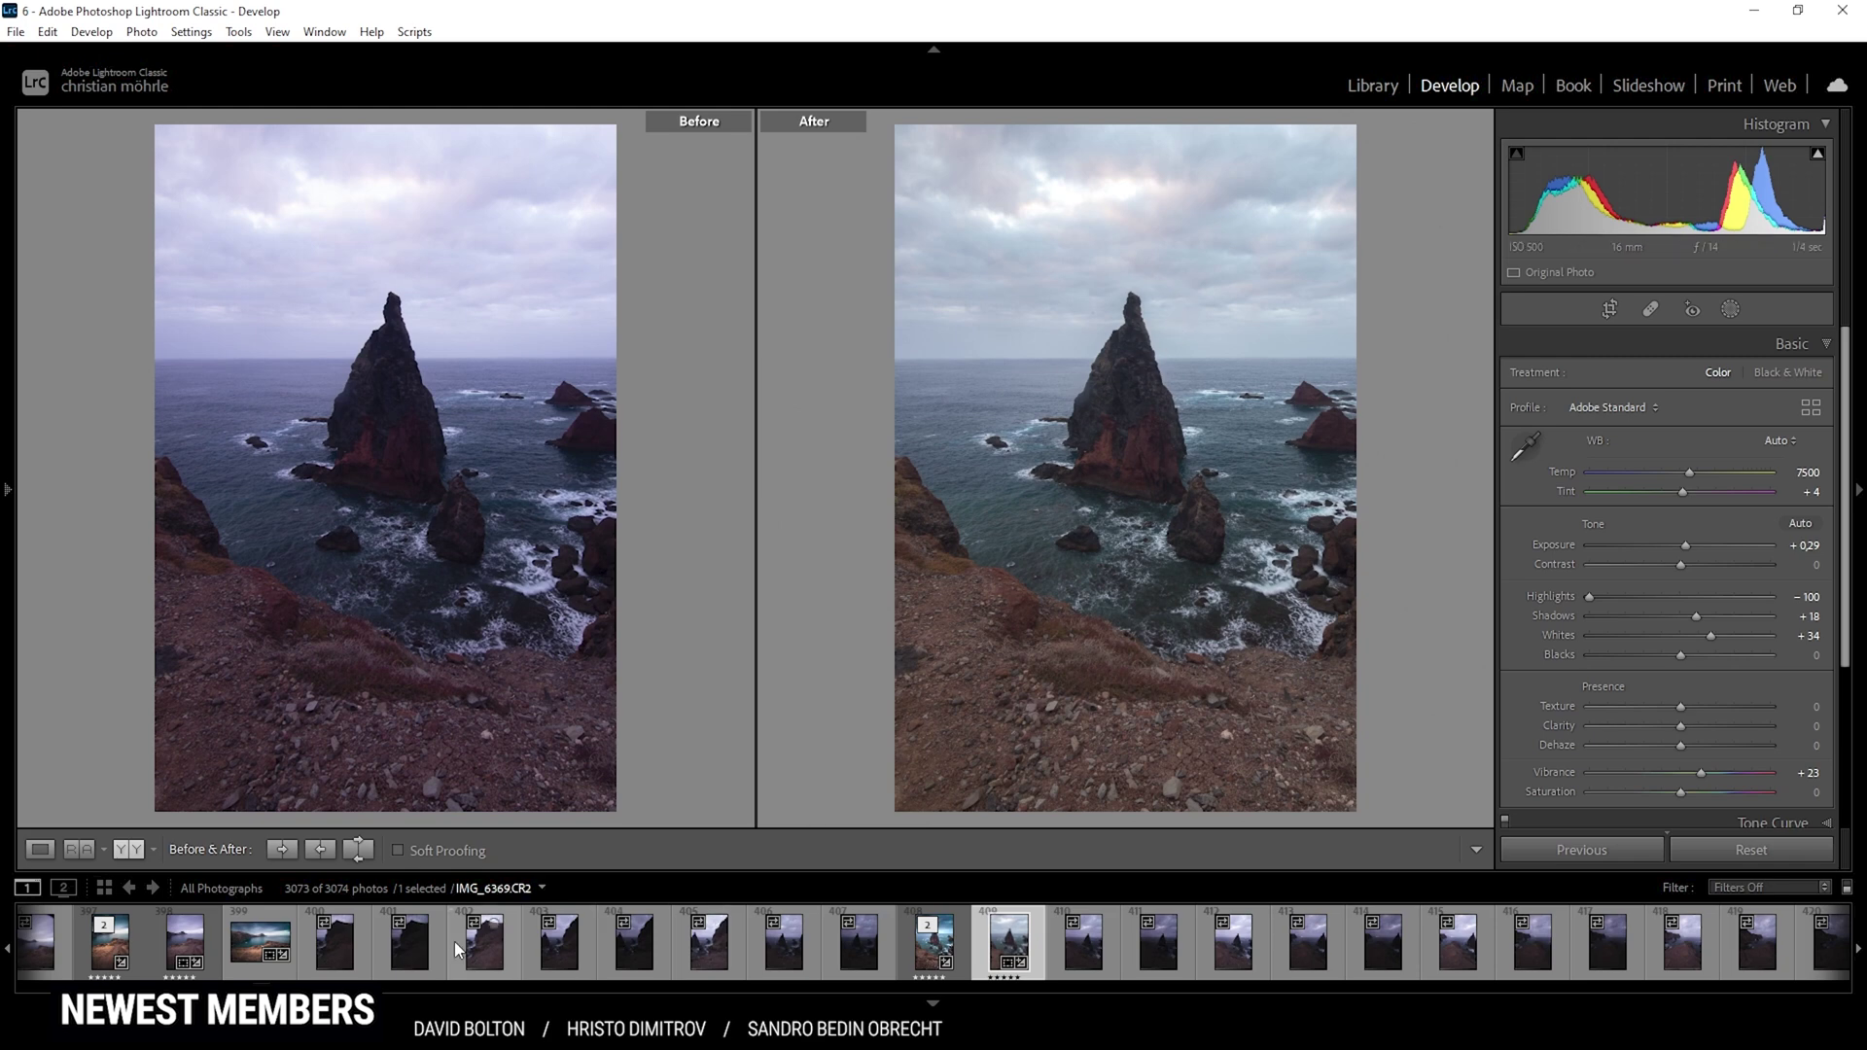
pyautogui.click(41, 850)
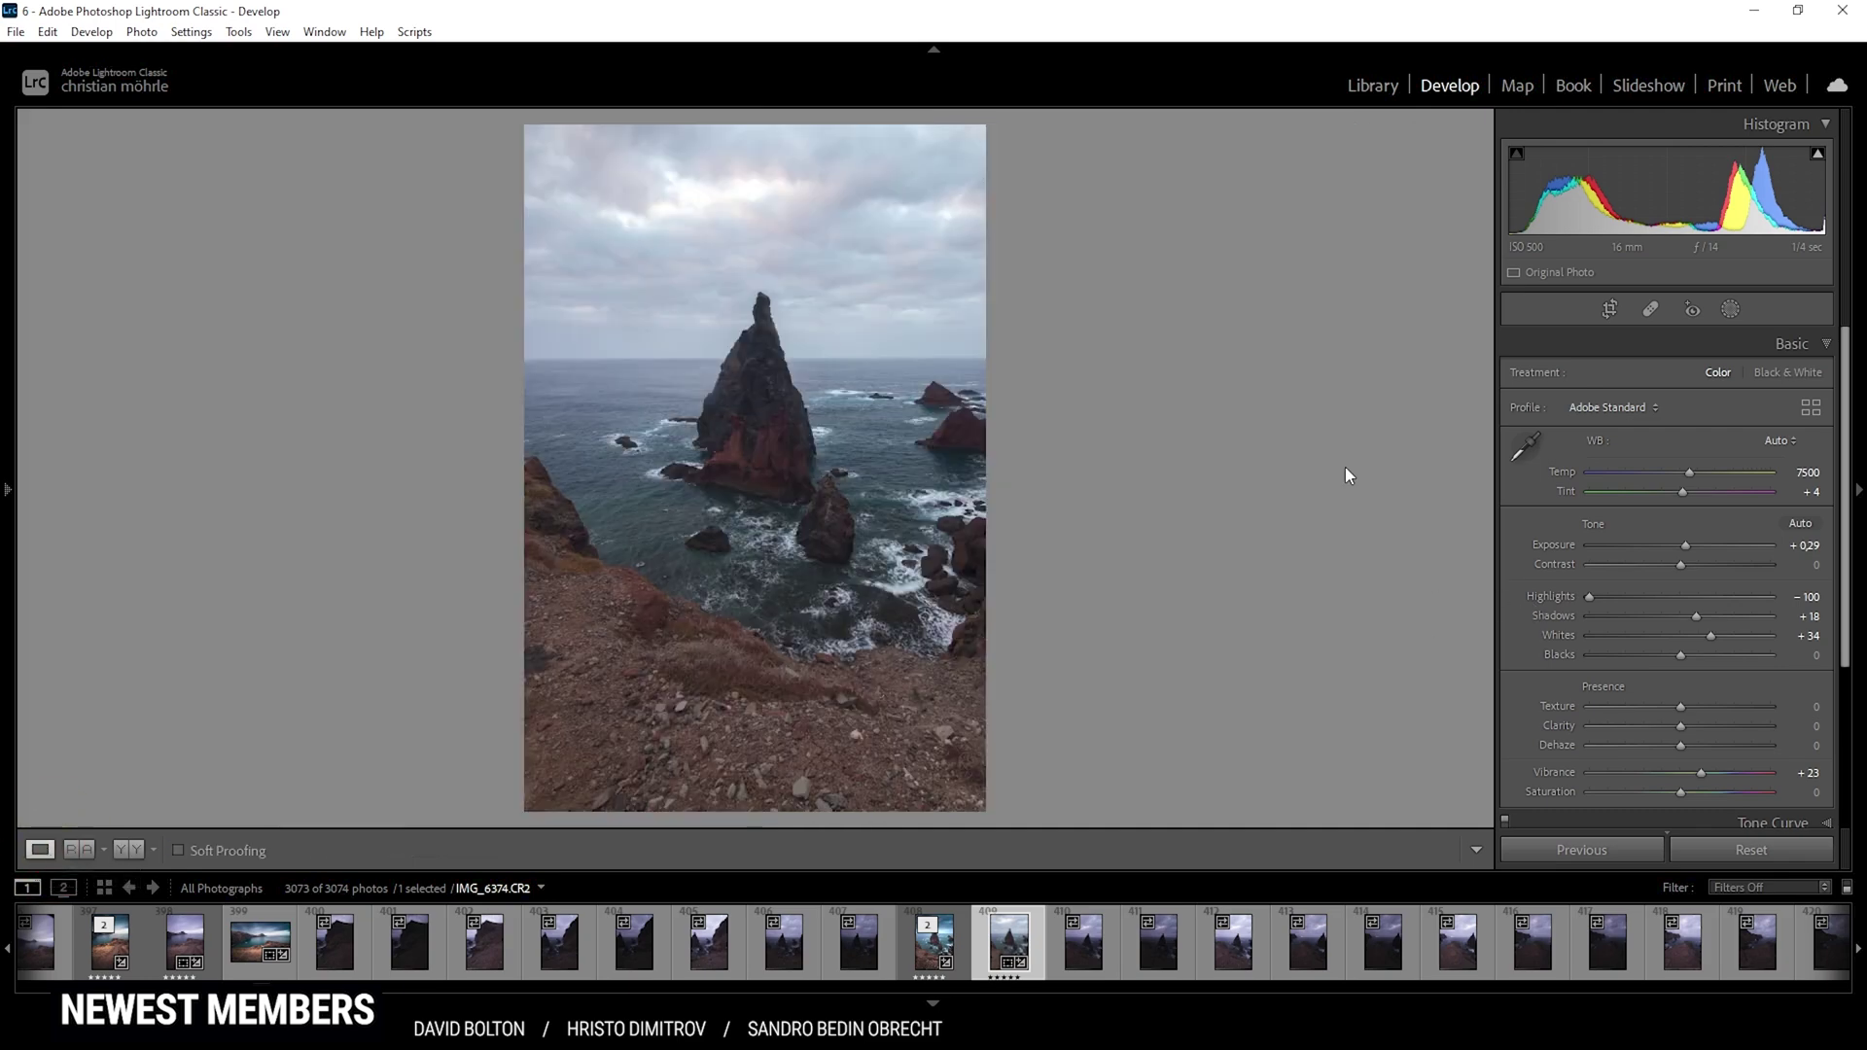
# - Drag a linear gradient mask from the top of the frame to the horizon at Exposure -0.96
pyautogui.click(1732, 310)
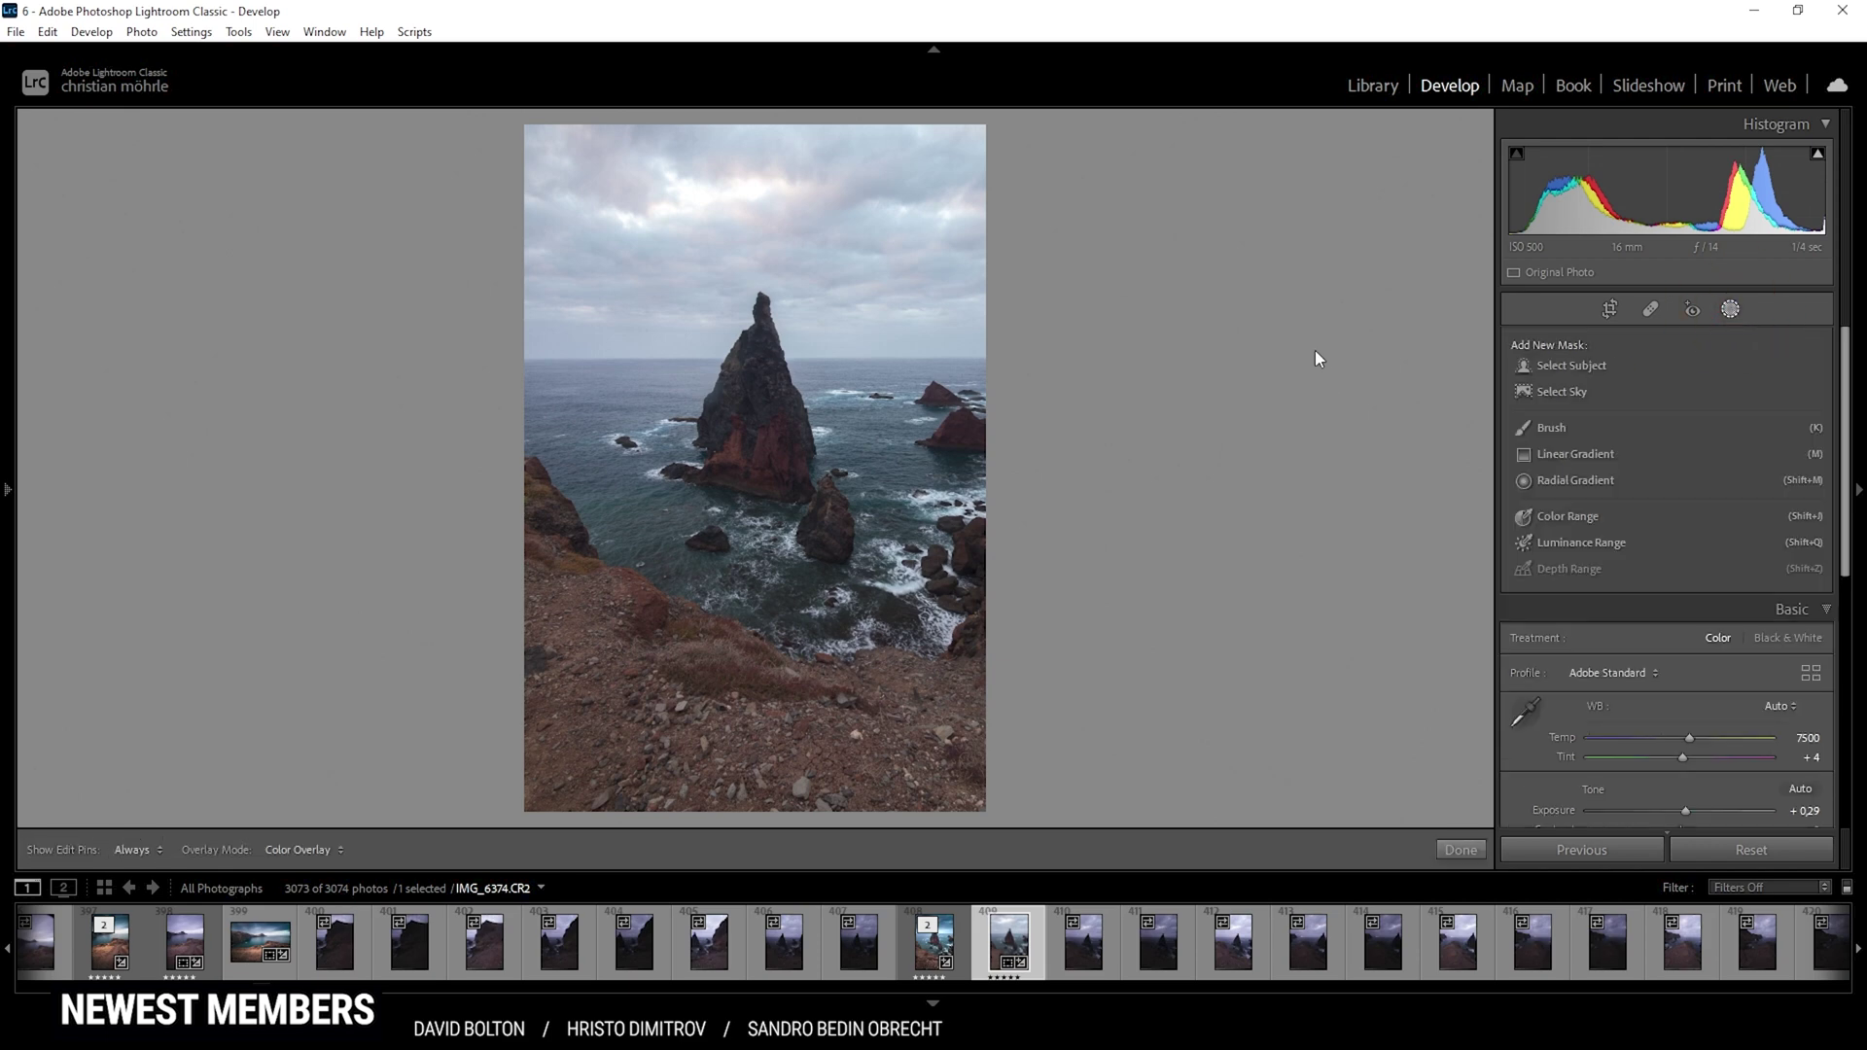
pyautogui.press('m')
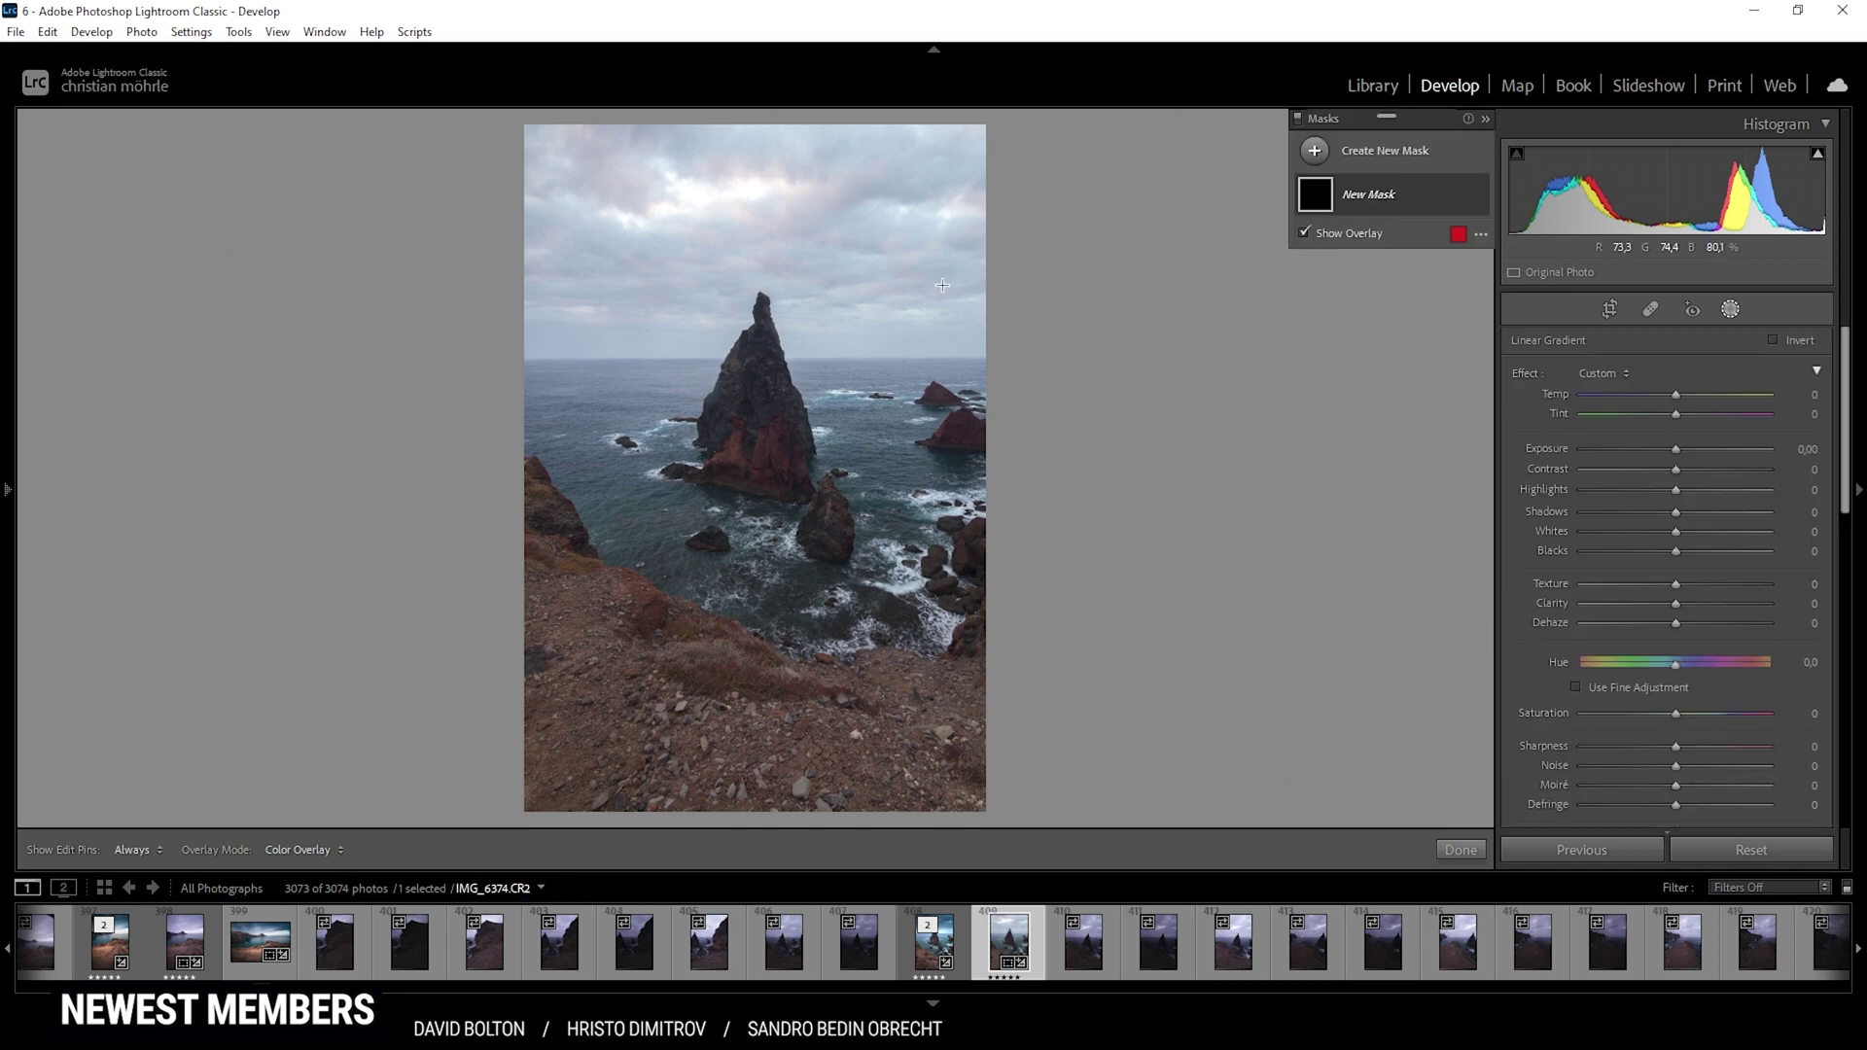
pyautogui.moveTo(753, 129); pyautogui.dragTo(779, 333)
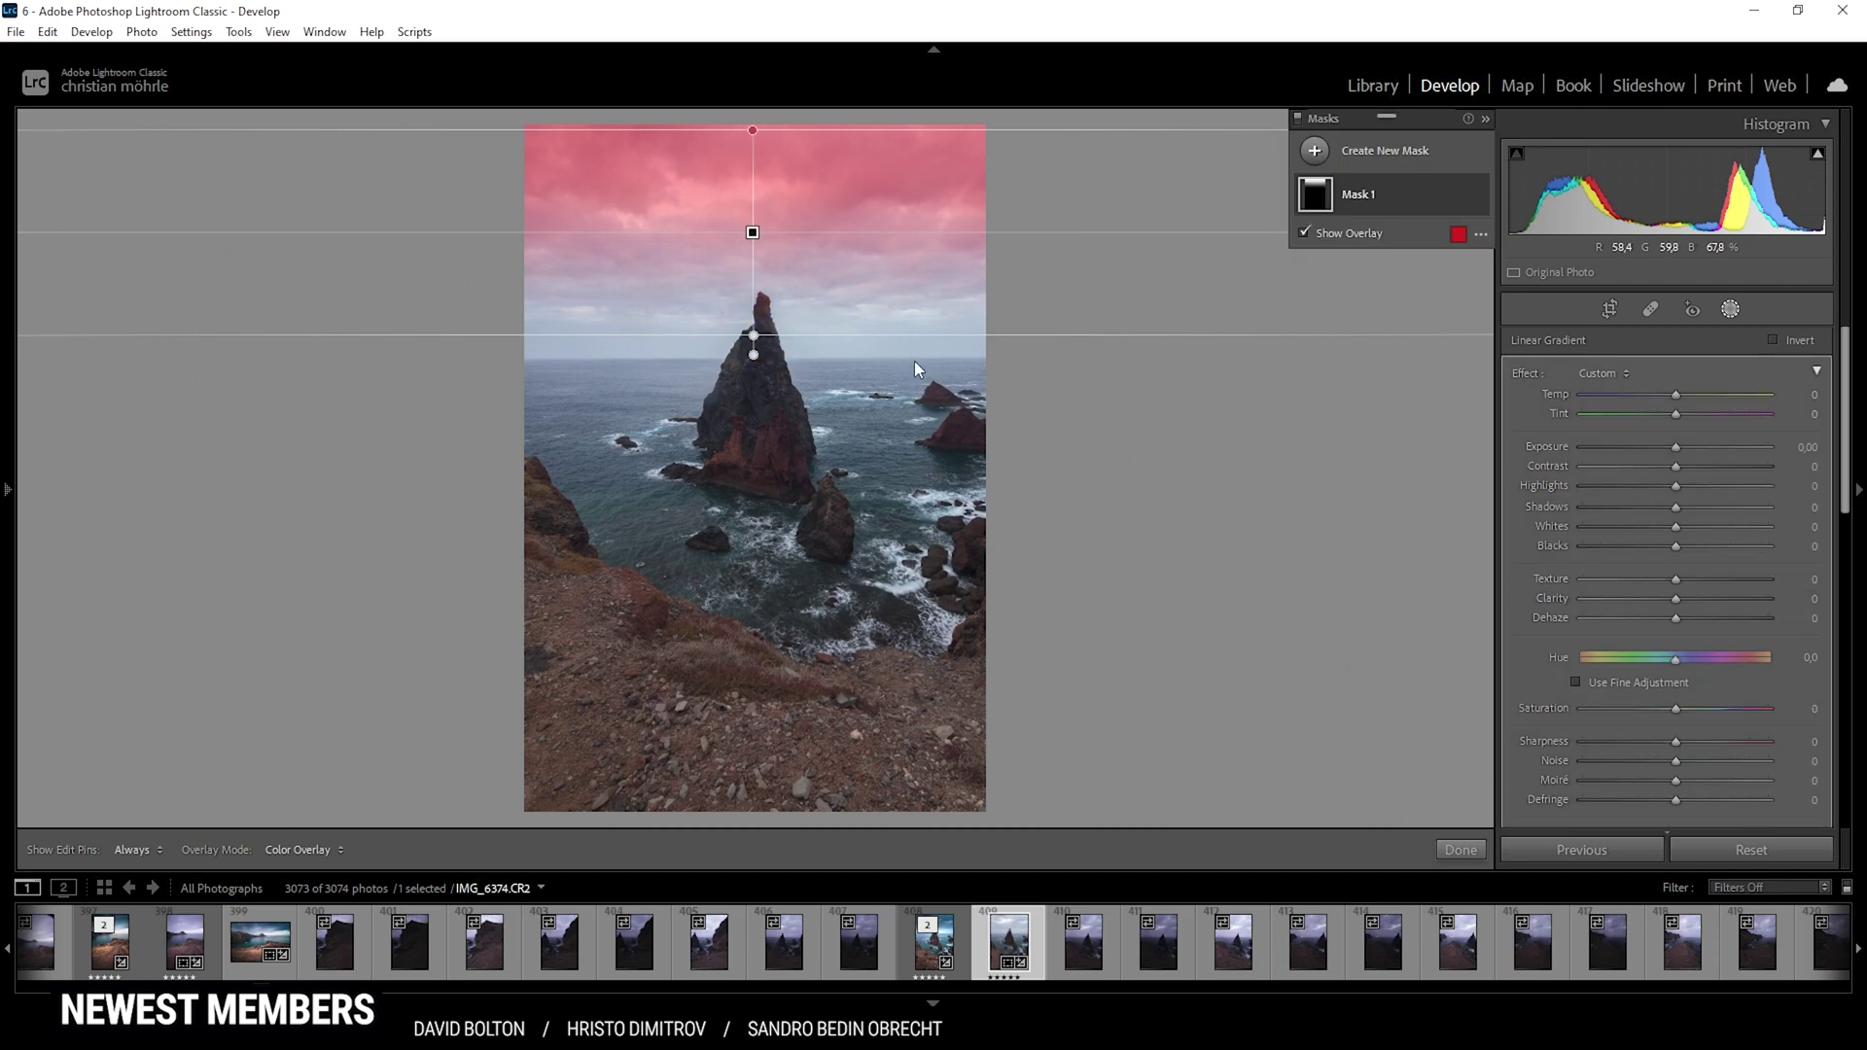
pyautogui.moveTo(1675, 447); pyautogui.dragTo(1648, 449)
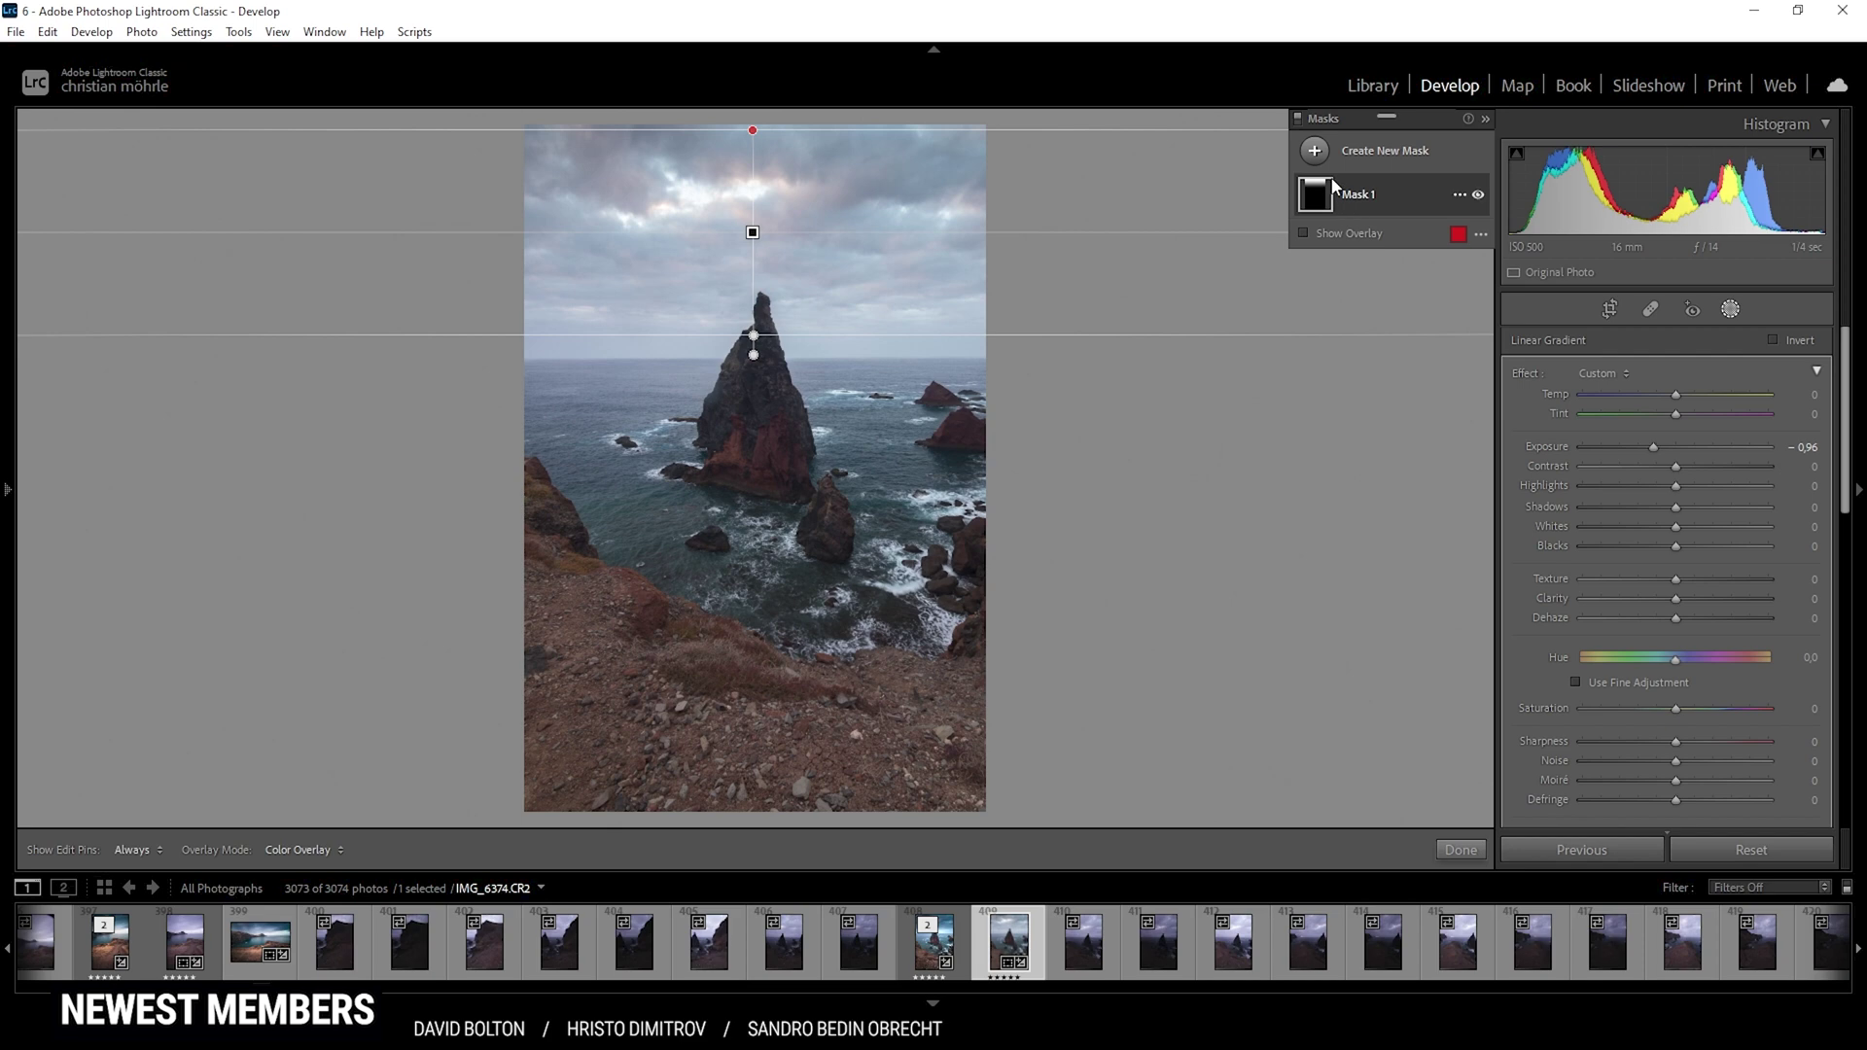
# - Create a new mask that automatically selects the sky
pyautogui.click(1315, 150)
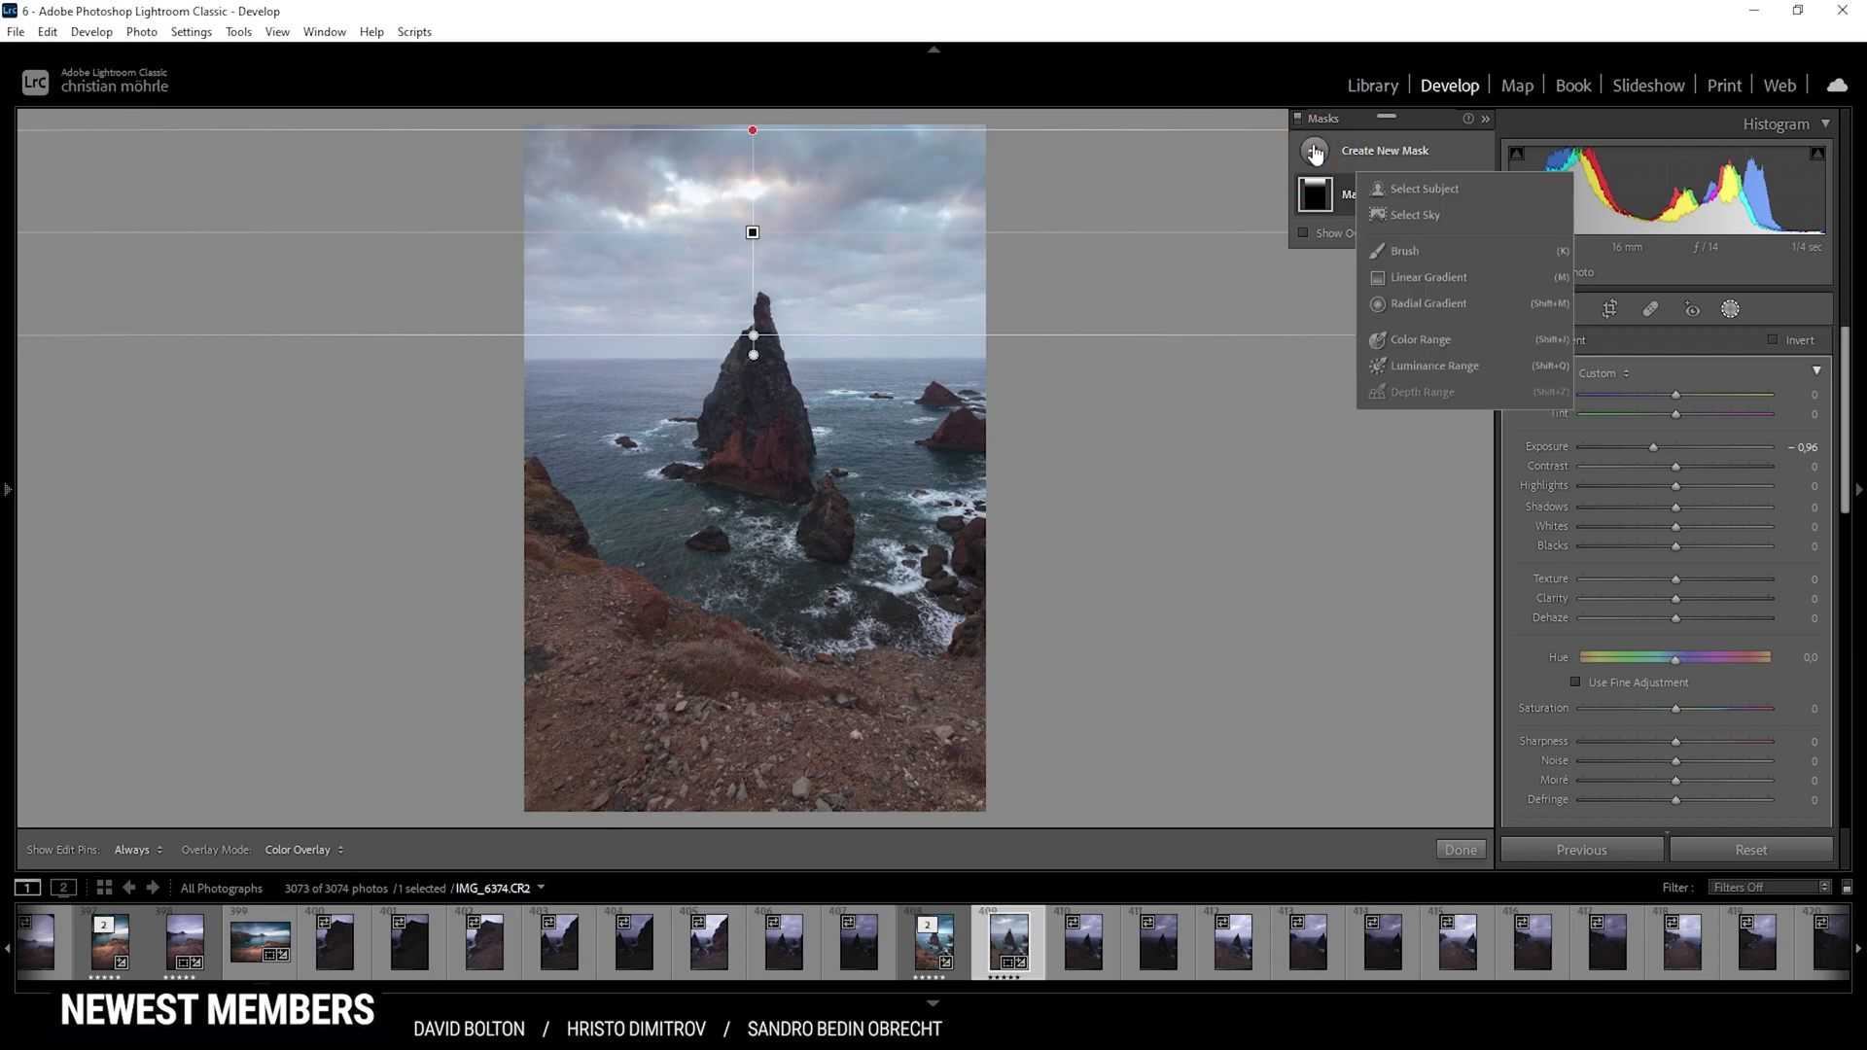
pyautogui.click(1429, 215)
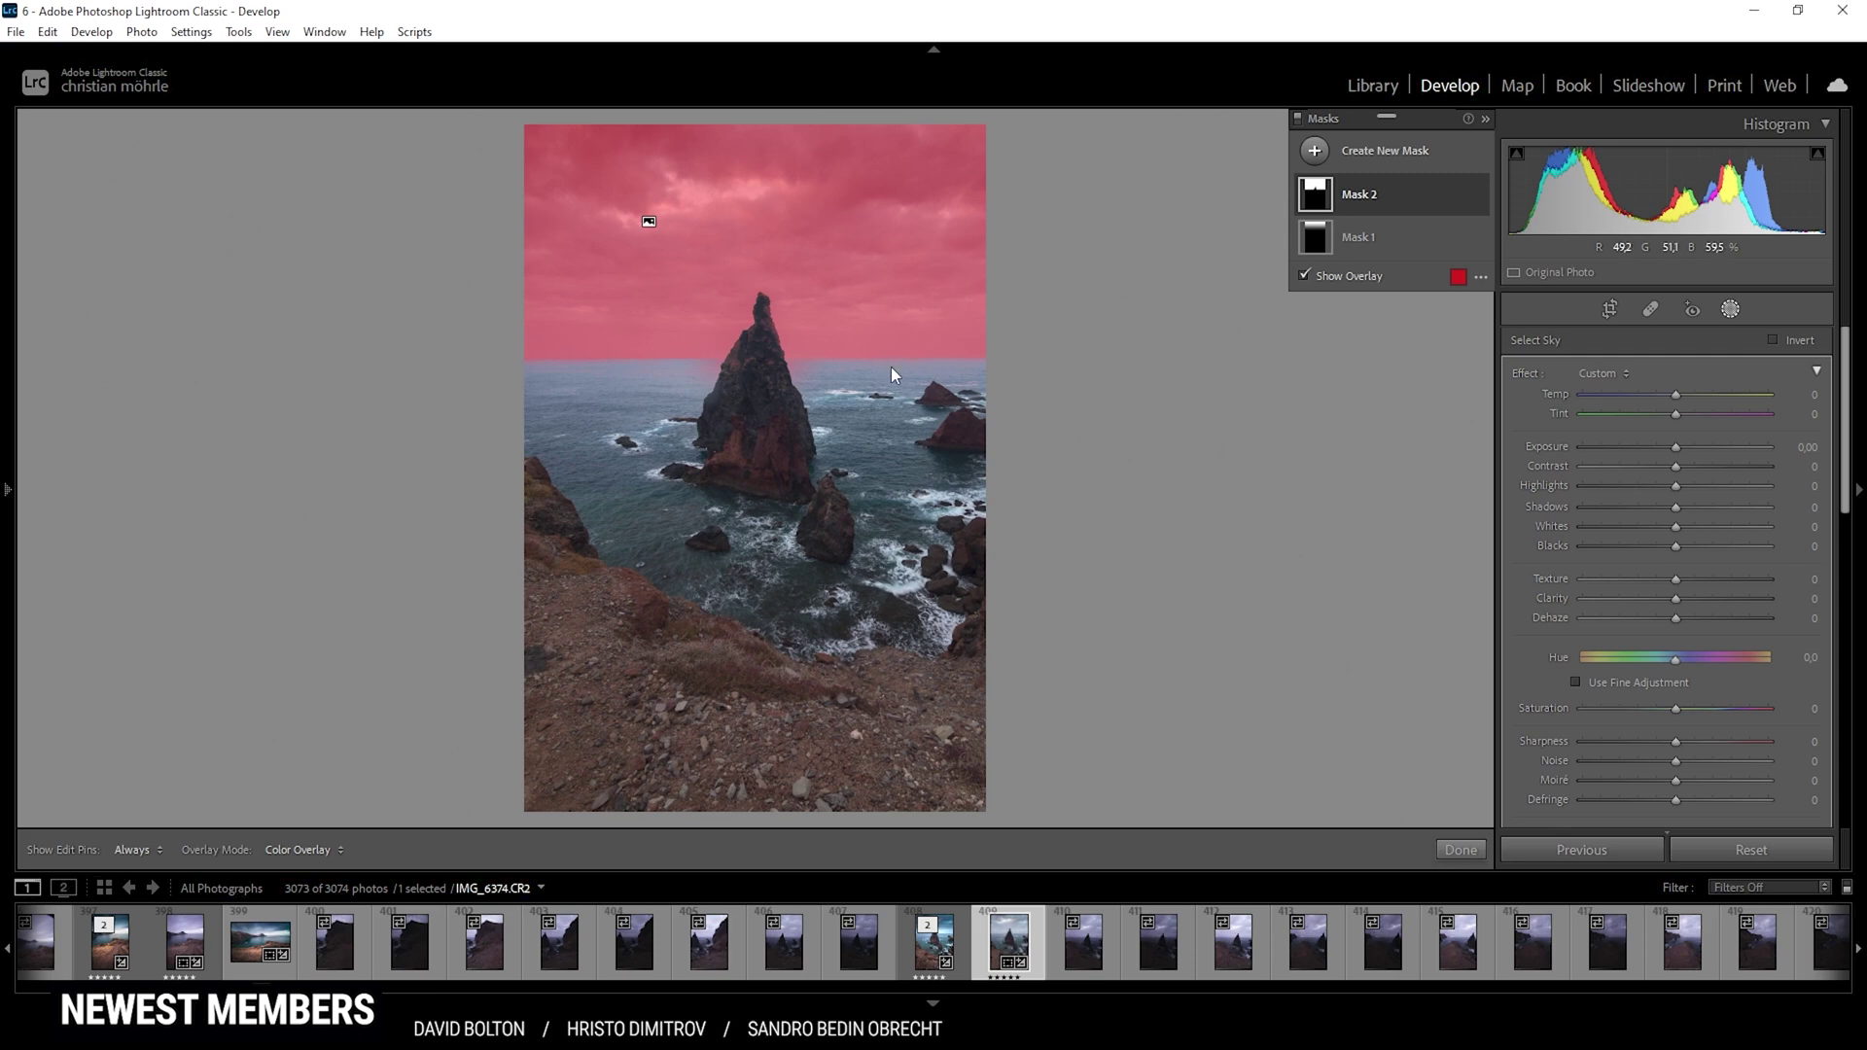
pyautogui.moveTo(1397, 250)
pyautogui.click(1429, 194)
# - Subtract a radial gradient ellipse from the sky mask, stretched wide across the sea stack and horizon
pyautogui.click(1442, 255)
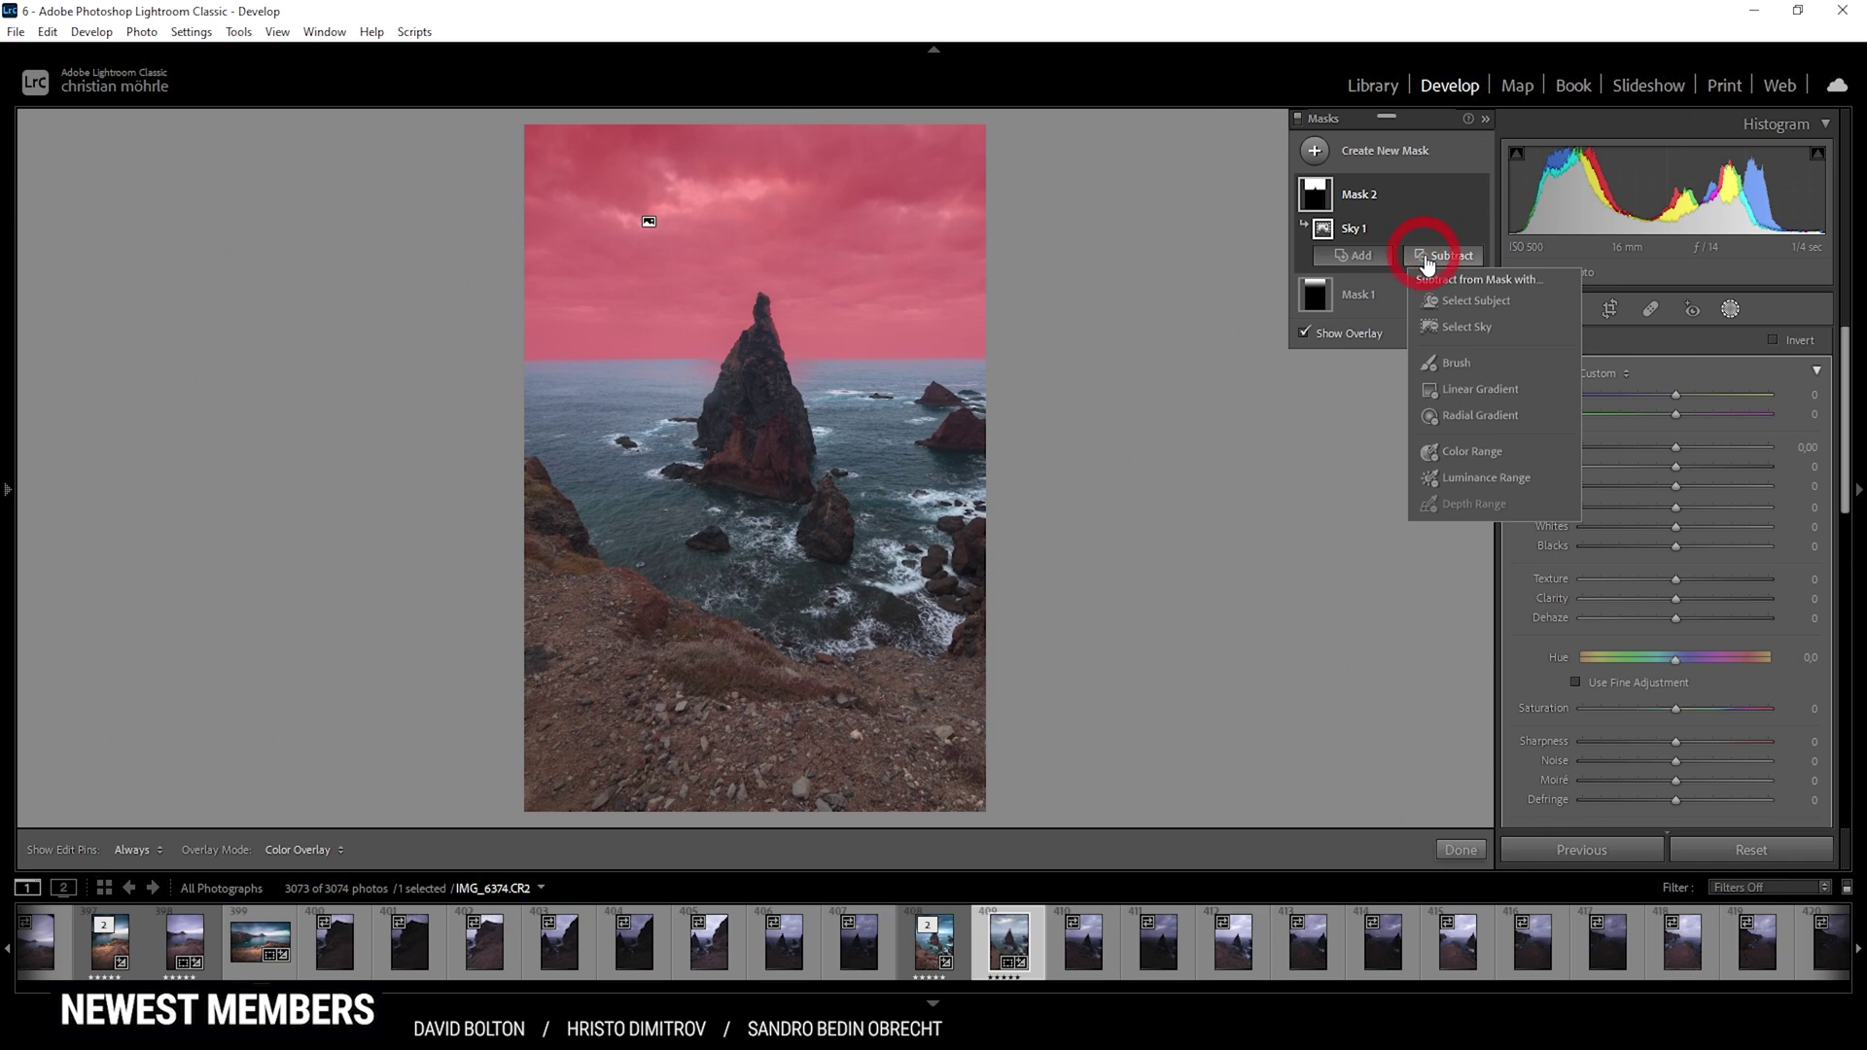
pyautogui.click(1468, 418)
pyautogui.moveTo(646, 459); pyautogui.dragTo(976, 308)
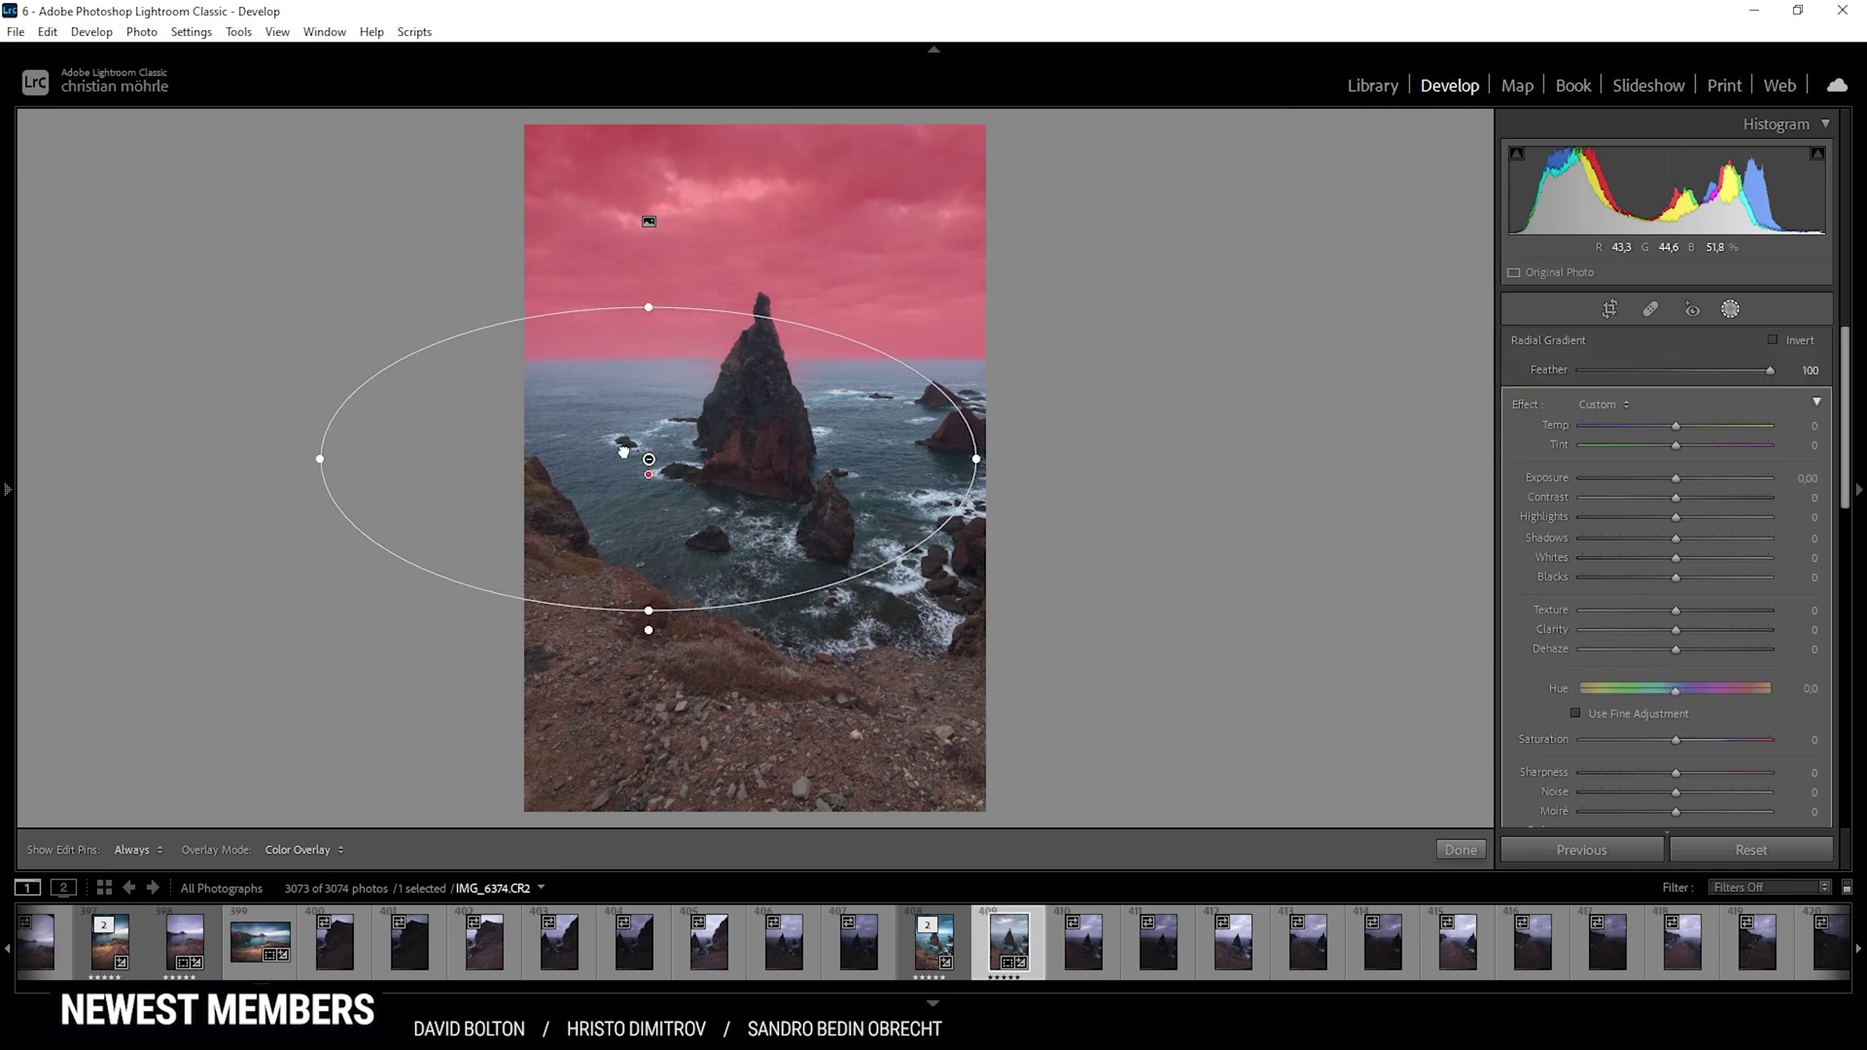
pyautogui.moveTo(647, 457); pyautogui.dragTo(755, 388)
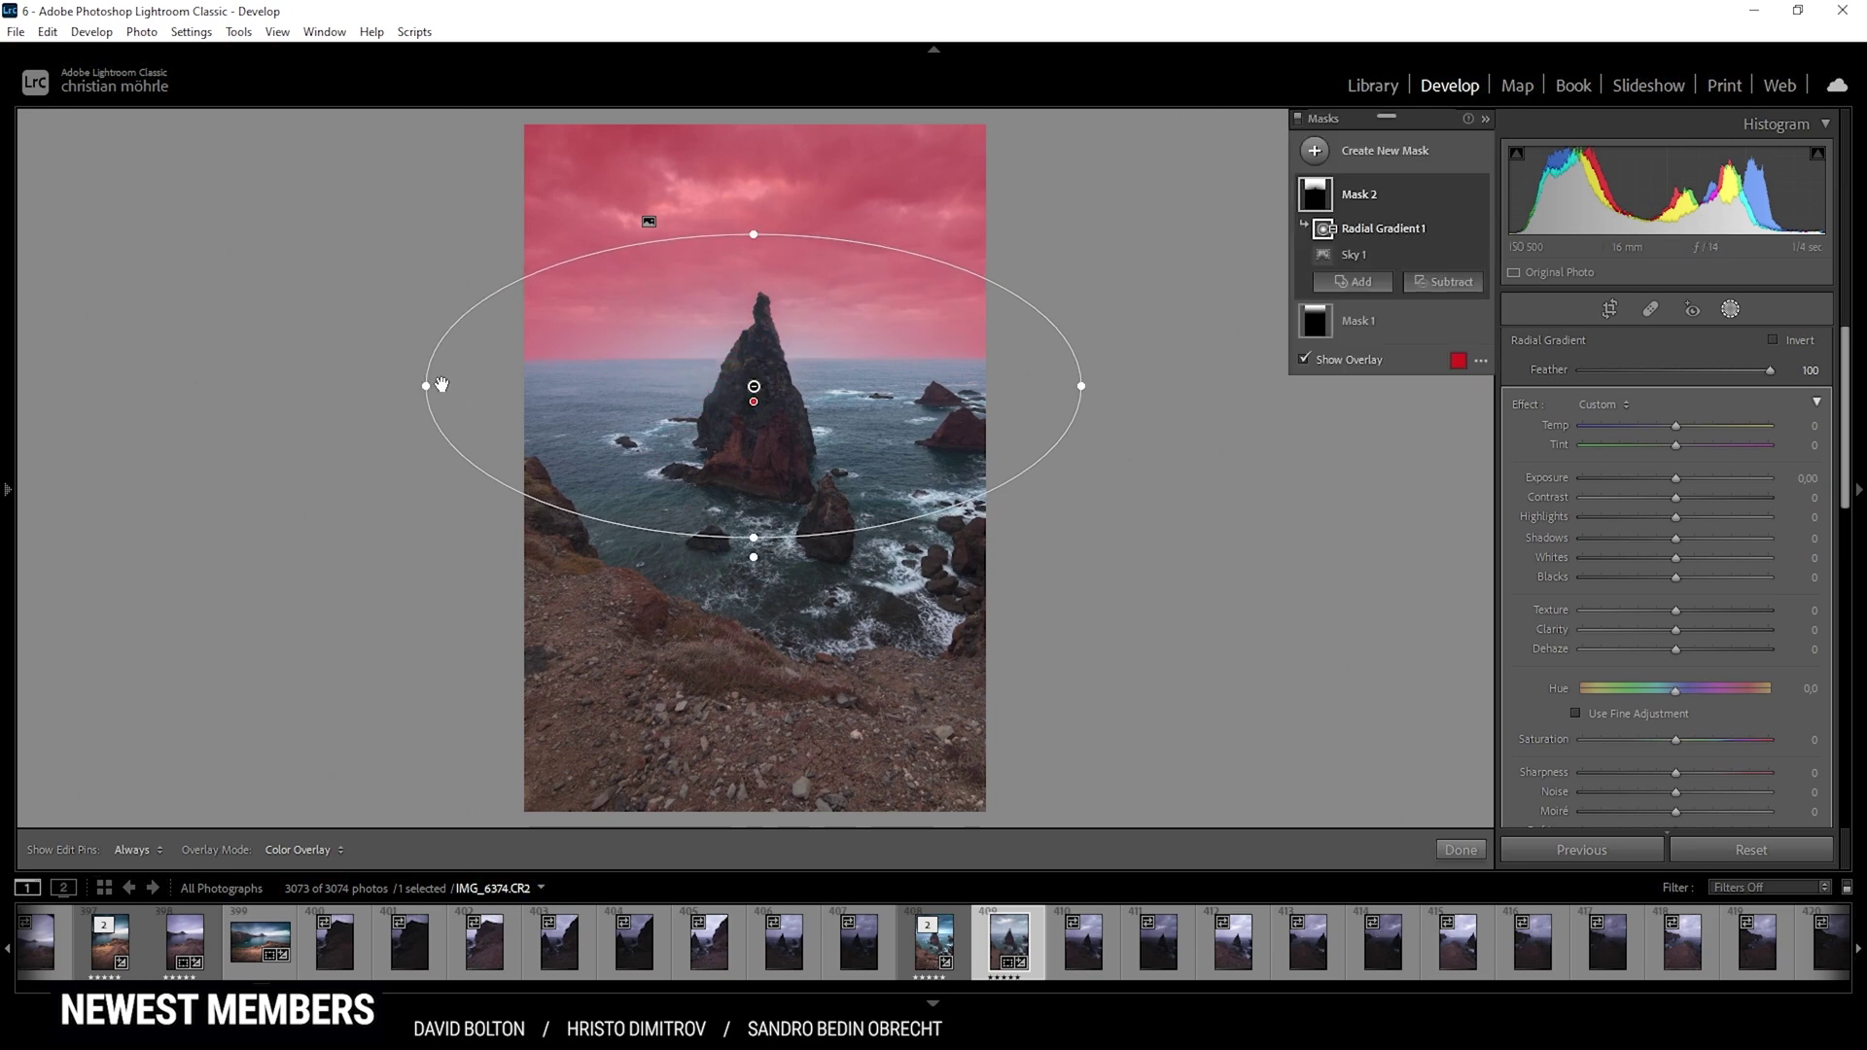
pyautogui.moveTo(420, 388); pyautogui.dragTo(375, 387)
pyautogui.moveTo(1129, 386); pyautogui.dragTo(1143, 386)
pyautogui.moveTo(757, 235); pyautogui.dragTo(761, 204)
pyautogui.moveTo(739, 381); pyautogui.dragTo(731, 366)
pyautogui.moveTo(370, 363); pyautogui.dragTo(283, 373)
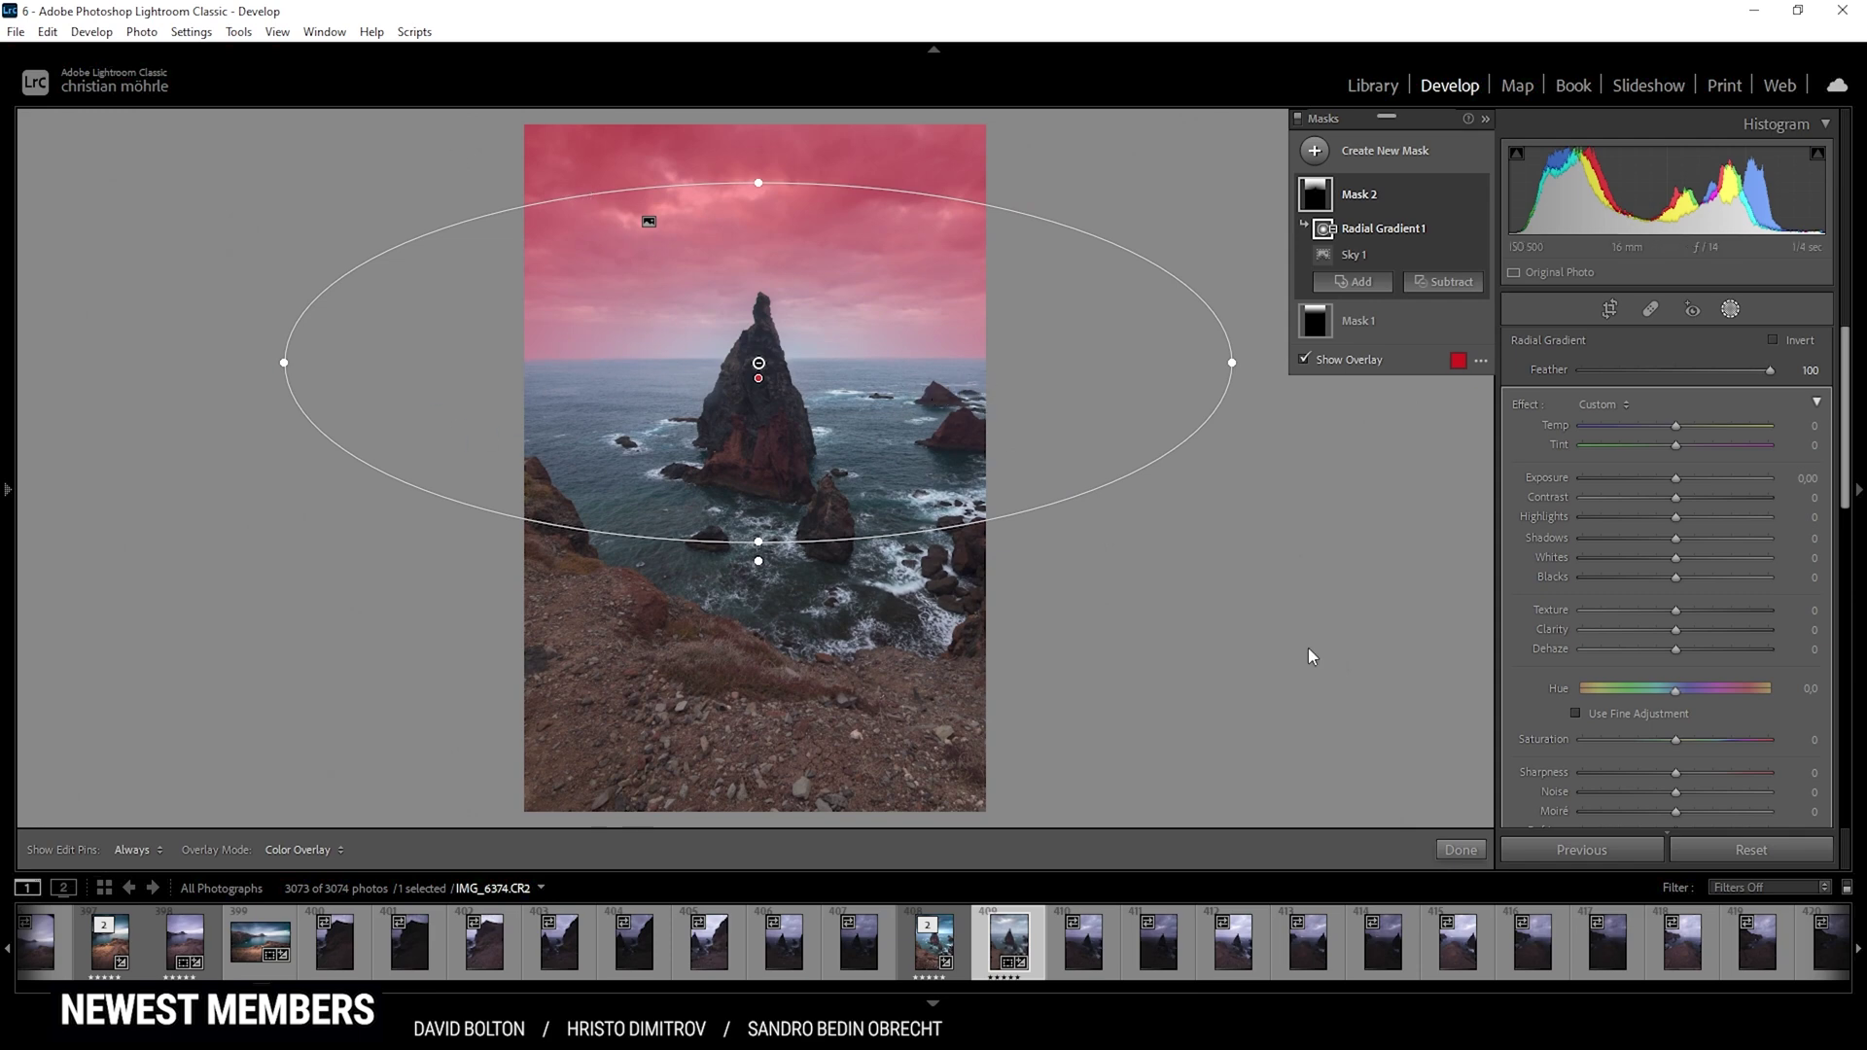
# - Set the sky mask to Exposure -0.58, Temp -23 and Clarity 88
pyautogui.moveTo(1675, 478); pyautogui.dragTo(1659, 477)
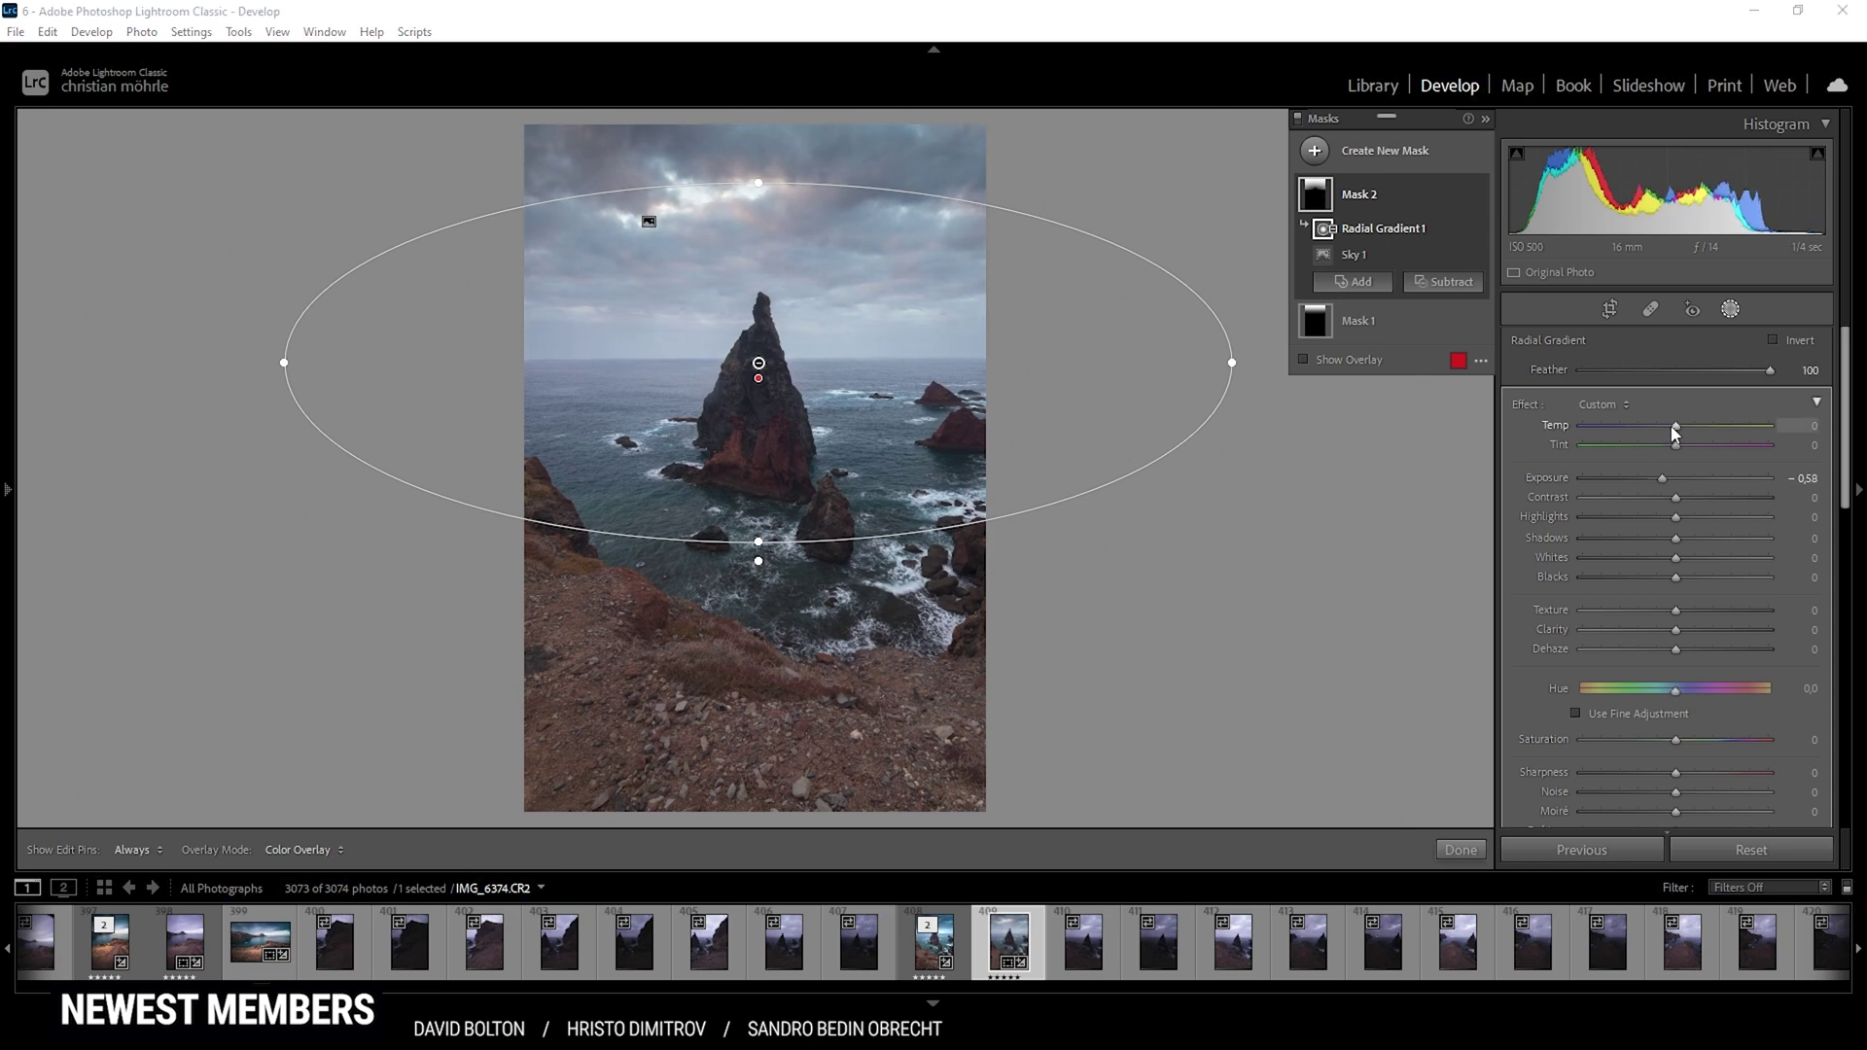
pyautogui.moveTo(1671, 427); pyautogui.dragTo(1650, 424)
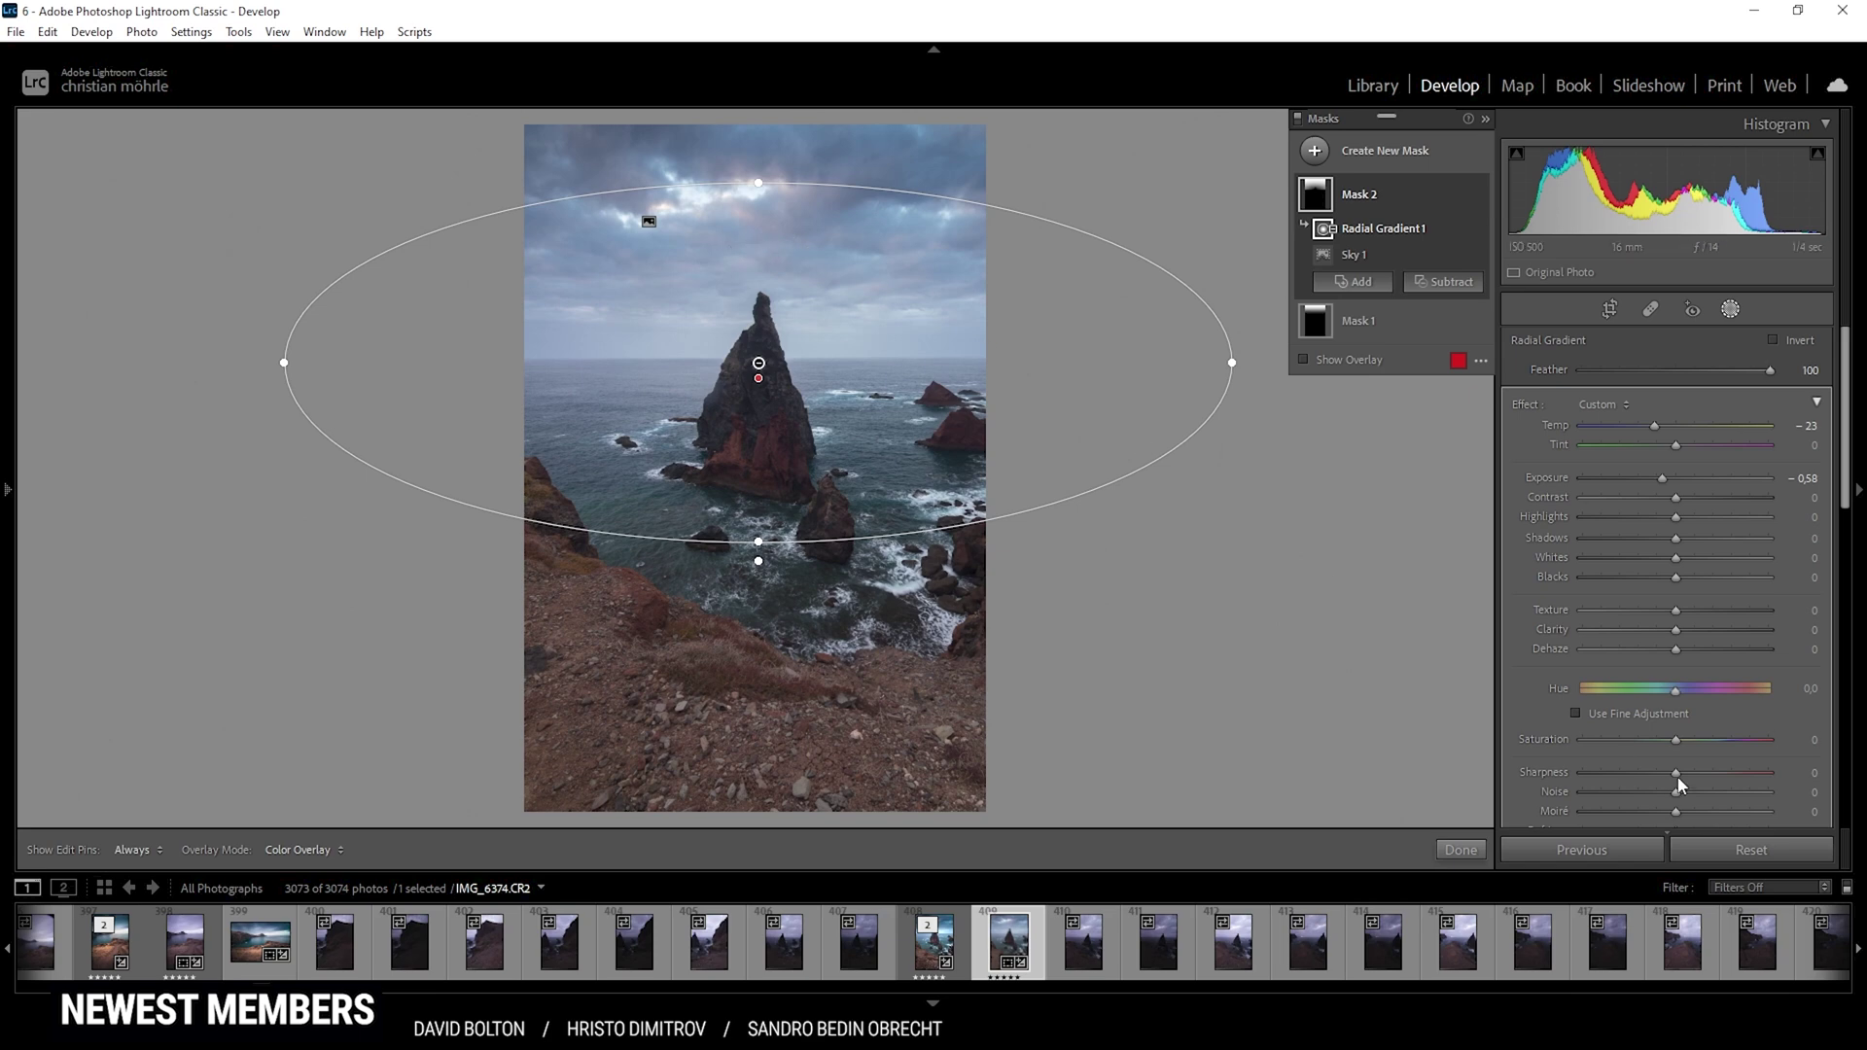
pyautogui.moveTo(1678, 628); pyautogui.dragTo(1762, 634)
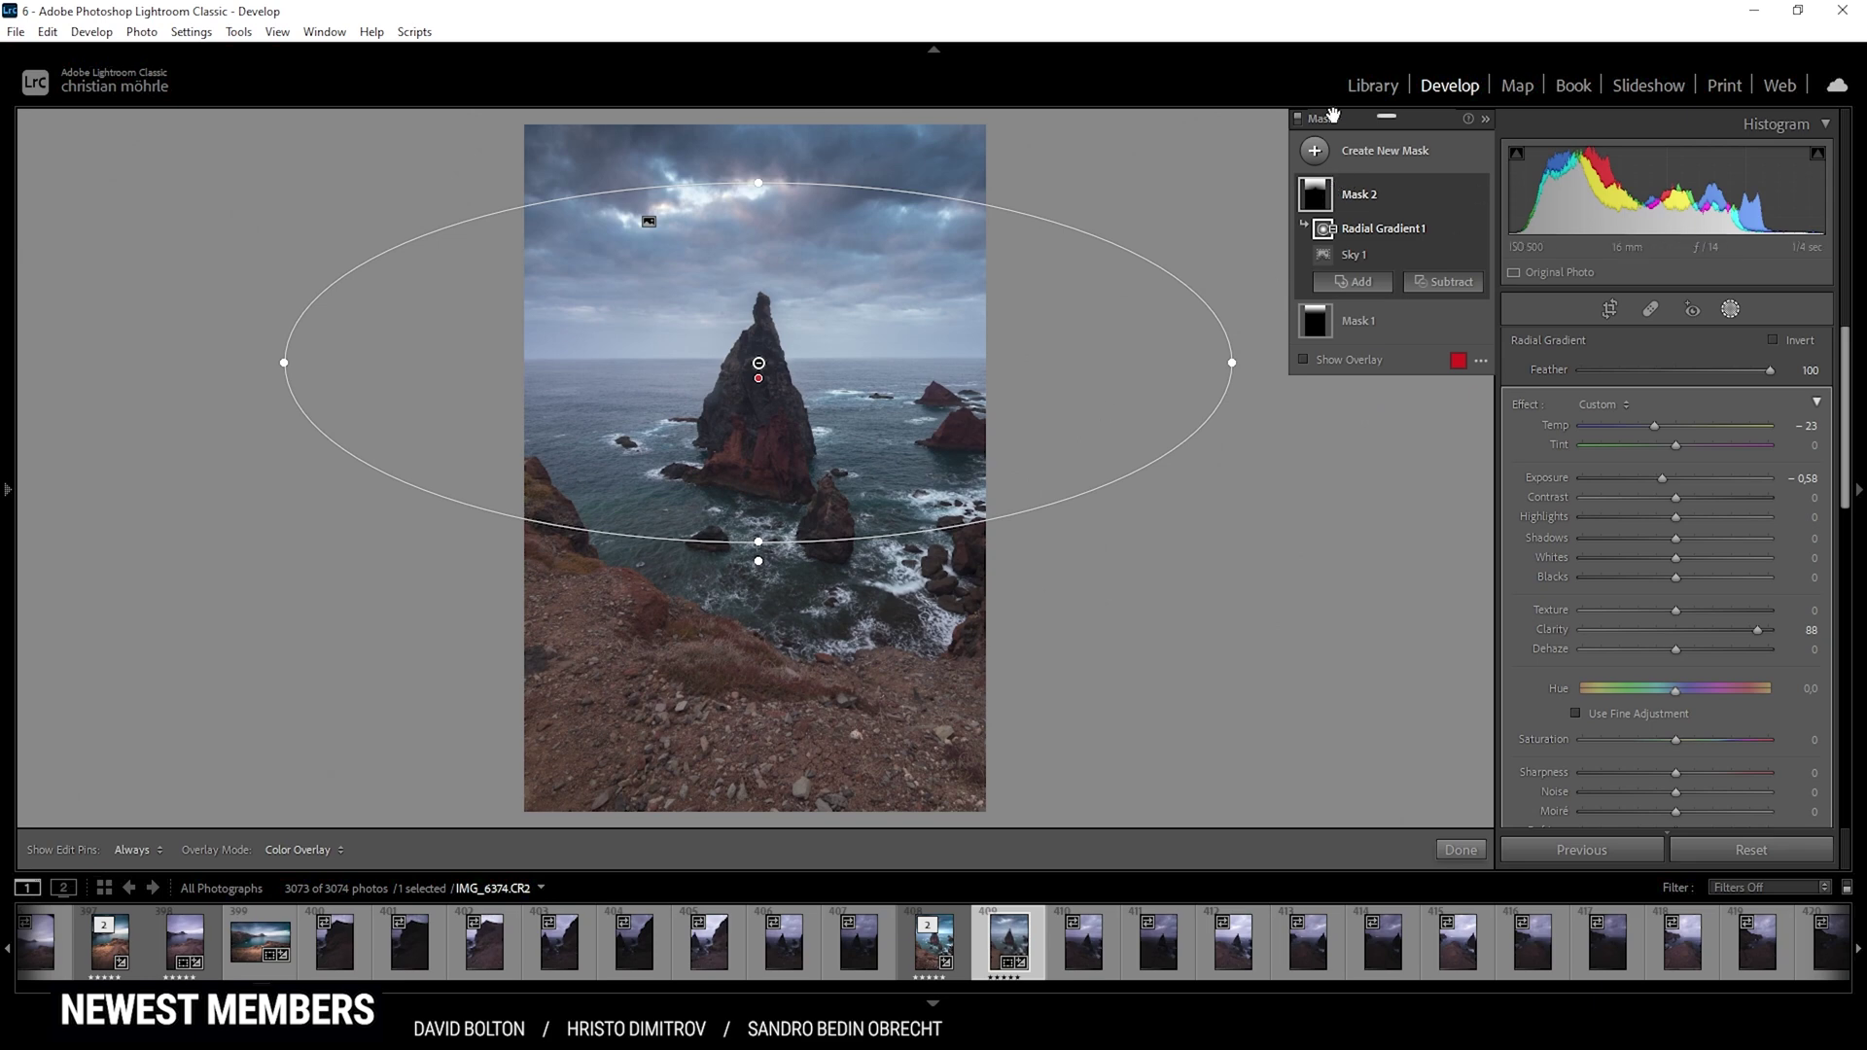
# - Draw a new linear gradient mask rising over the rocky foreground
pyautogui.click(1317, 153)
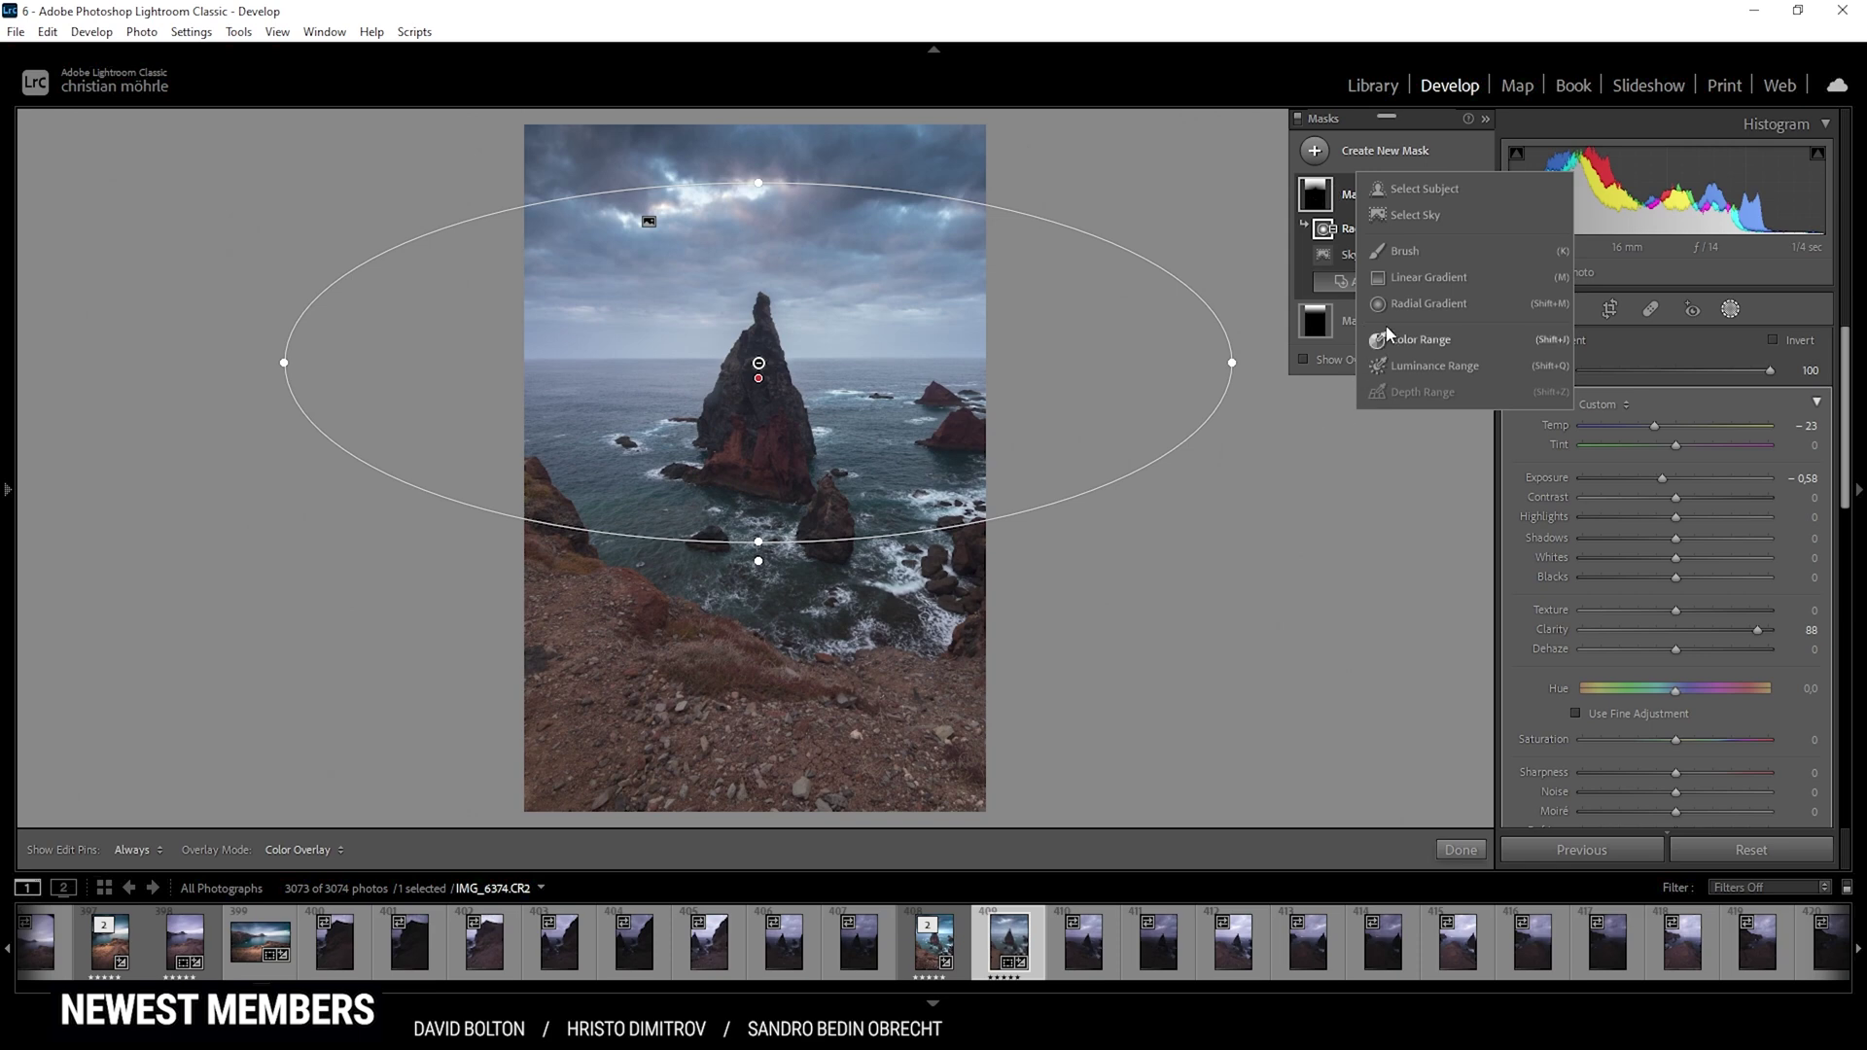
pyautogui.click(1415, 279)
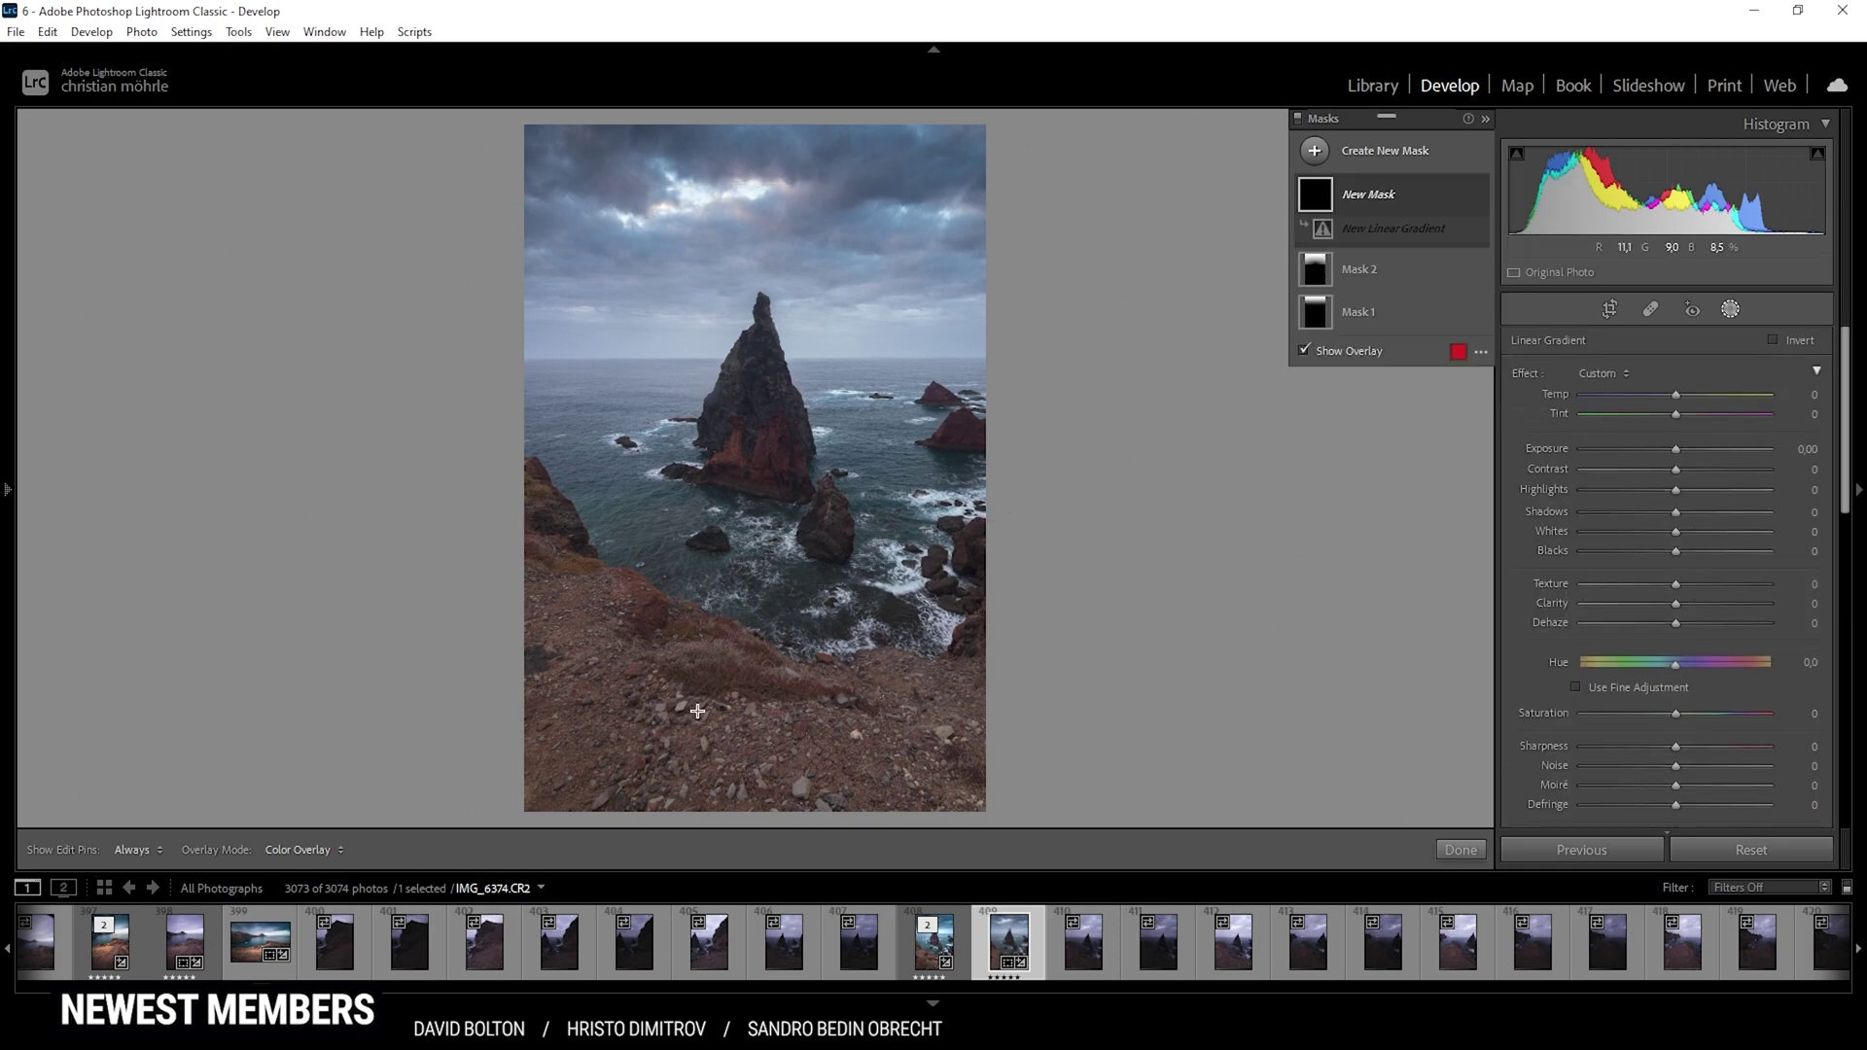
pyautogui.moveTo(698, 708); pyautogui.dragTo(750, 566)
pyautogui.moveTo(699, 709); pyautogui.dragTo(690, 727)
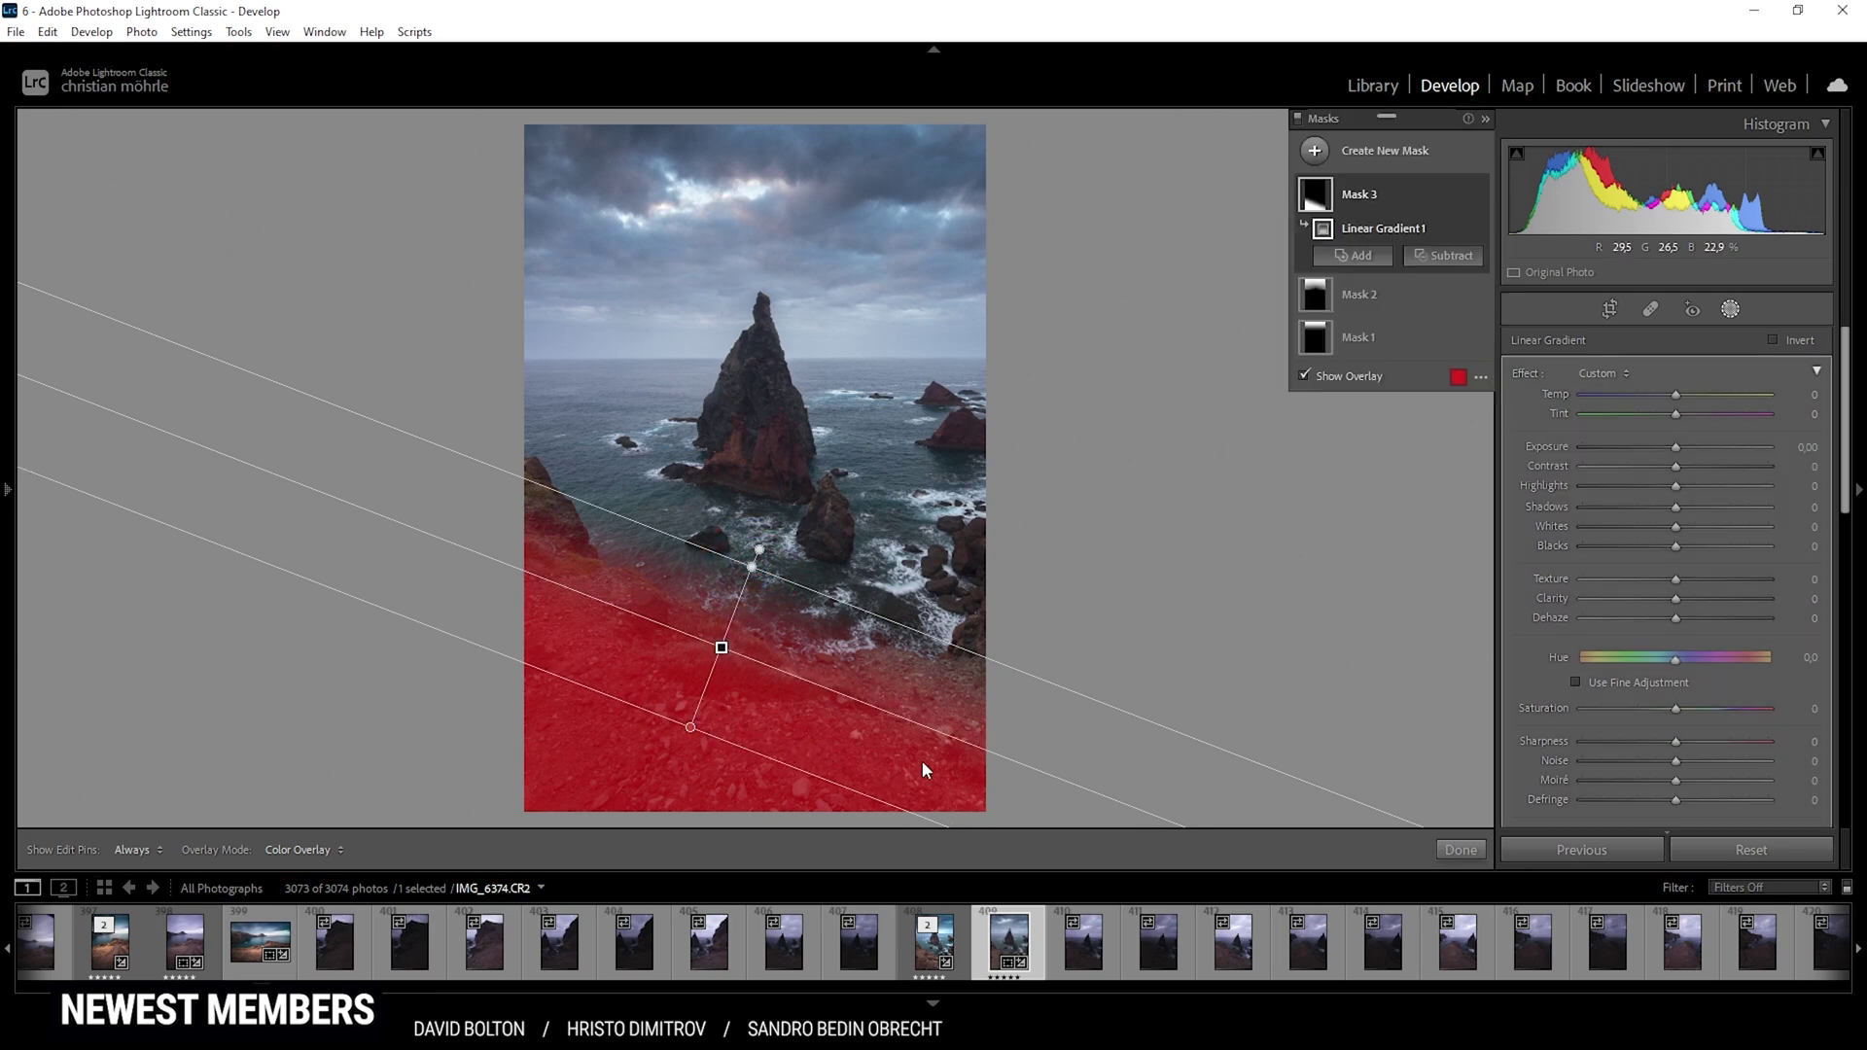
# - Give the foreground gradient Contrast 53, Highlights 100, Whites 100, Texture 8 and Clarity 21
pyautogui.moveTo(1676, 468); pyautogui.dragTo(1847, 491)
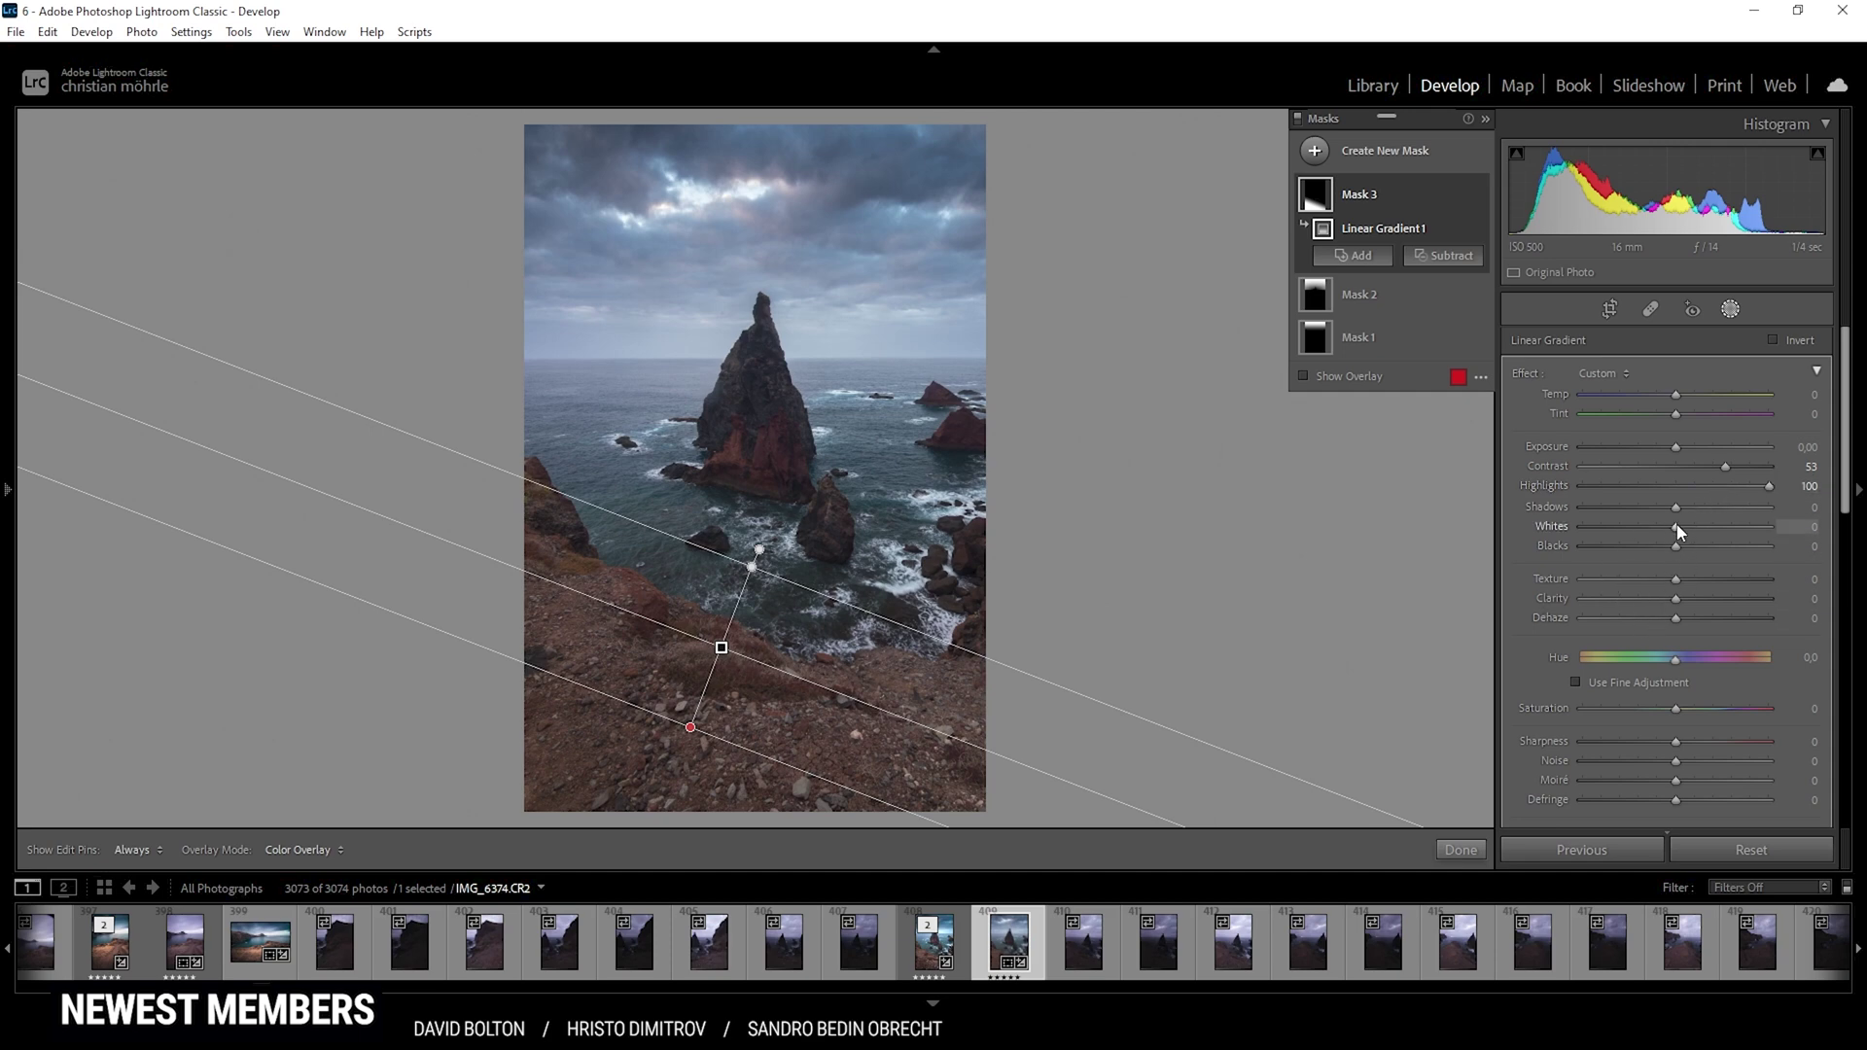
pyautogui.moveTo(1676, 526); pyautogui.dragTo(1794, 526)
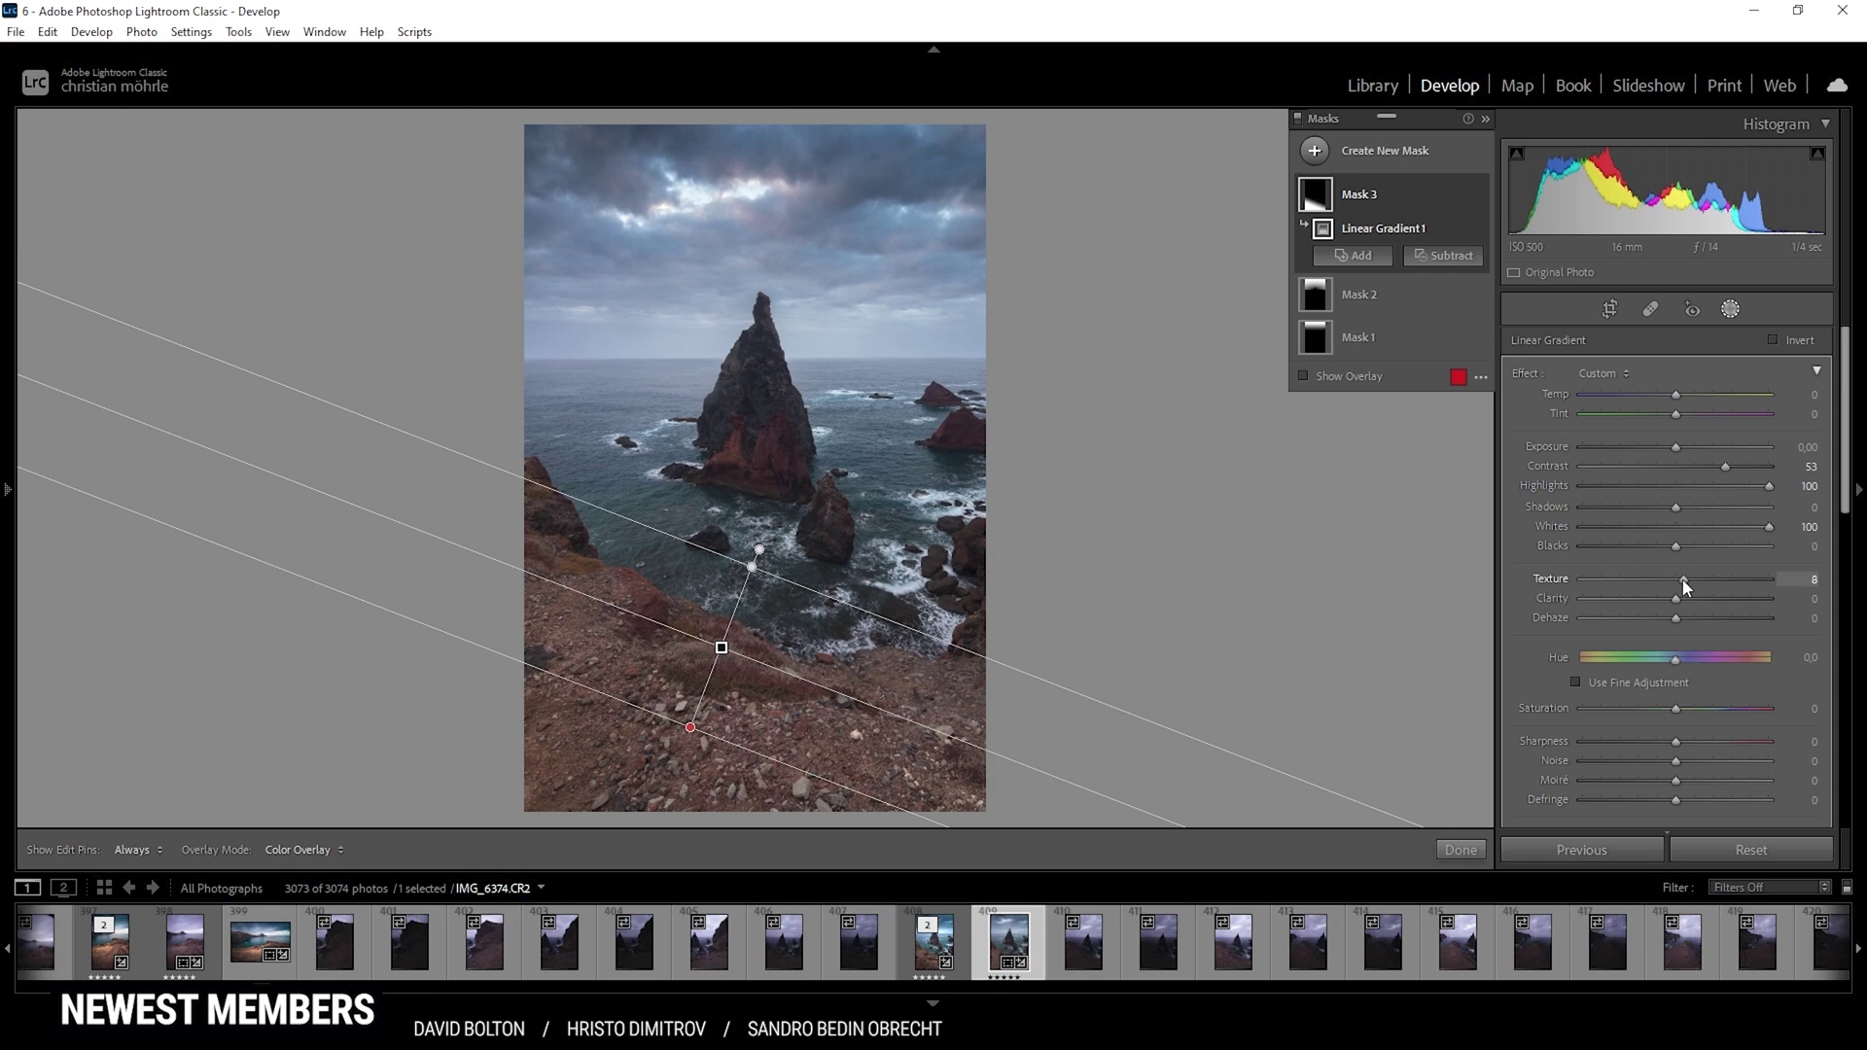
pyautogui.moveTo(1682, 579)
pyautogui.mouseDown()
pyautogui.moveTo(1716, 599)
pyautogui.moveTo(1695, 598)
pyautogui.mouseUp()
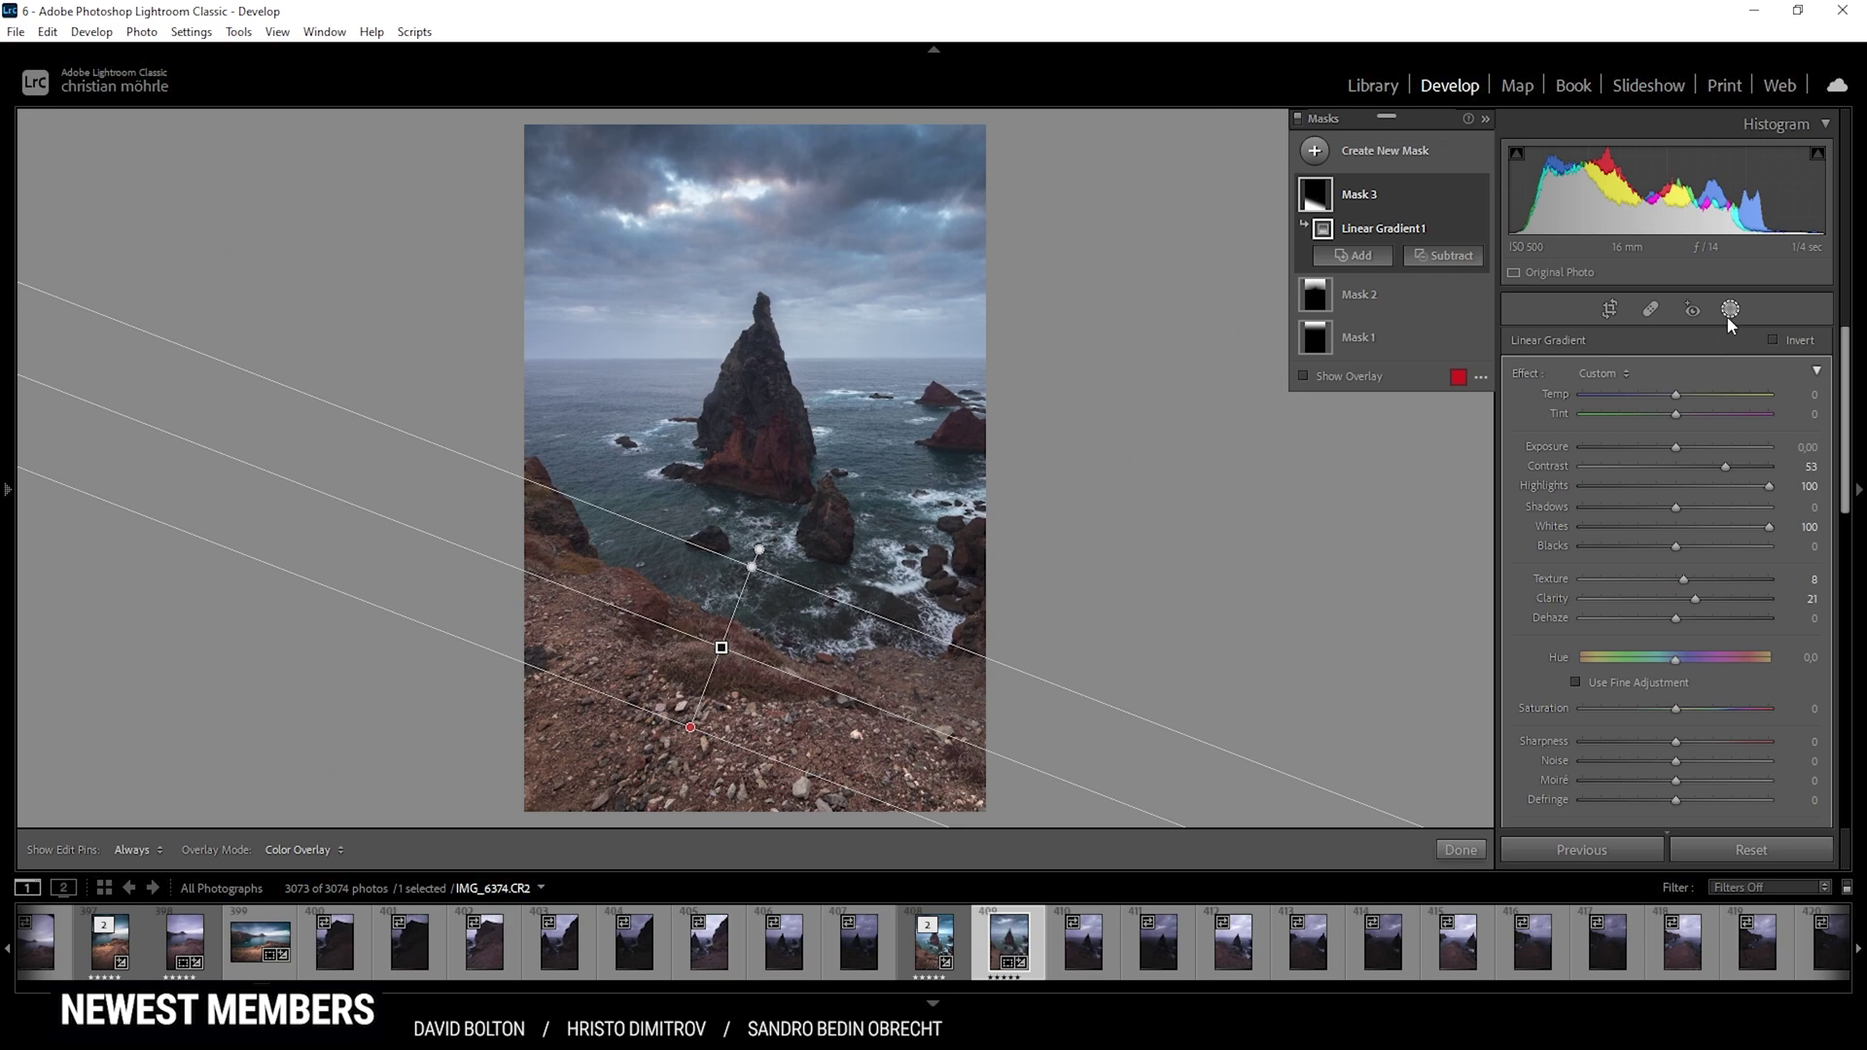
pyautogui.click(1729, 311)
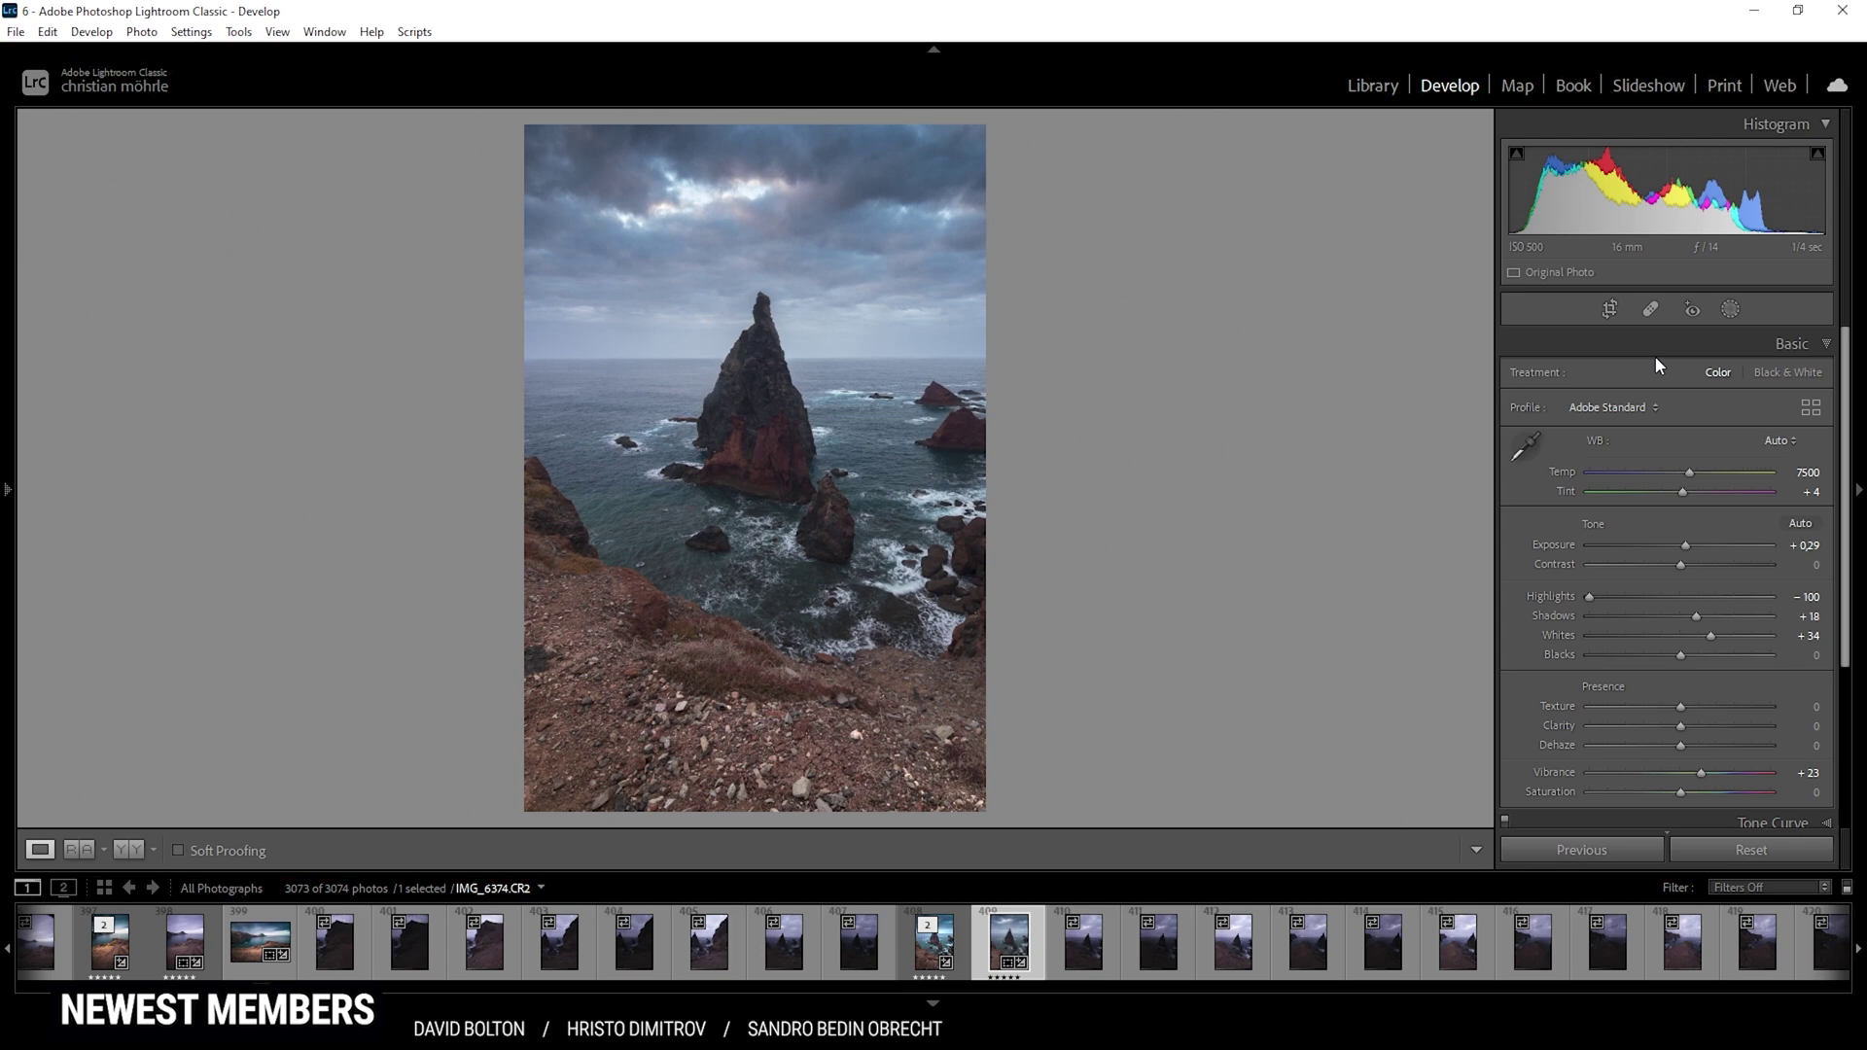
# - Add another linear gradient mask drawn up from the photo's bottom-left corner
pyautogui.click(1730, 307)
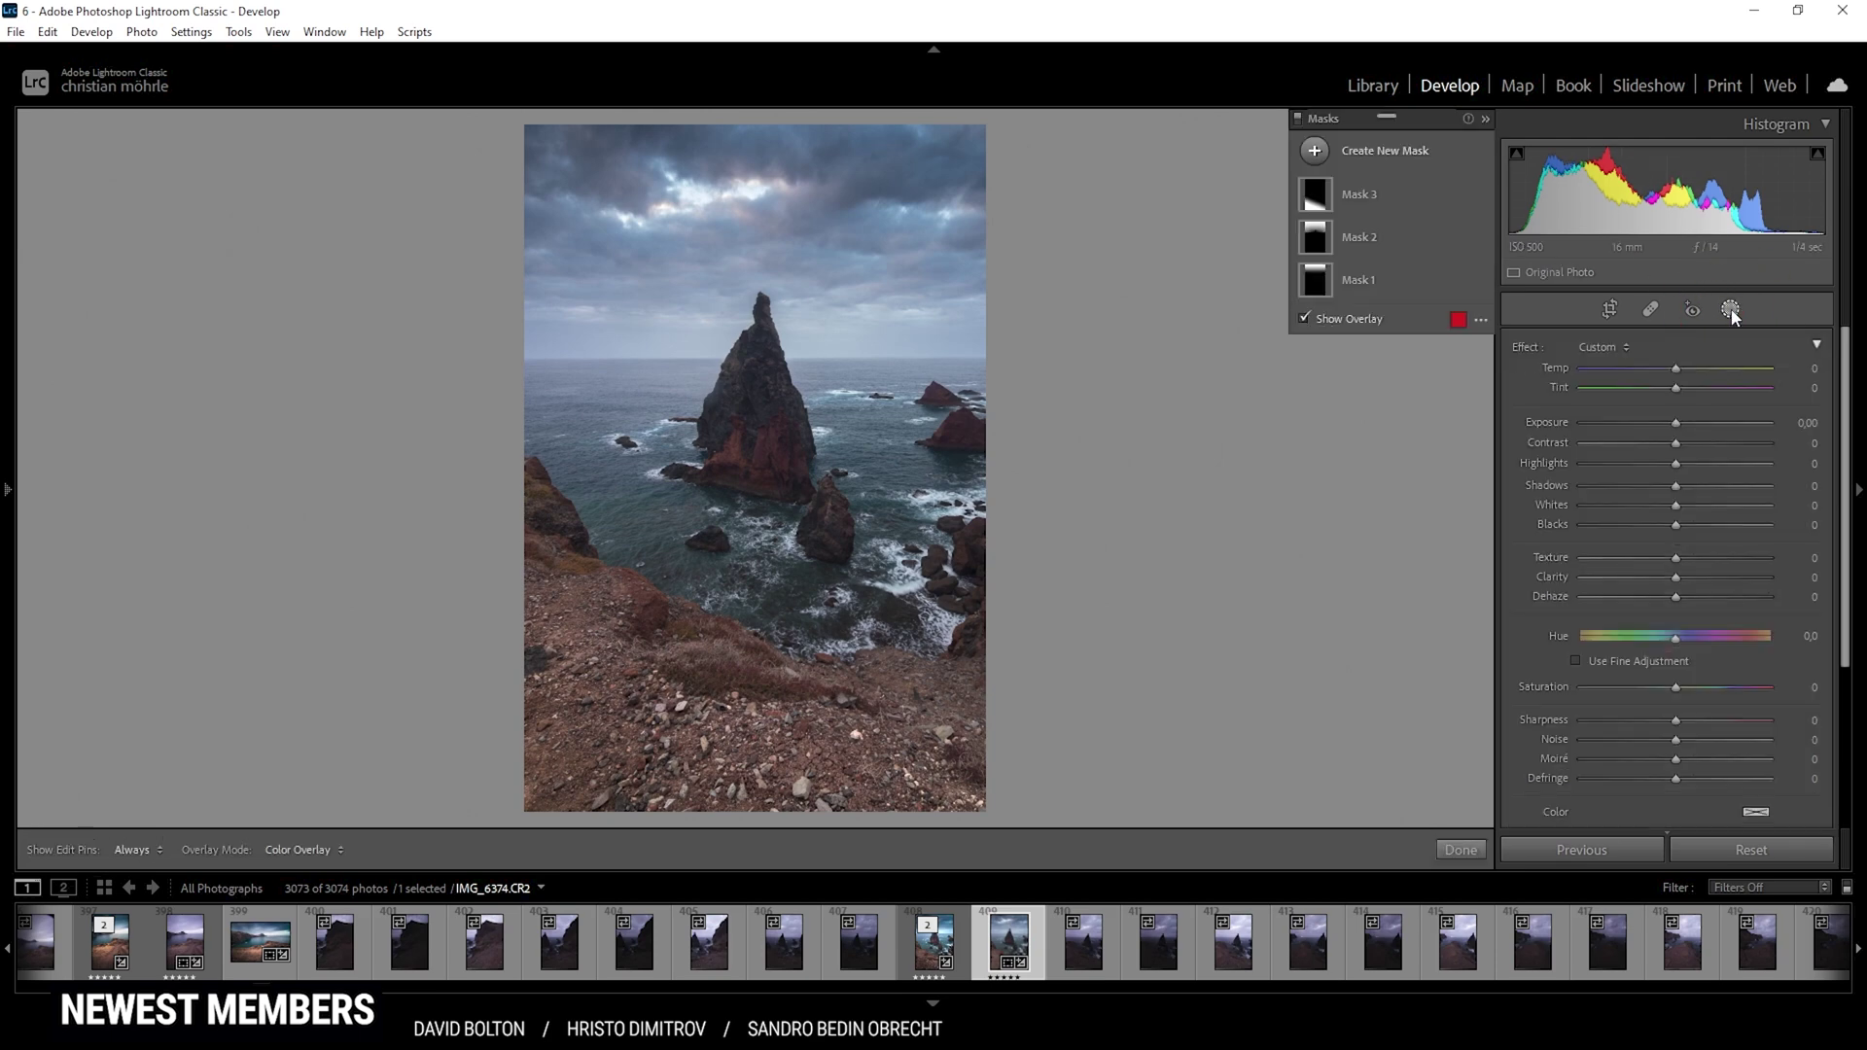
pyautogui.click(1312, 153)
pyautogui.click(1402, 284)
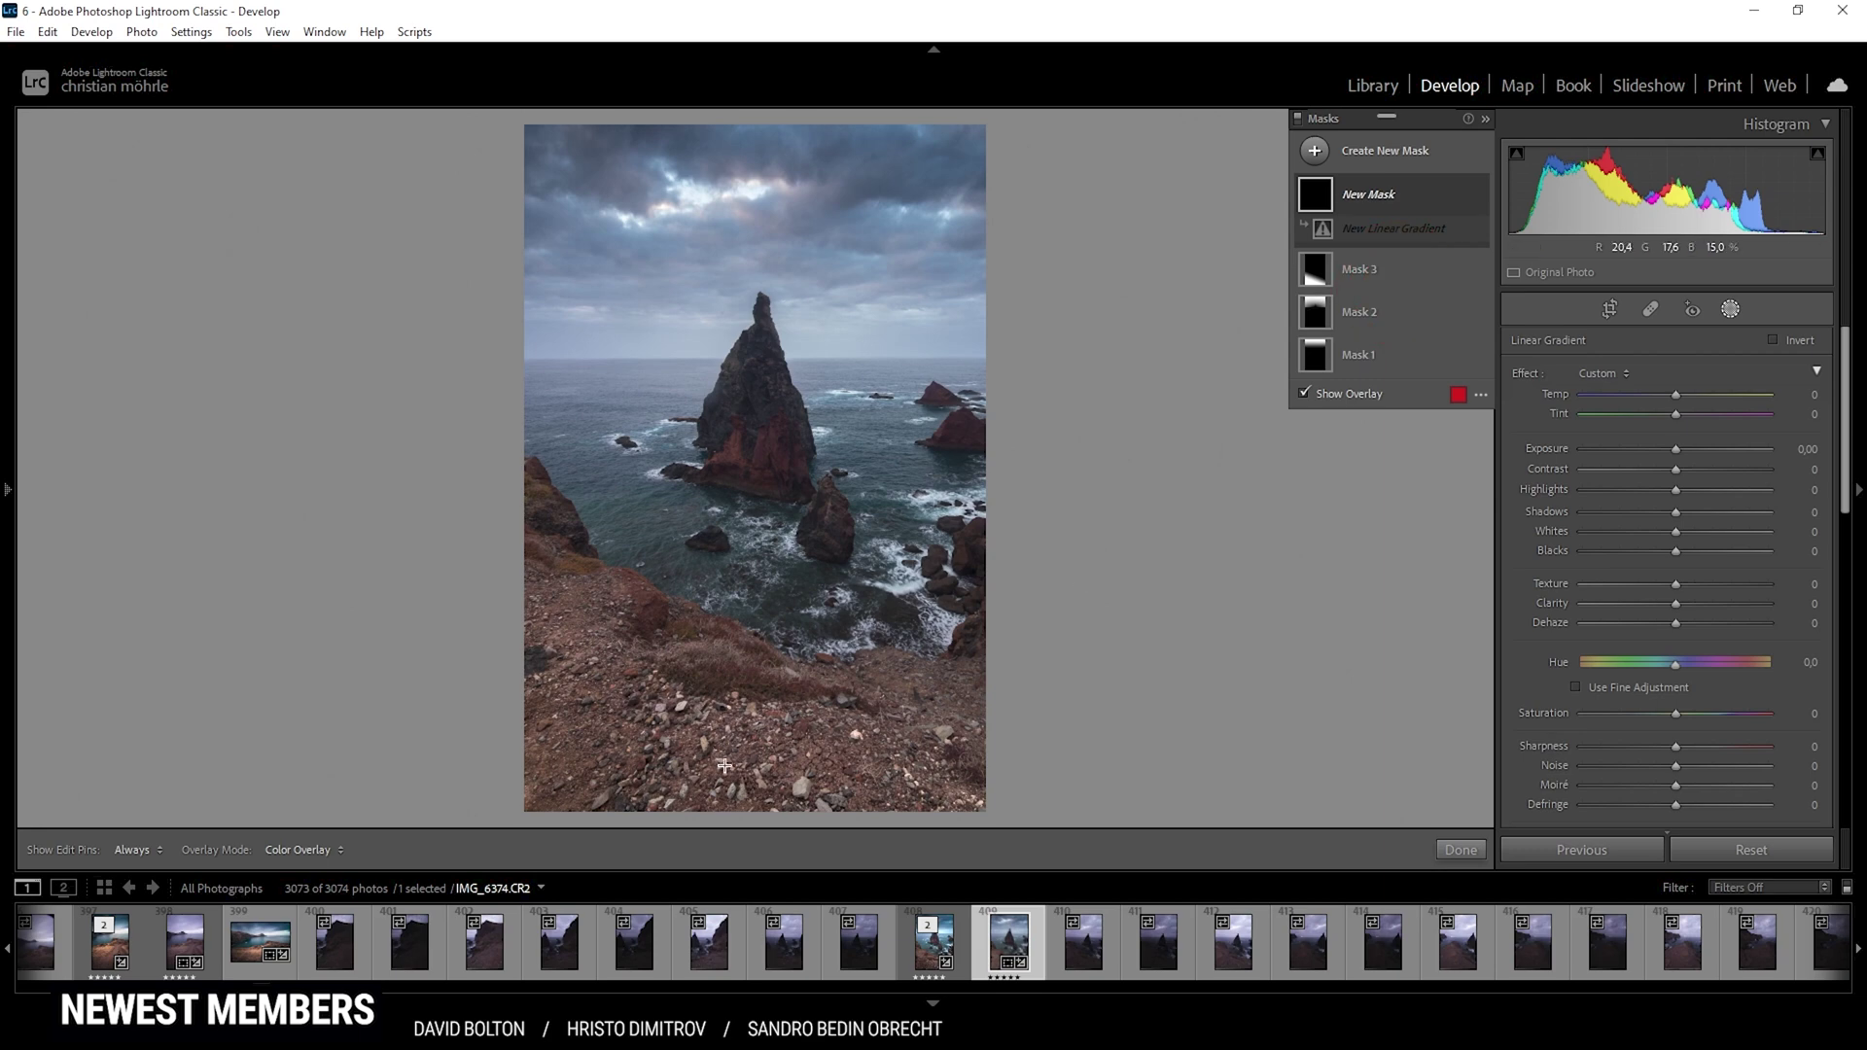
pyautogui.moveTo(613, 806); pyautogui.dragTo(695, 633)
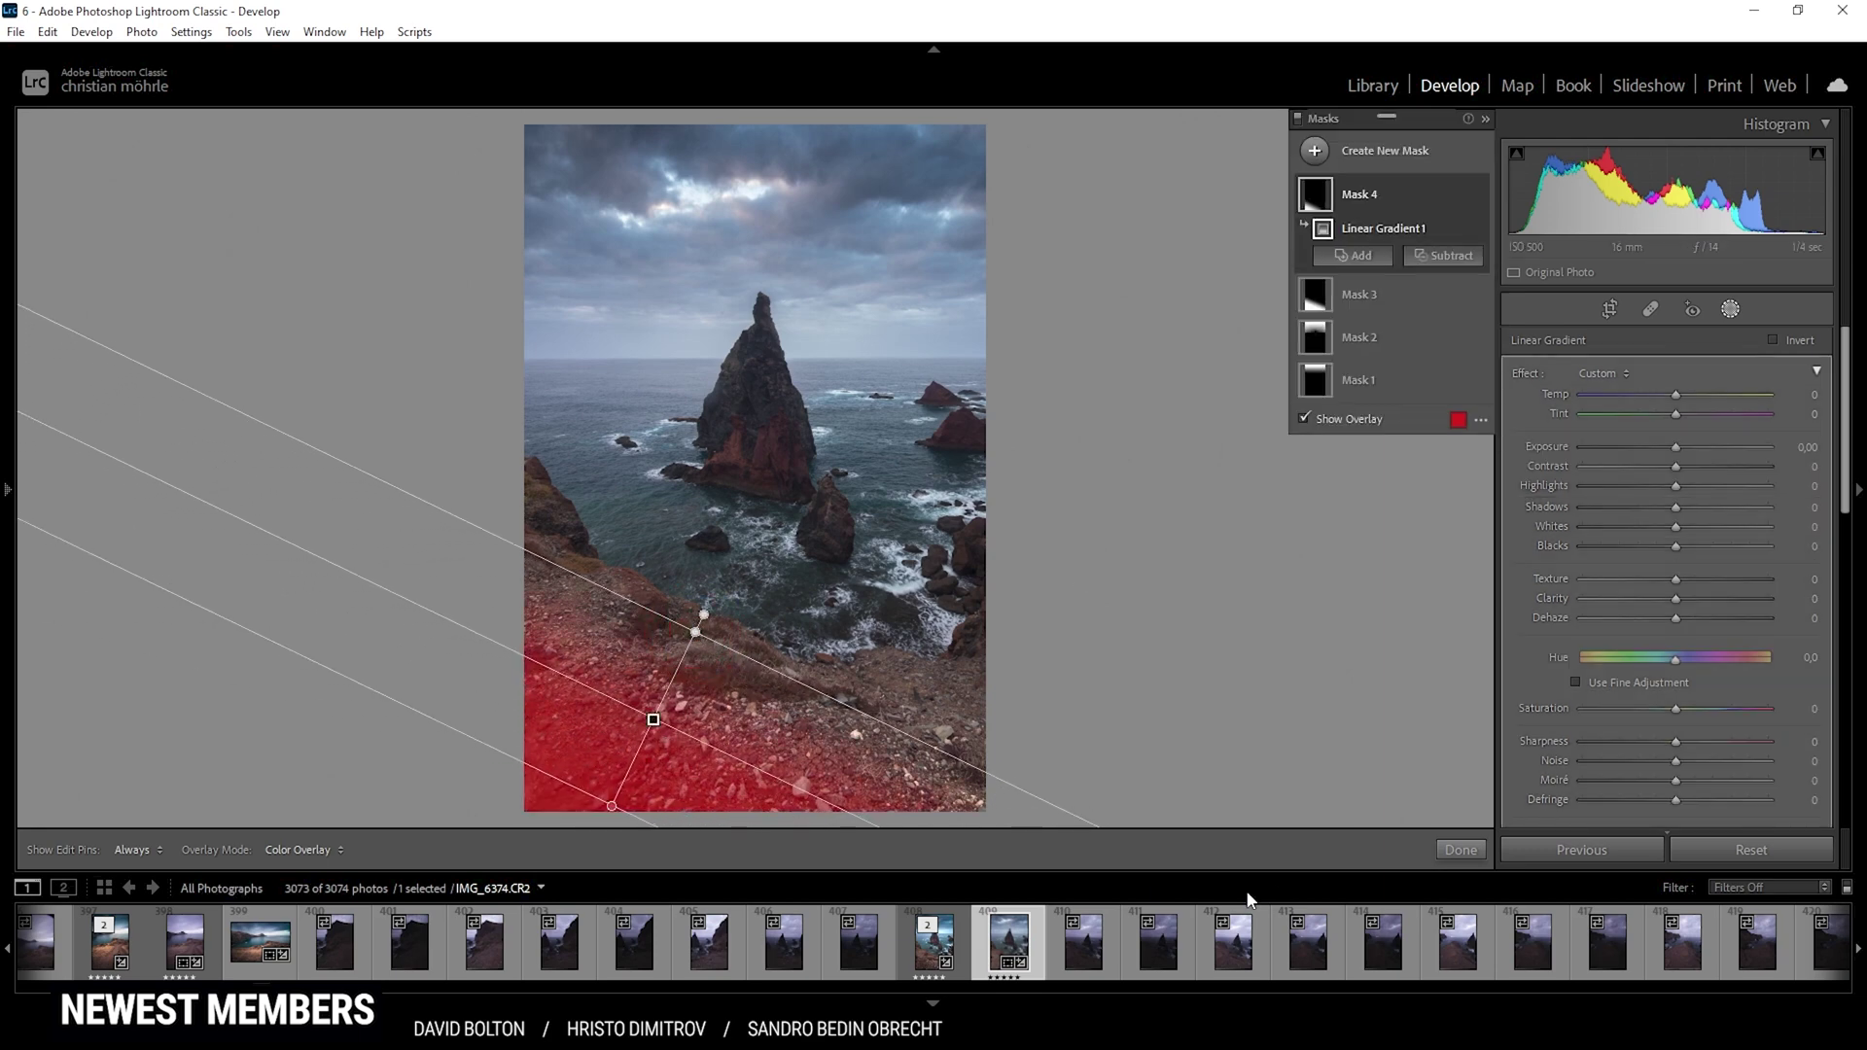
# - Set that gradient to Exposure -0.58, Contrast 32 and Clarity 28, moving it higher up the slope
pyautogui.moveTo(1675, 447); pyautogui.dragTo(1662, 452)
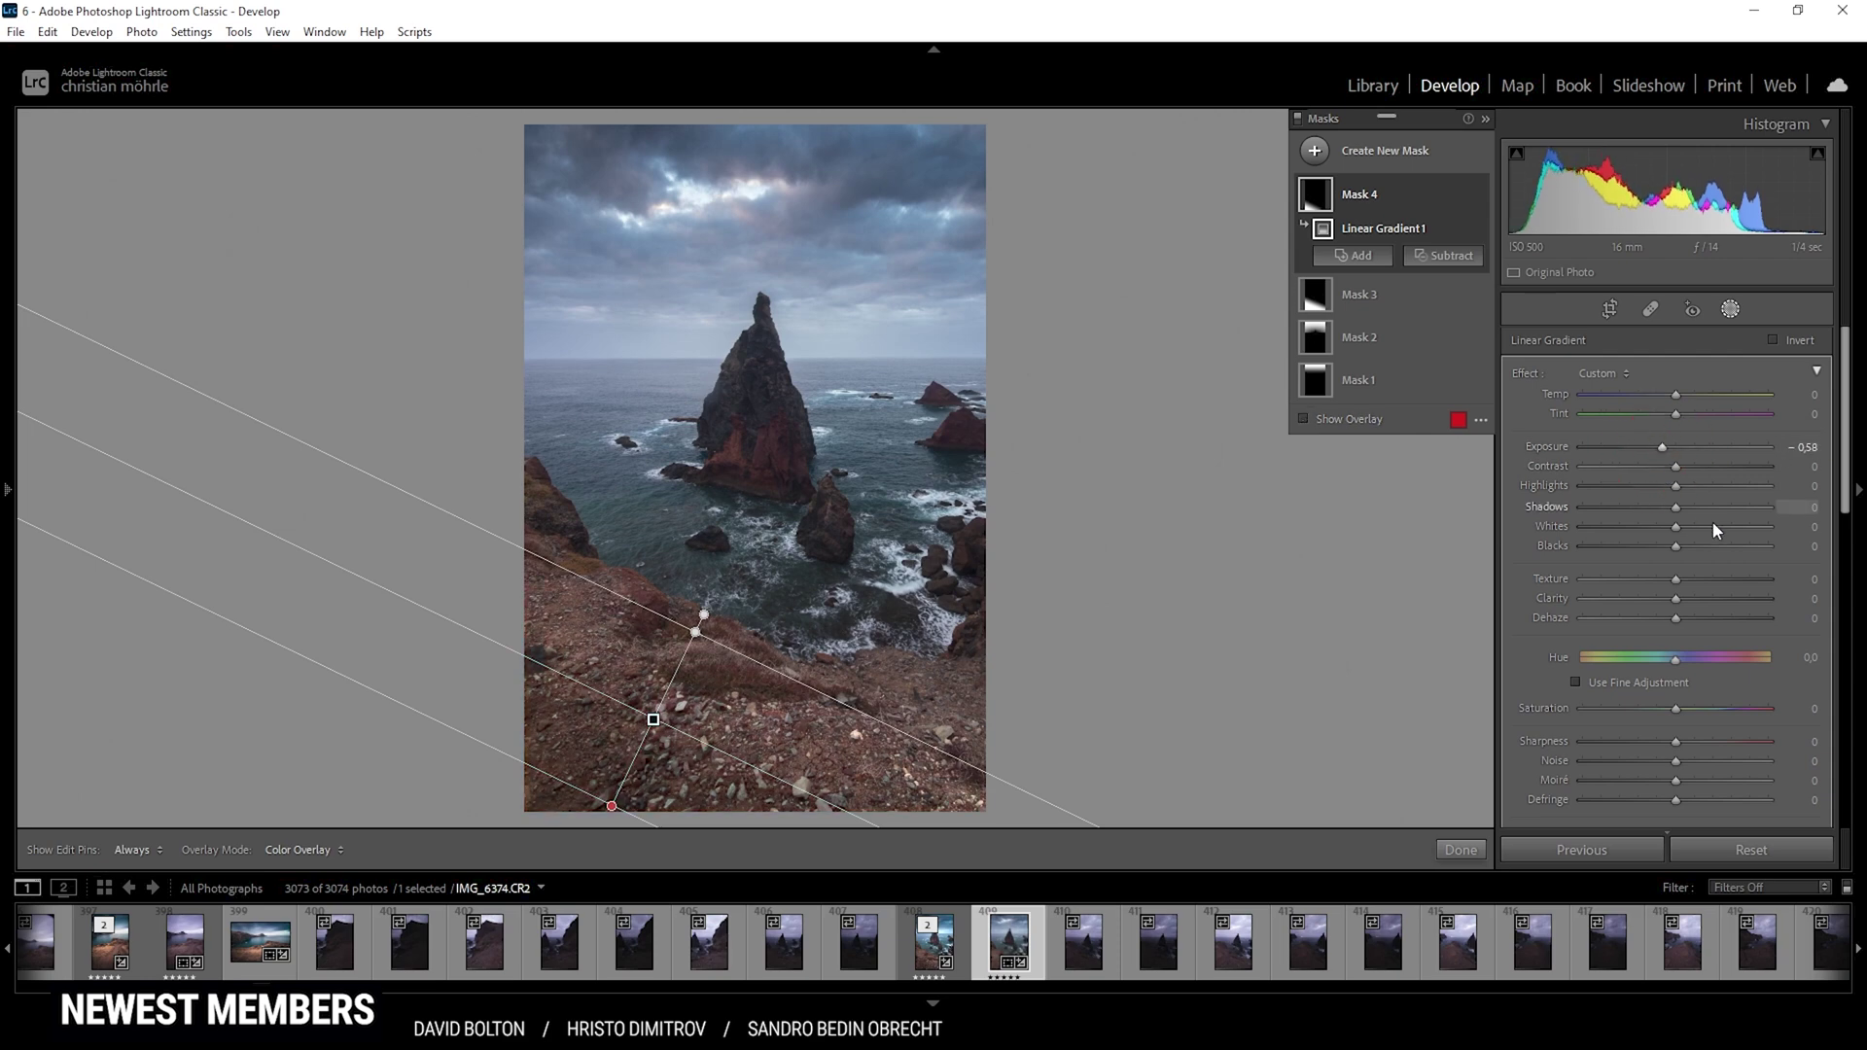
pyautogui.moveTo(1676, 466); pyautogui.dragTo(1713, 463)
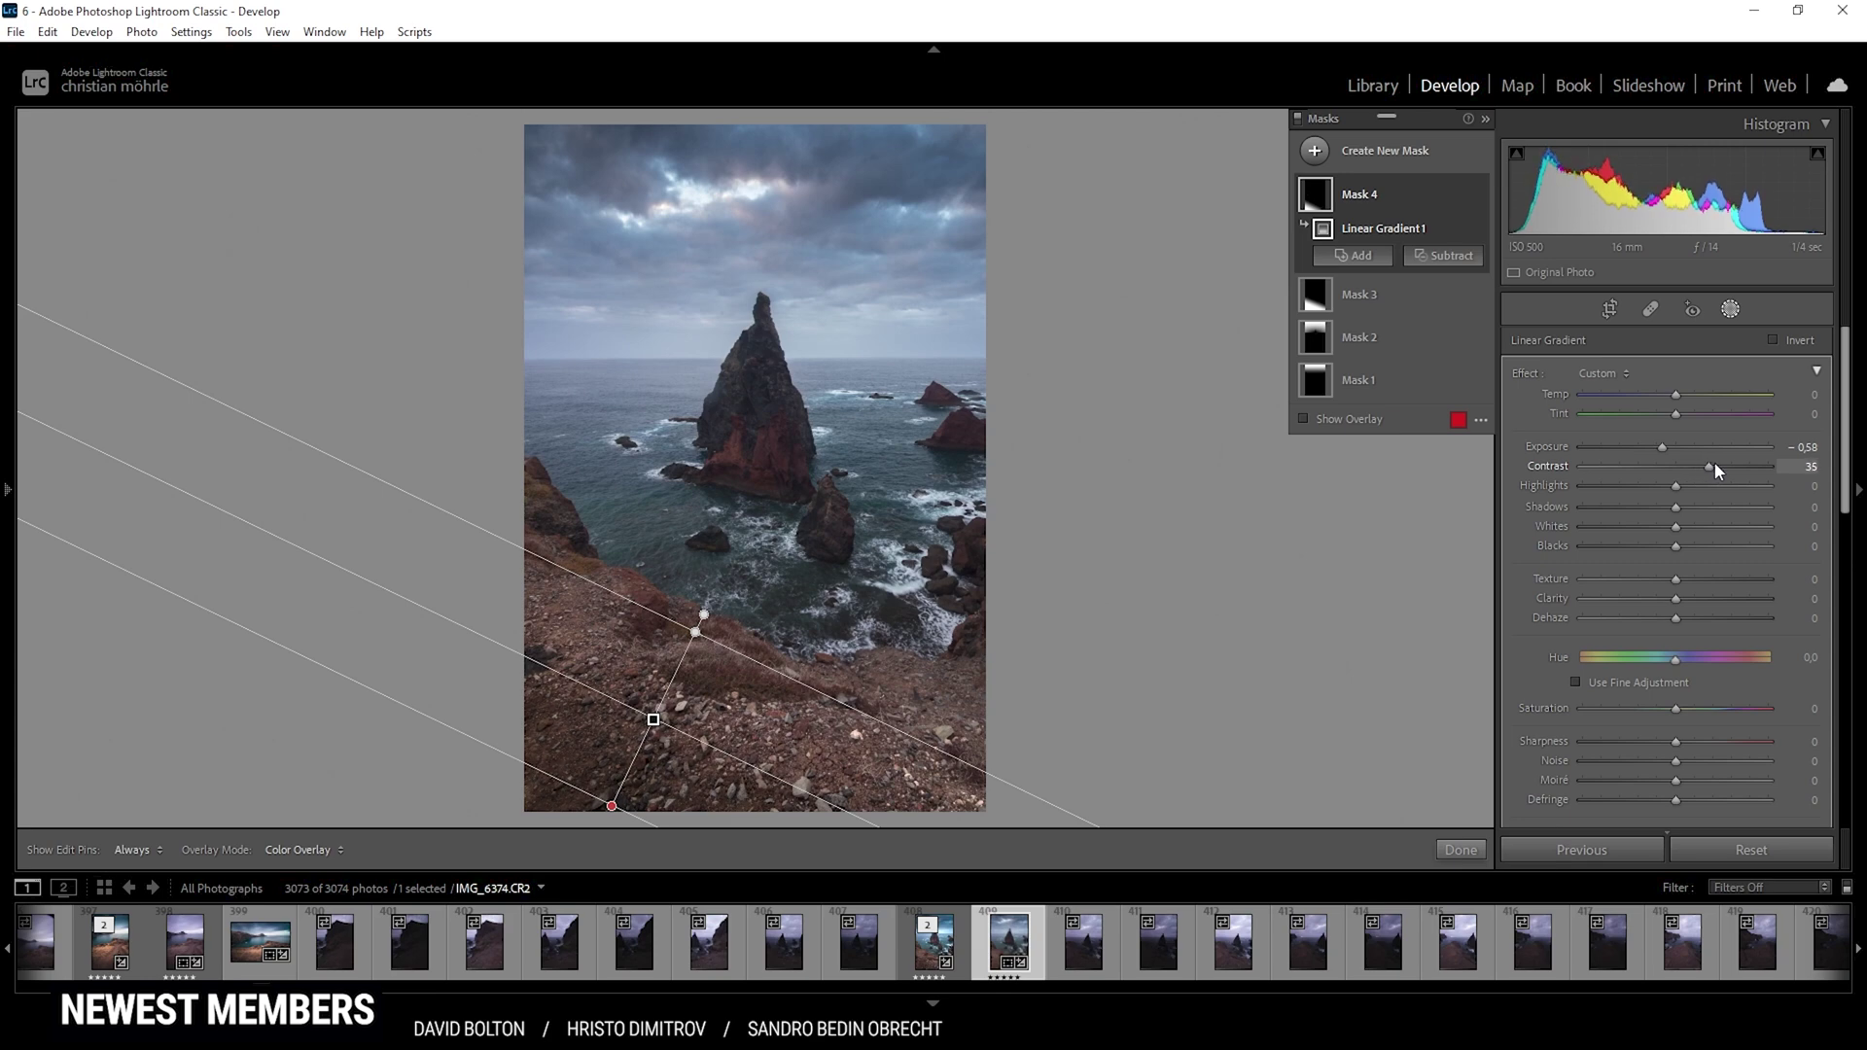
pyautogui.click(1703, 600)
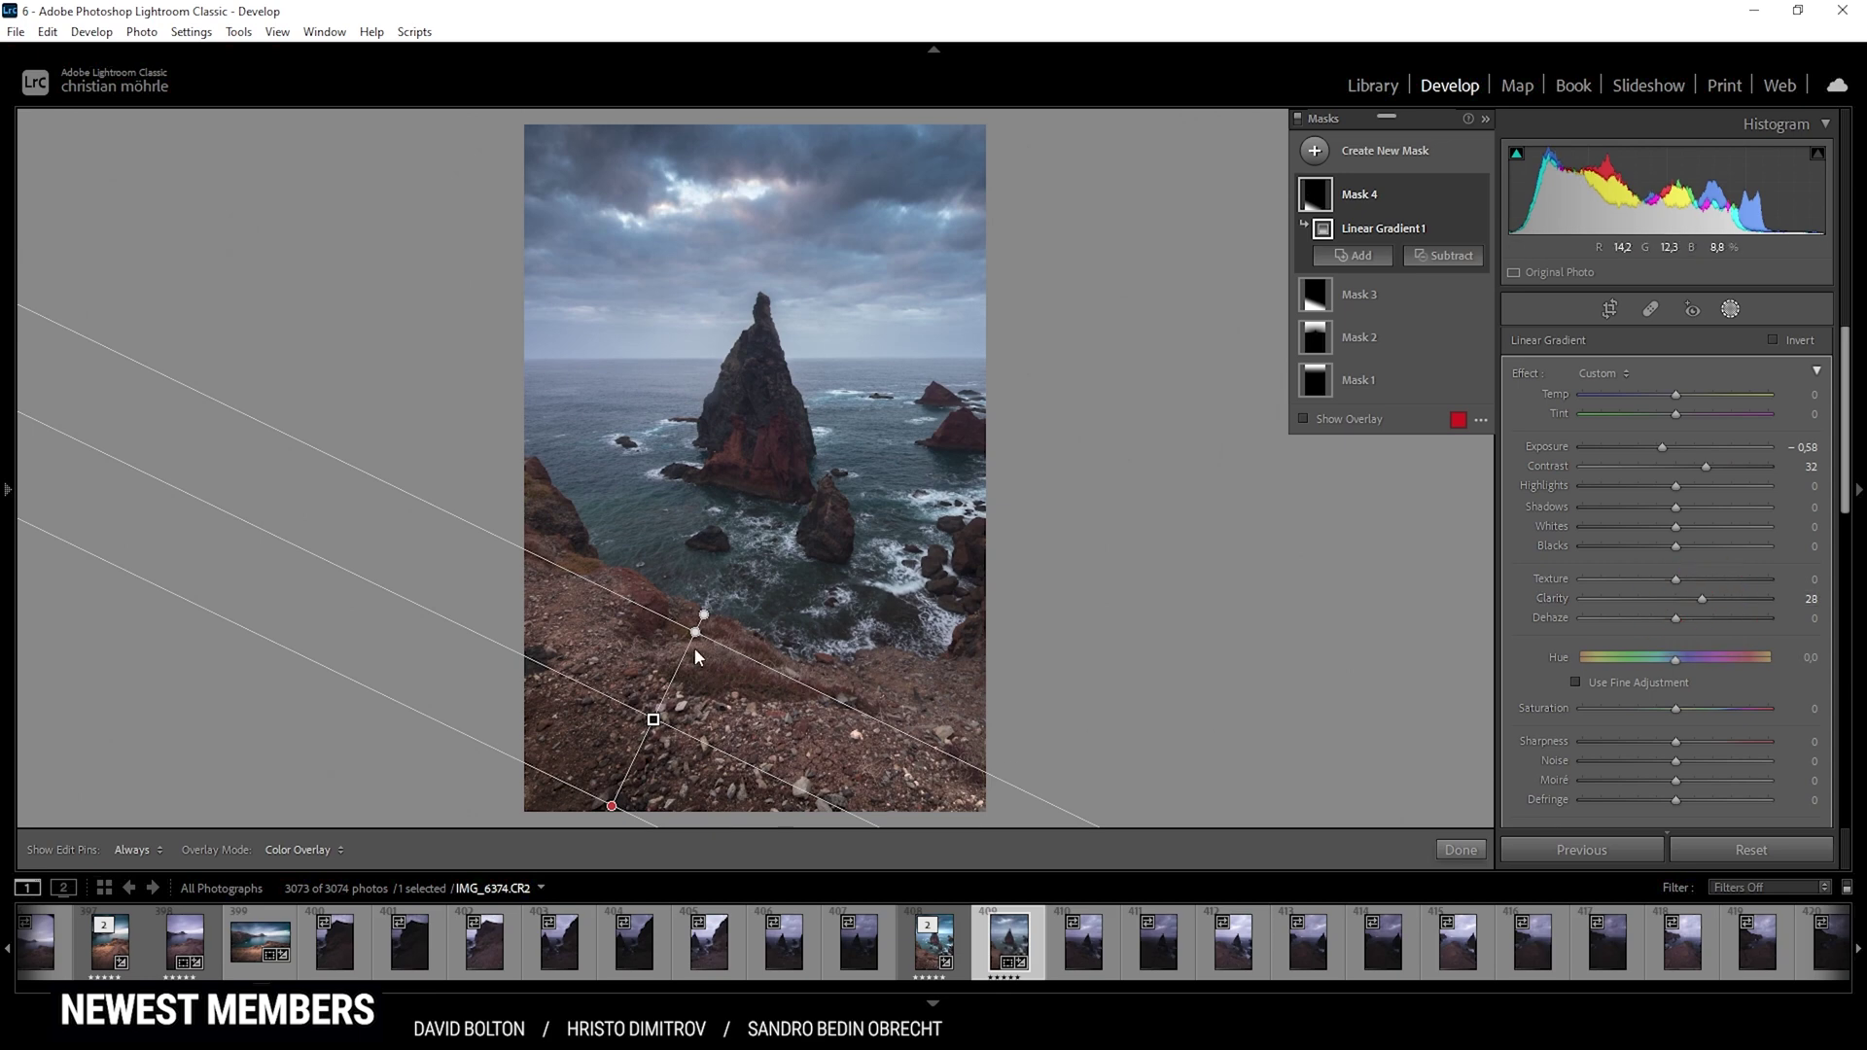
pyautogui.moveTo(703, 615); pyautogui.dragTo(715, 582)
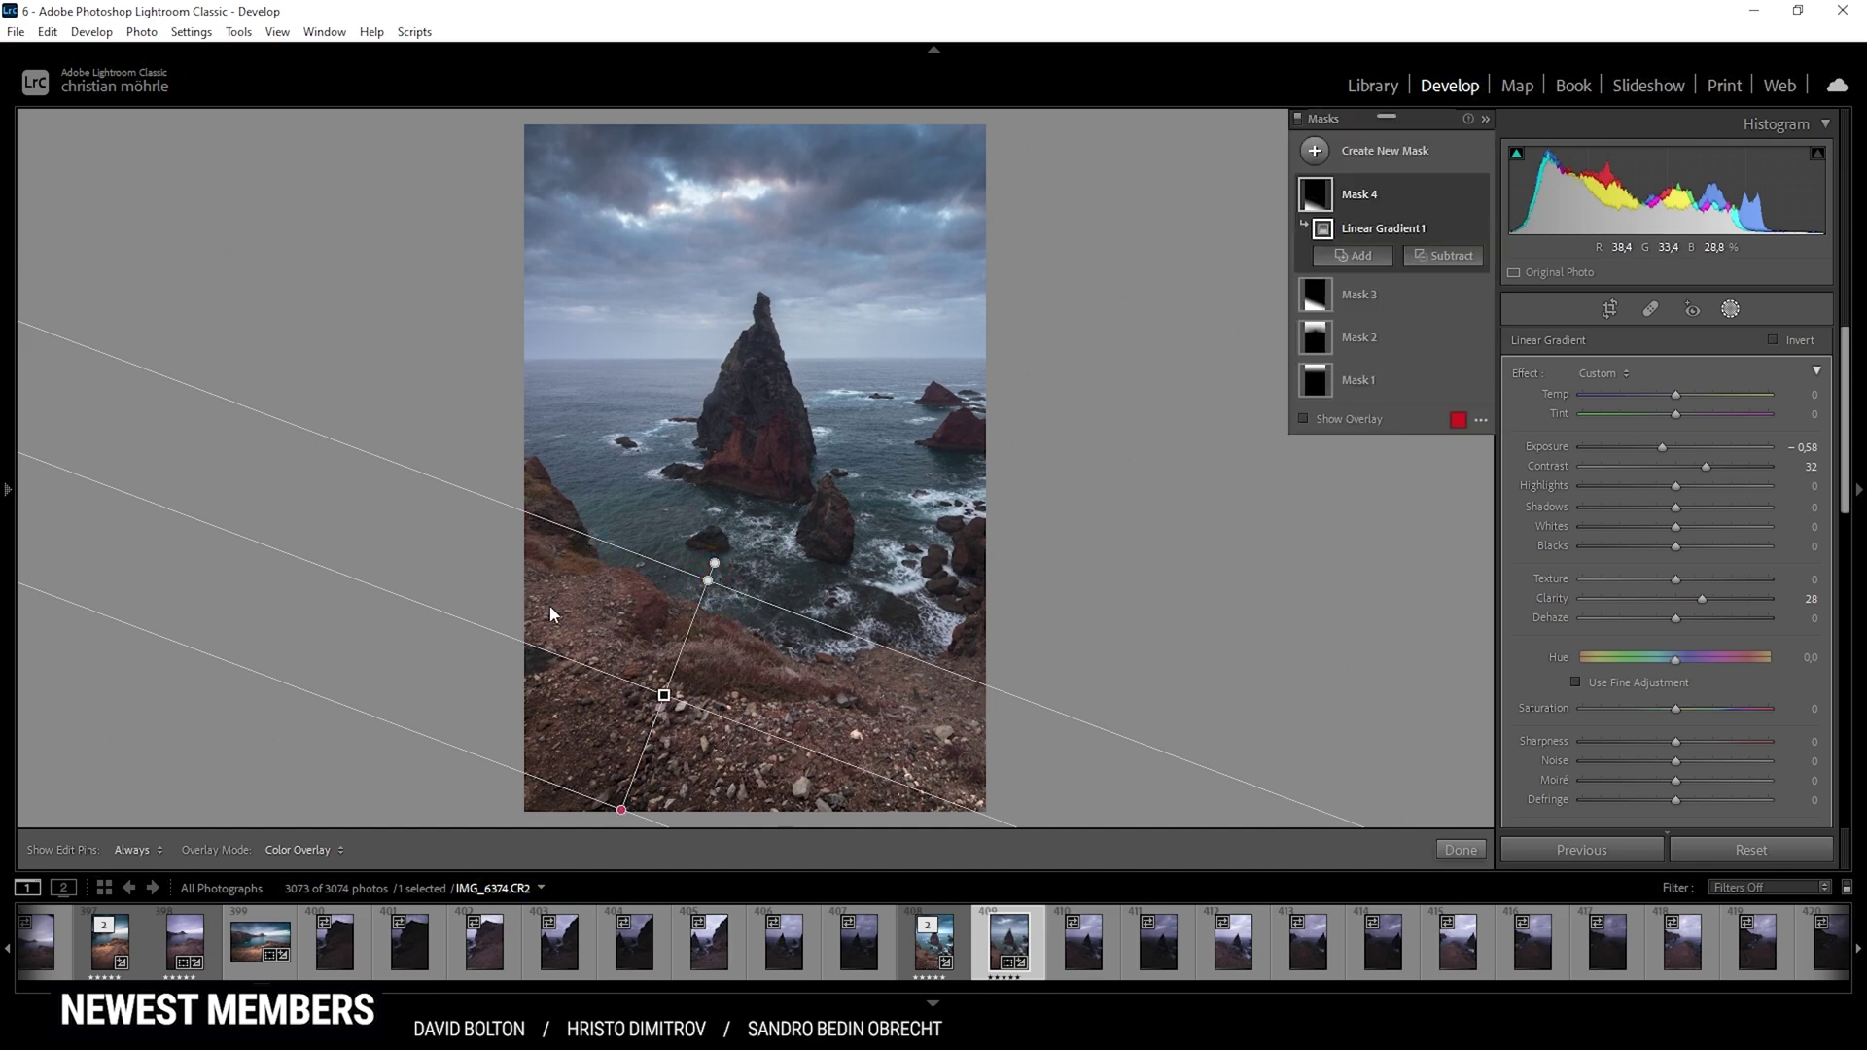
pyautogui.click(1729, 310)
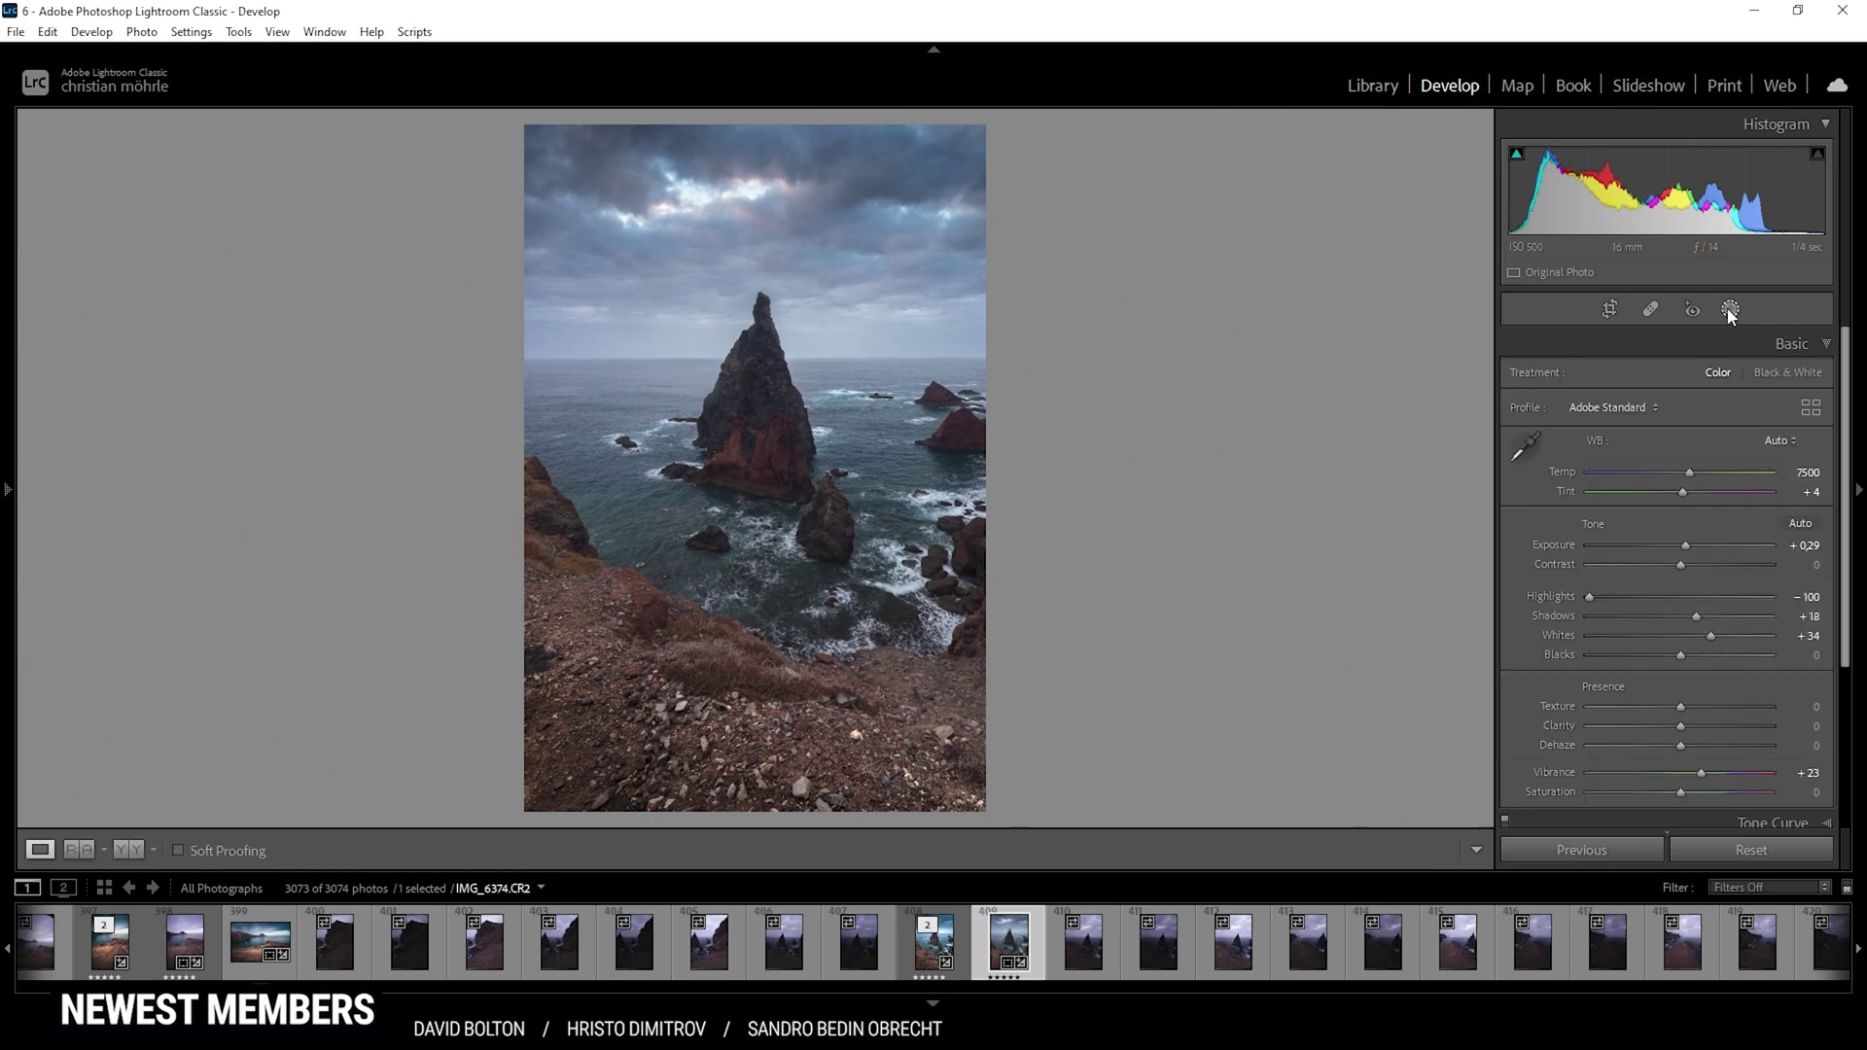
# - Place a radial gradient ellipse over the sea stack with Whites 100 and Shadows about +15
pyautogui.click(1730, 310)
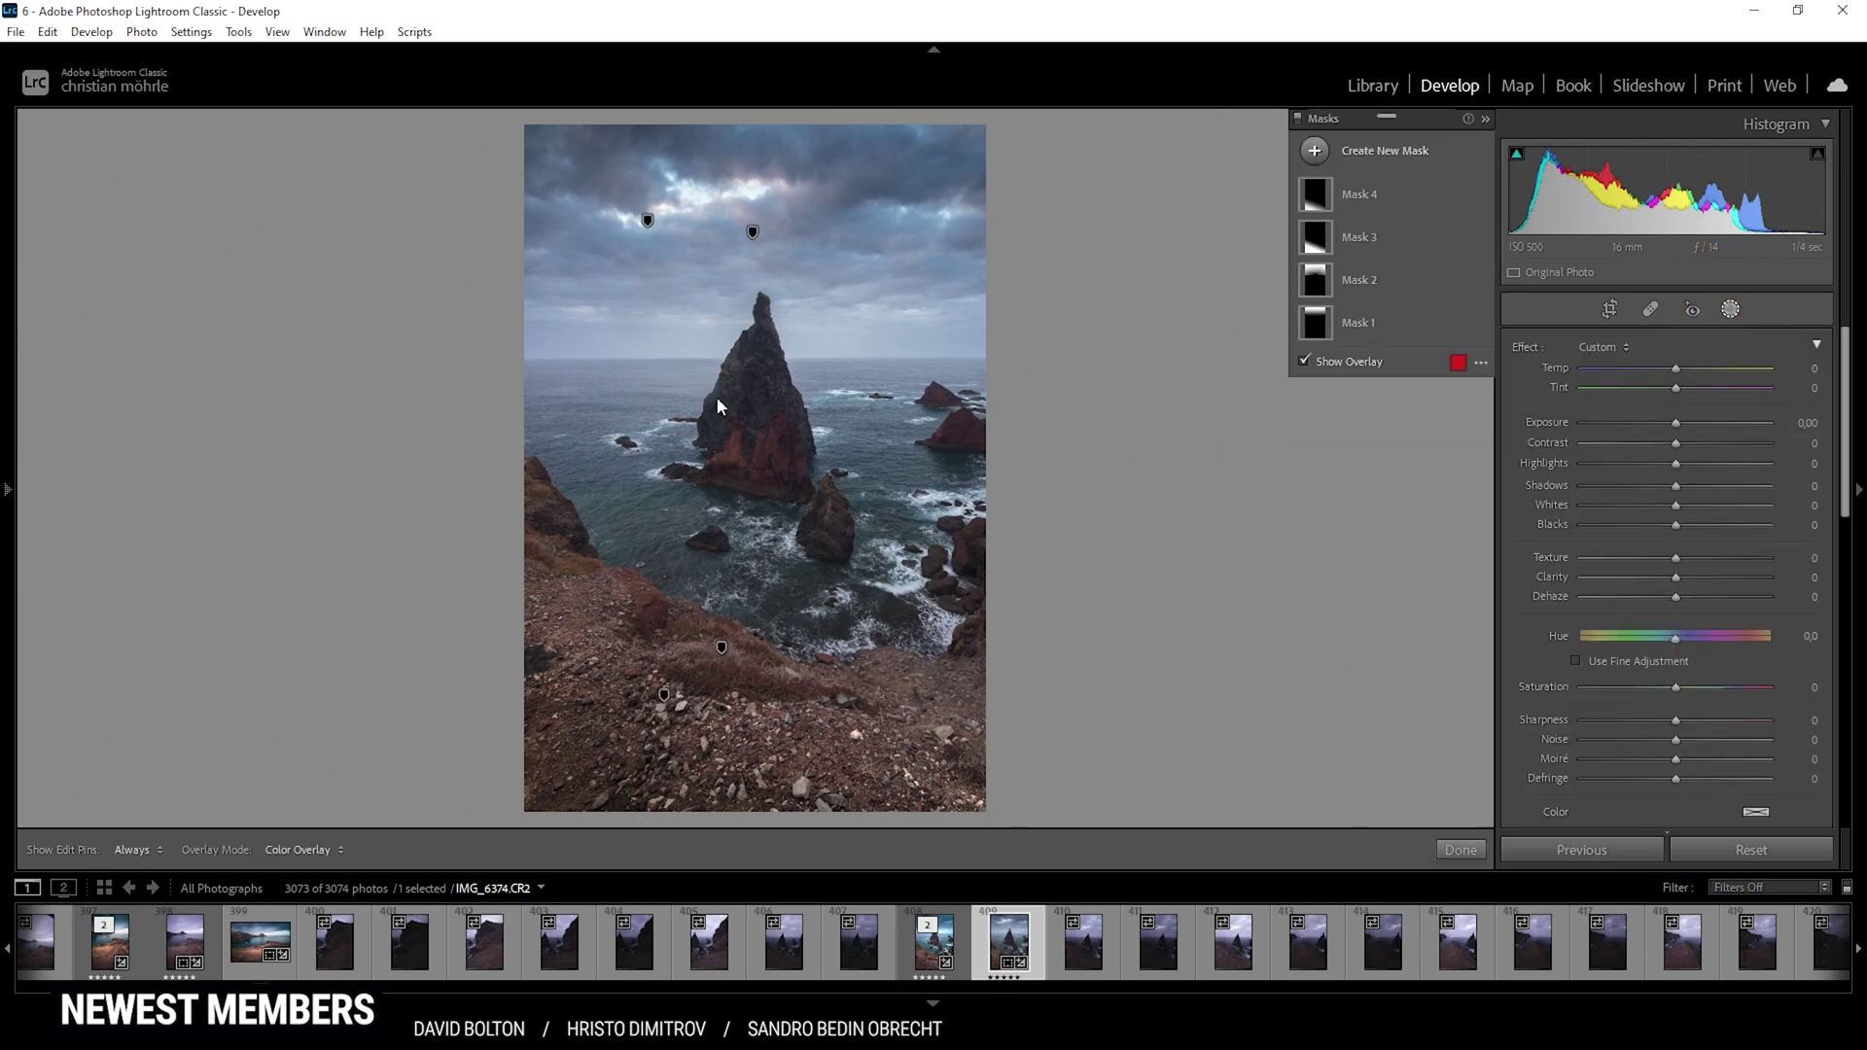
pyautogui.click(1317, 150)
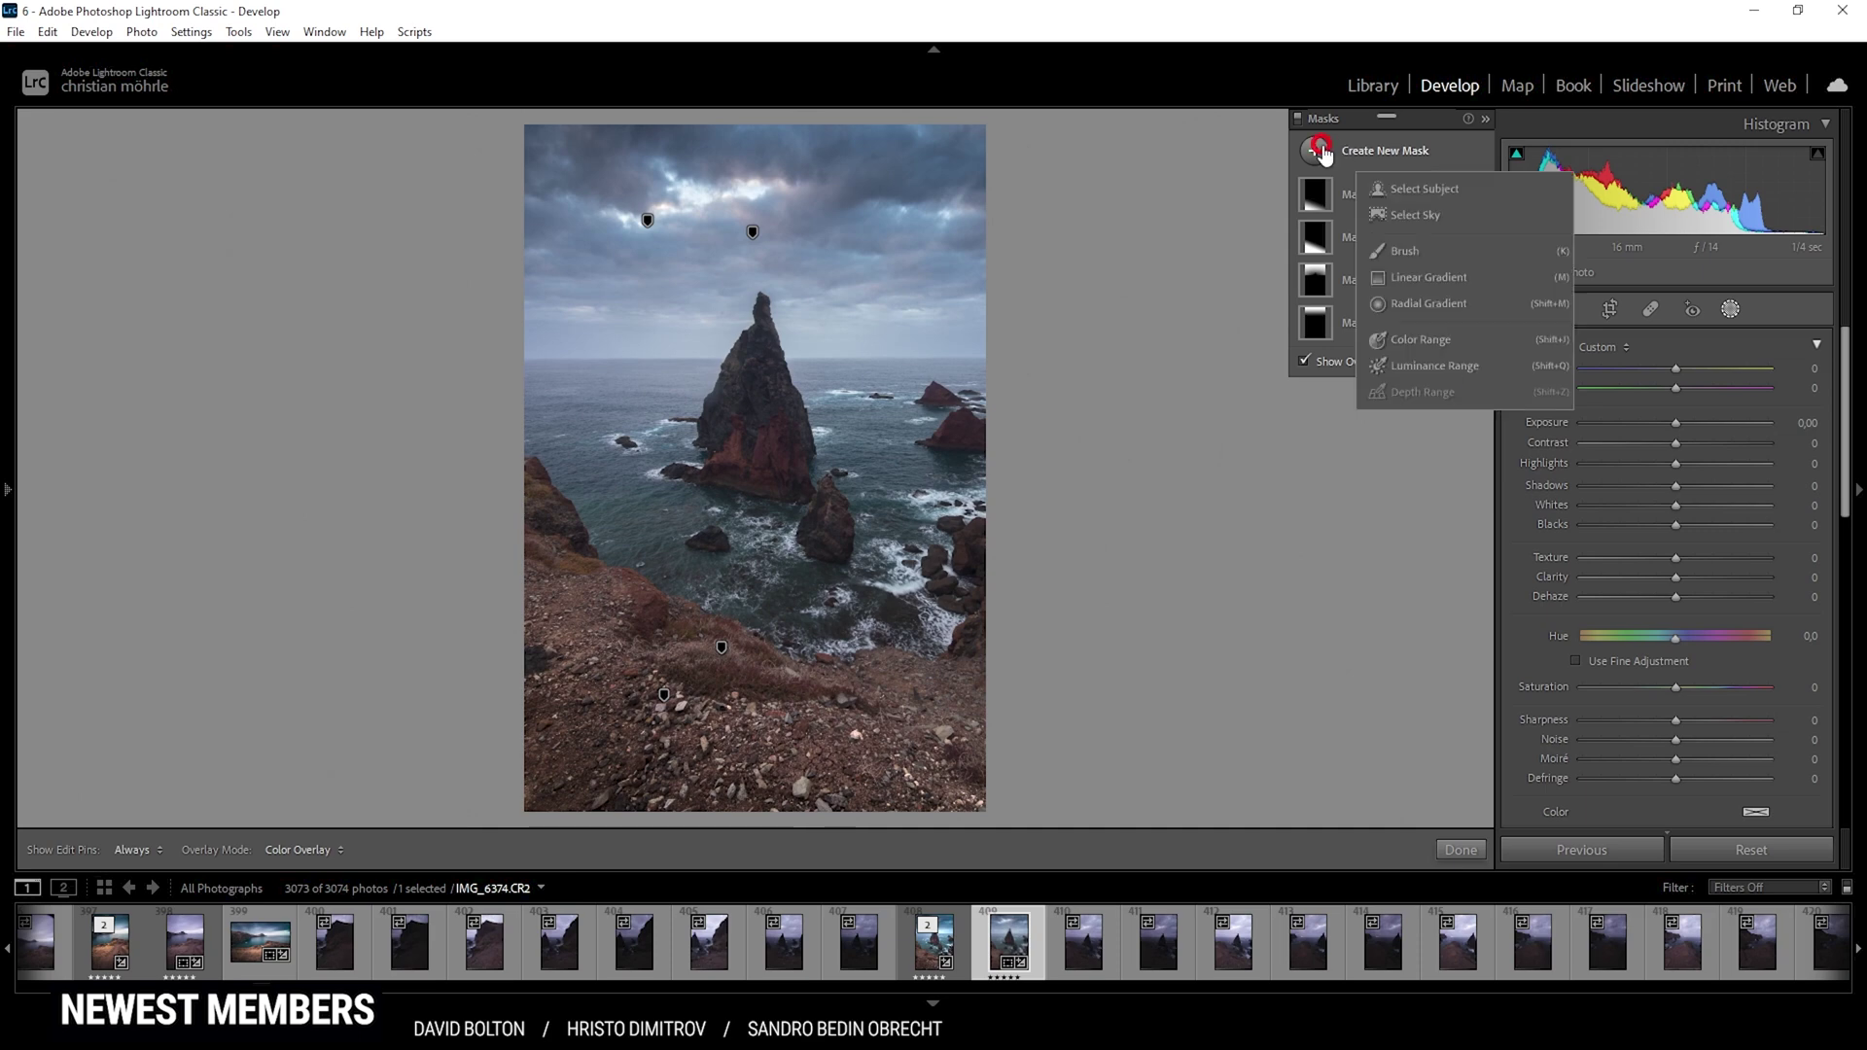
pyautogui.click(1425, 303)
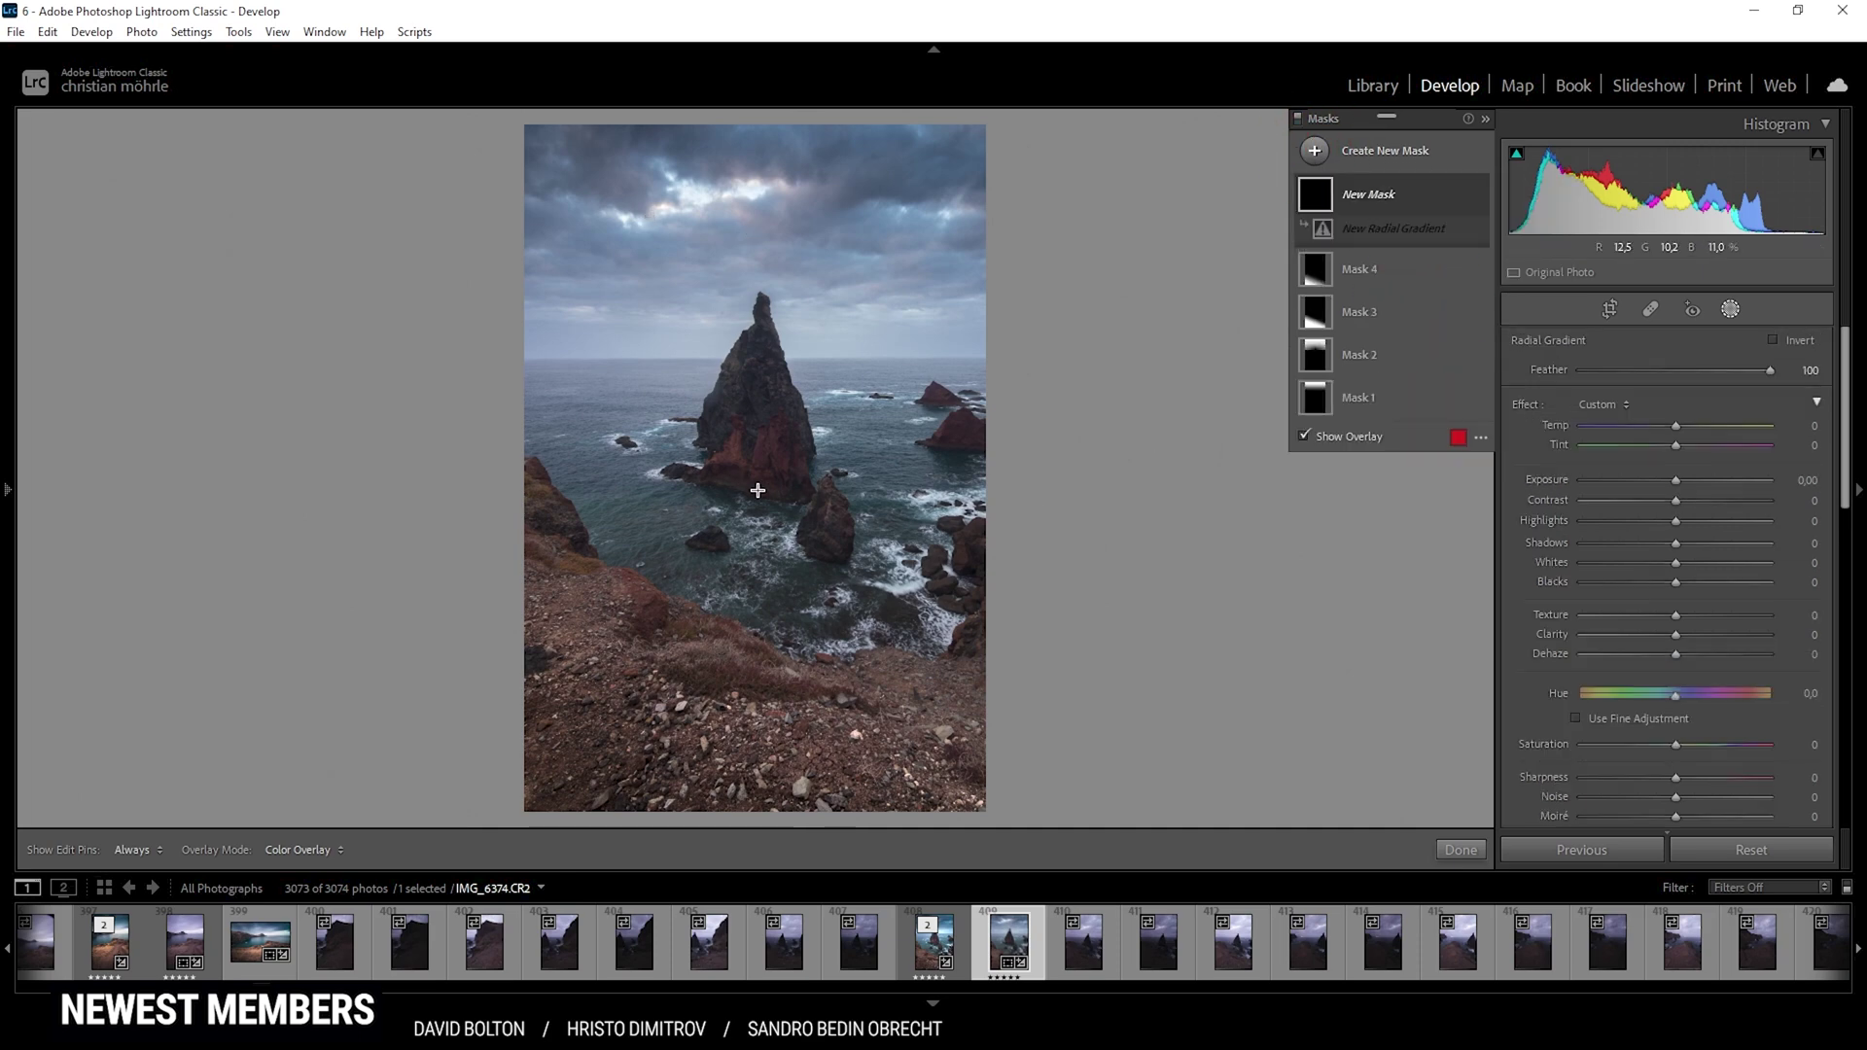
pyautogui.moveTo(737, 476); pyautogui.dragTo(996, 645)
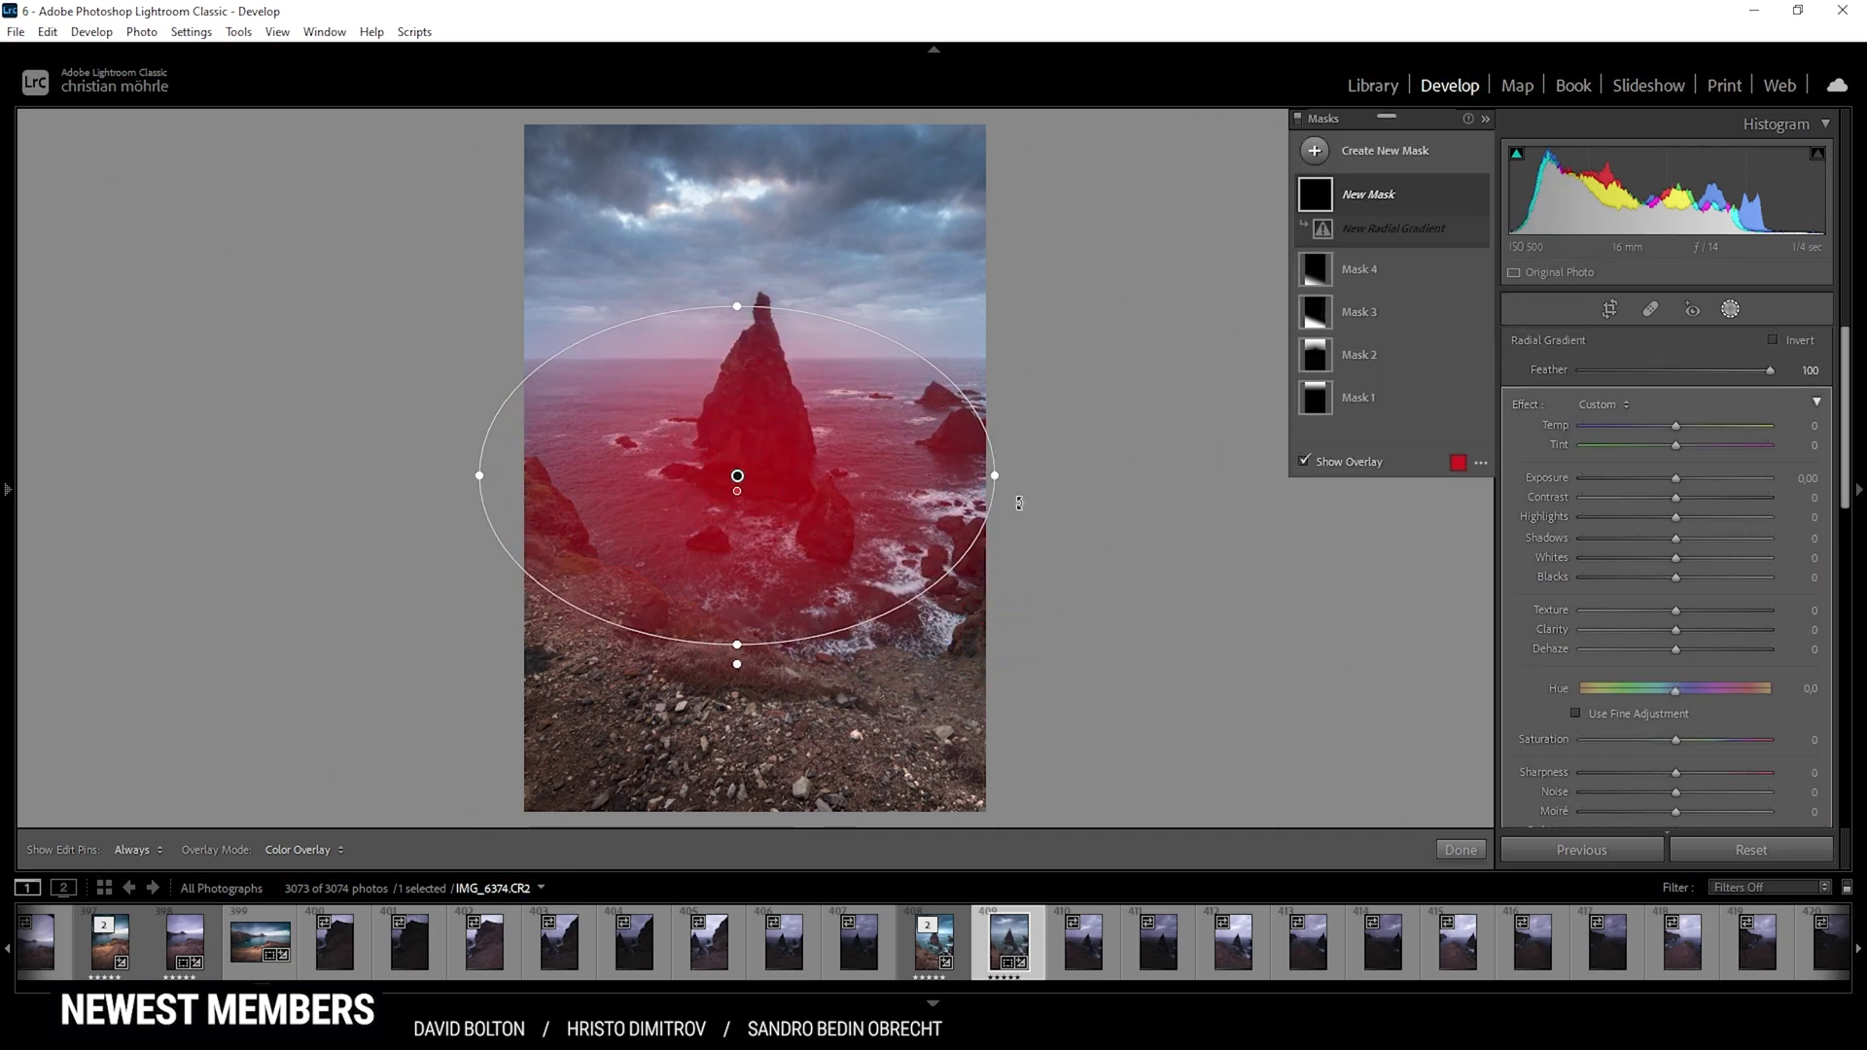
pyautogui.moveTo(817, 489); pyautogui.dragTo(832, 501)
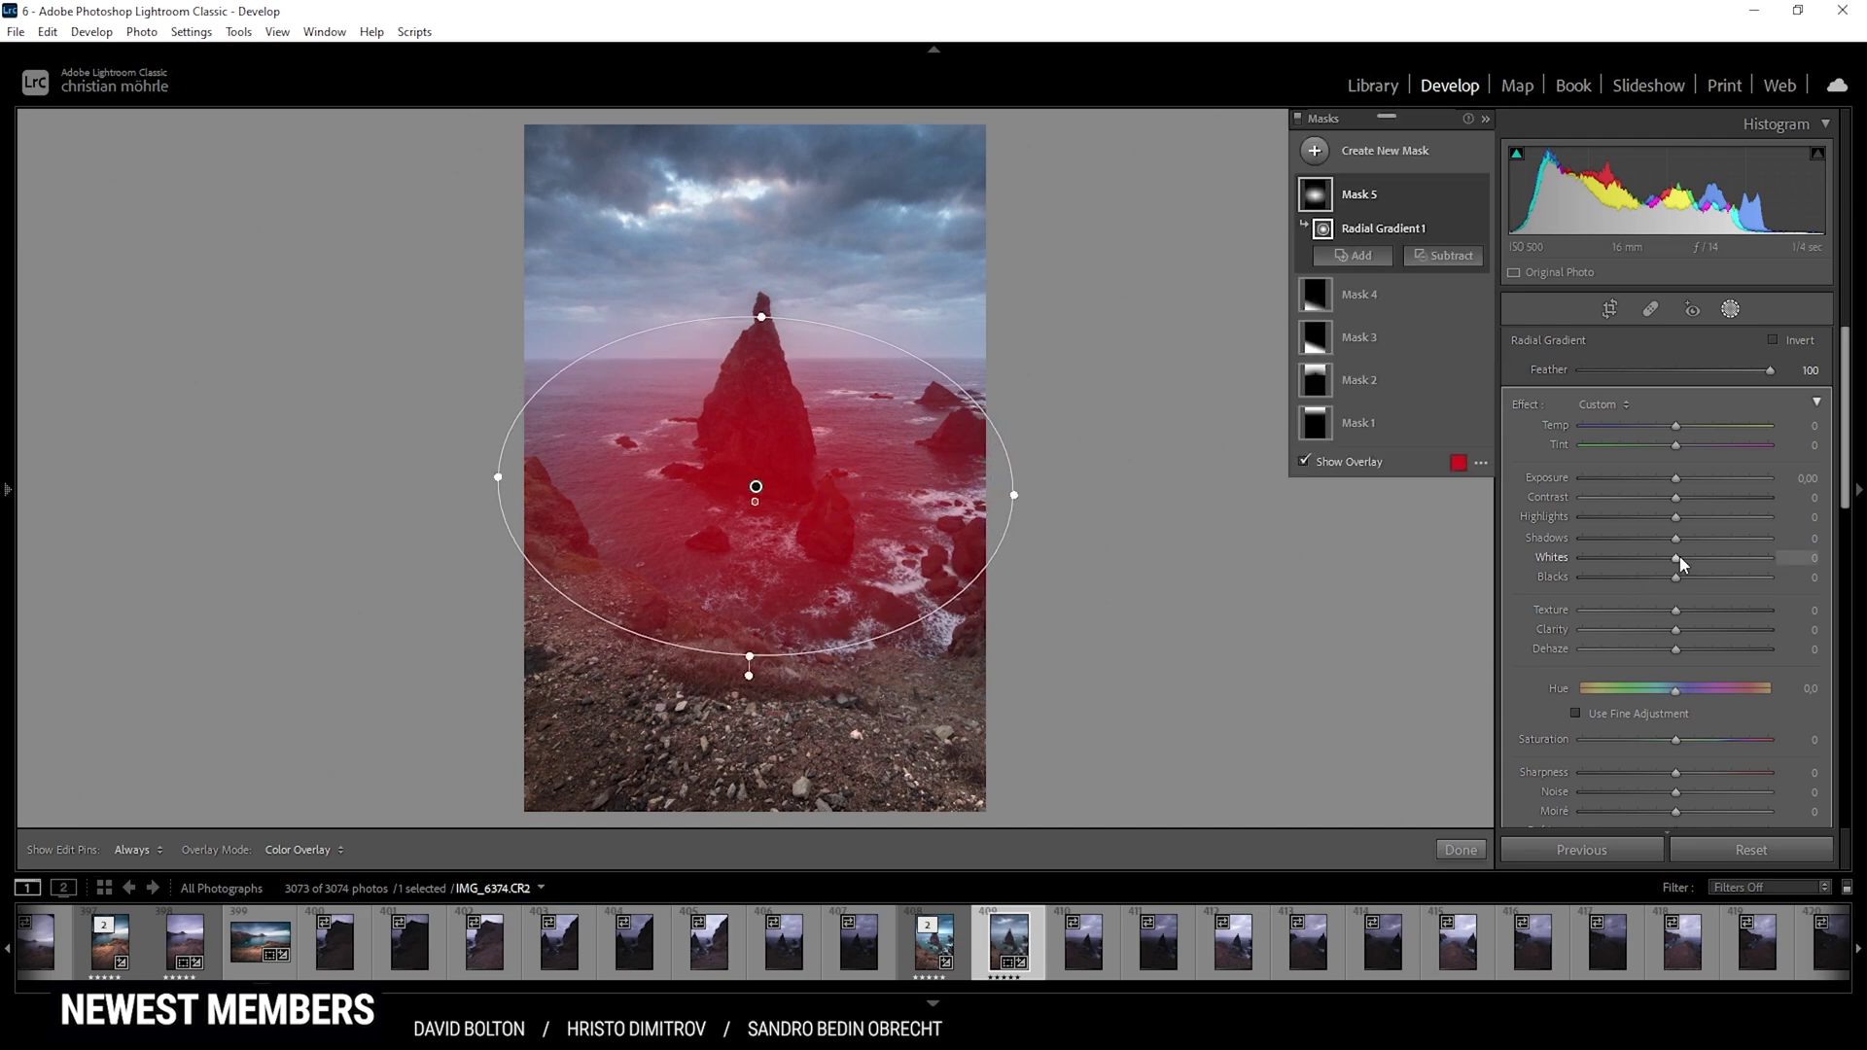
pyautogui.moveTo(1676, 556); pyautogui.dragTo(1777, 558)
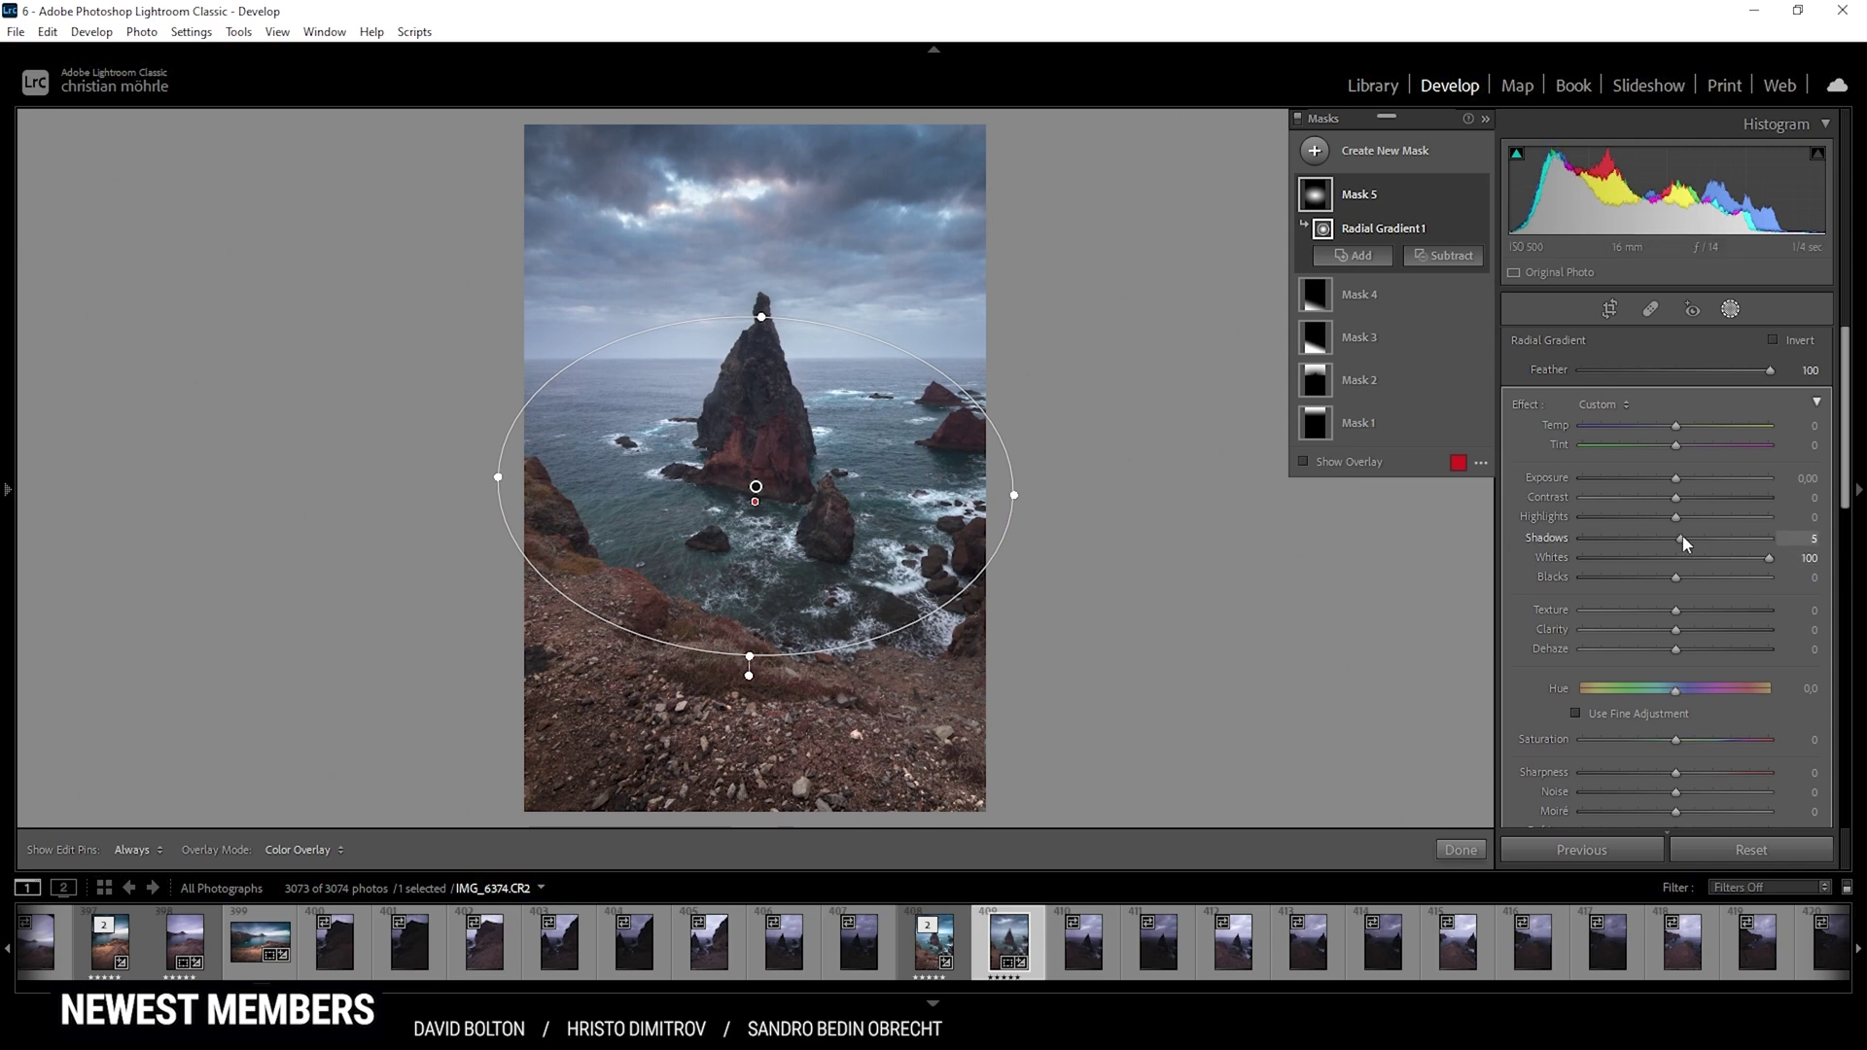
pyautogui.moveTo(1682, 535); pyautogui.dragTo(1691, 538)
# - Start a sixth mask with a hard-edged linear gradient placed at the horizon
pyautogui.click(1730, 308)
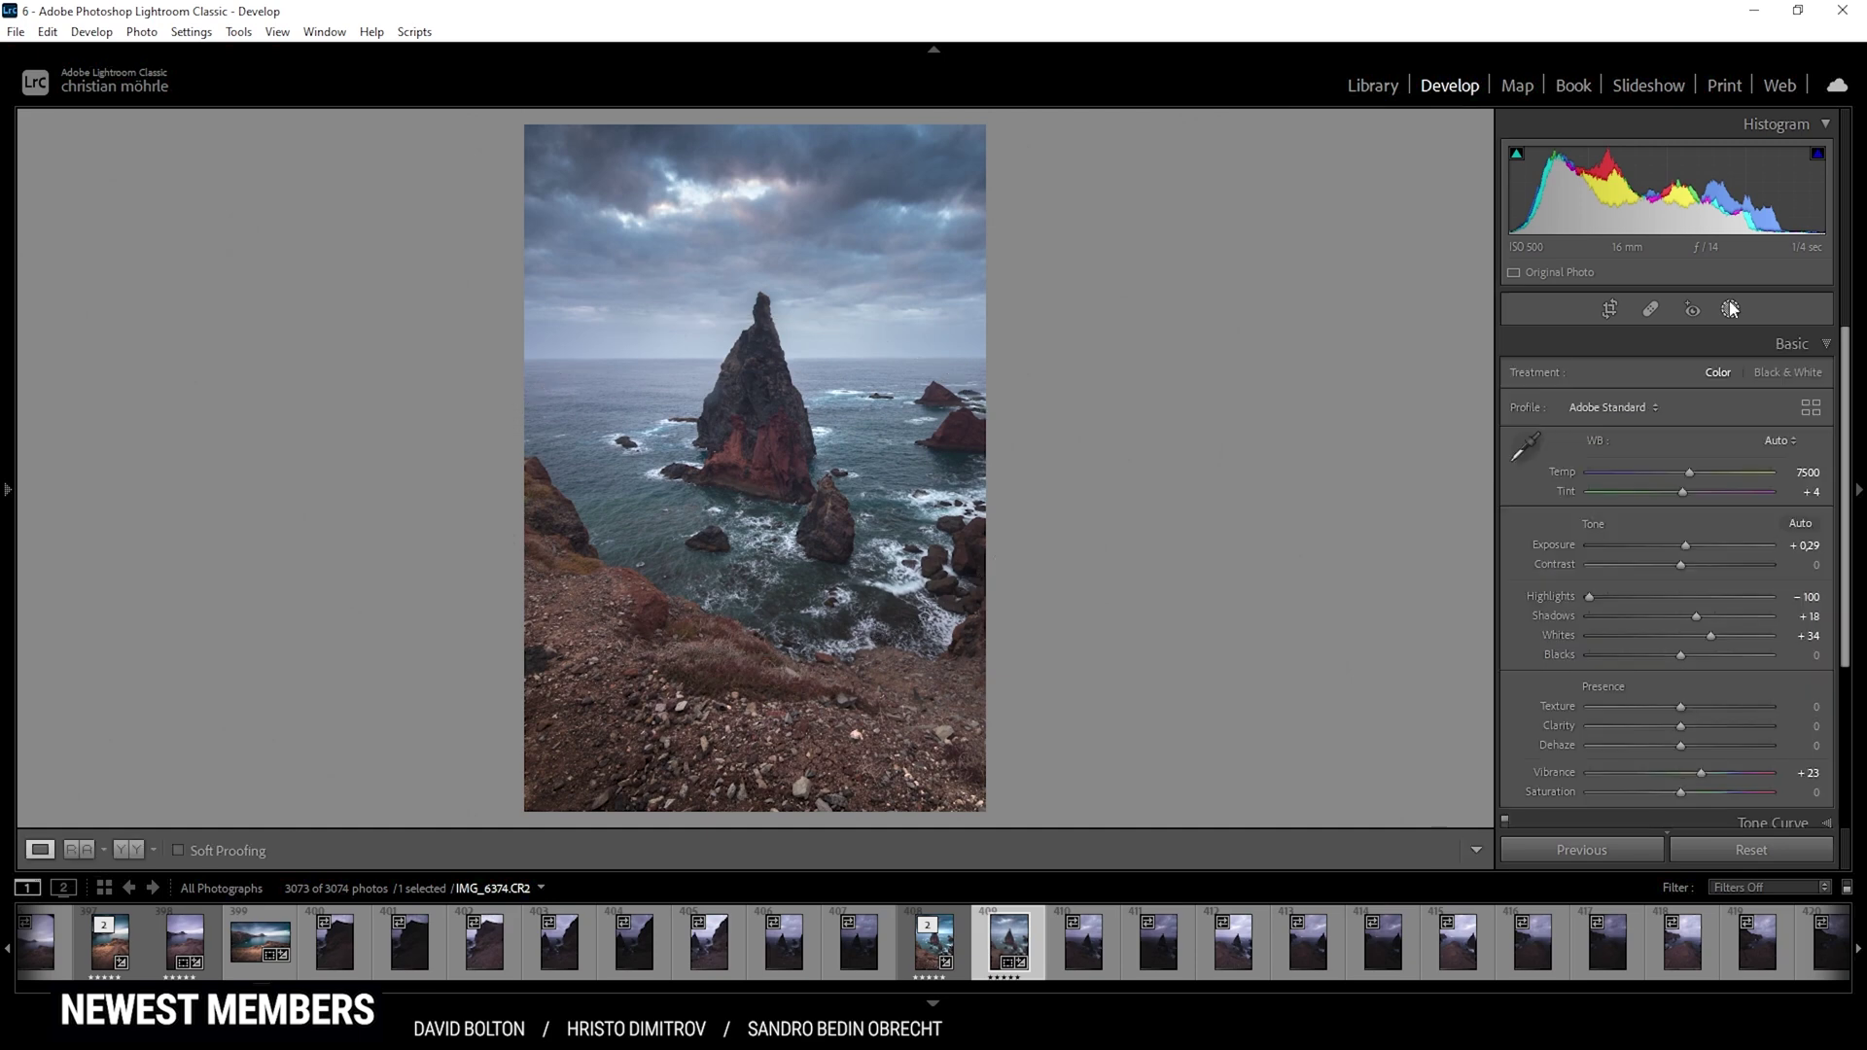
pyautogui.click(1730, 309)
pyautogui.click(1315, 151)
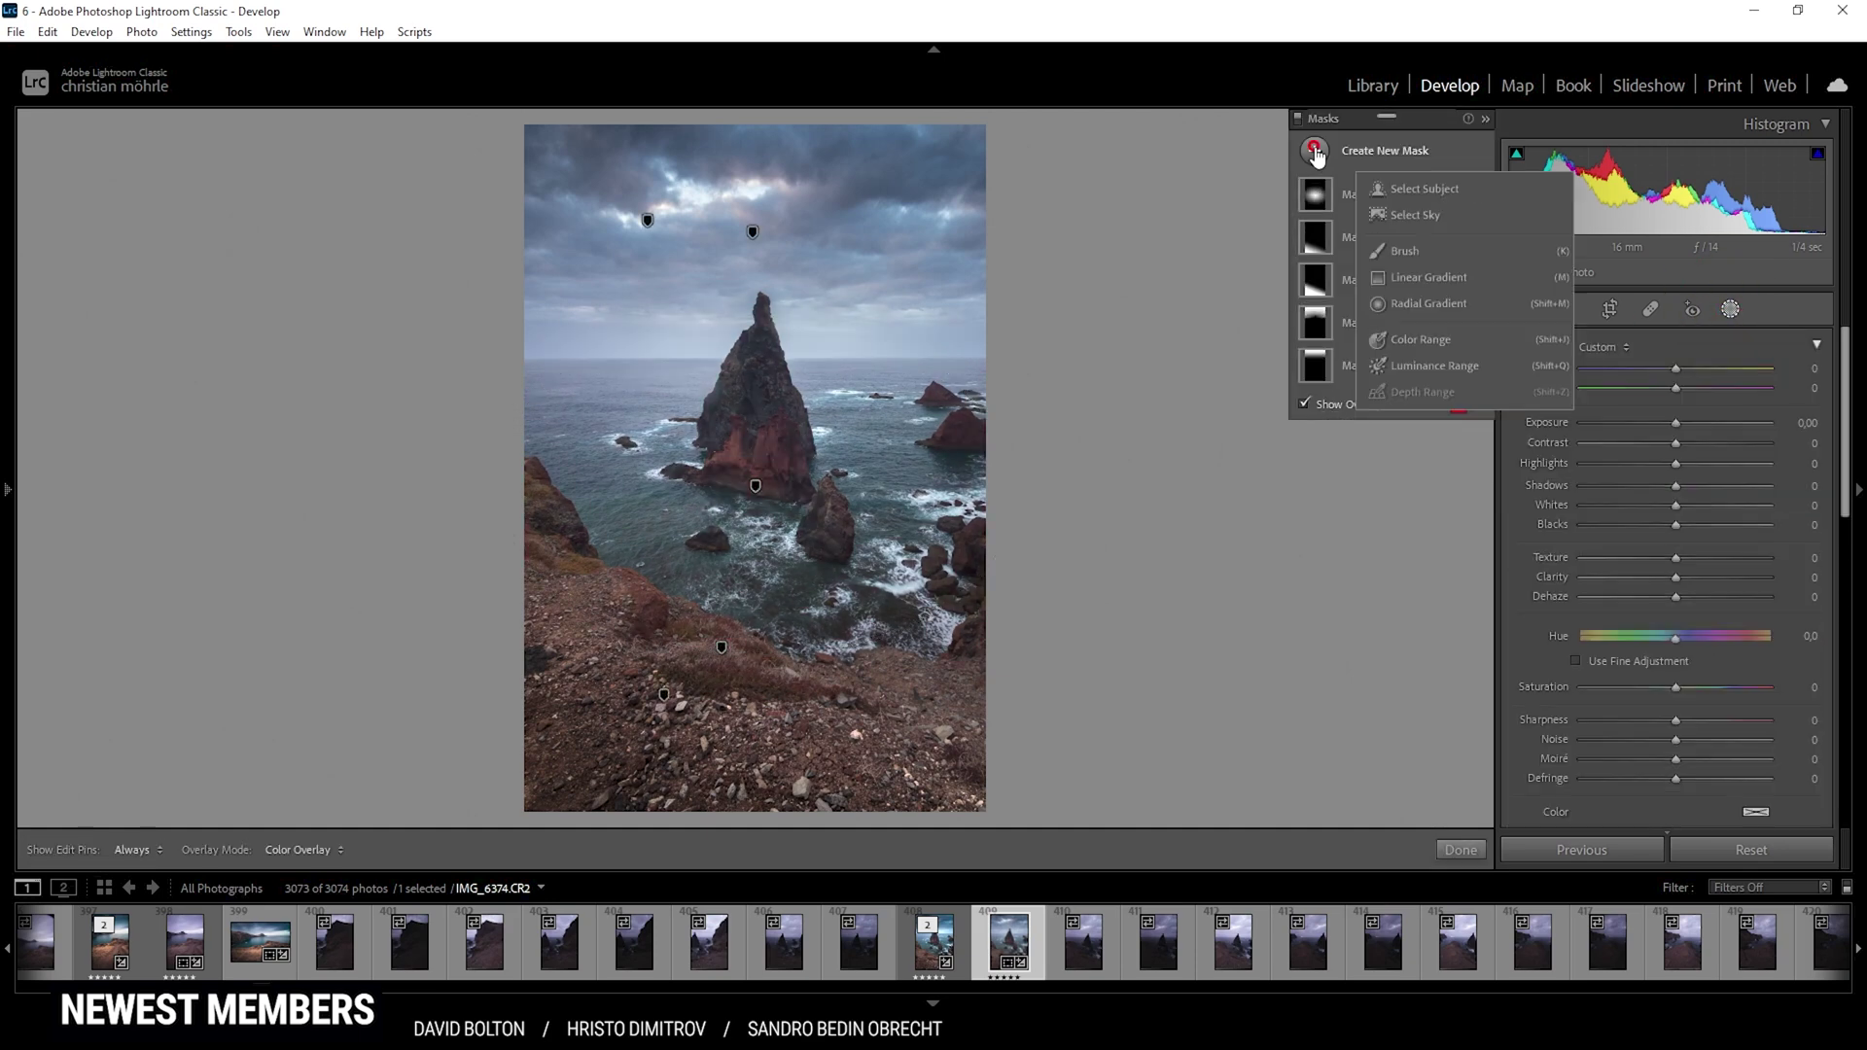
pyautogui.click(1415, 279)
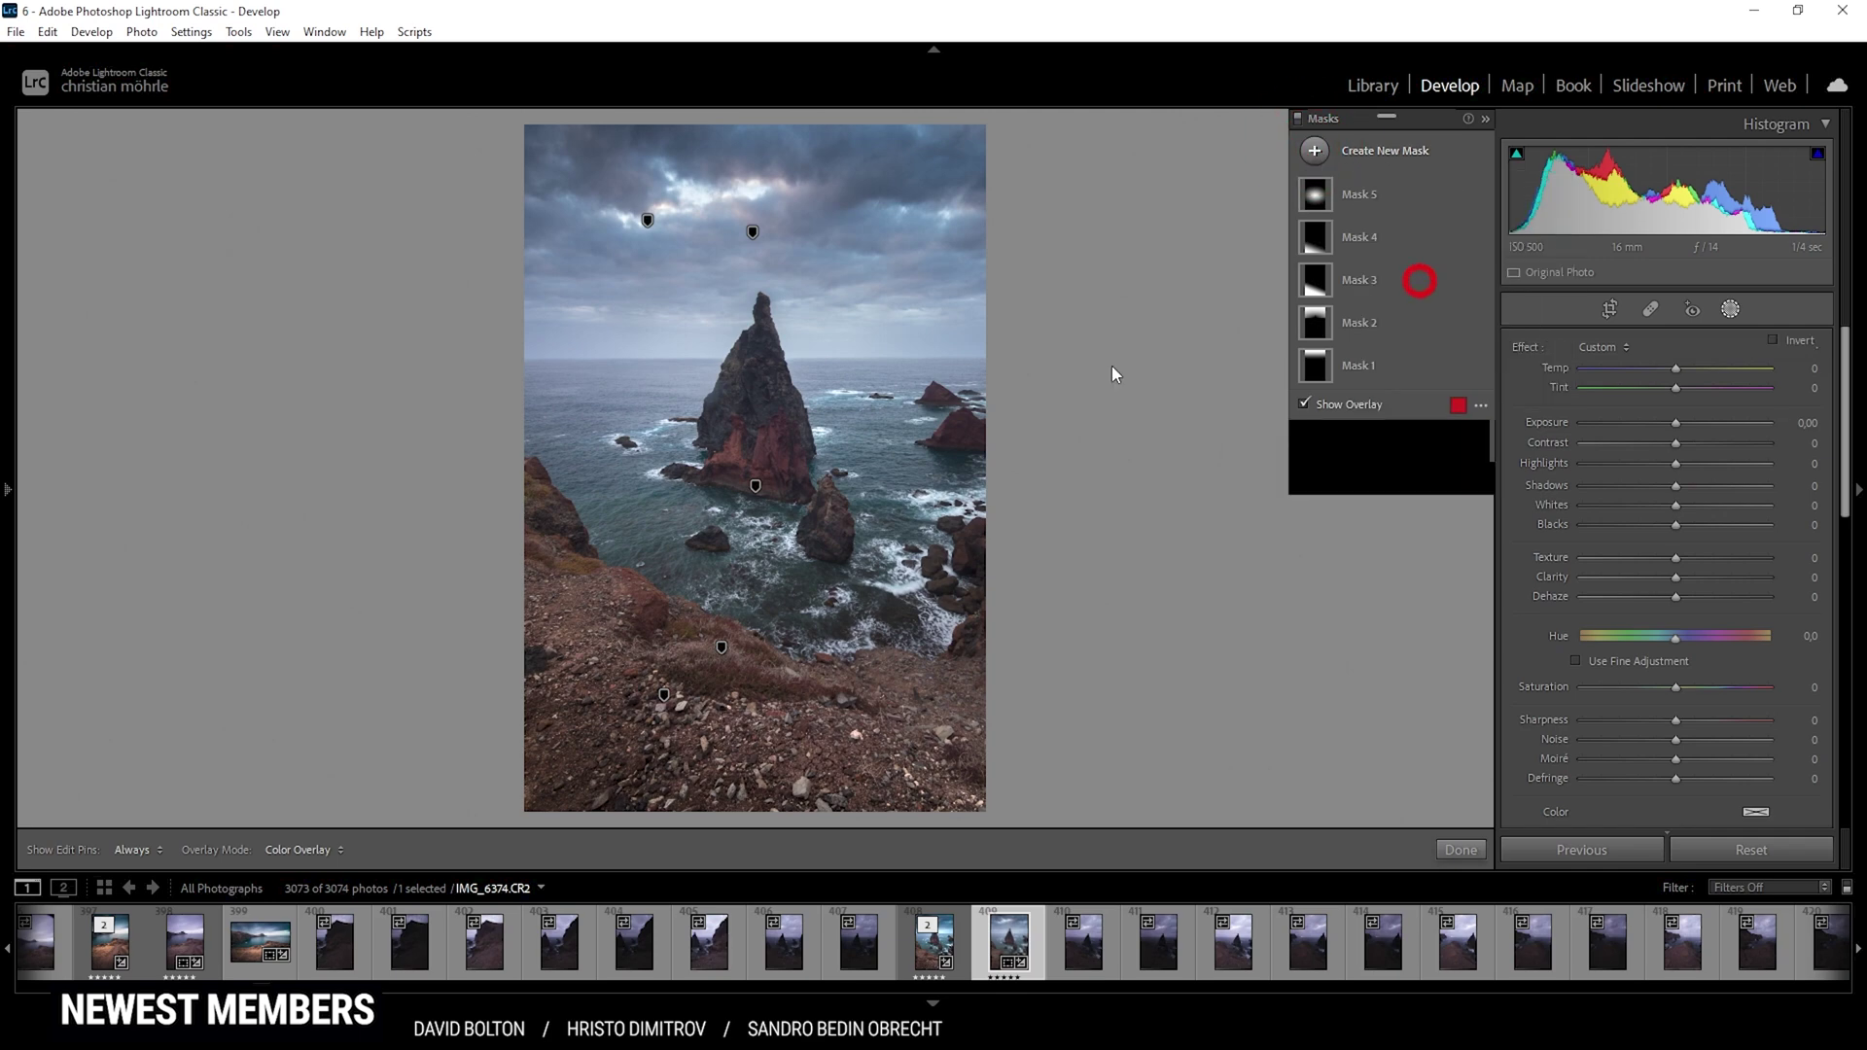
pyautogui.click(664, 357)
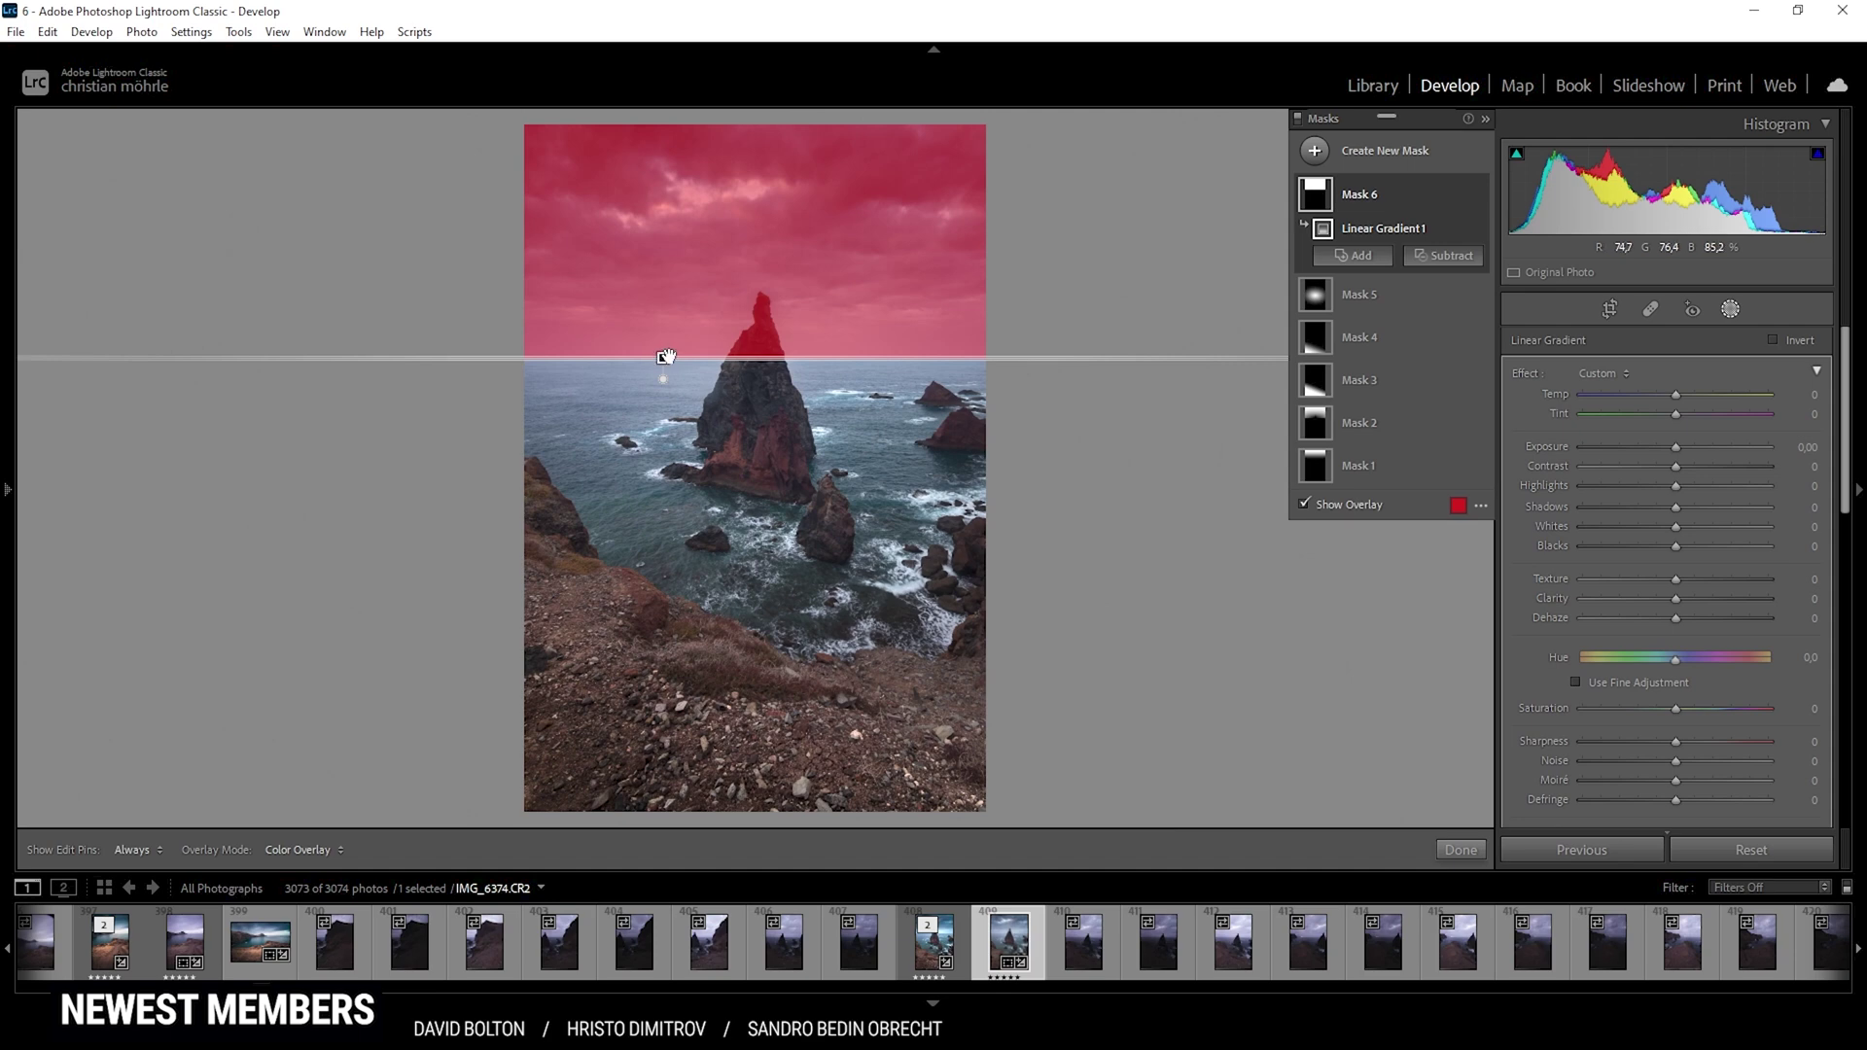
# - Subtract a linear gradient covering the upper sky, leaving only the band above the horizon
pyautogui.click(1442, 256)
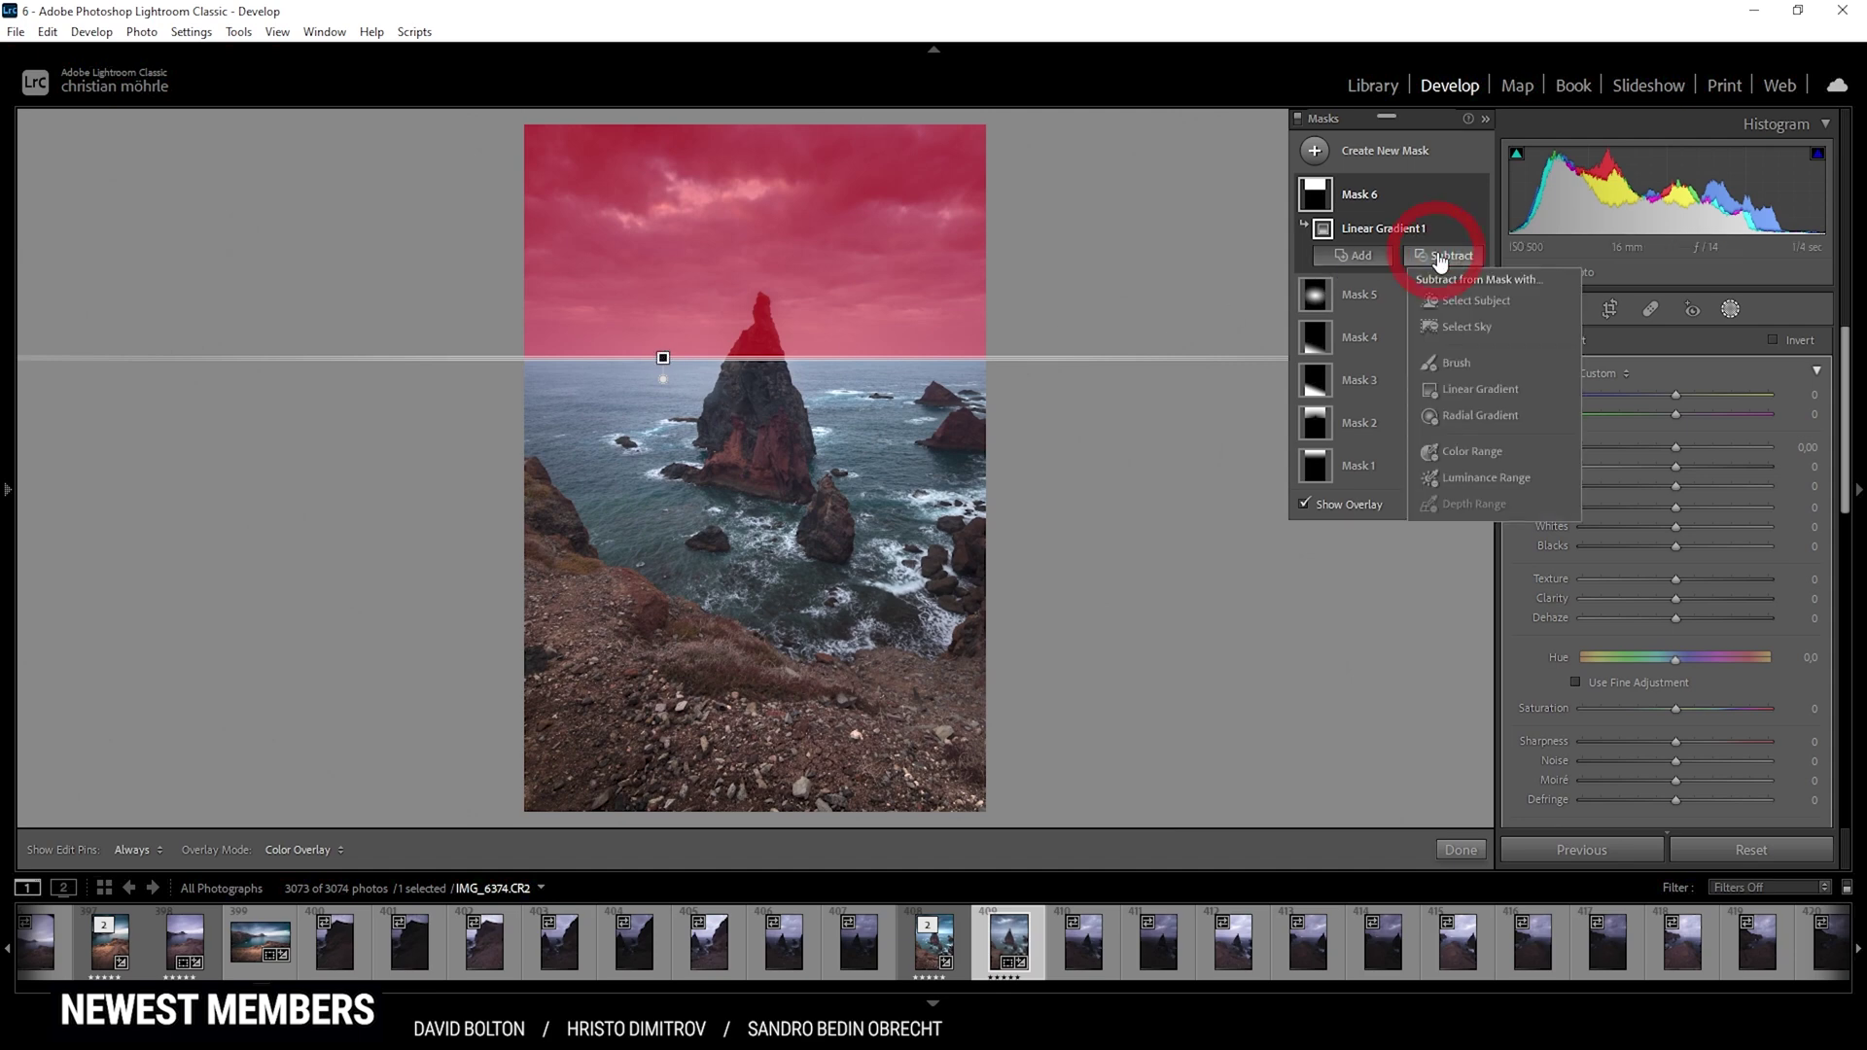
pyautogui.click(1472, 389)
pyautogui.moveTo(768, 137); pyautogui.dragTo(775, 351)
pyautogui.moveTo(771, 137); pyautogui.dragTo(769, 271)
pyautogui.moveTo(770, 353); pyautogui.dragTo(771, 356)
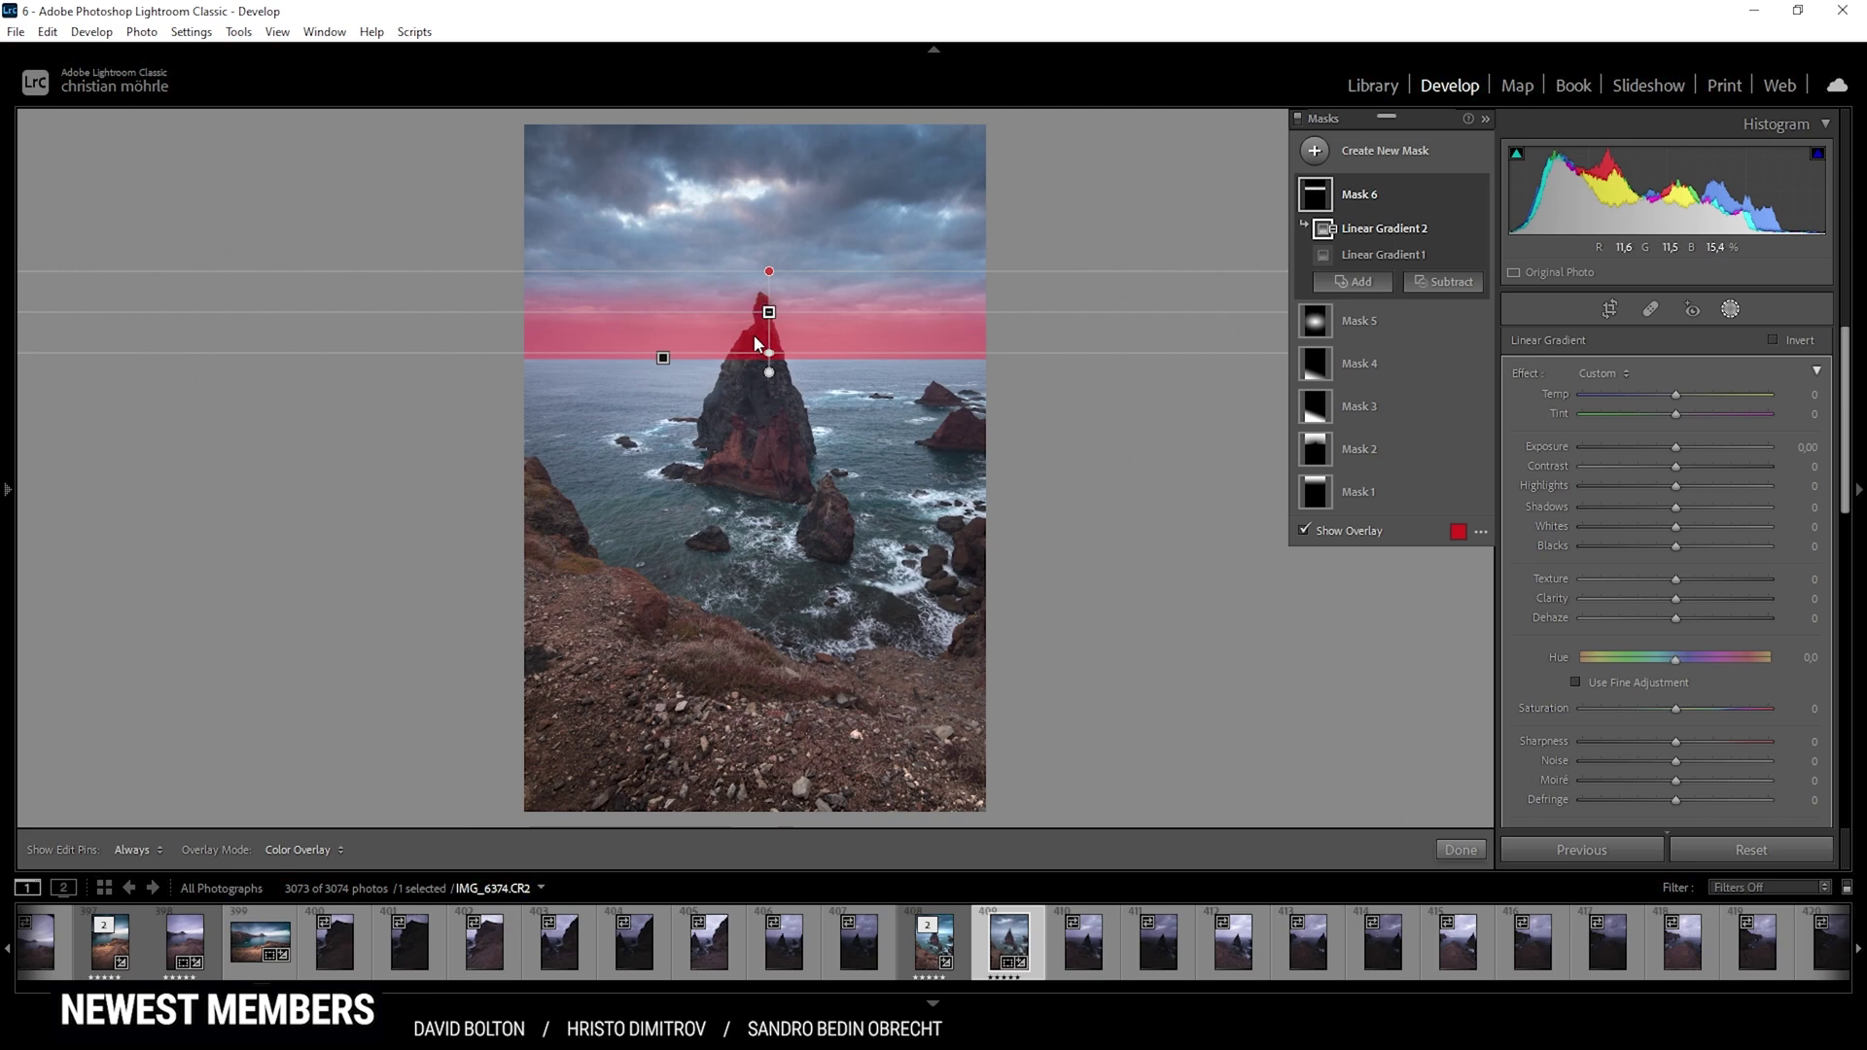
# - Exclude the sea stack using Select Subject and set the band's Whites to 82
pyautogui.click(1431, 284)
pyautogui.click(1464, 328)
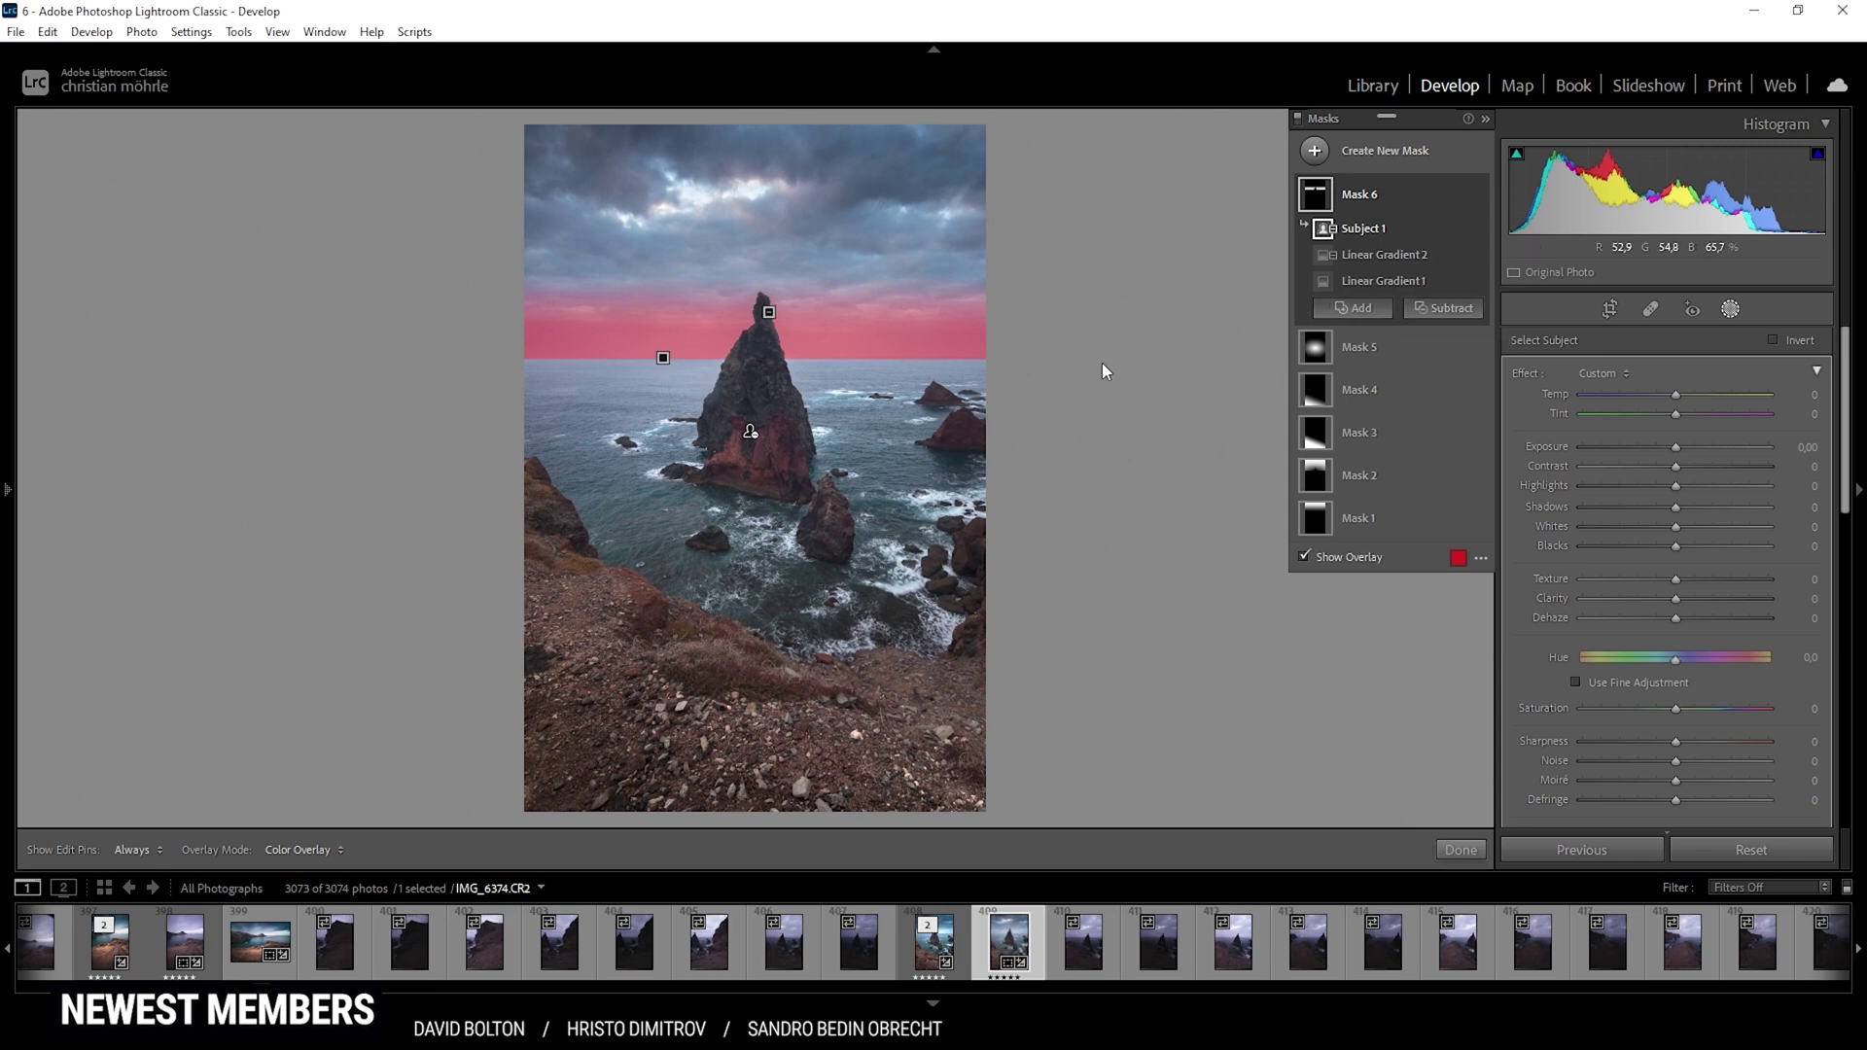
pyautogui.moveTo(1681, 525); pyautogui.dragTo(1810, 530)
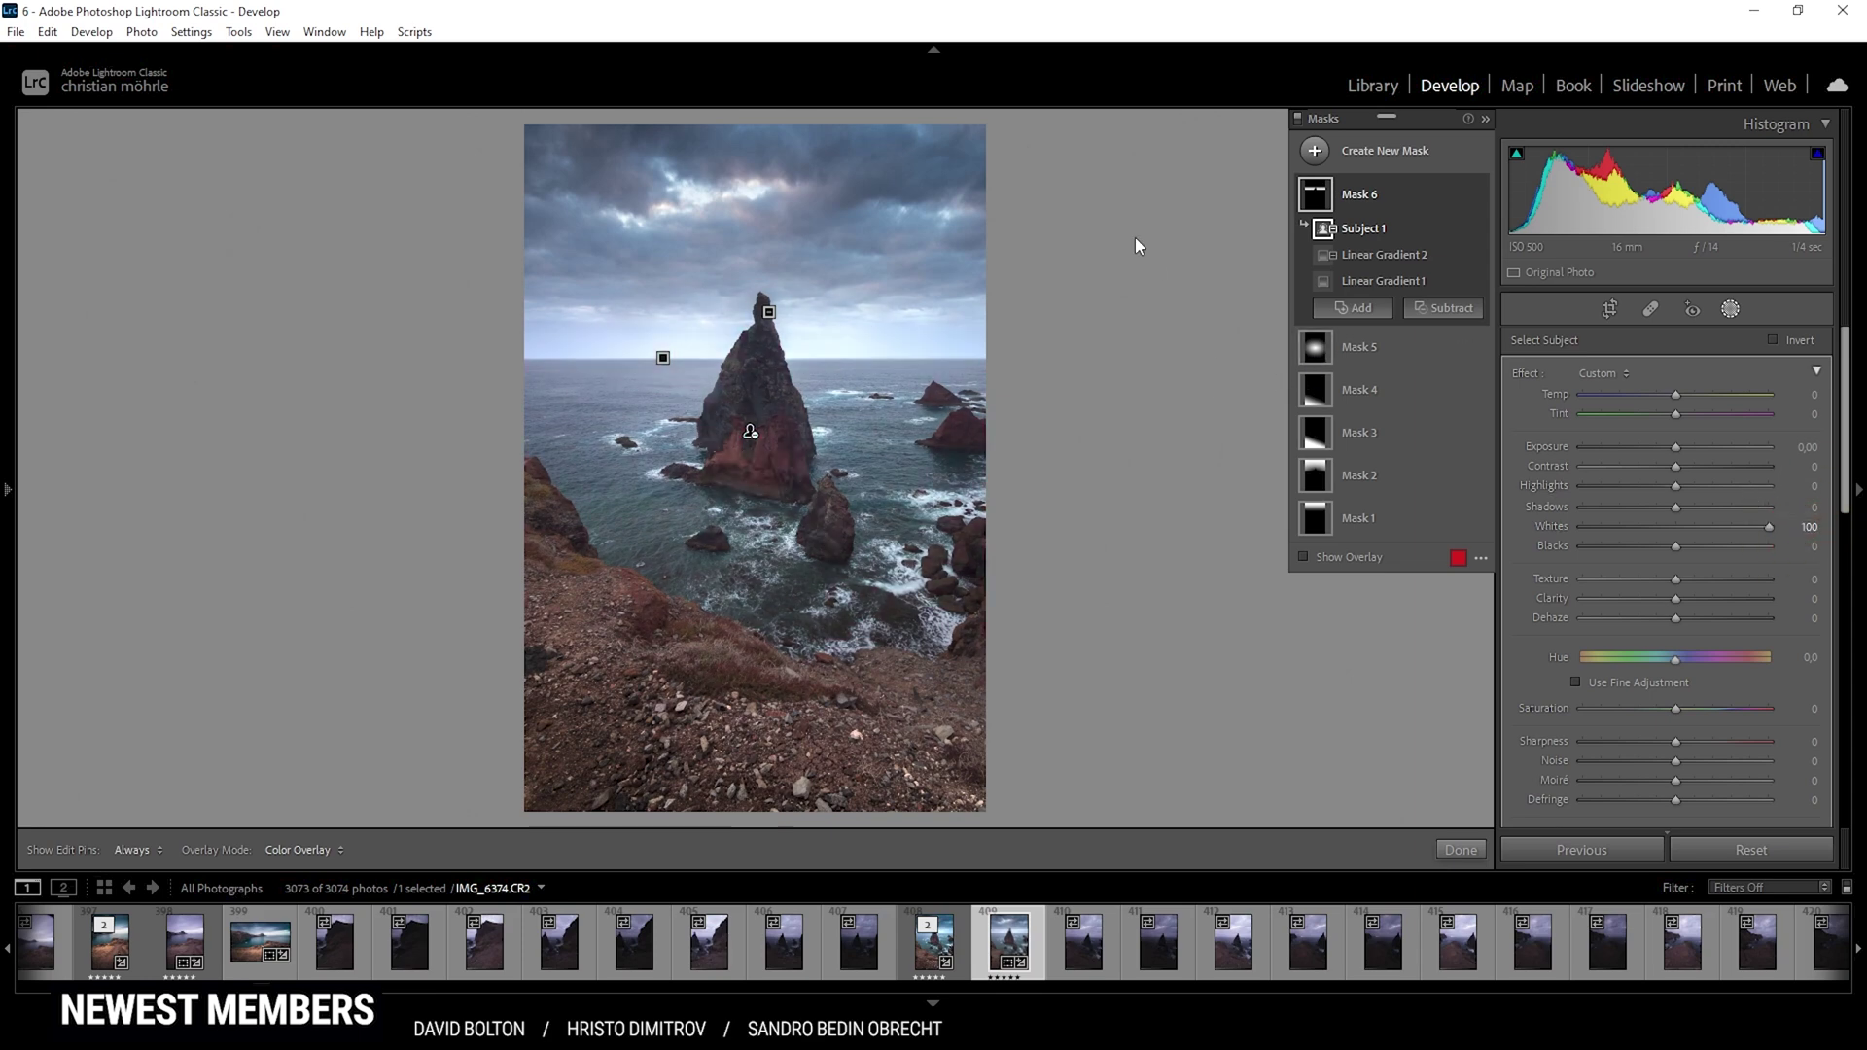
pyautogui.moveTo(1762, 527)
pyautogui.mouseDown()
pyautogui.moveTo(1702, 516)
pyautogui.moveTo(1747, 510)
pyautogui.mouseUp()
# - Paint a new brush mask over the sea stack, erasing spill around its peak
pyautogui.click(1317, 152)
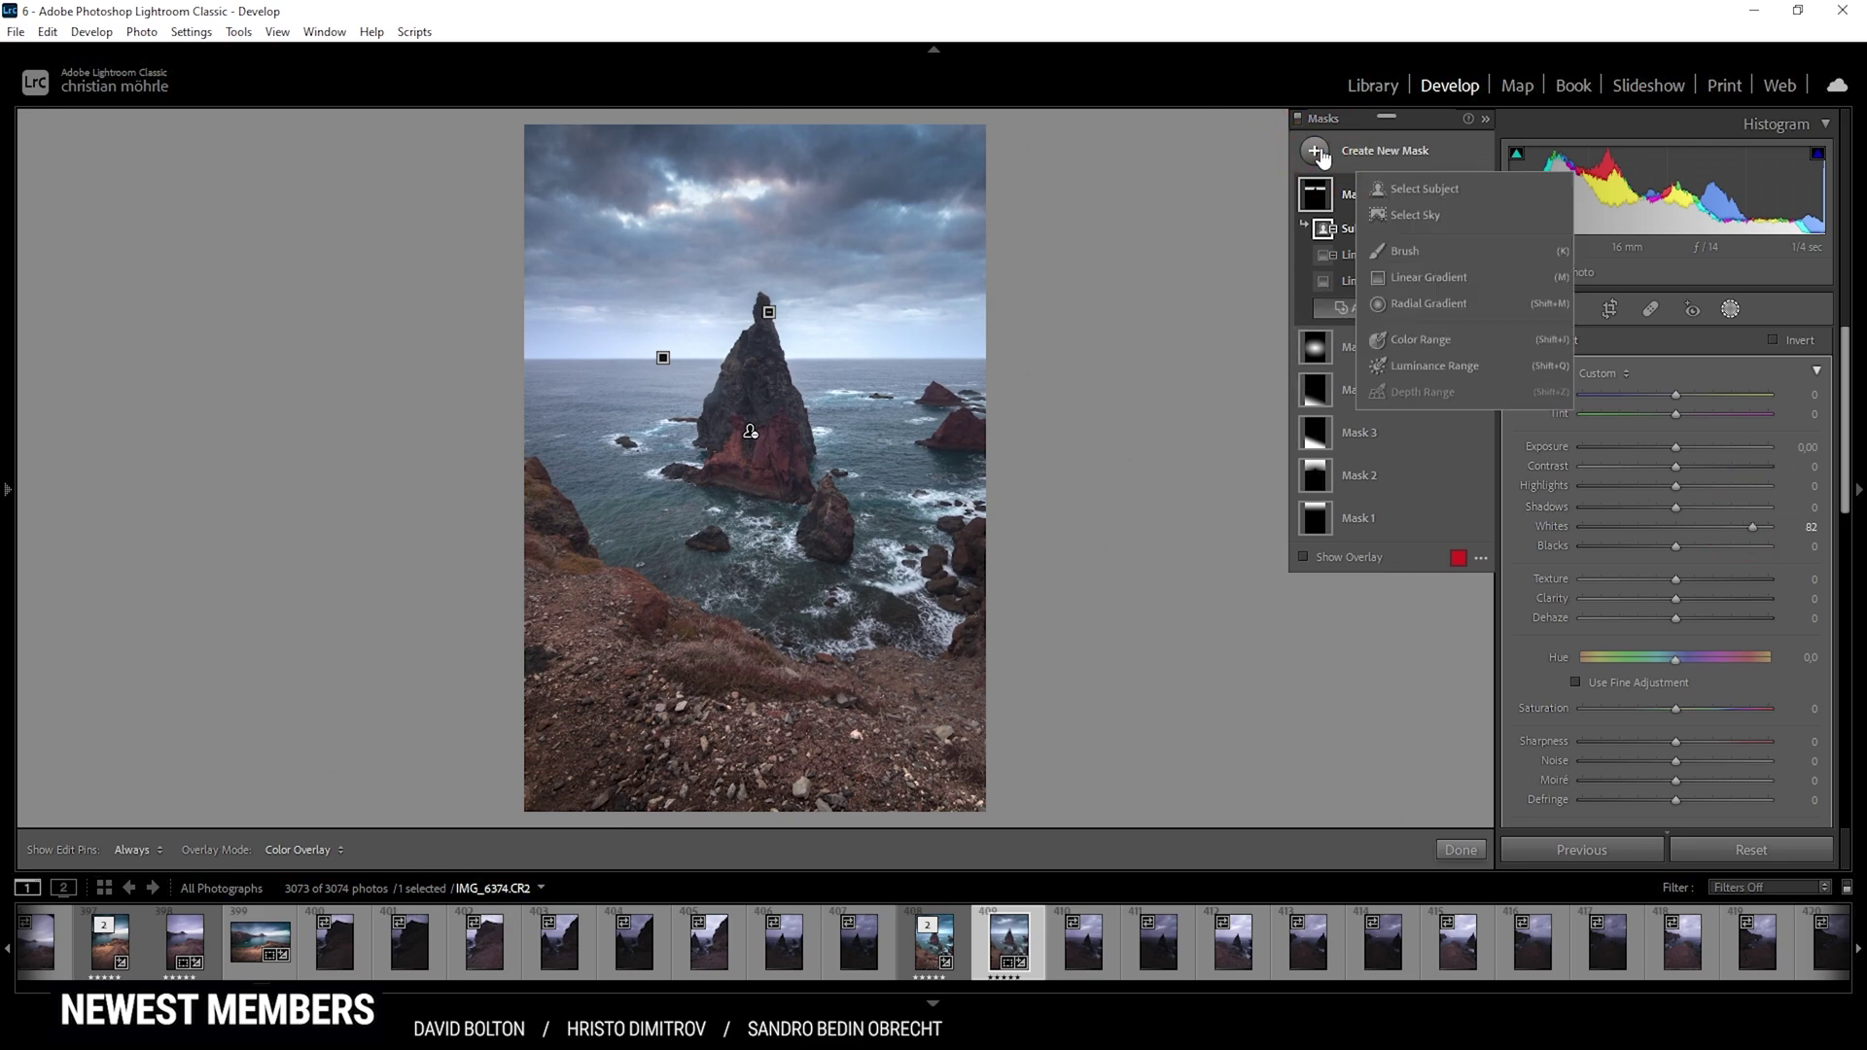
pyautogui.click(1414, 253)
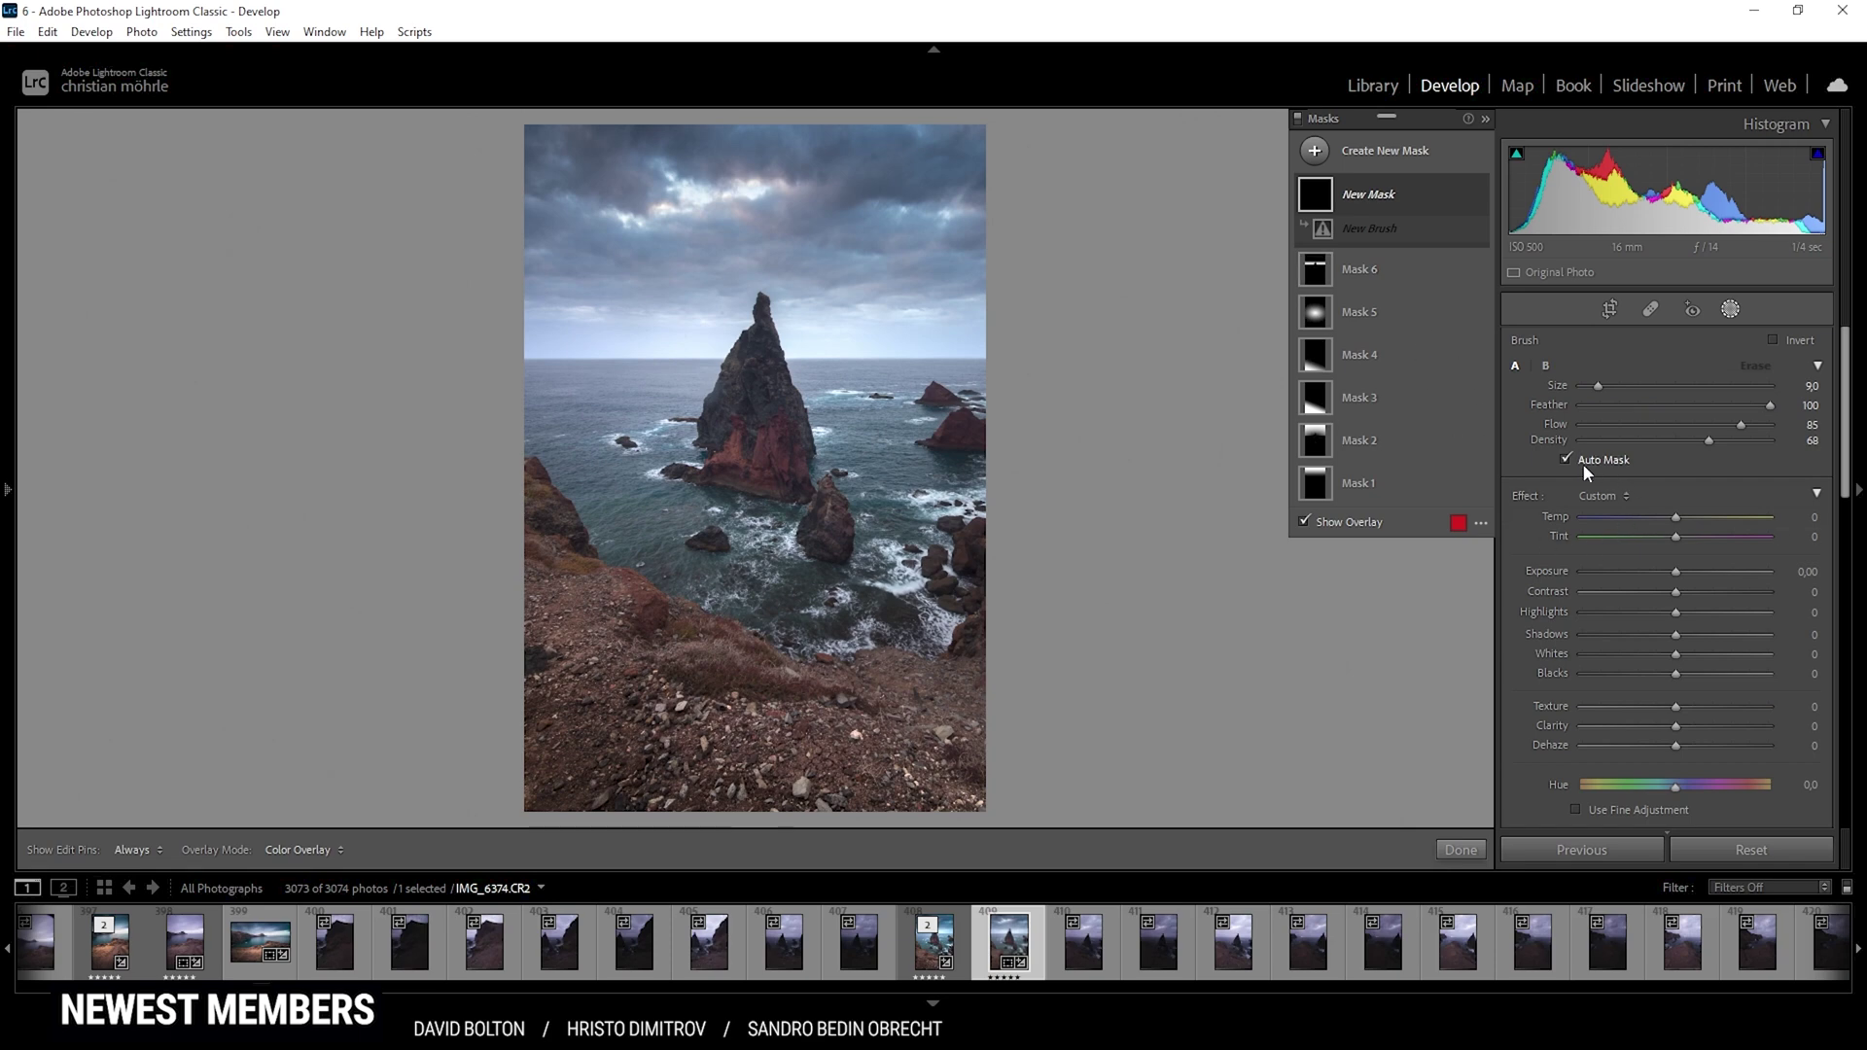
pyautogui.moveTo(749, 467)
pyautogui.mouseDown()
pyautogui.moveTo(754, 301)
pyautogui.moveTo(751, 392)
pyautogui.moveTo(768, 377)
pyautogui.moveTo(787, 438)
pyautogui.mouseUp()
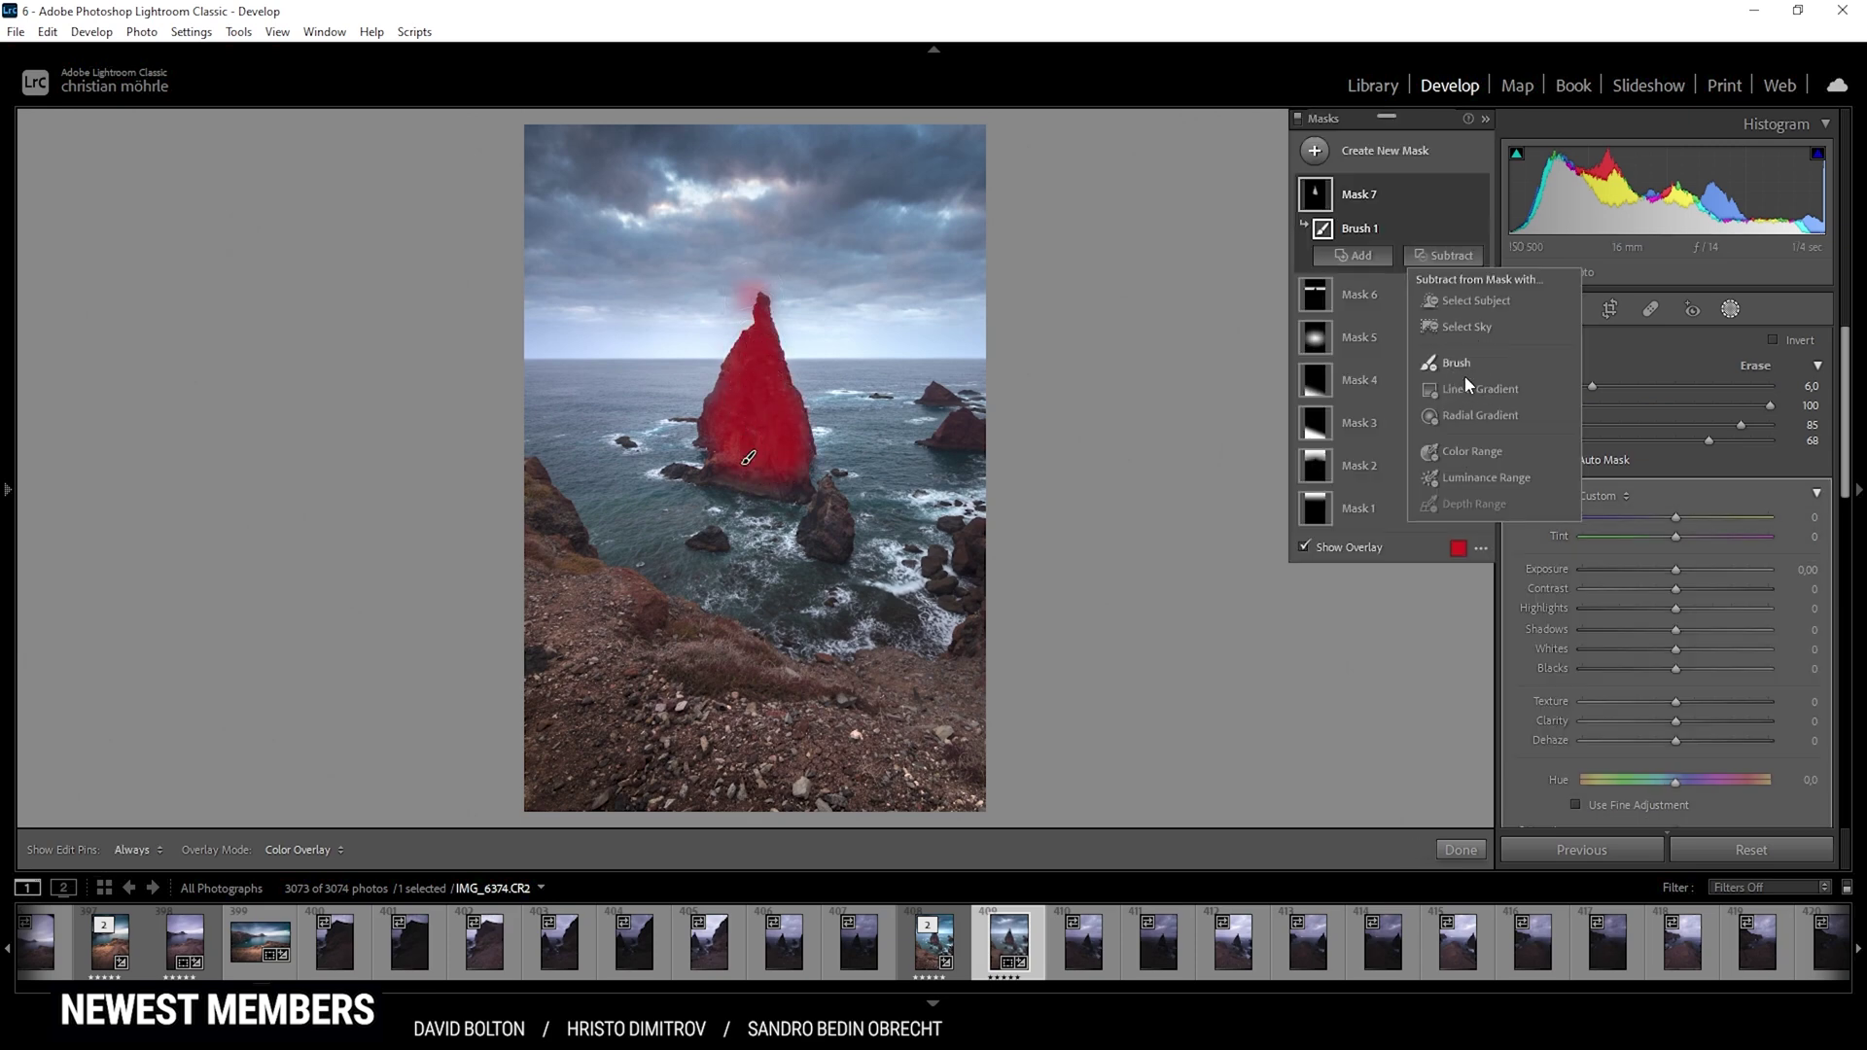
pyautogui.click(1478, 364)
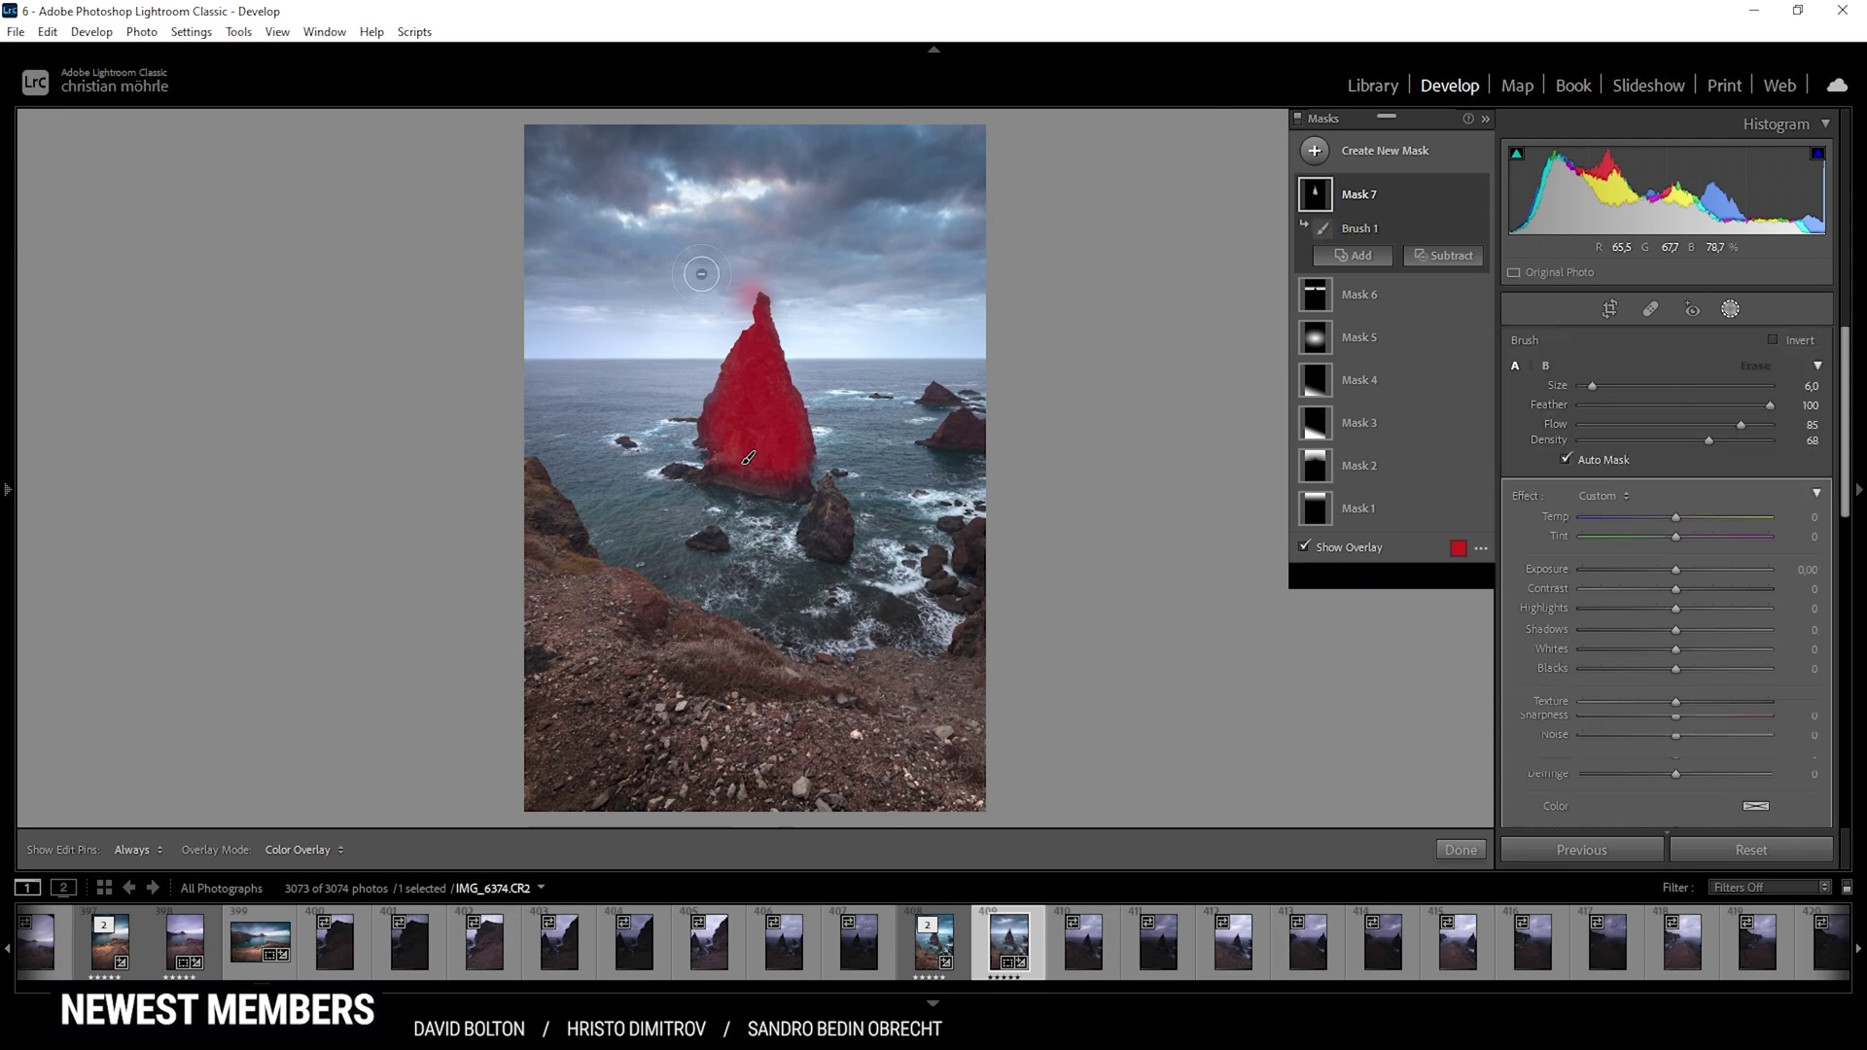
pyautogui.press('h')
pyautogui.scroll(-2, 744, 284)
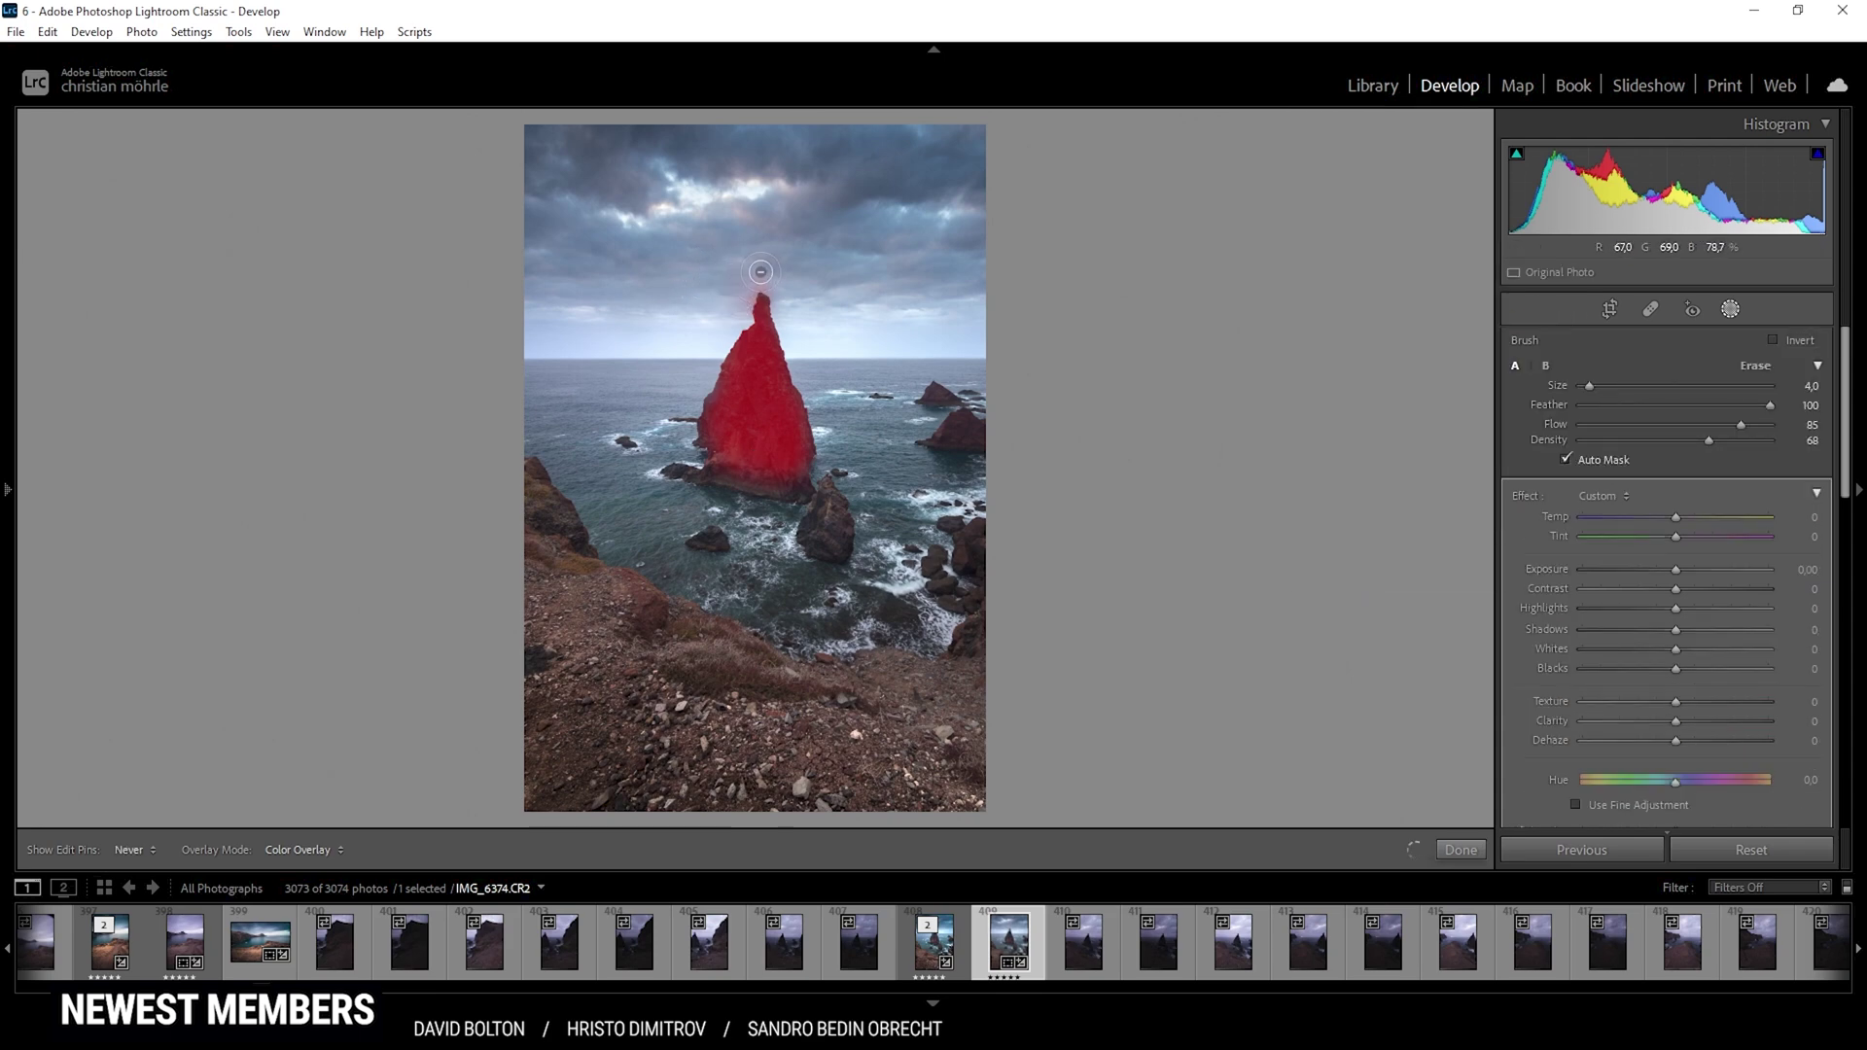
pyautogui.press('h')
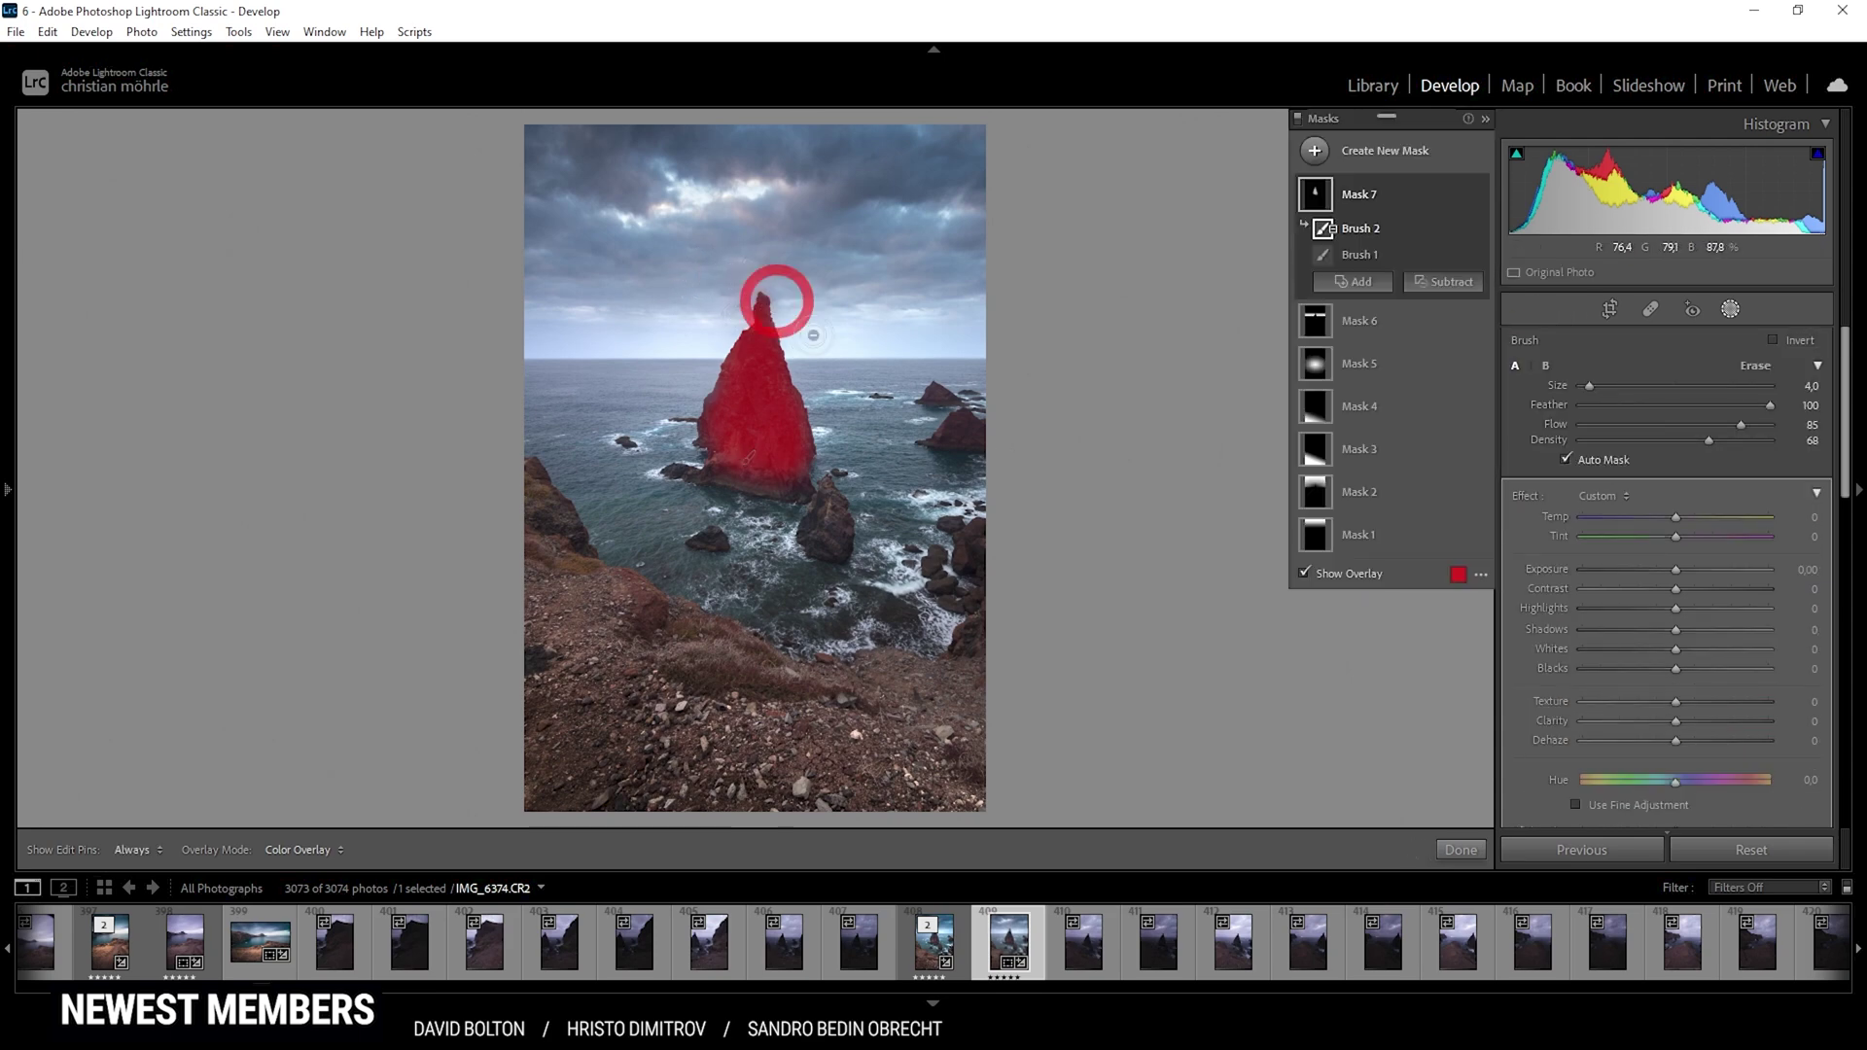
pyautogui.moveTo(744, 299); pyautogui.dragTo(755, 286)
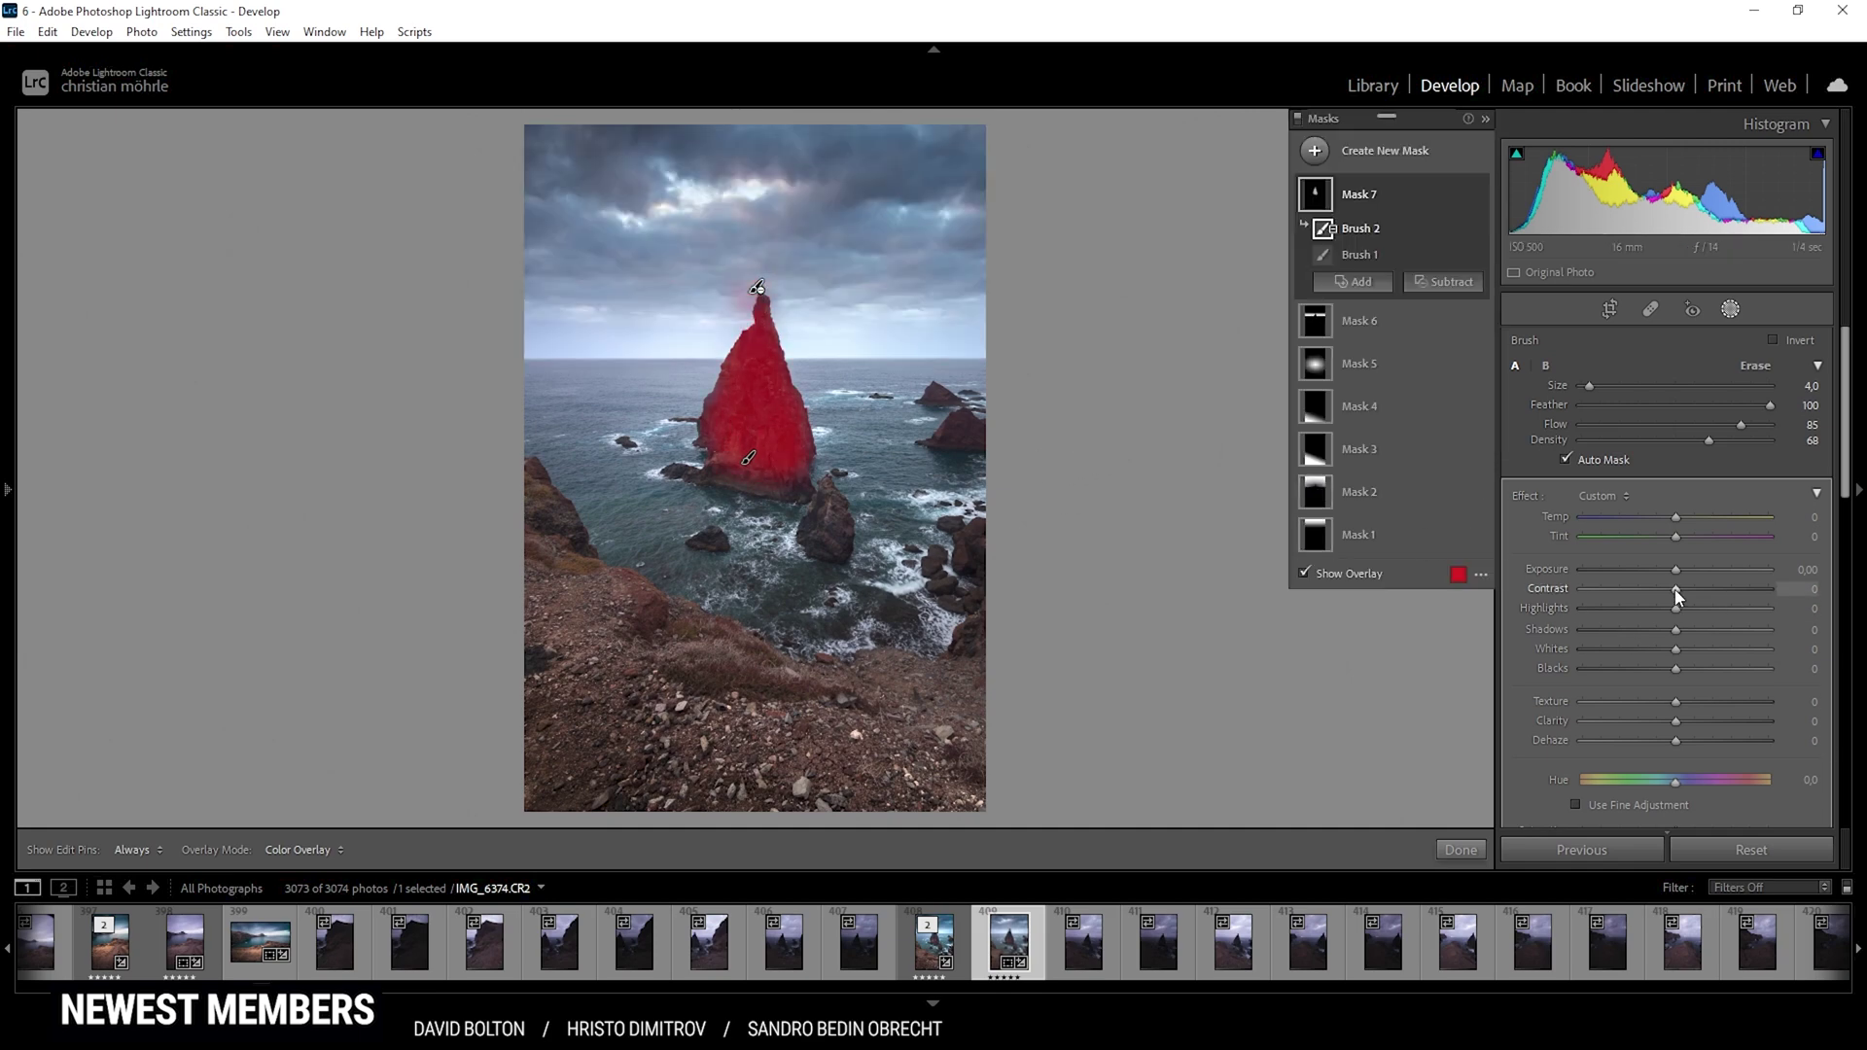
# - Give the sea stack mask Contrast 18, Whites 53 and Clarity 8, then close masking
pyautogui.moveTo(1676, 589); pyautogui.dragTo(1712, 656)
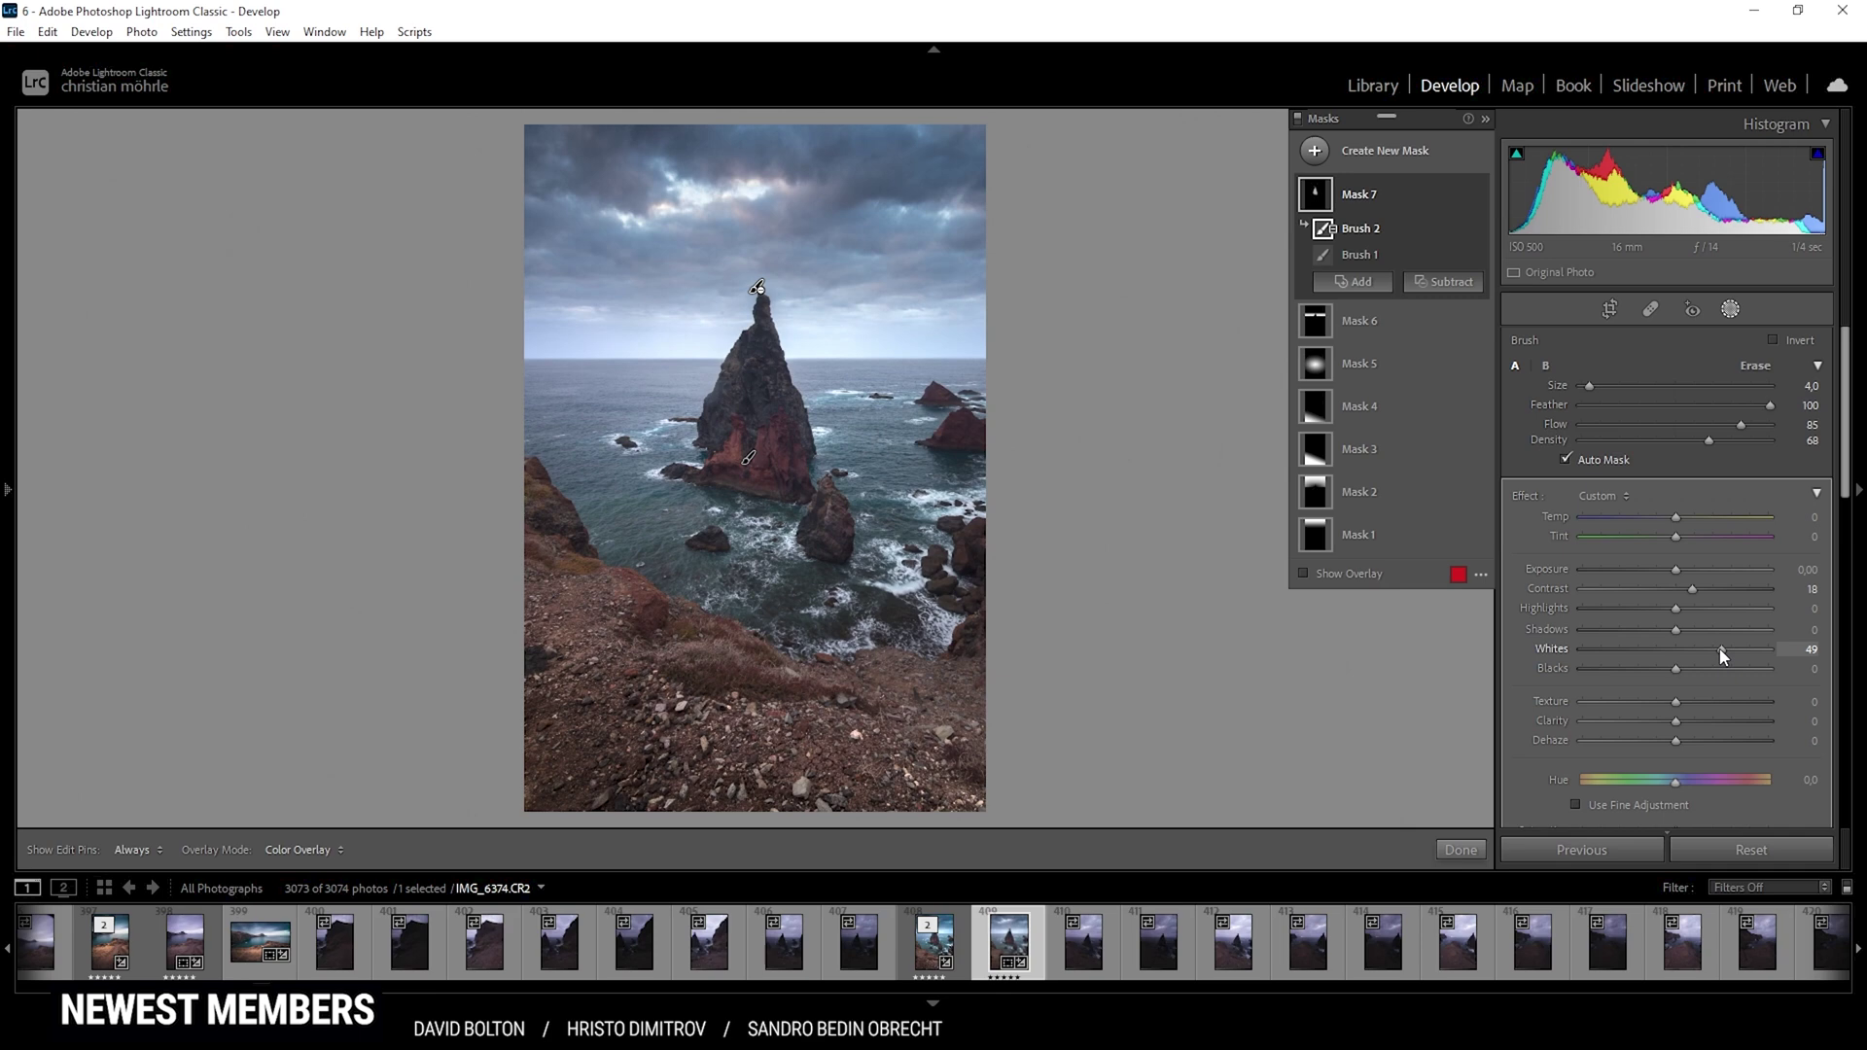
pyautogui.moveTo(1721, 656); pyautogui.dragTo(1726, 657)
pyautogui.click(1731, 309)
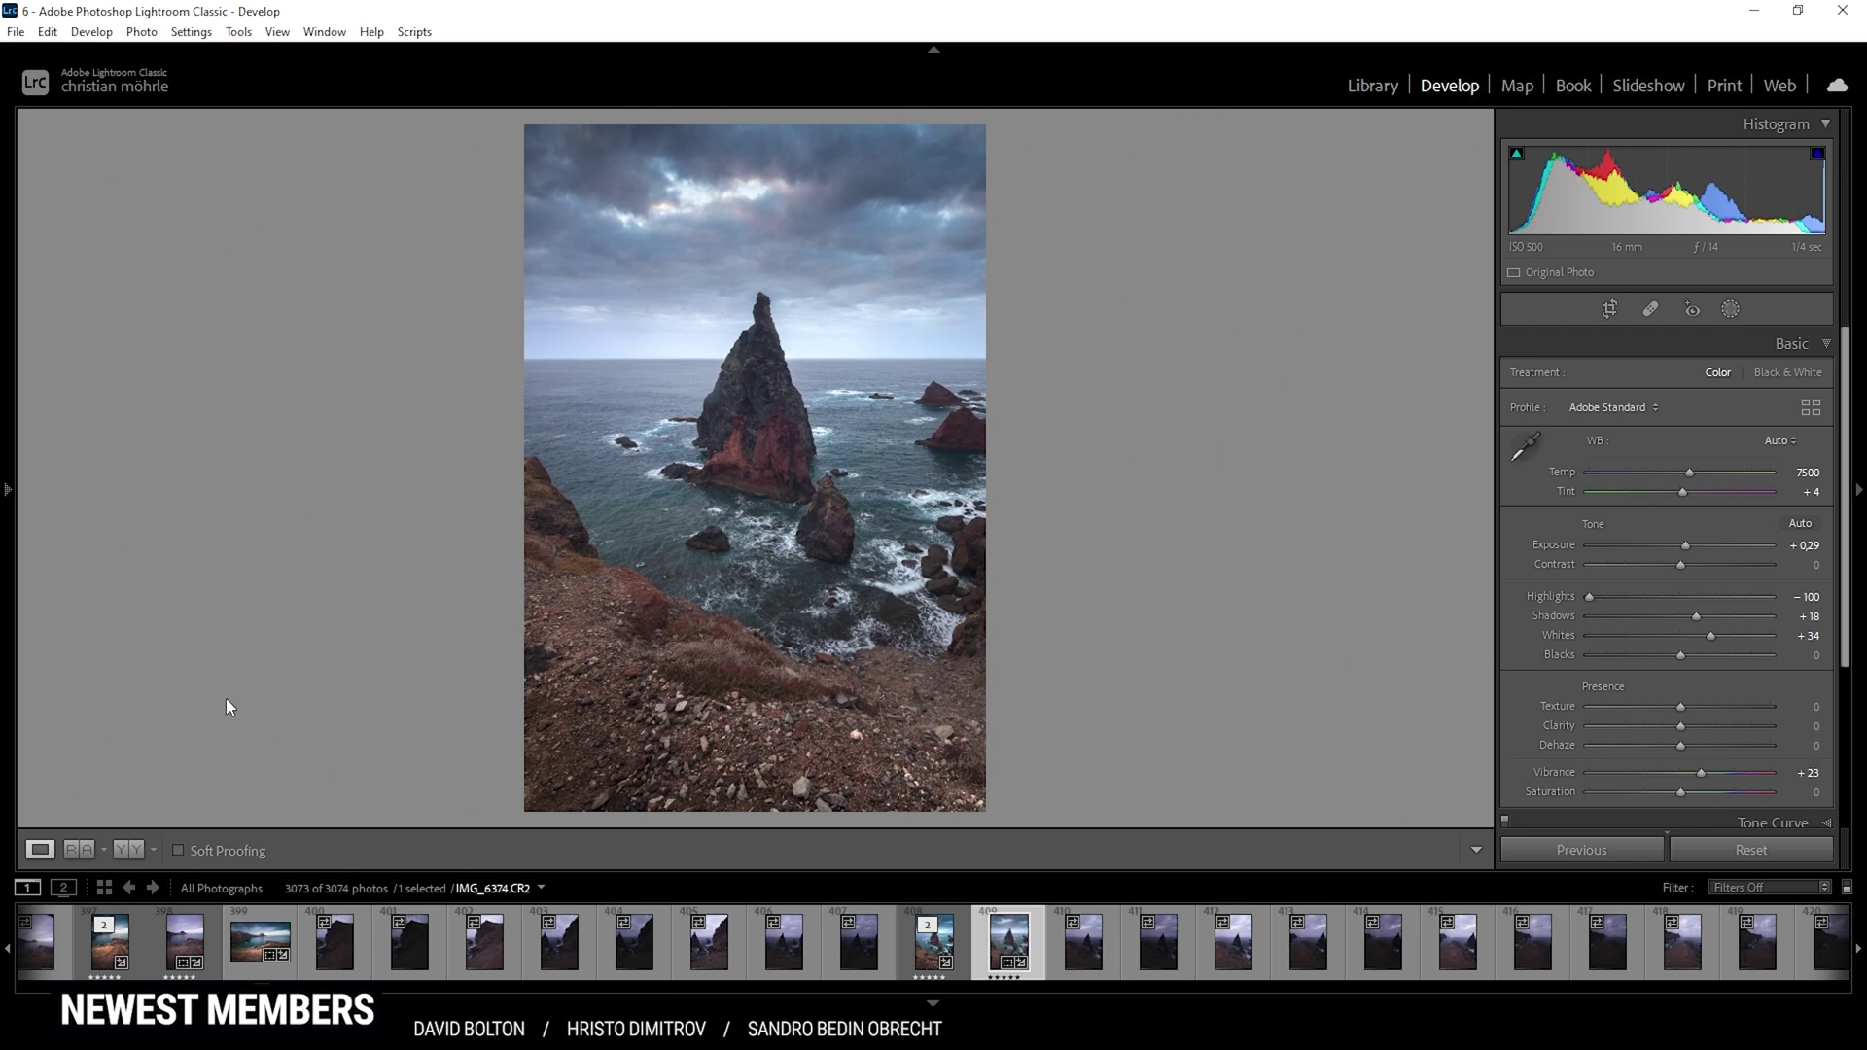
# - Compare the edit side by side with the original, then return to Loupe view
pyautogui.click(130, 849)
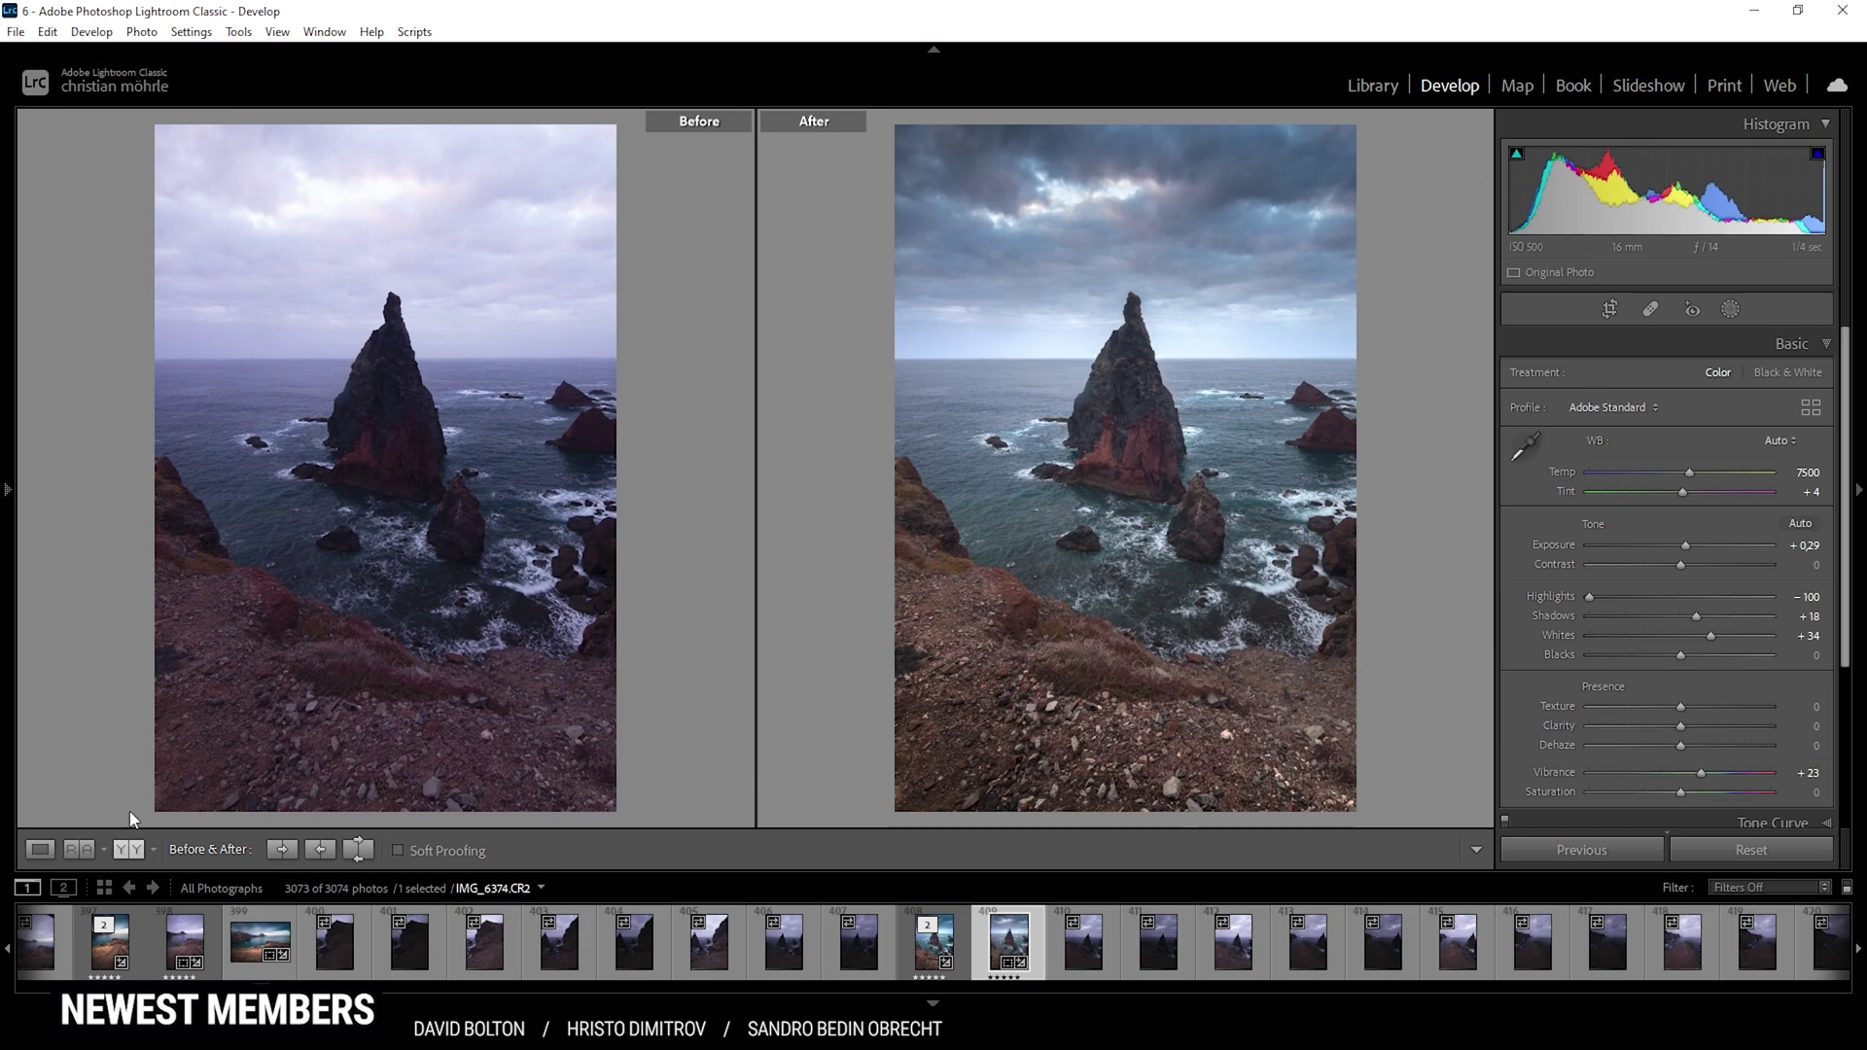
pyautogui.click(41, 848)
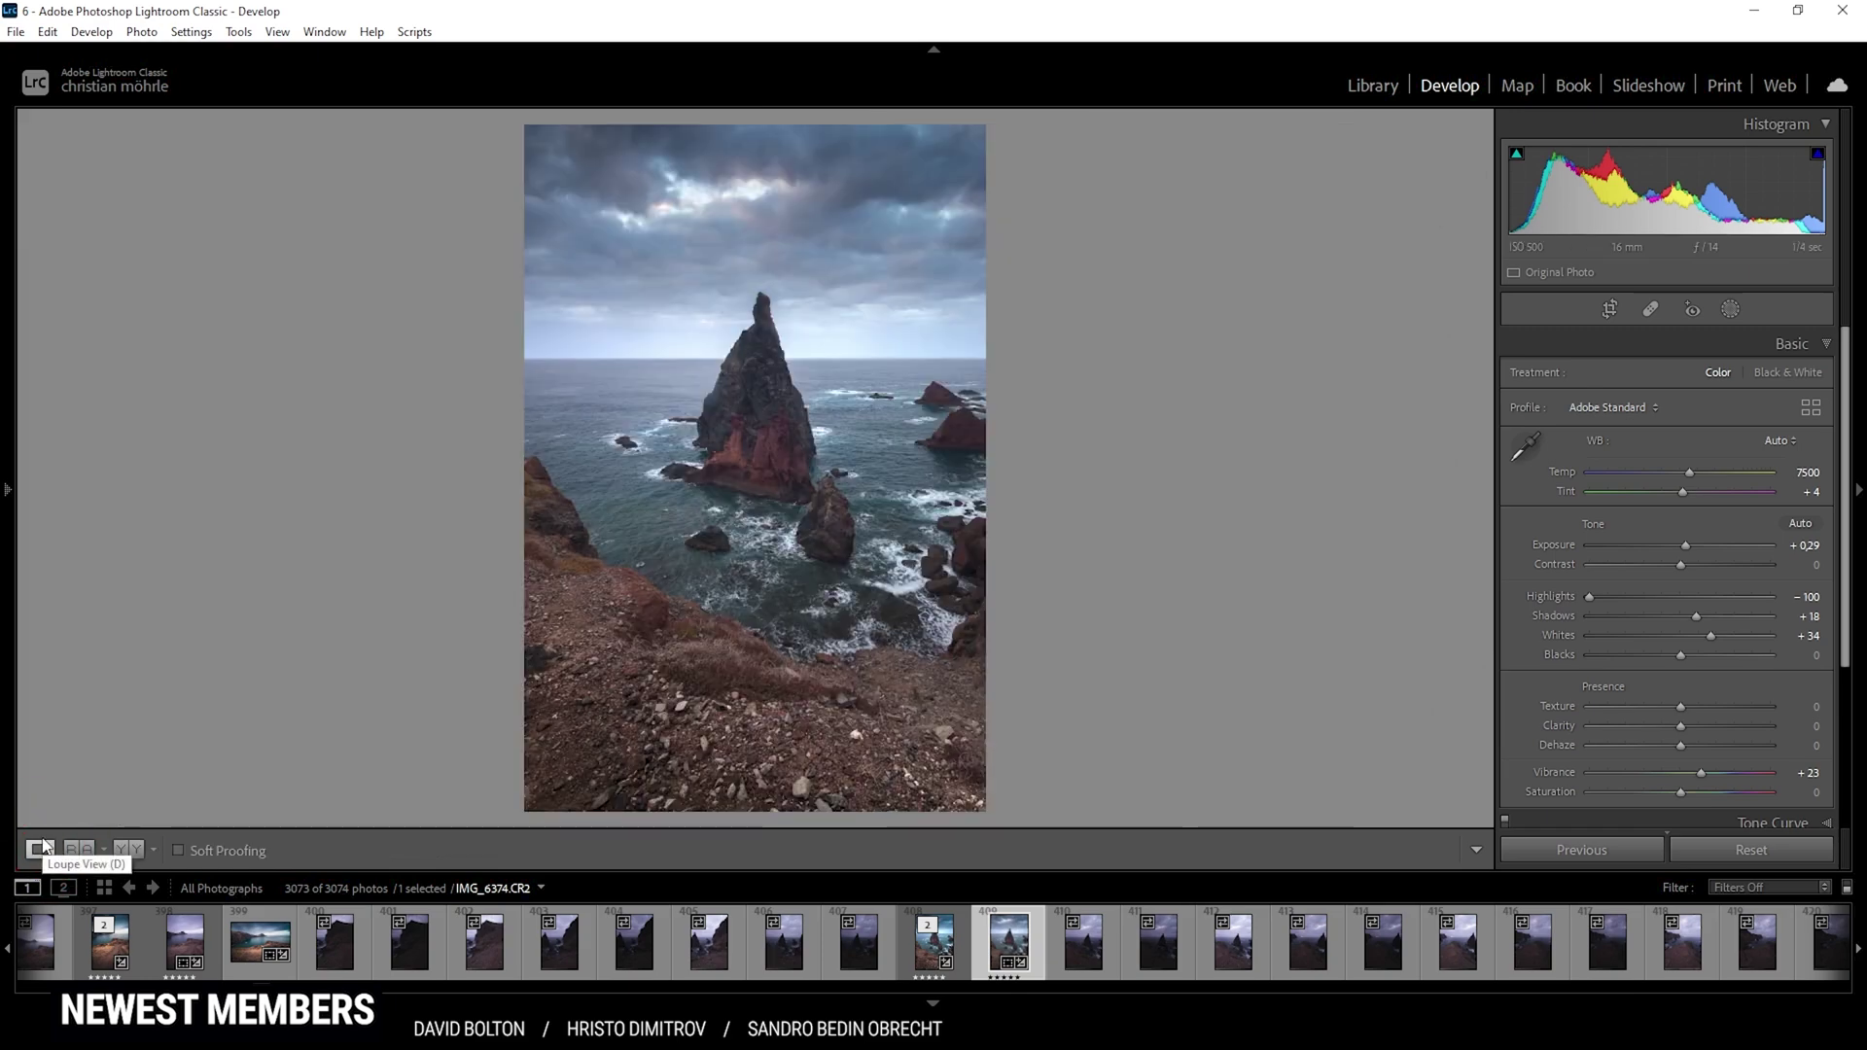
# - In the HSL / Color Hue tab, drag the Yellow hue to −19
pyautogui.moveTo(1844, 340); pyautogui.dragTo(1845, 506)
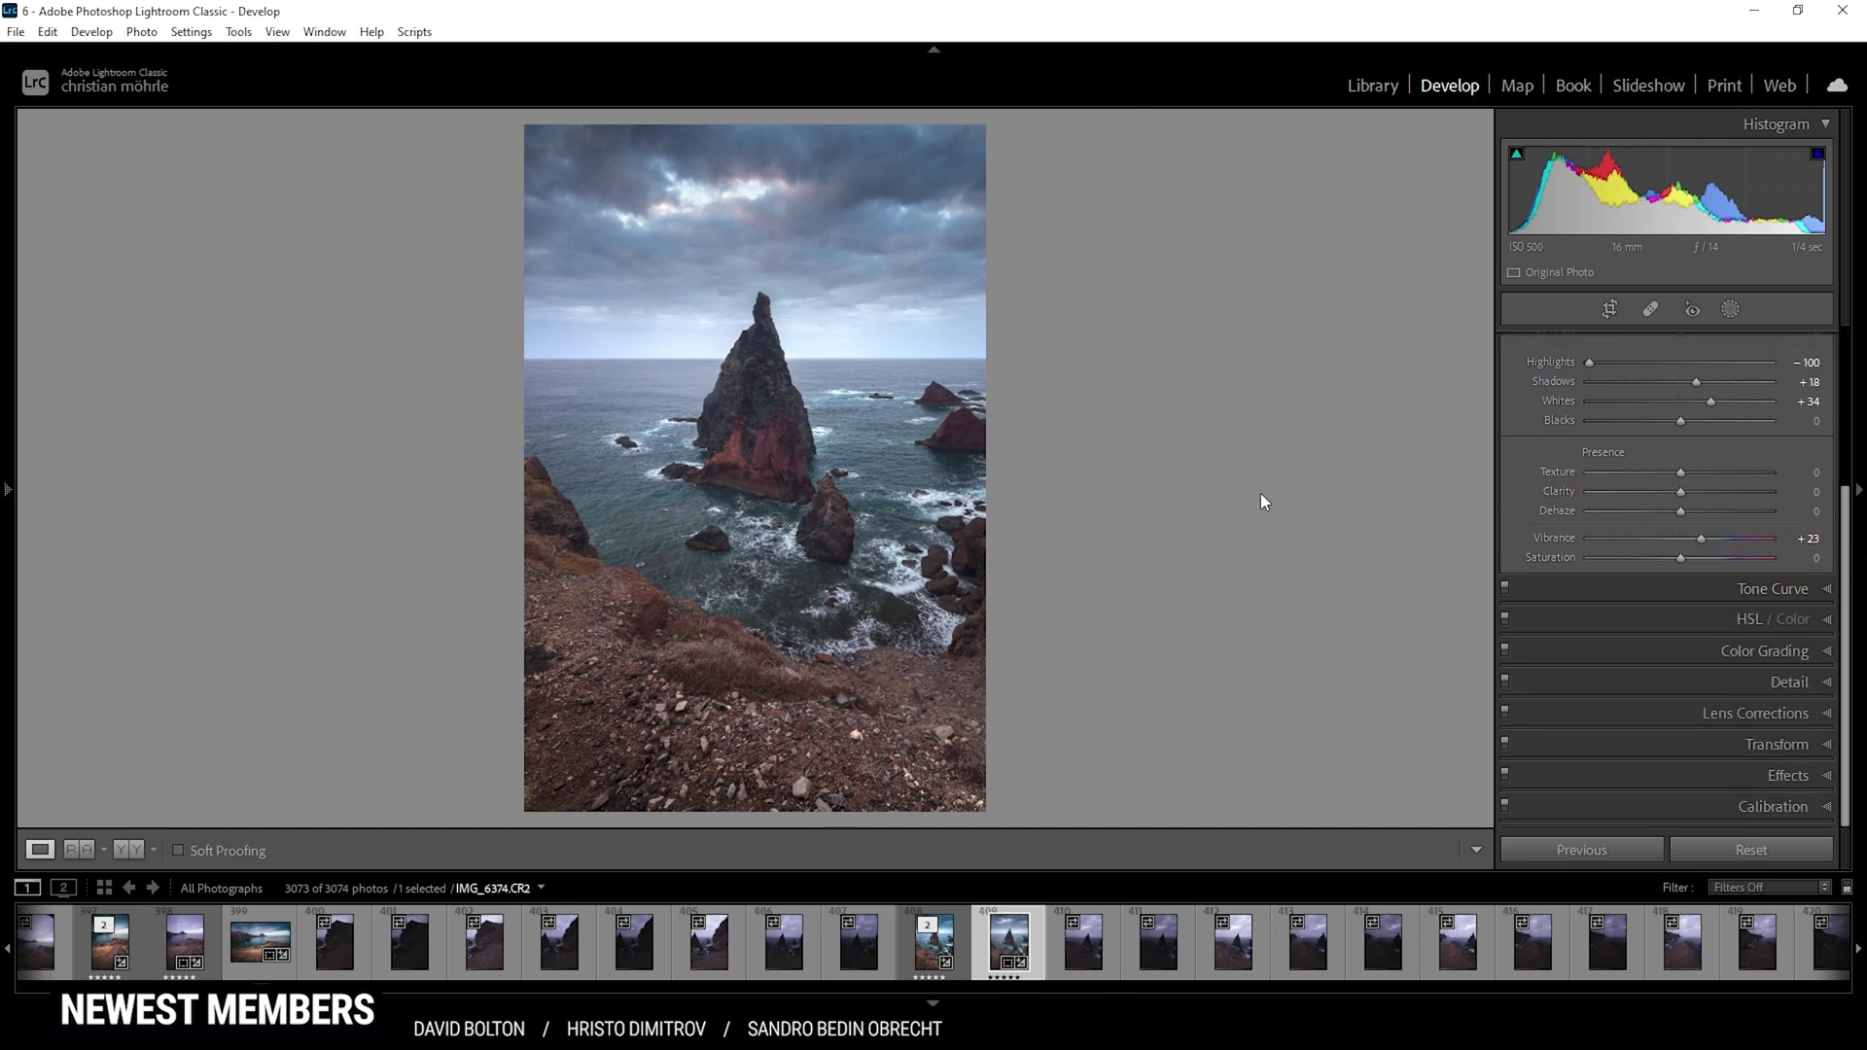
pyautogui.click(1686, 623)
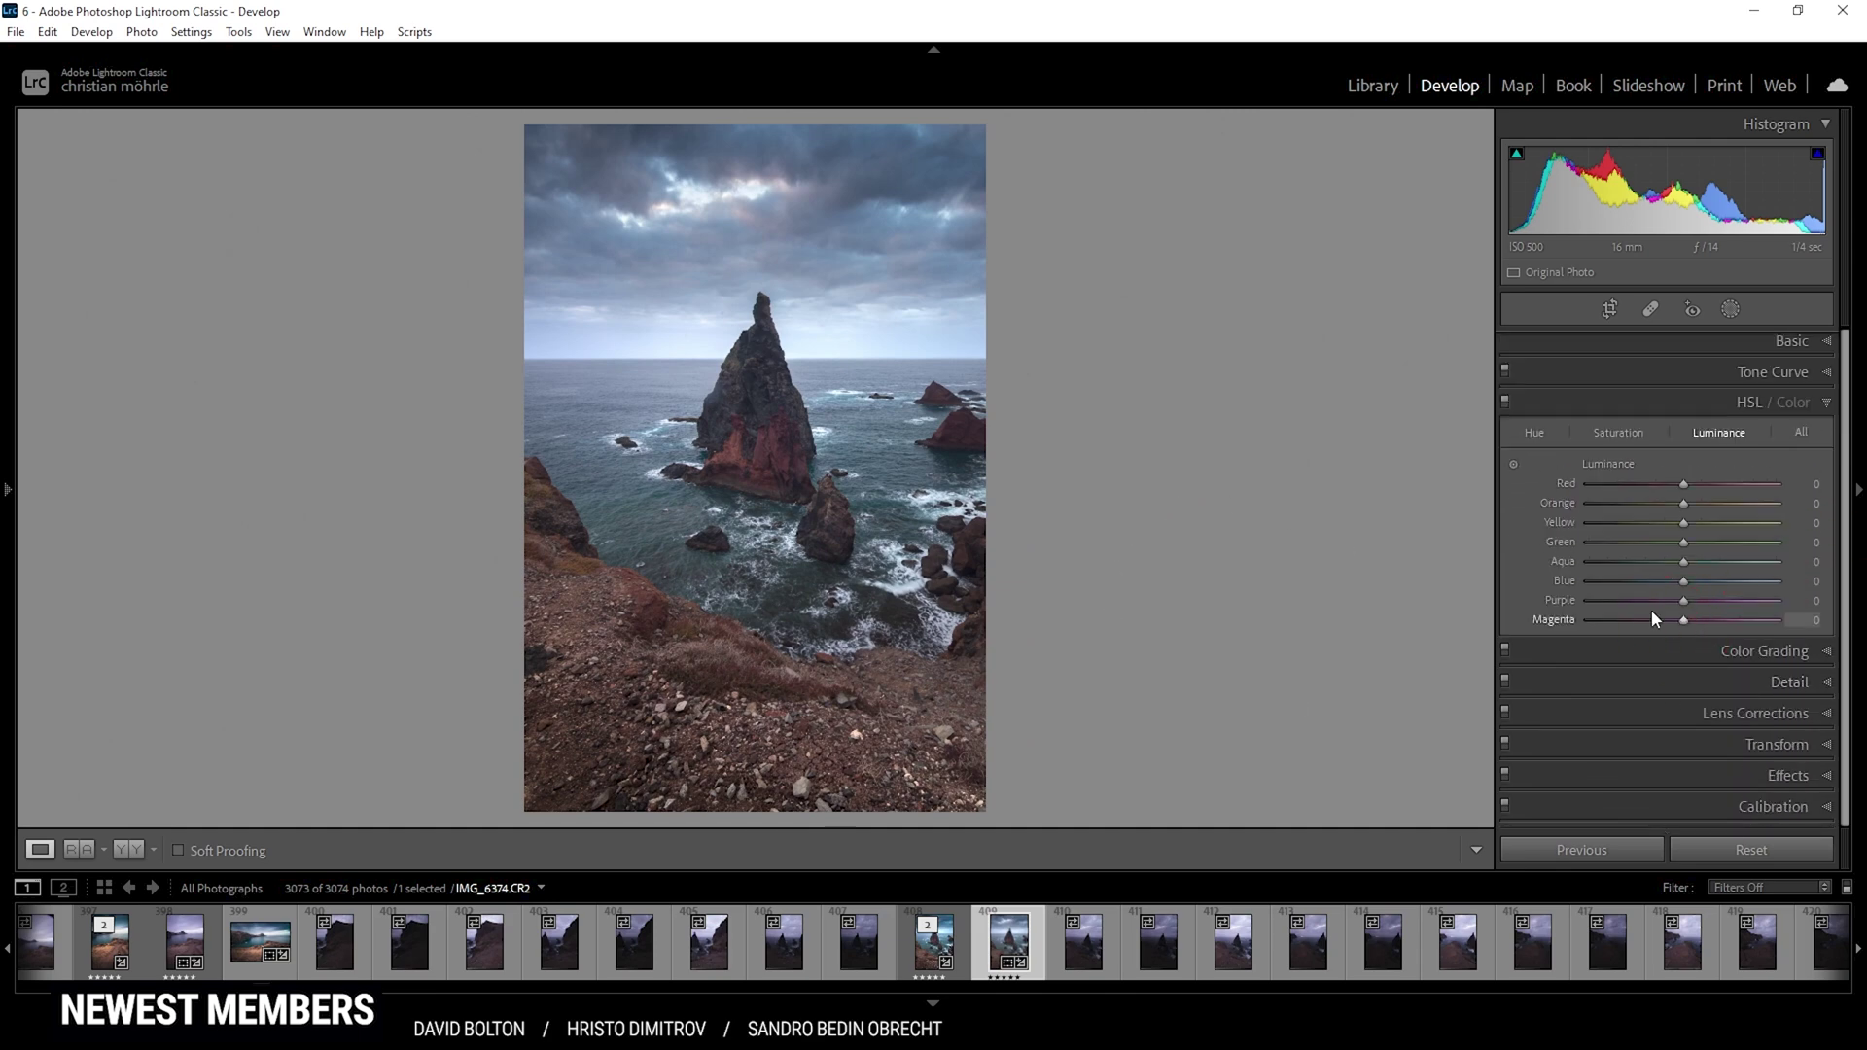
pyautogui.click(1531, 432)
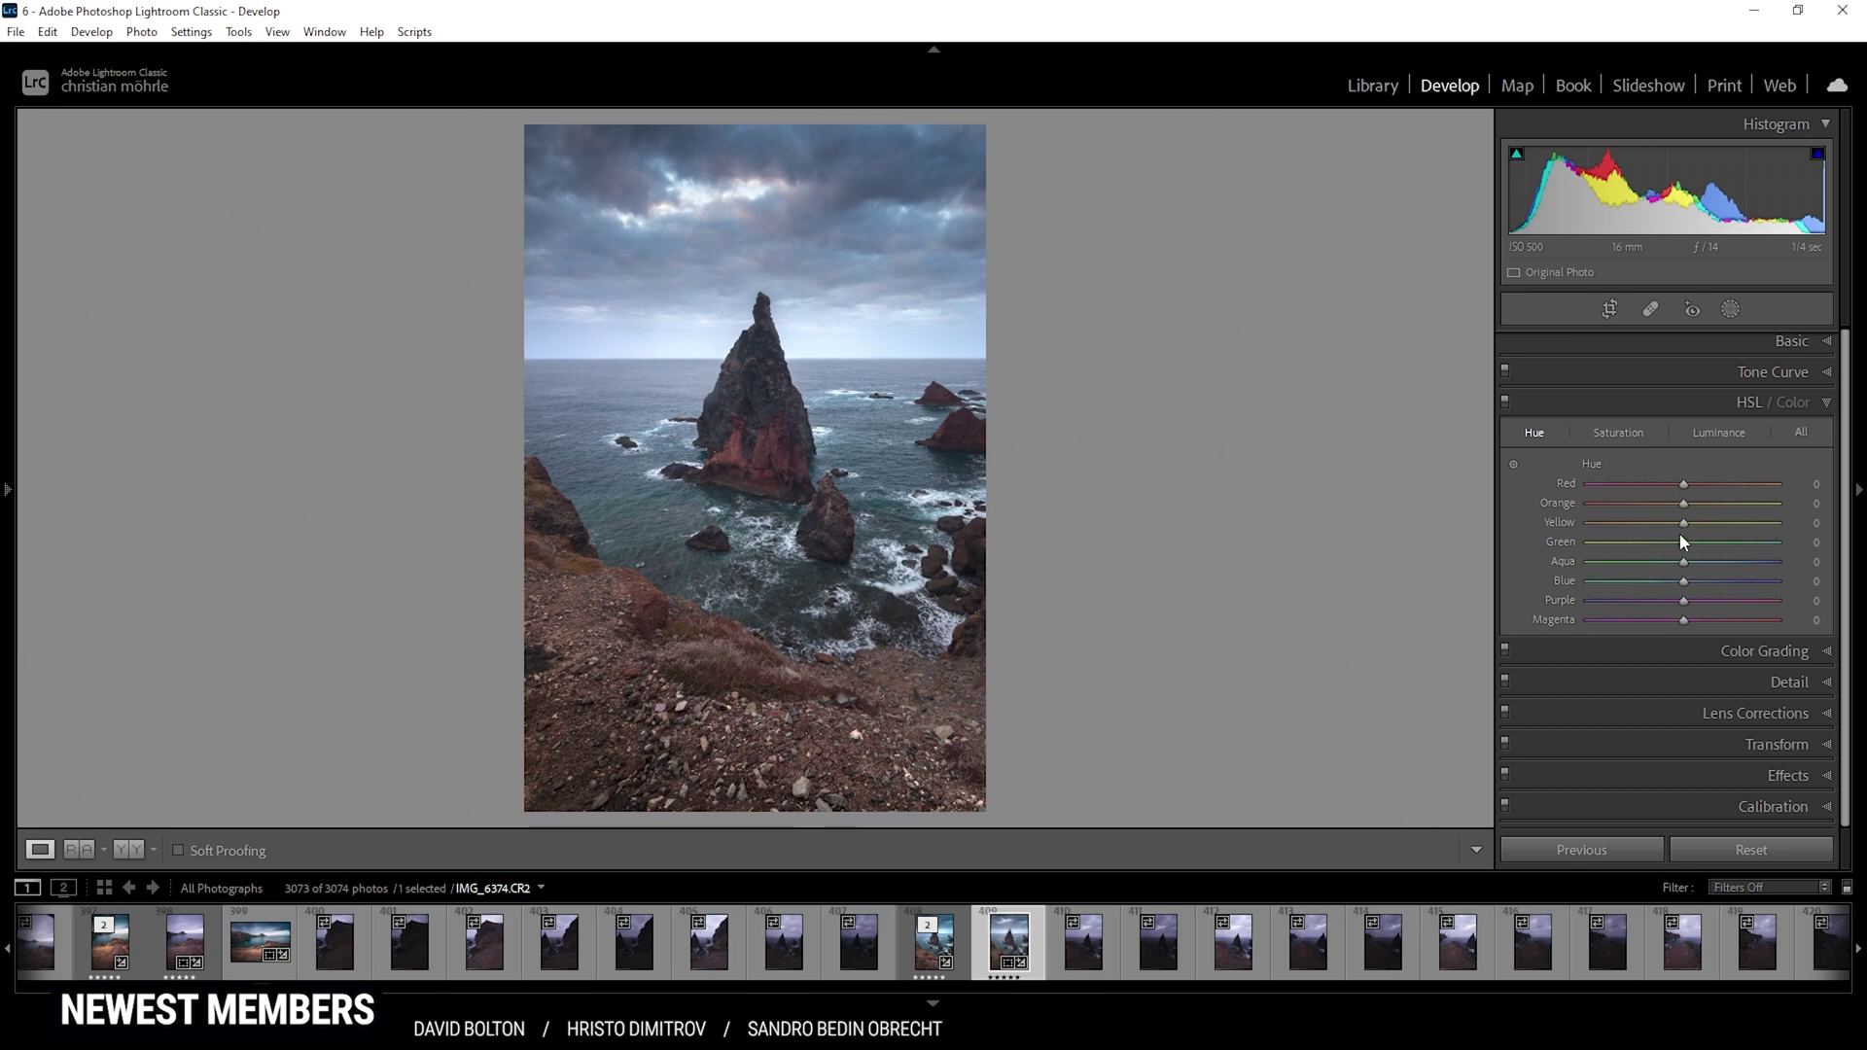
pyautogui.moveTo(1686, 531); pyautogui.dragTo(1649, 523)
# - Set Yellow and Purple saturation to −100 and raise Blue and Aqua saturation
pyautogui.click(1625, 433)
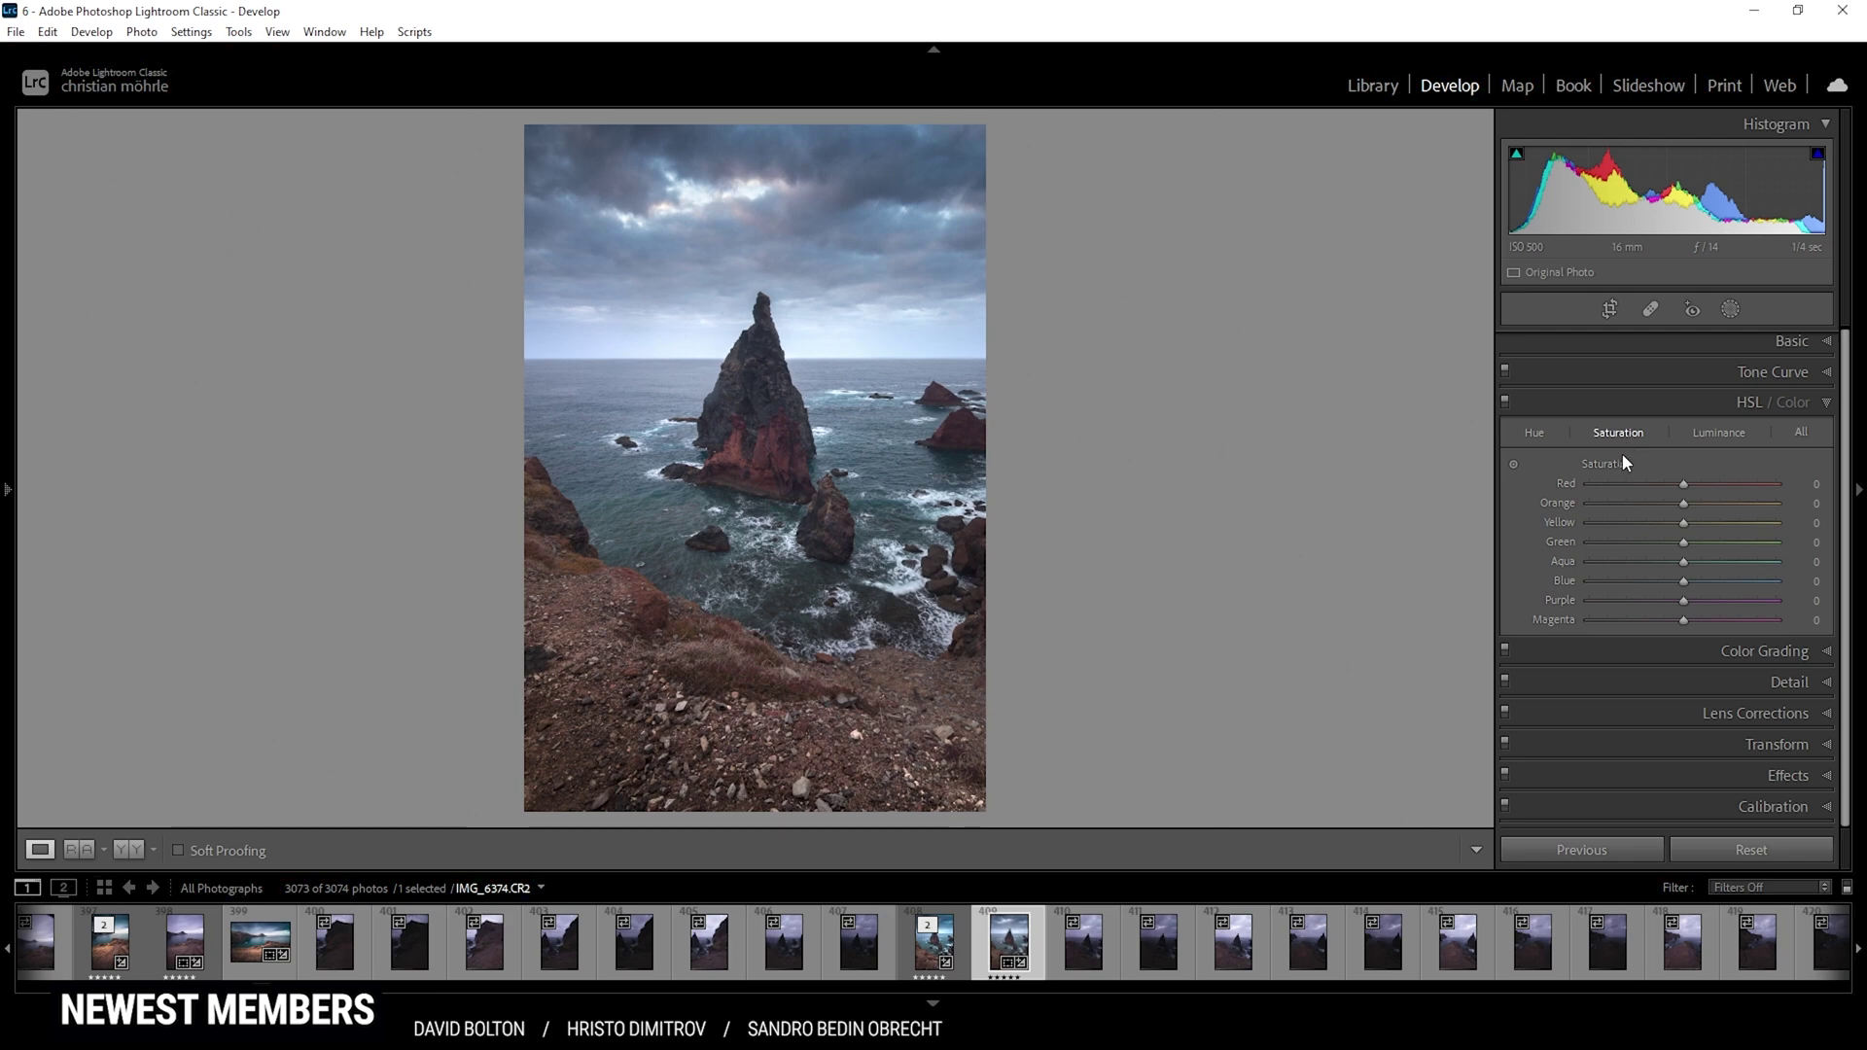
pyautogui.click(1643, 522)
pyautogui.moveTo(1683, 600); pyautogui.dragTo(1468, 588)
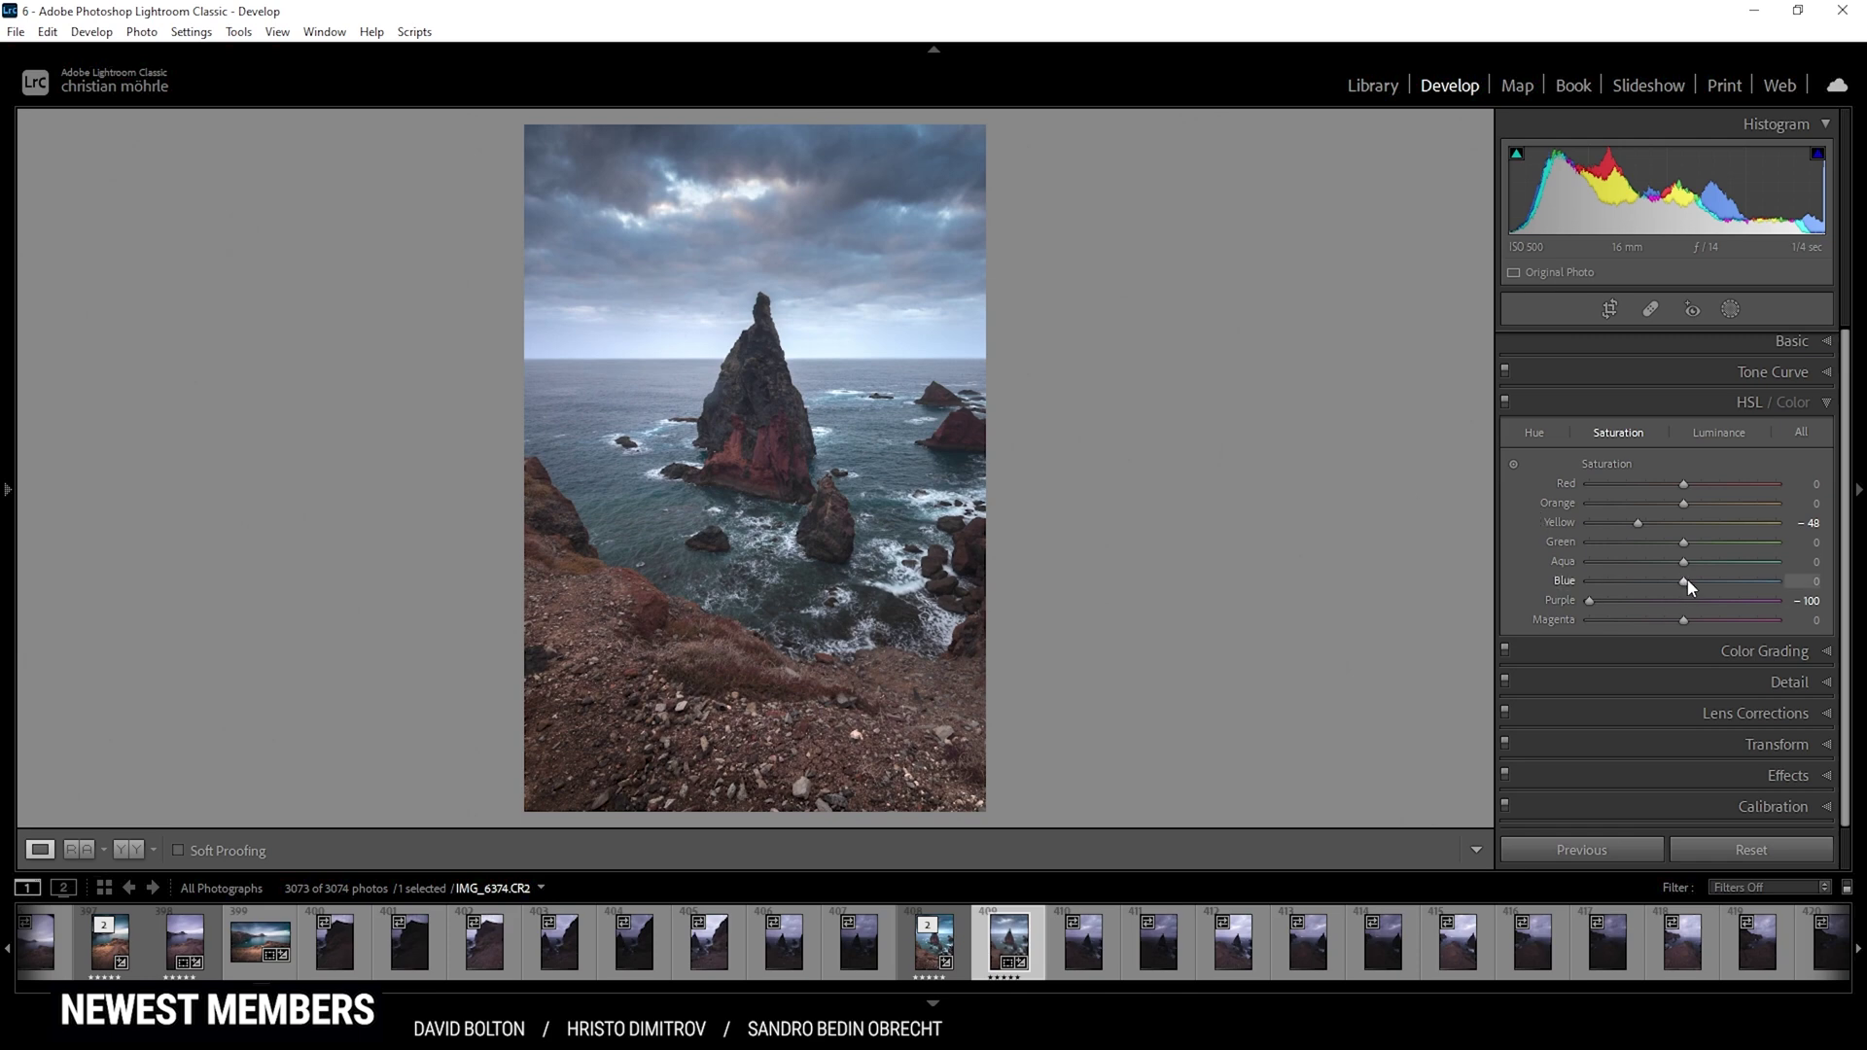
pyautogui.moveTo(1688, 579); pyautogui.dragTo(1711, 582)
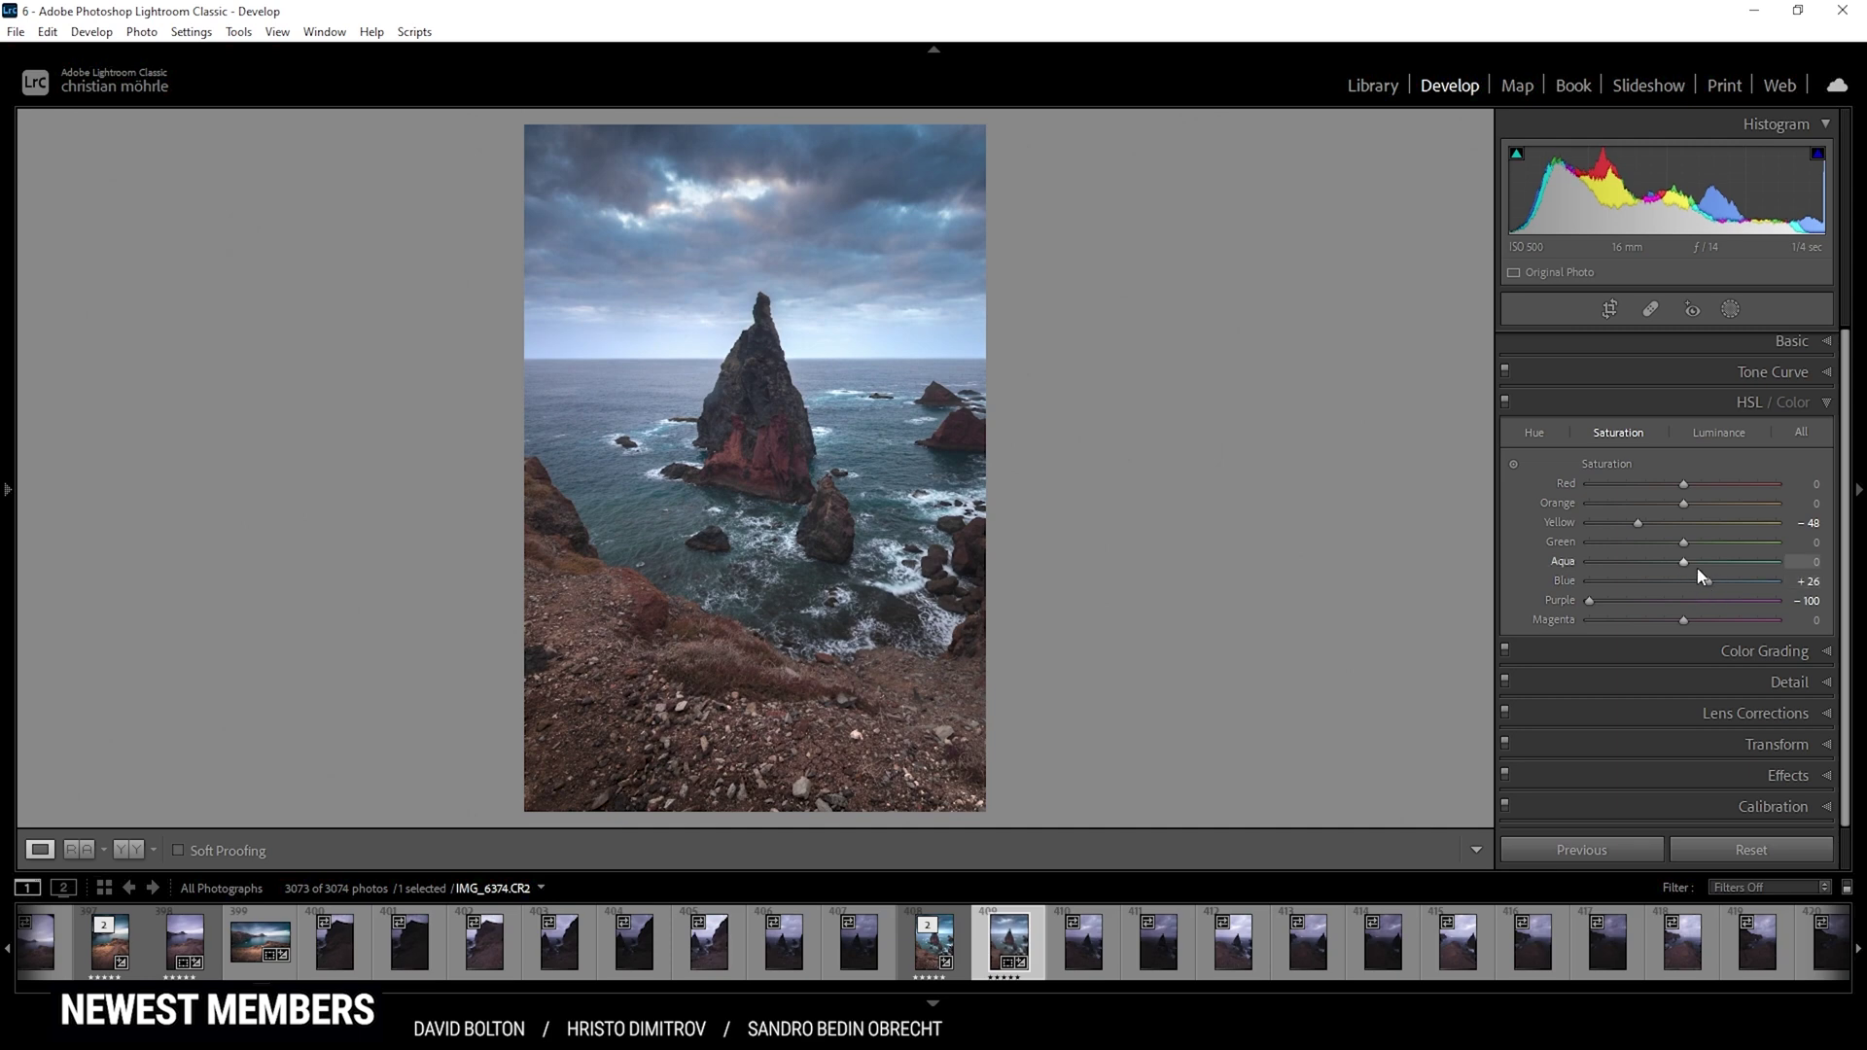
pyautogui.moveTo(1685, 561); pyautogui.dragTo(1701, 562)
# - Raise Orange luminance to +26 and collapse the HSL / Color panel
pyautogui.click(1720, 435)
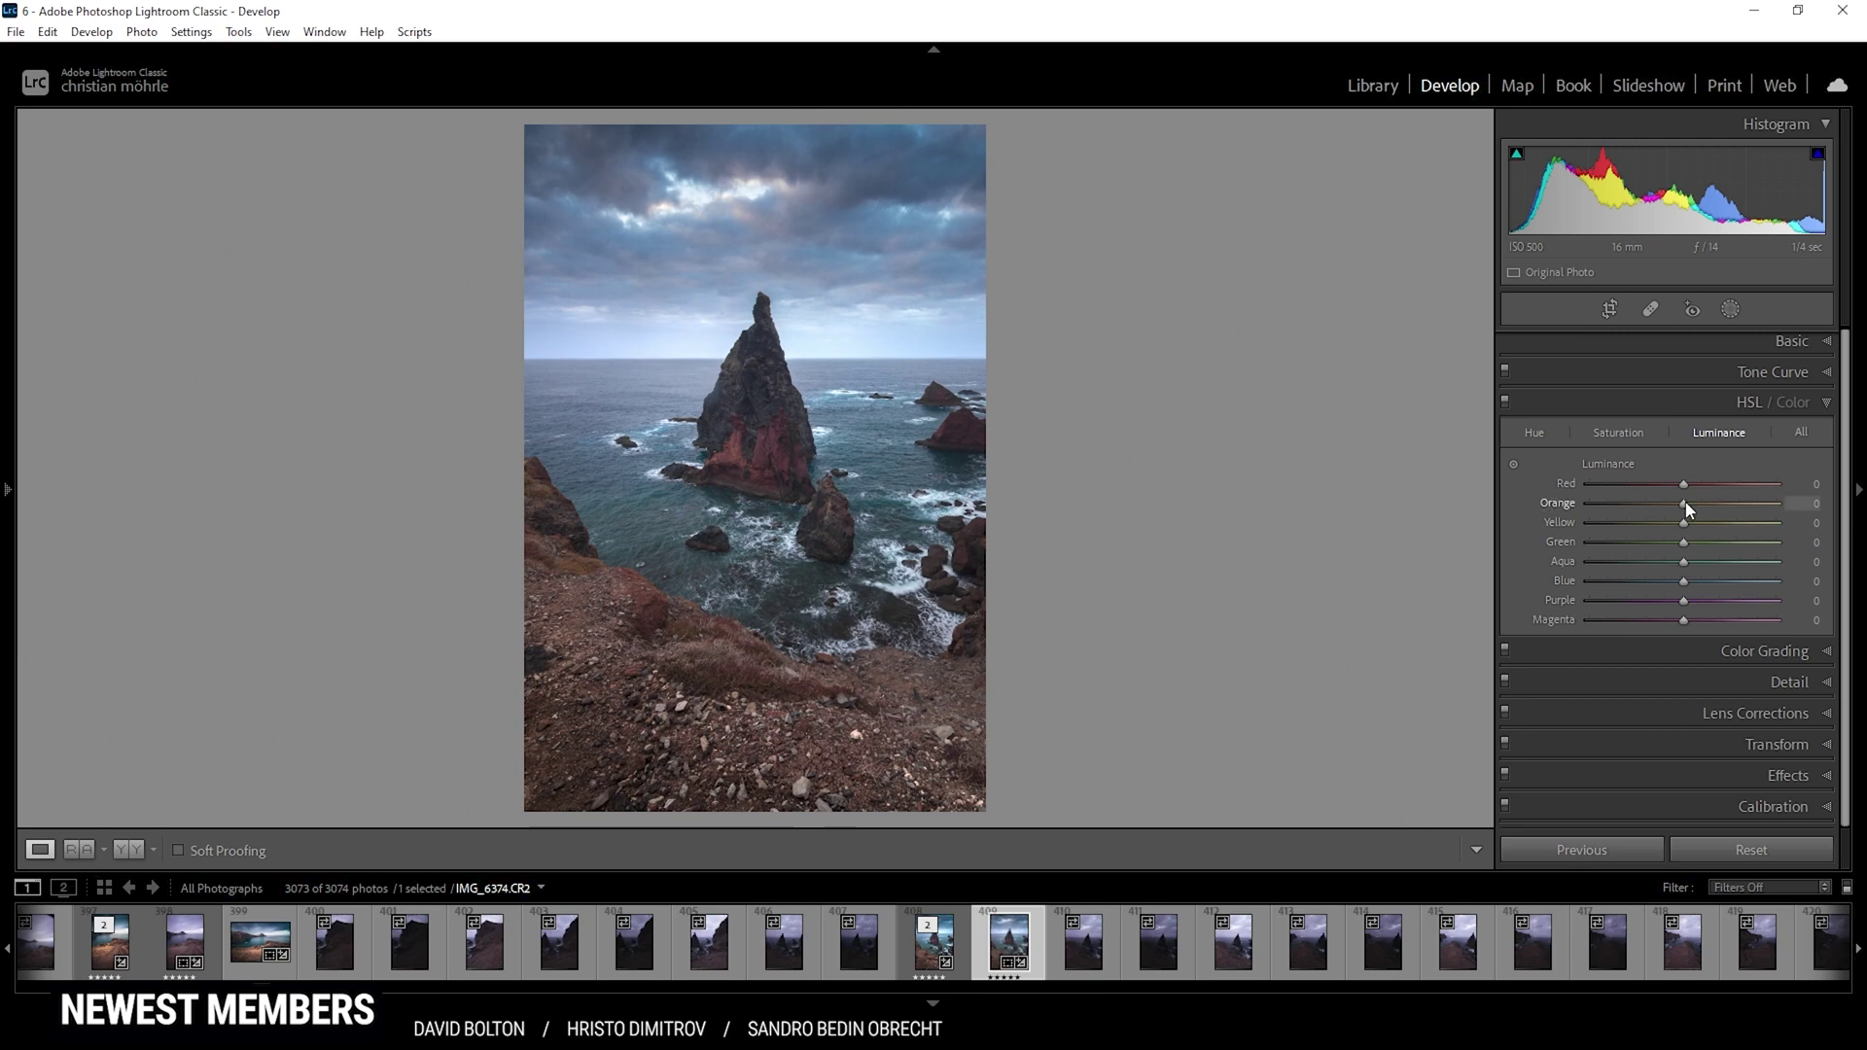
pyautogui.moveTo(1688, 503); pyautogui.dragTo(1725, 504)
pyautogui.click(1779, 403)
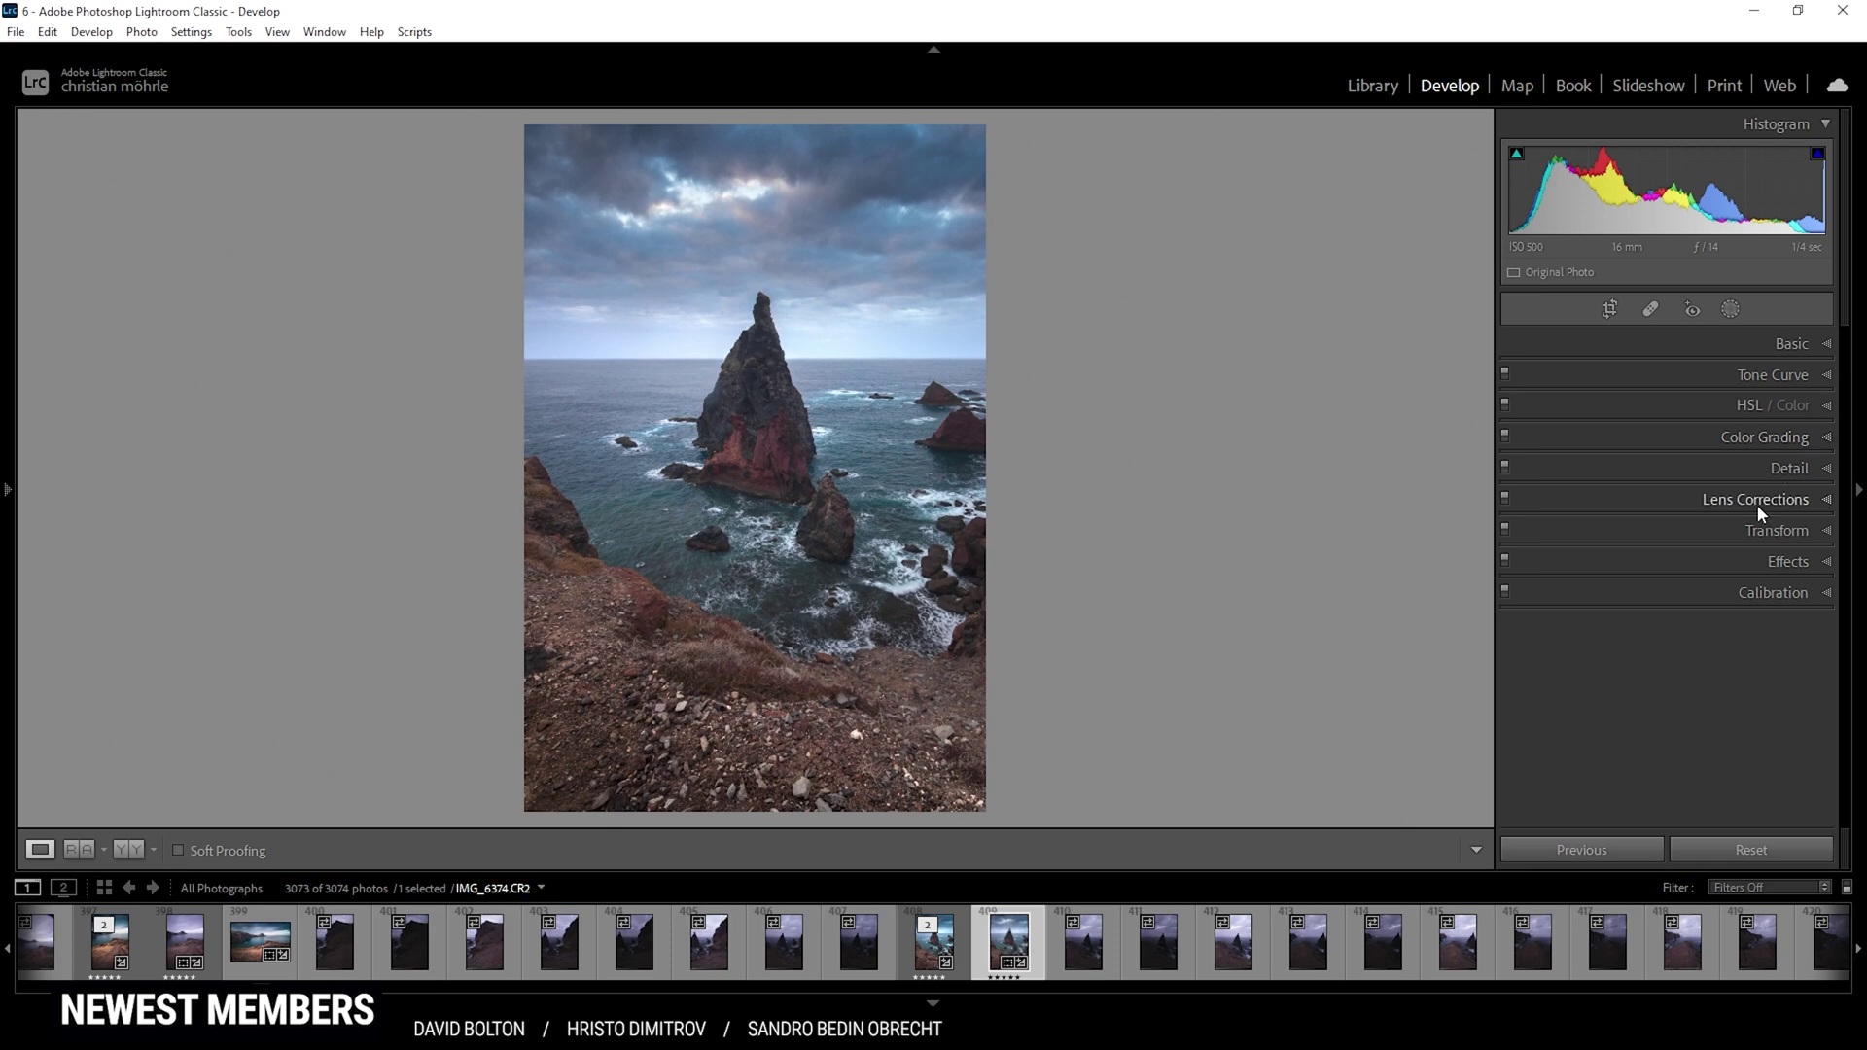
# - In Calibration, set Blue Primary Hue to −14 and Saturation to +16, then collapse it
pyautogui.click(1692, 590)
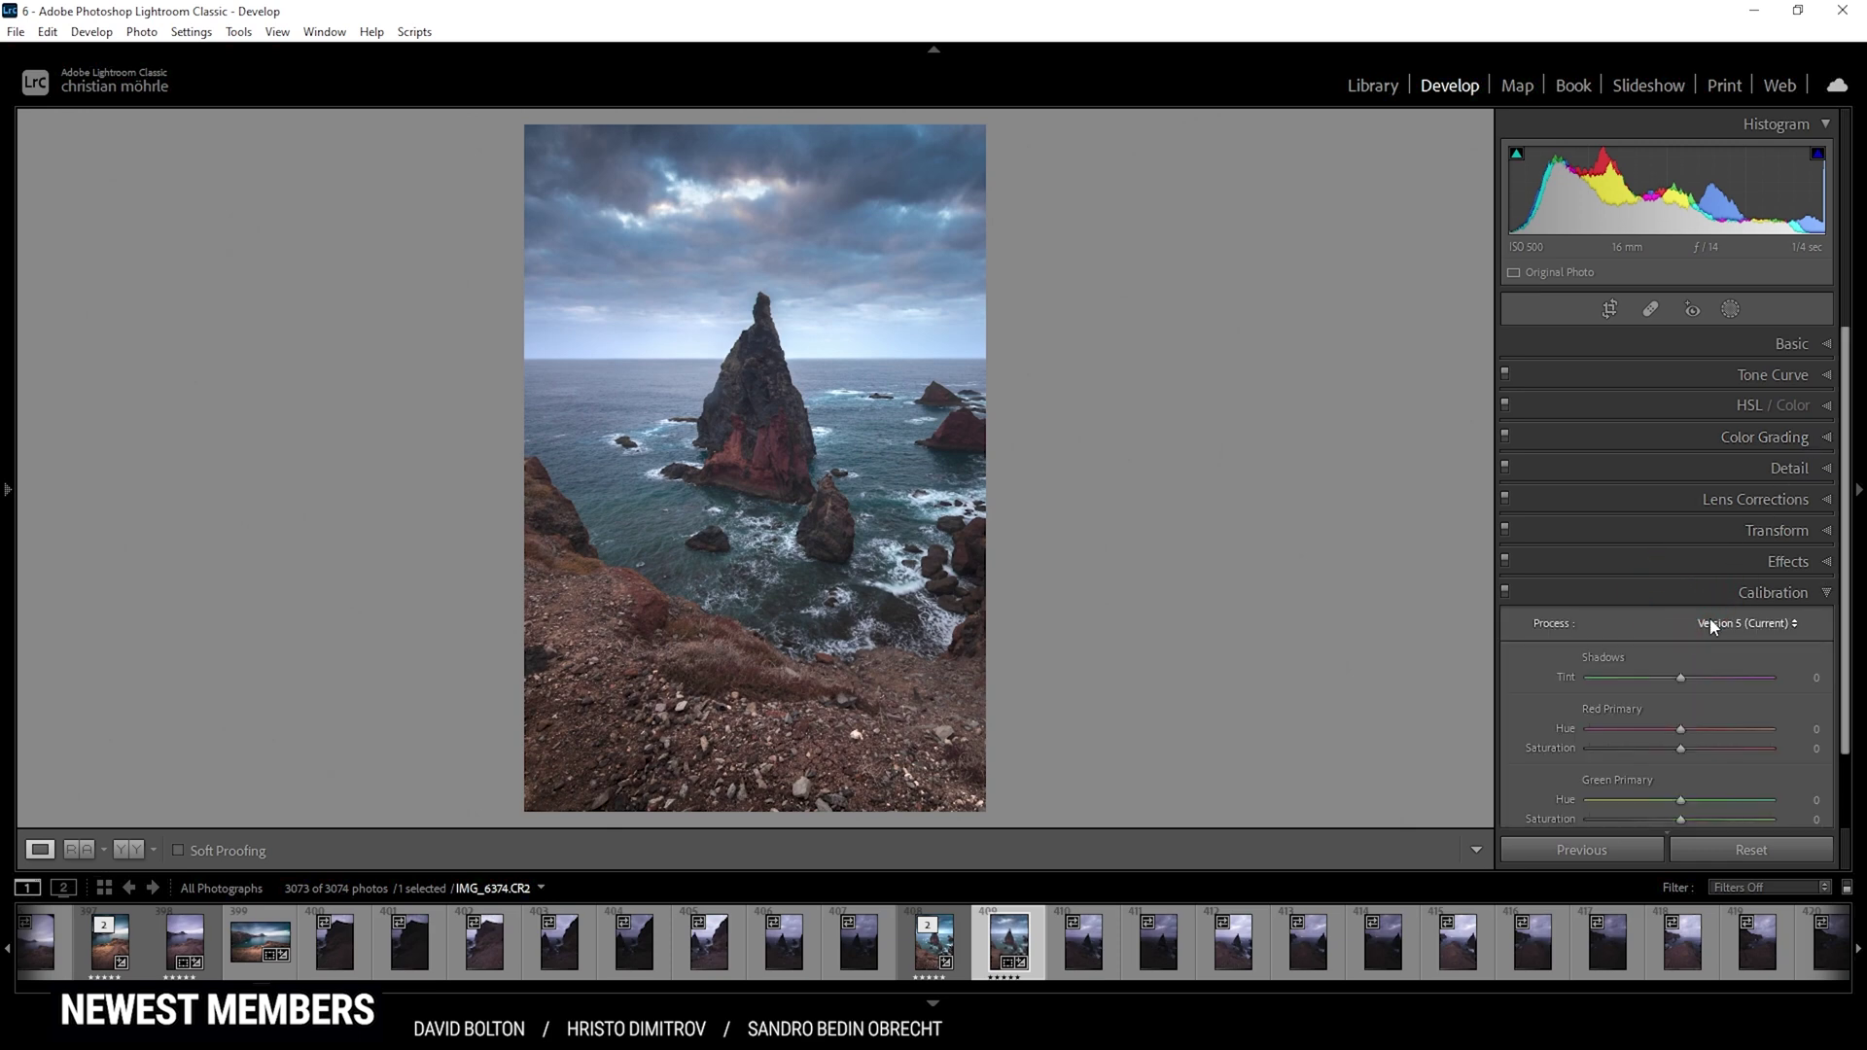
pyautogui.moveTo(1680, 787); pyautogui.dragTo(1665, 791)
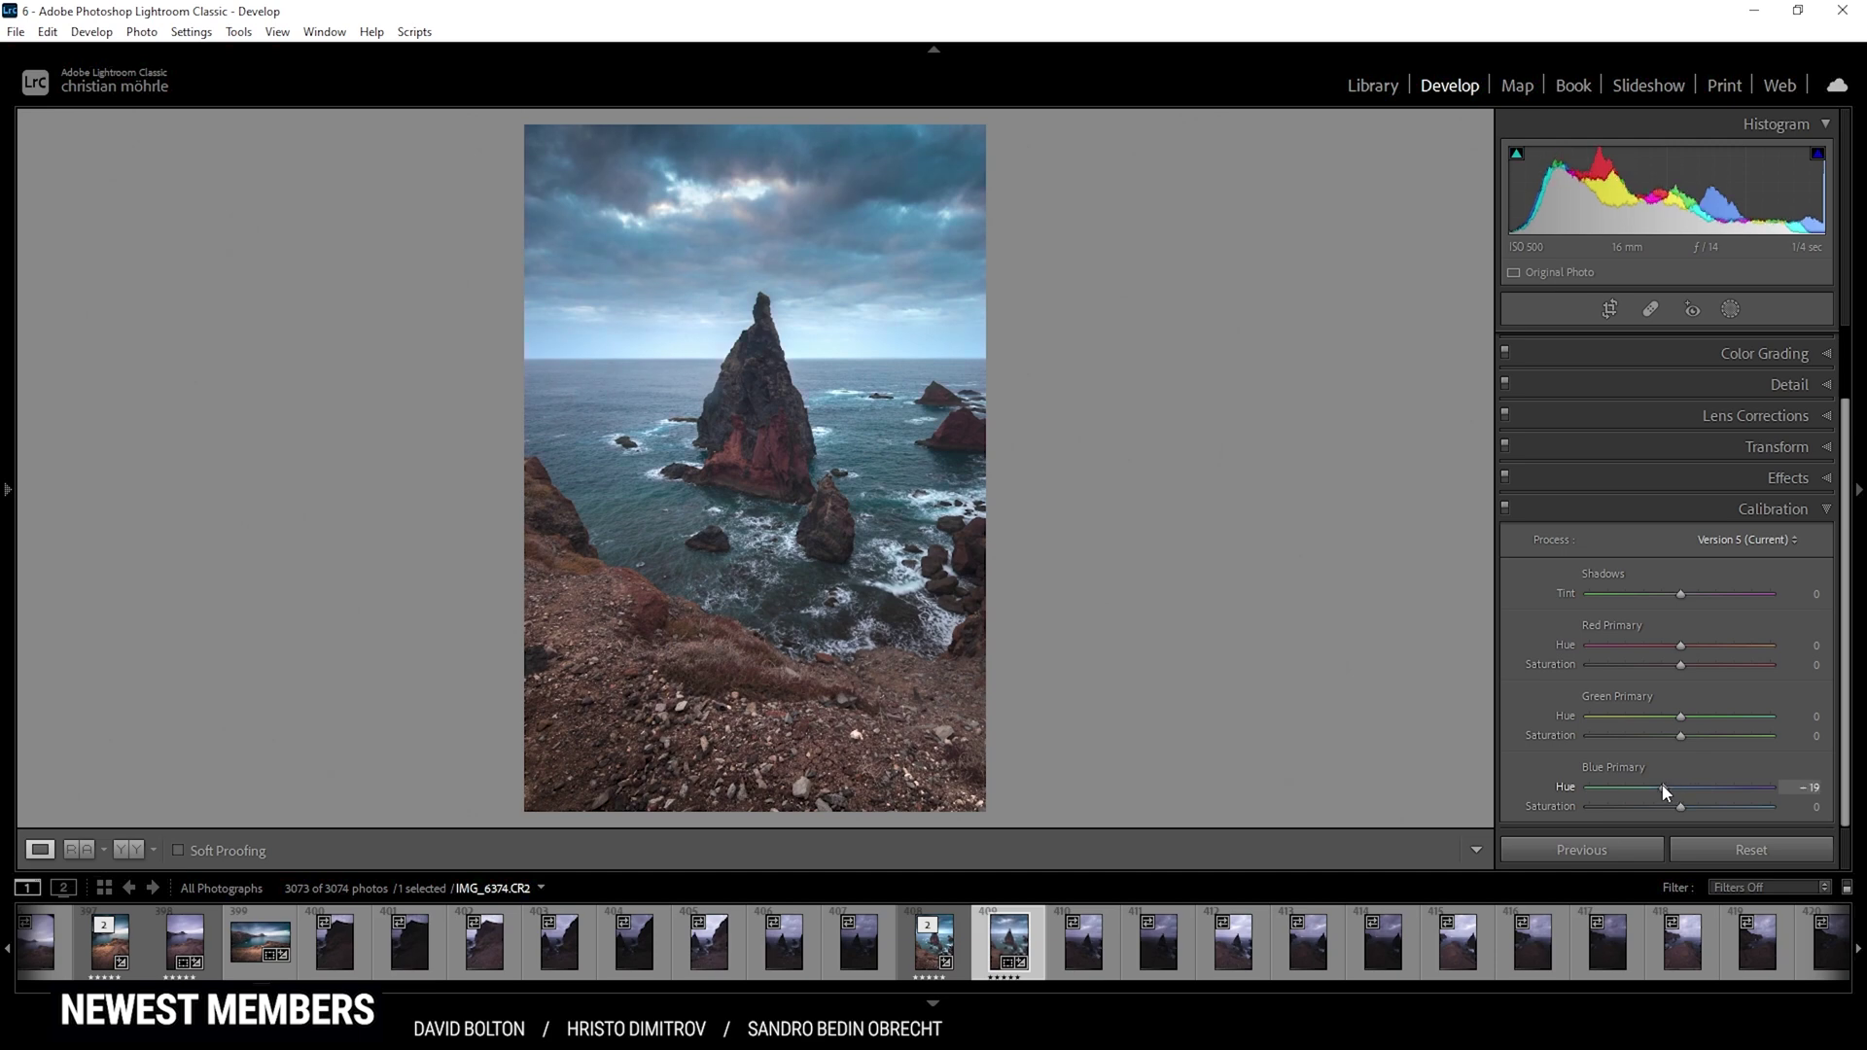
pyautogui.moveTo(1663, 785); pyautogui.dragTo(1667, 786)
pyautogui.moveTo(1677, 805); pyautogui.dragTo(1694, 805)
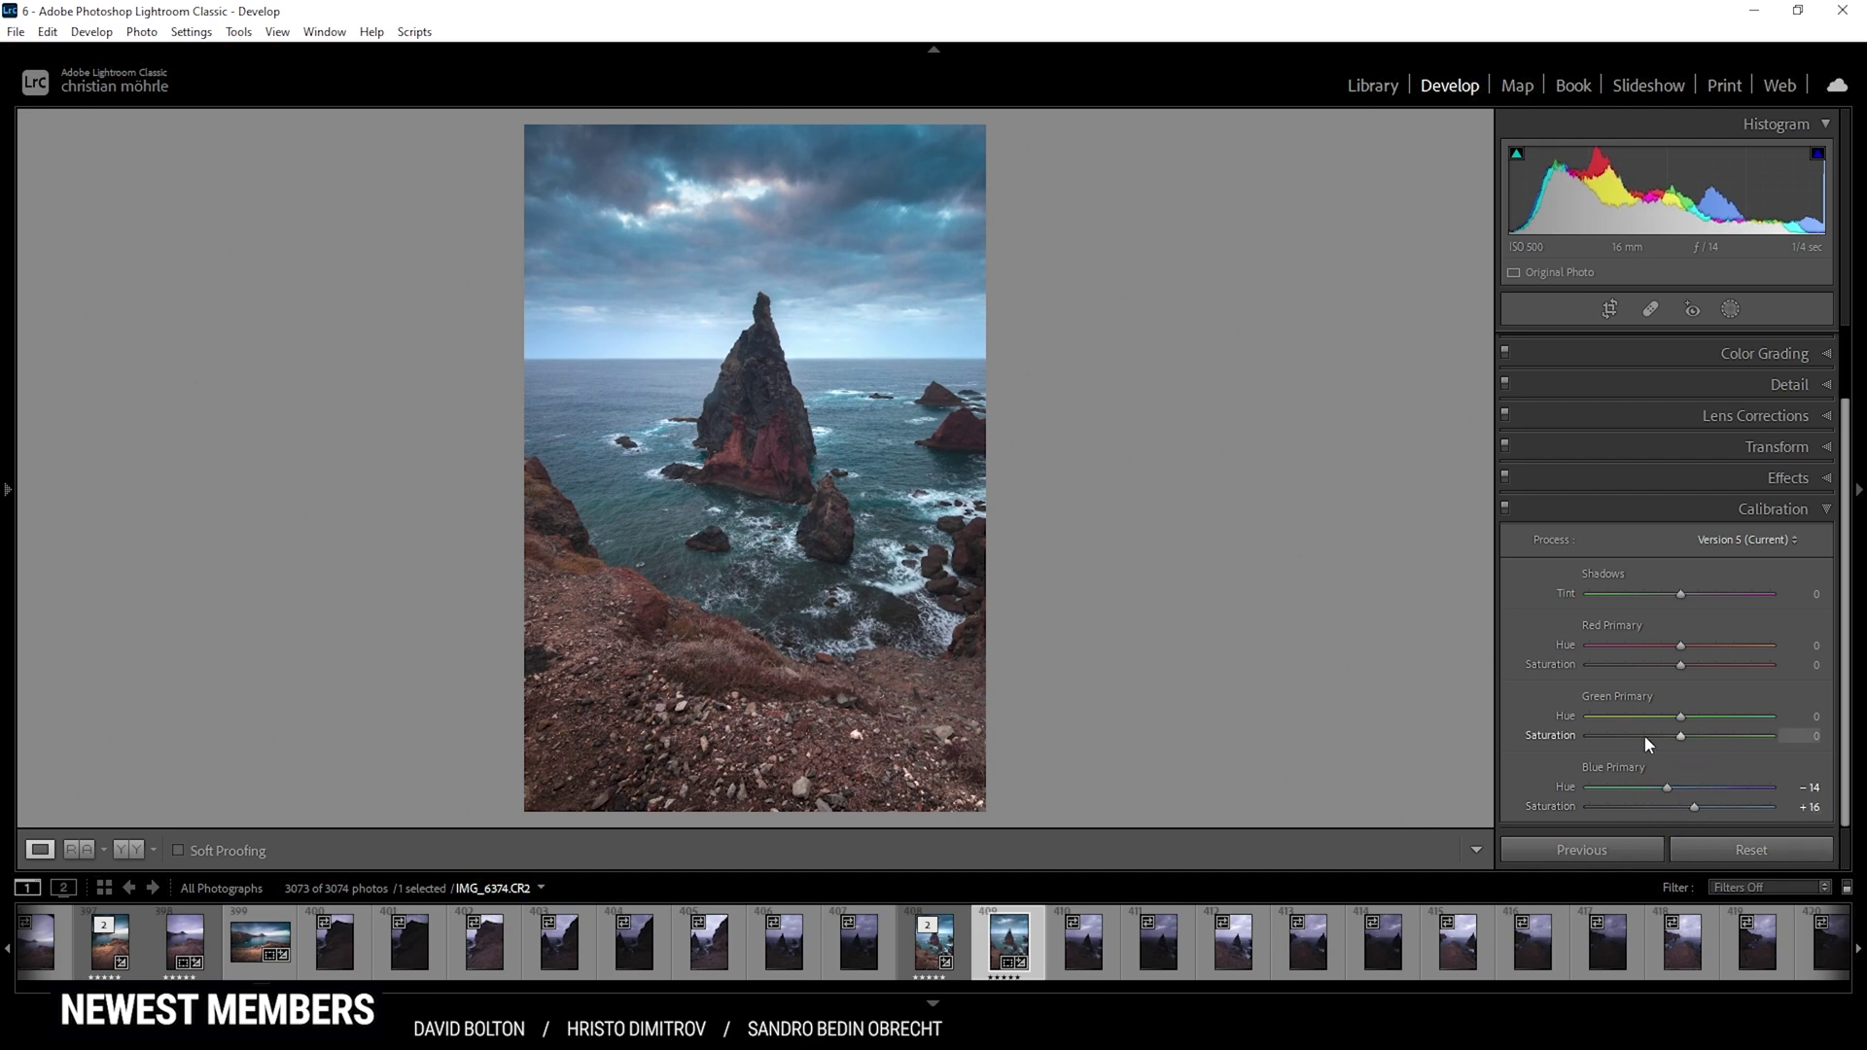
pyautogui.hotkey('ctrl', '9')
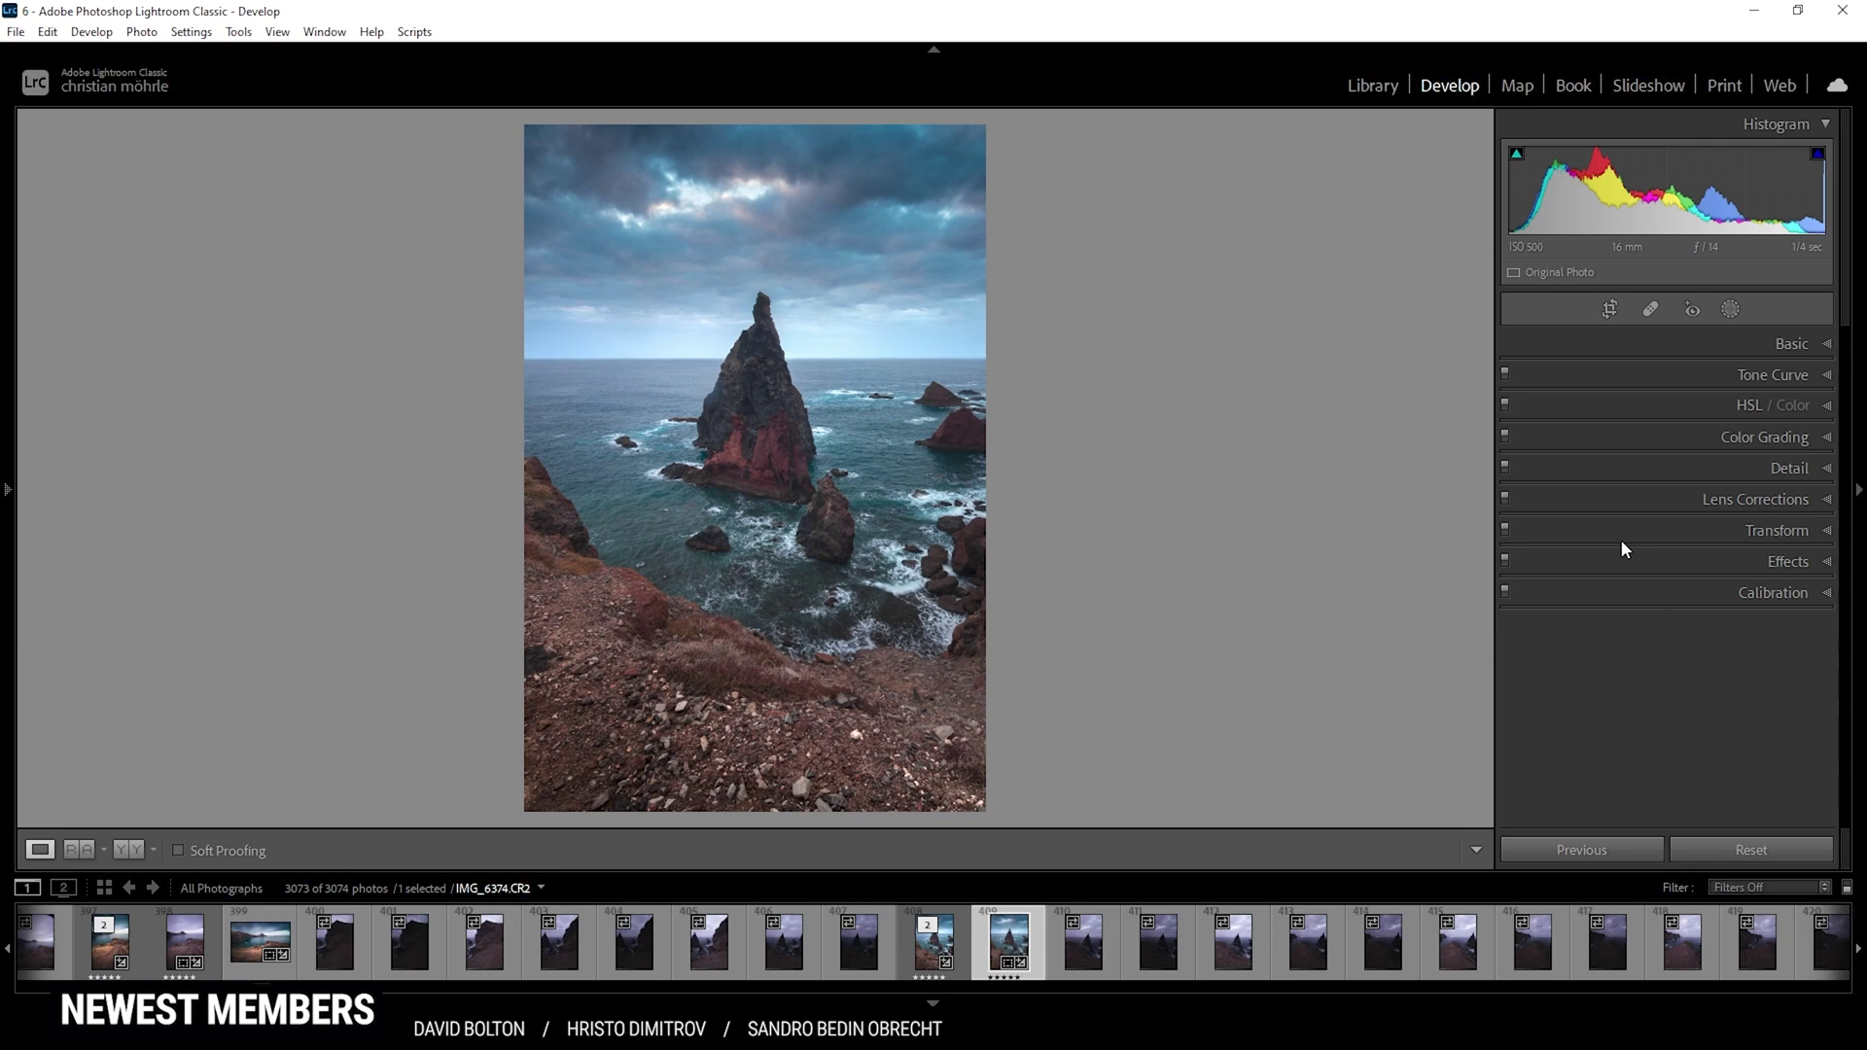
# - Set sharpening to Amount 122, Detail 100, Masking 58 and bring up the filmstrip photo's menu
pyautogui.click(1719, 461)
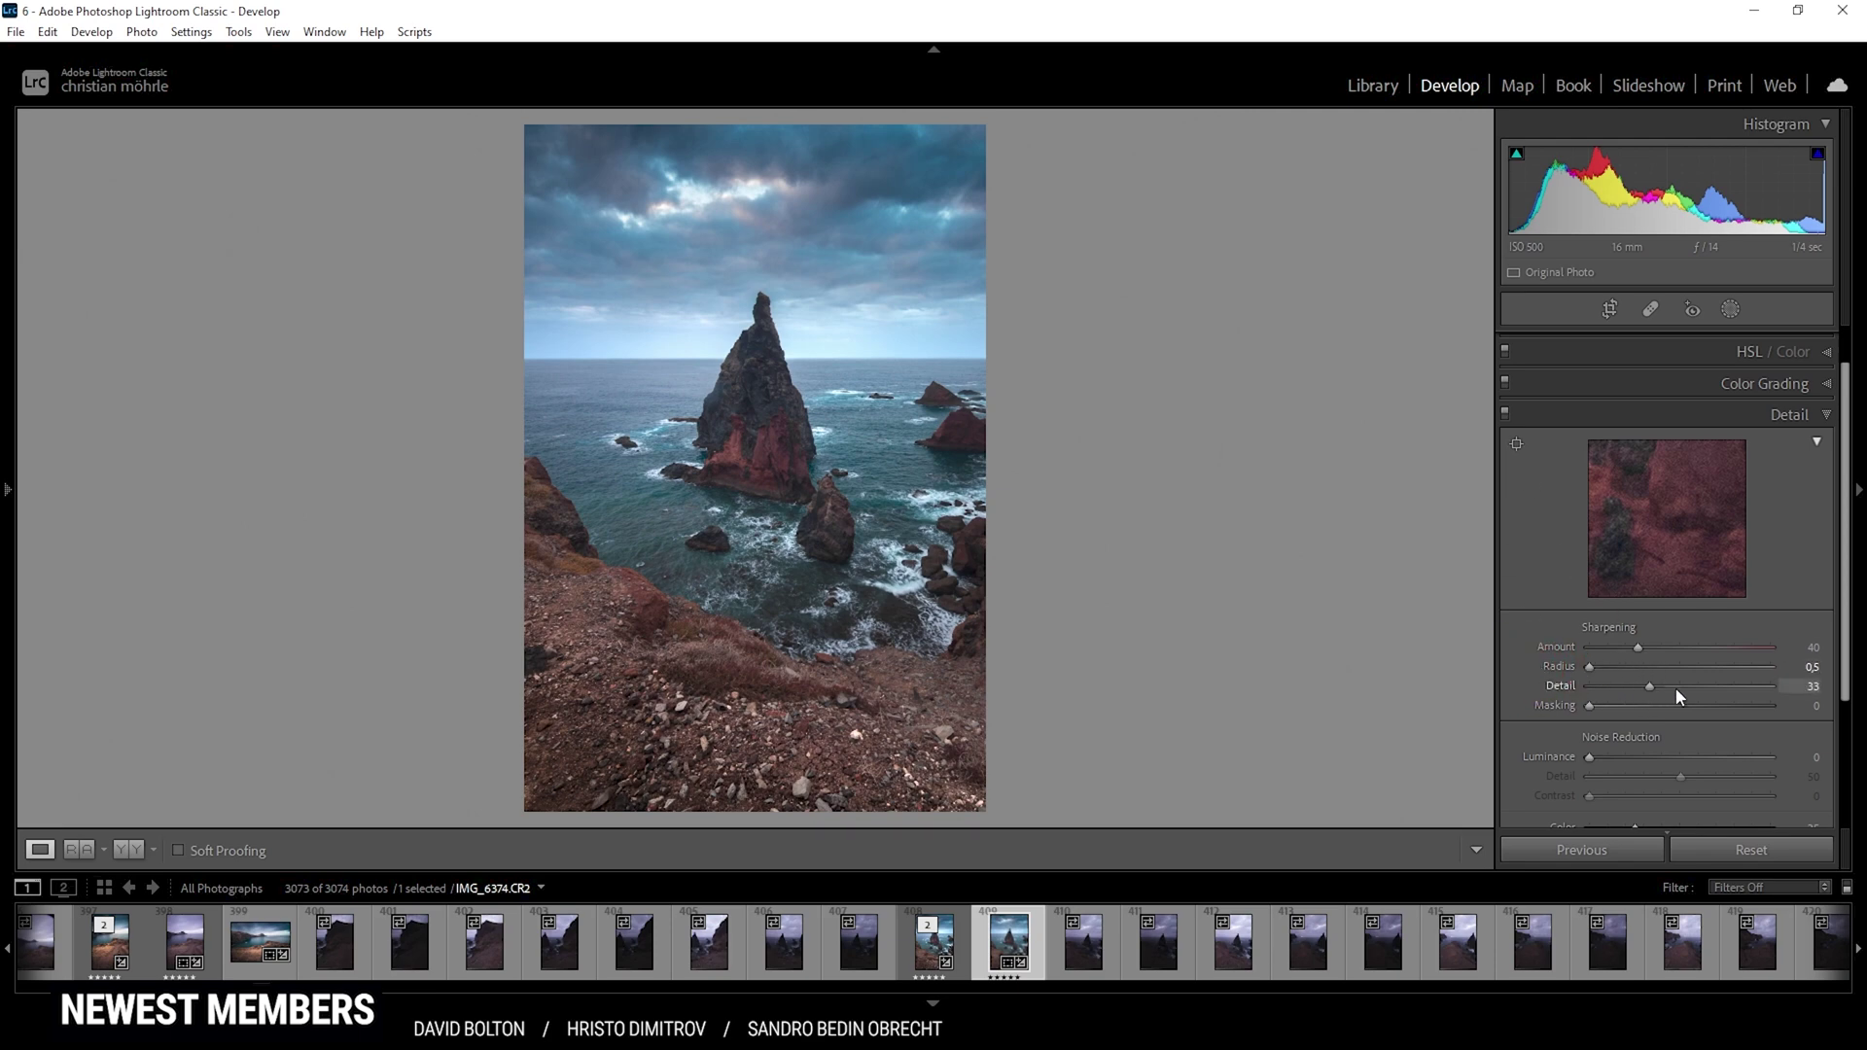
pyautogui.click(1771, 687)
pyautogui.moveTo(1590, 708); pyautogui.dragTo(1696, 715)
pyautogui.moveTo(1669, 649); pyautogui.dragTo(1738, 651)
pyautogui.rightClick(988, 950)
# - Edit the photo in Photoshop and unlock its Background layer
pyautogui.moveTo(1200, 488)
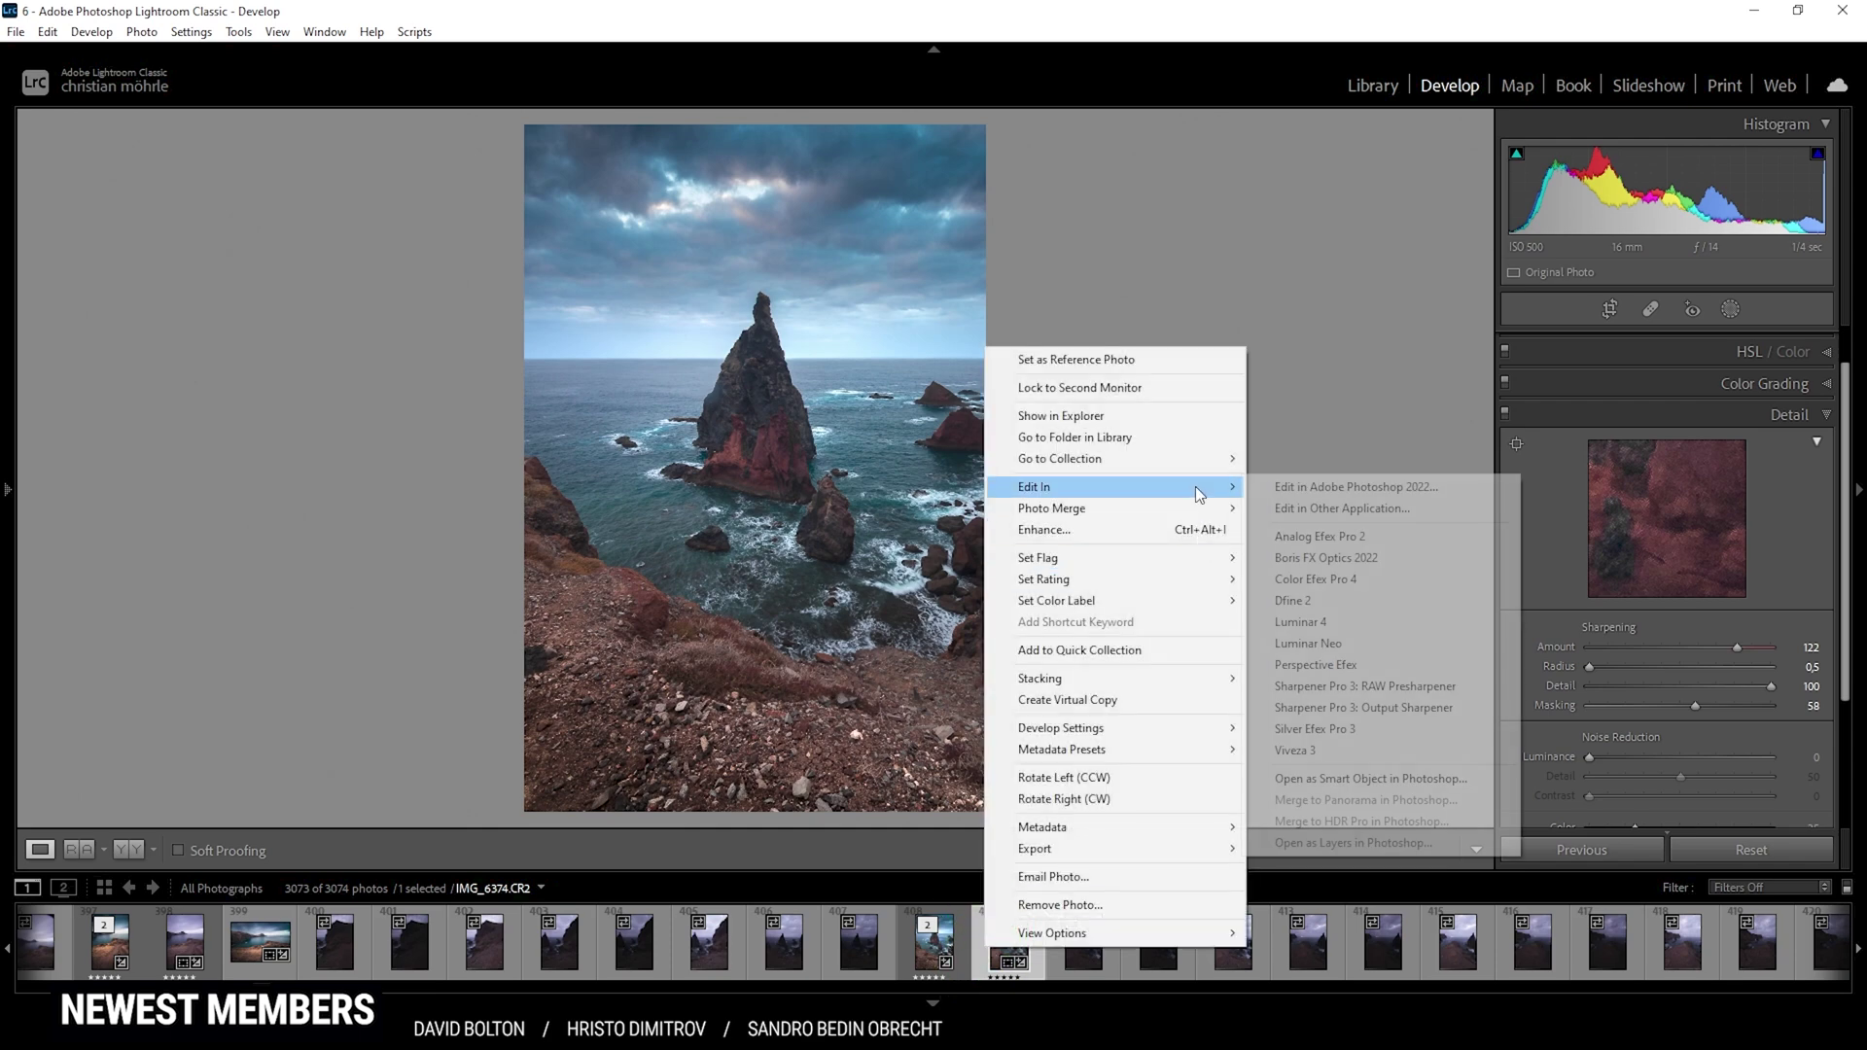
pyautogui.click(1286, 494)
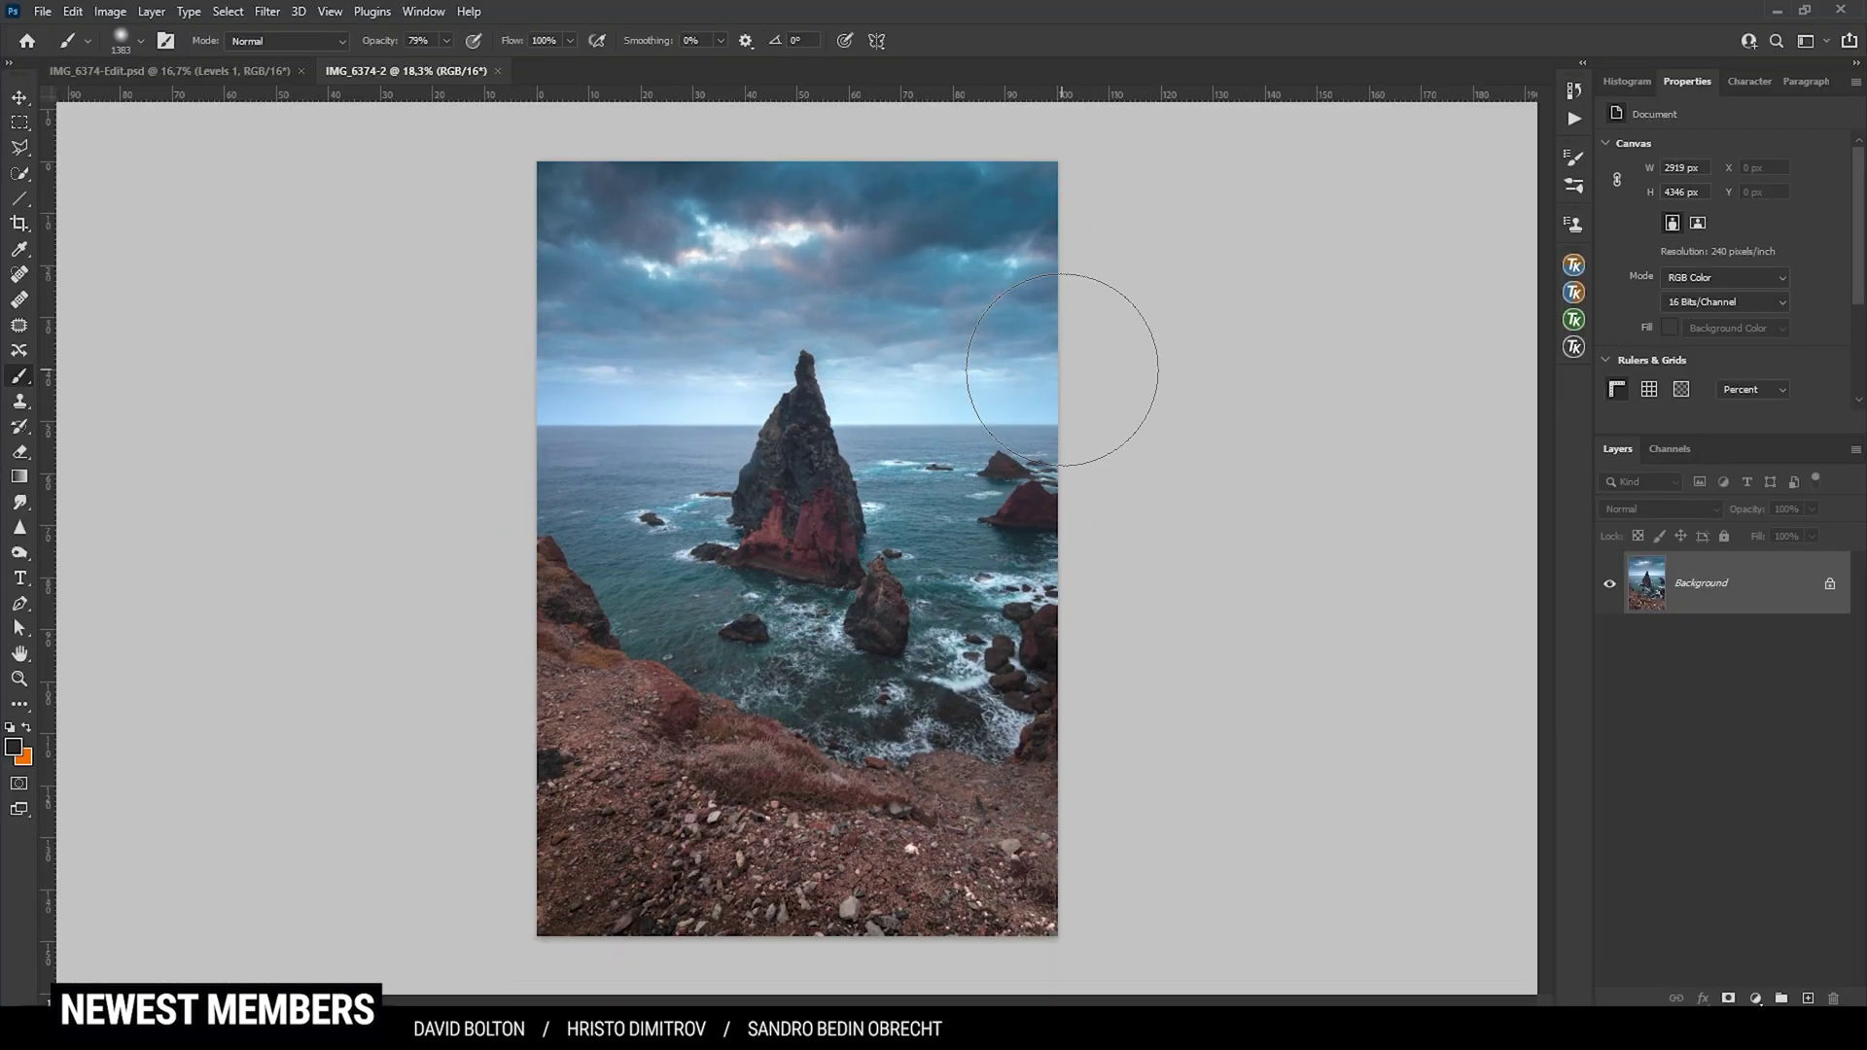
pyautogui.click(1829, 584)
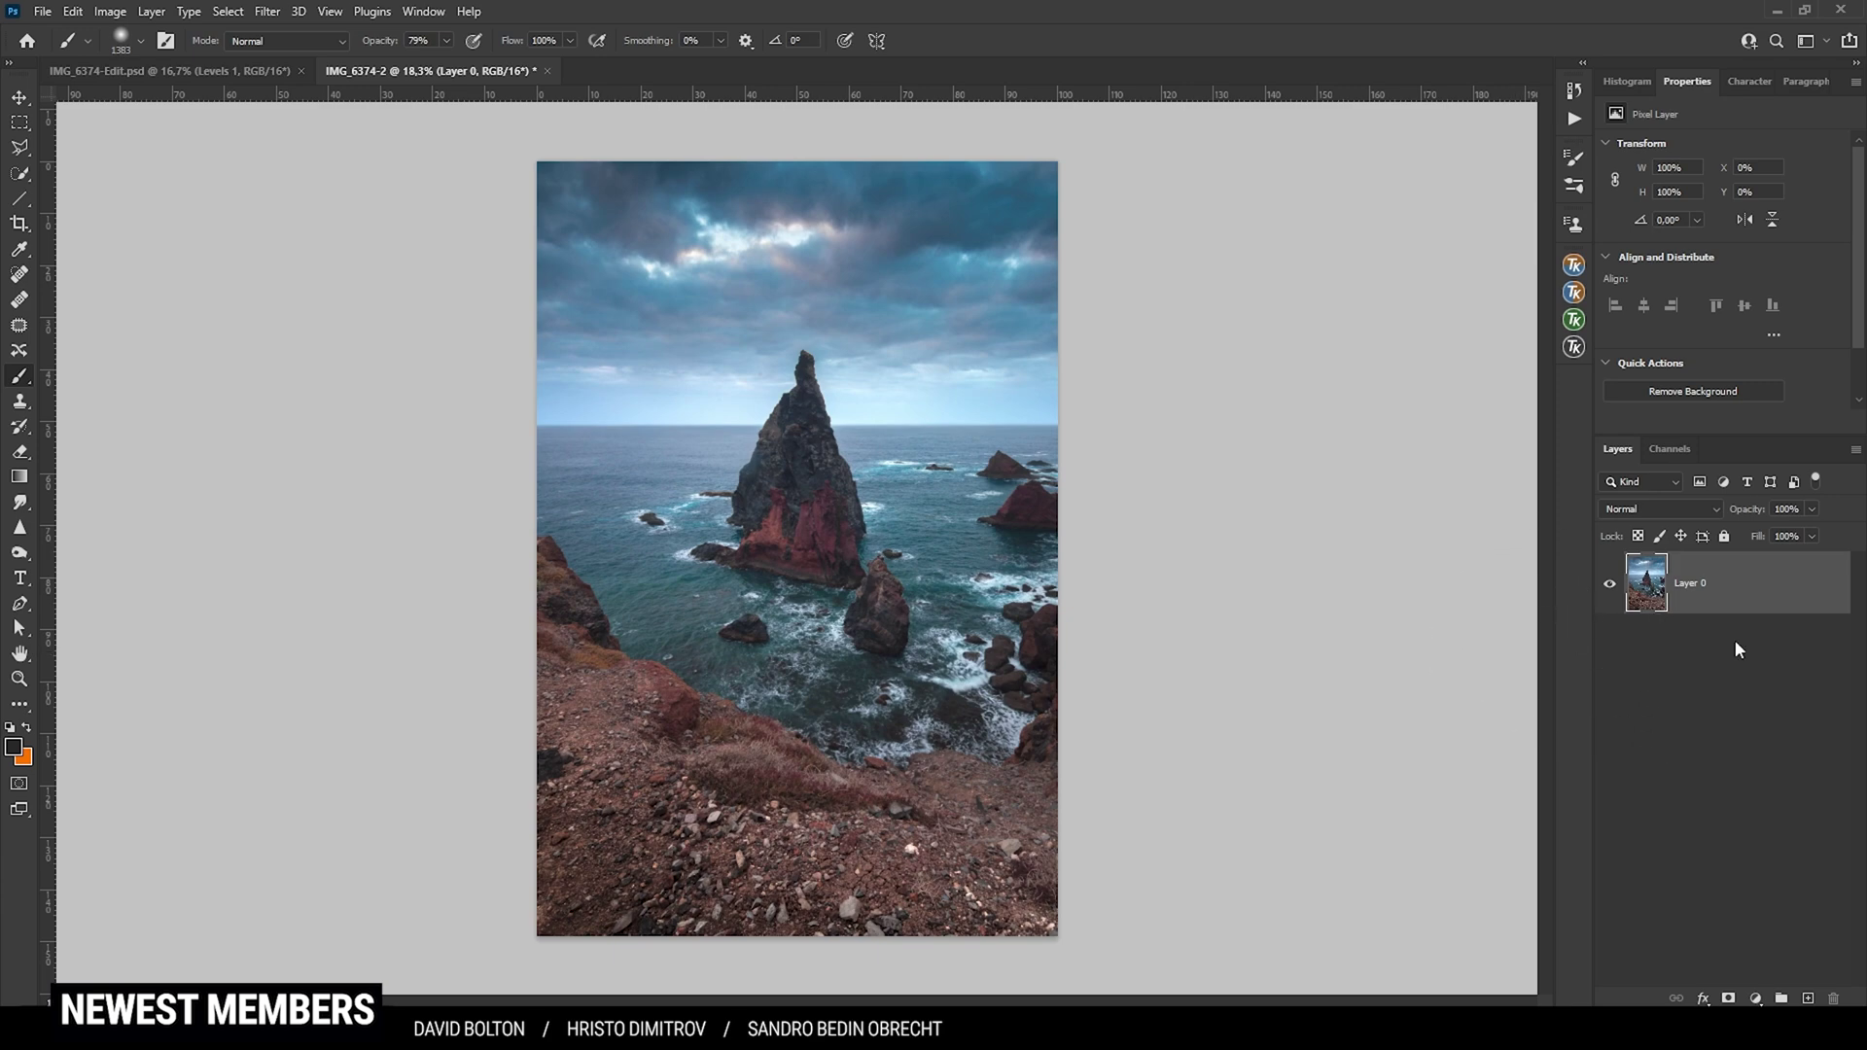
# - Copy the sky from Select > Sky onto Layer 1 and load it as a selection
pyautogui.click(230, 15)
pyautogui.click(256, 258)
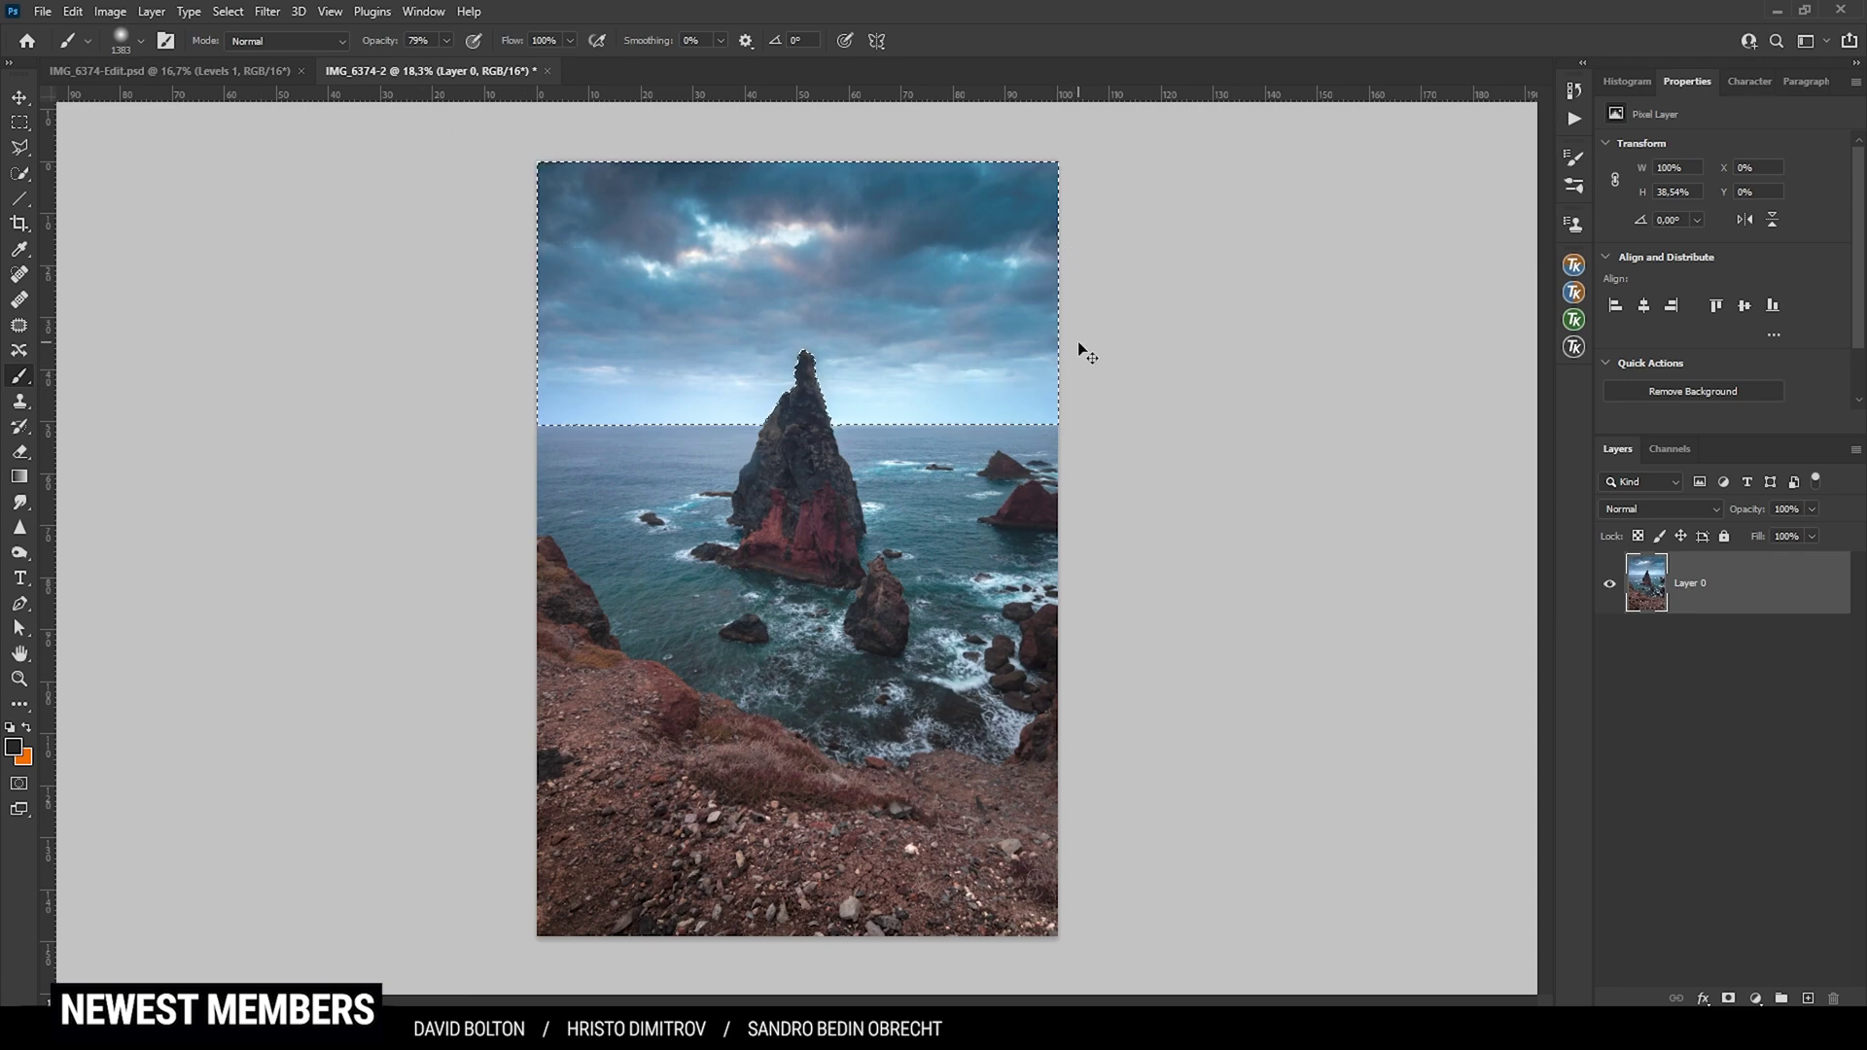
pyautogui.hotkey('ctrl', 'j')
pyautogui.click(1612, 654)
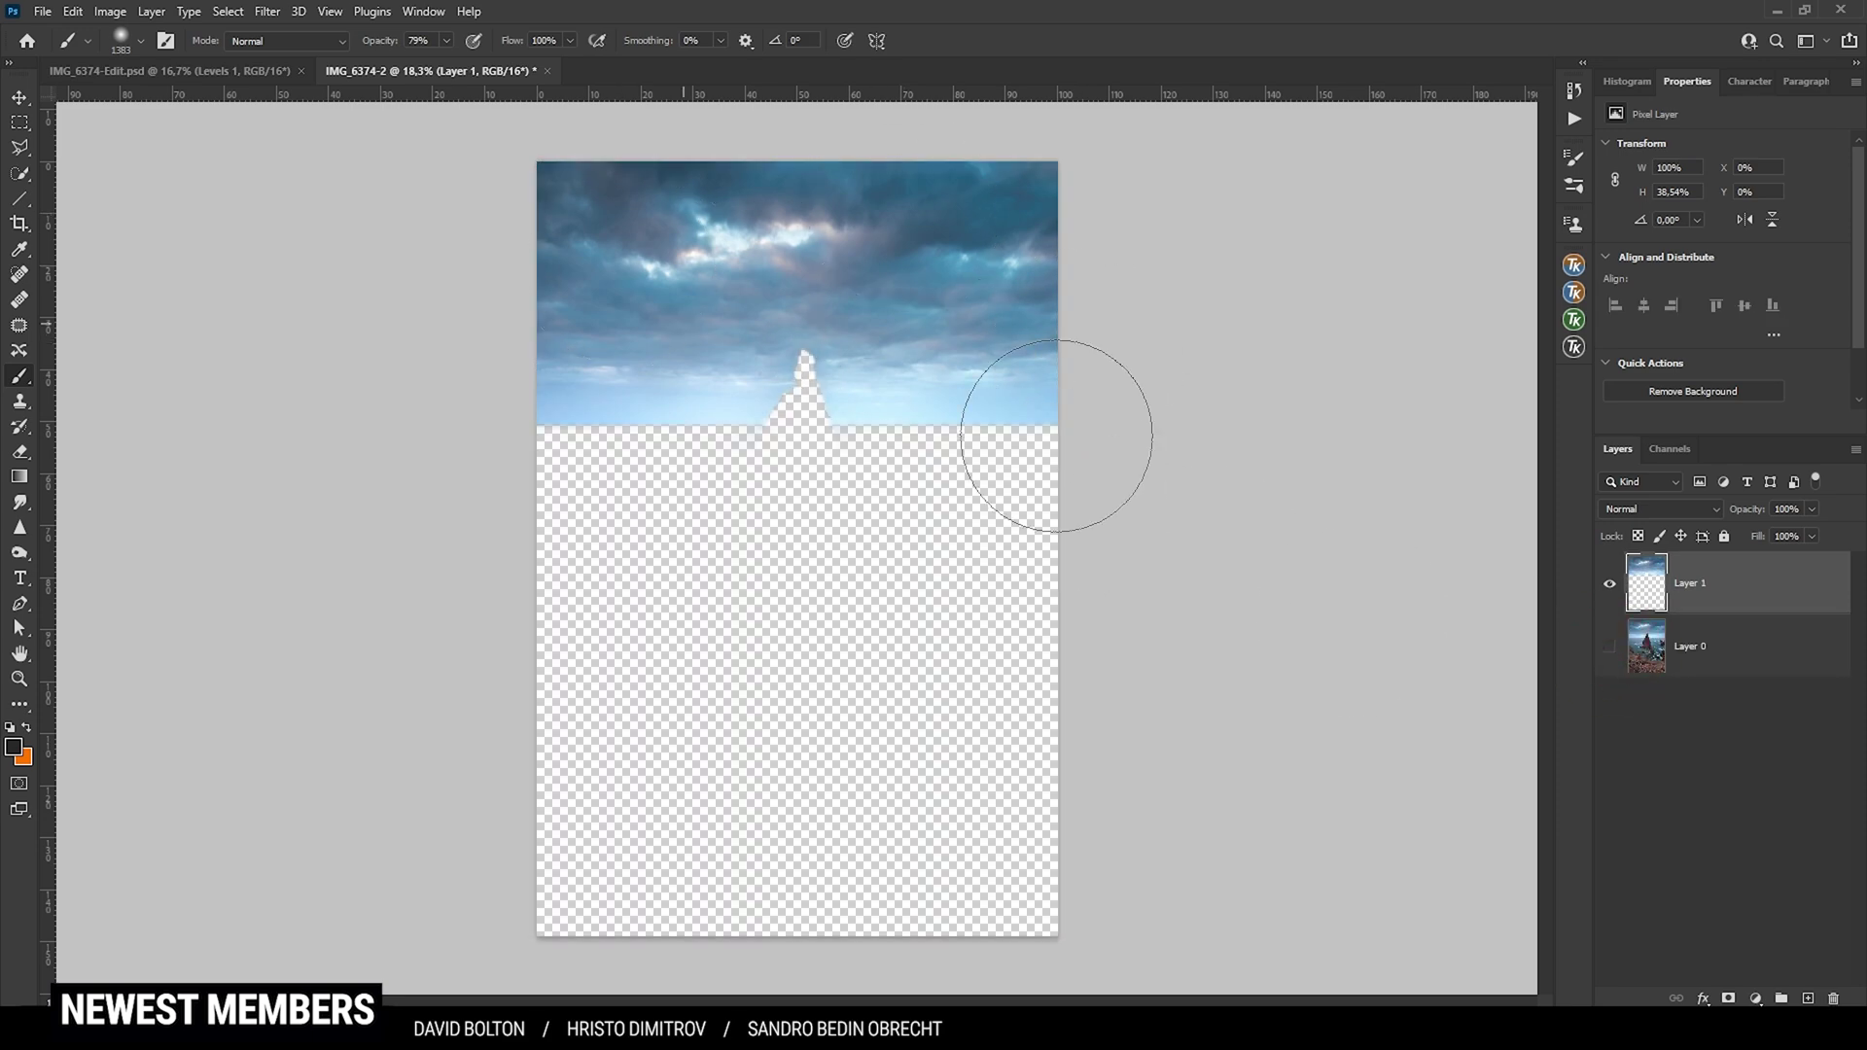
pyautogui.click(1610, 647)
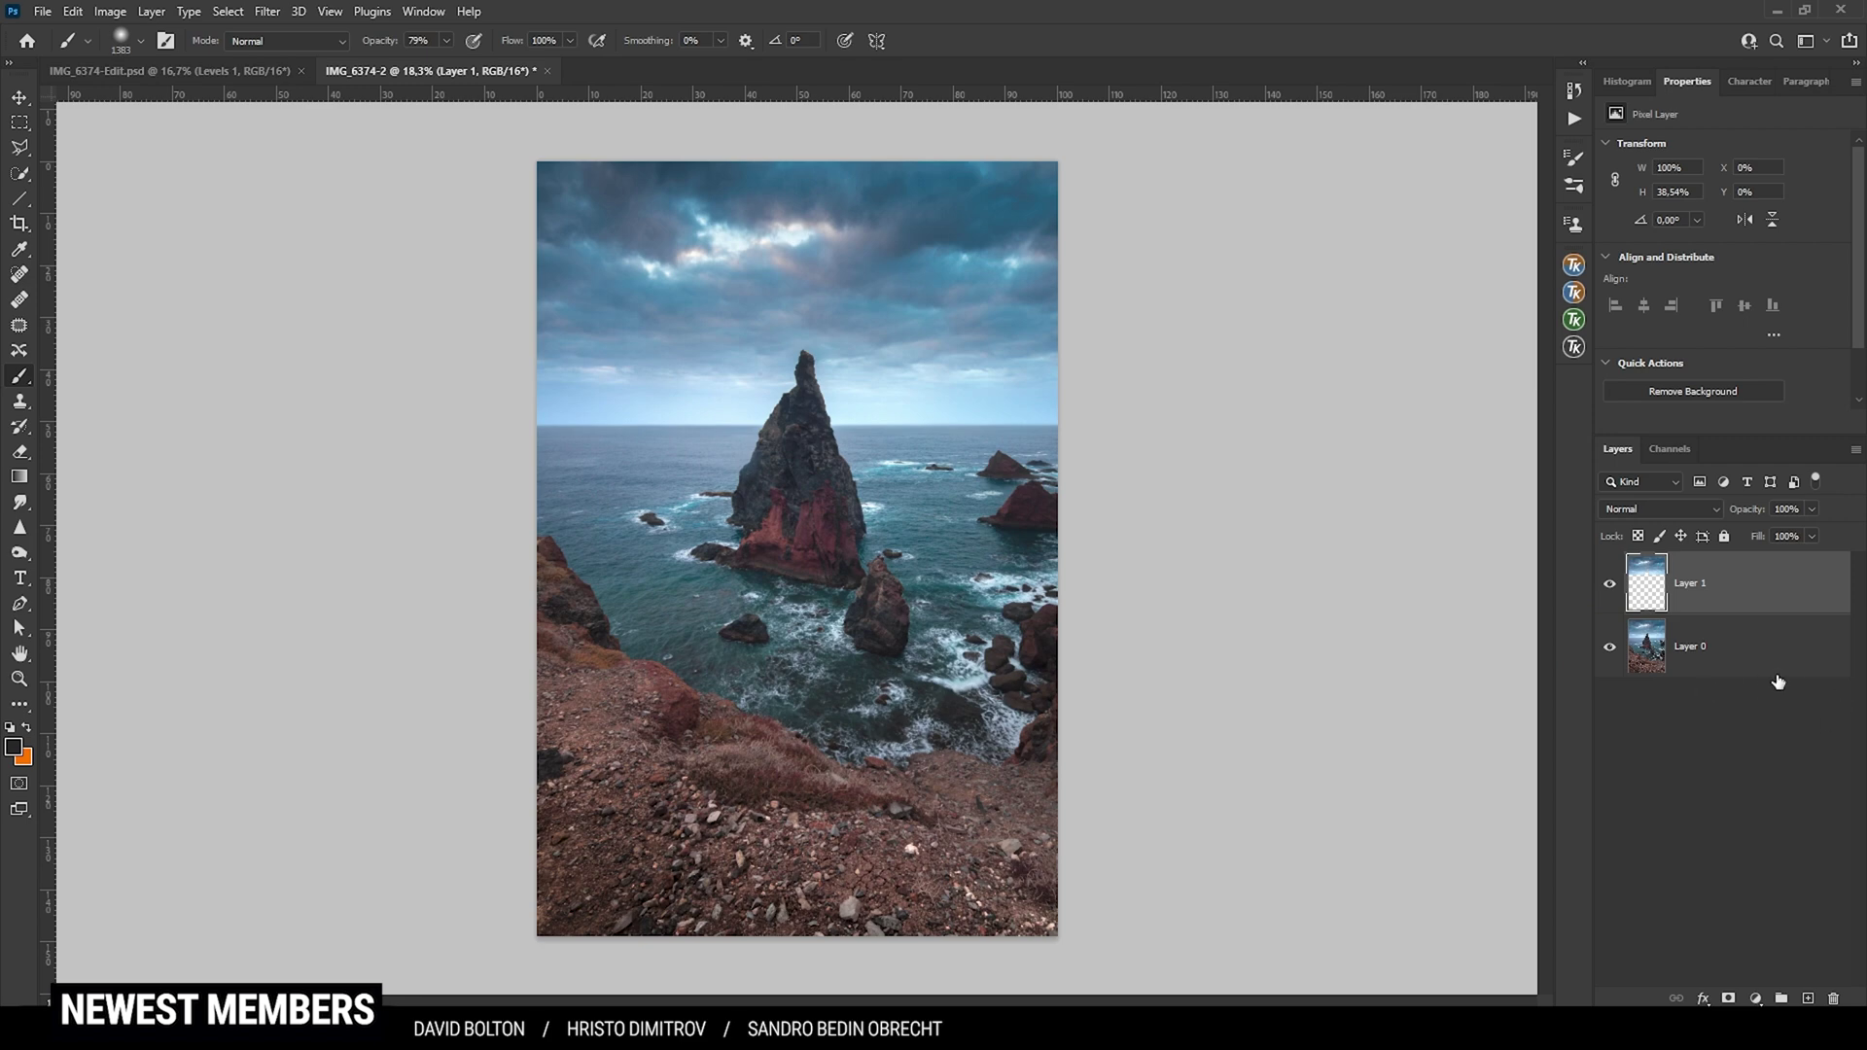
pyautogui.keyDown('ctrl'); pyautogui.click(1647, 582); pyautogui.keyUp('ctrl')
# - Apply a Motion Blur of 0° angle and 169 pixels distance to the sky, then deselect
pyautogui.click(278, 10)
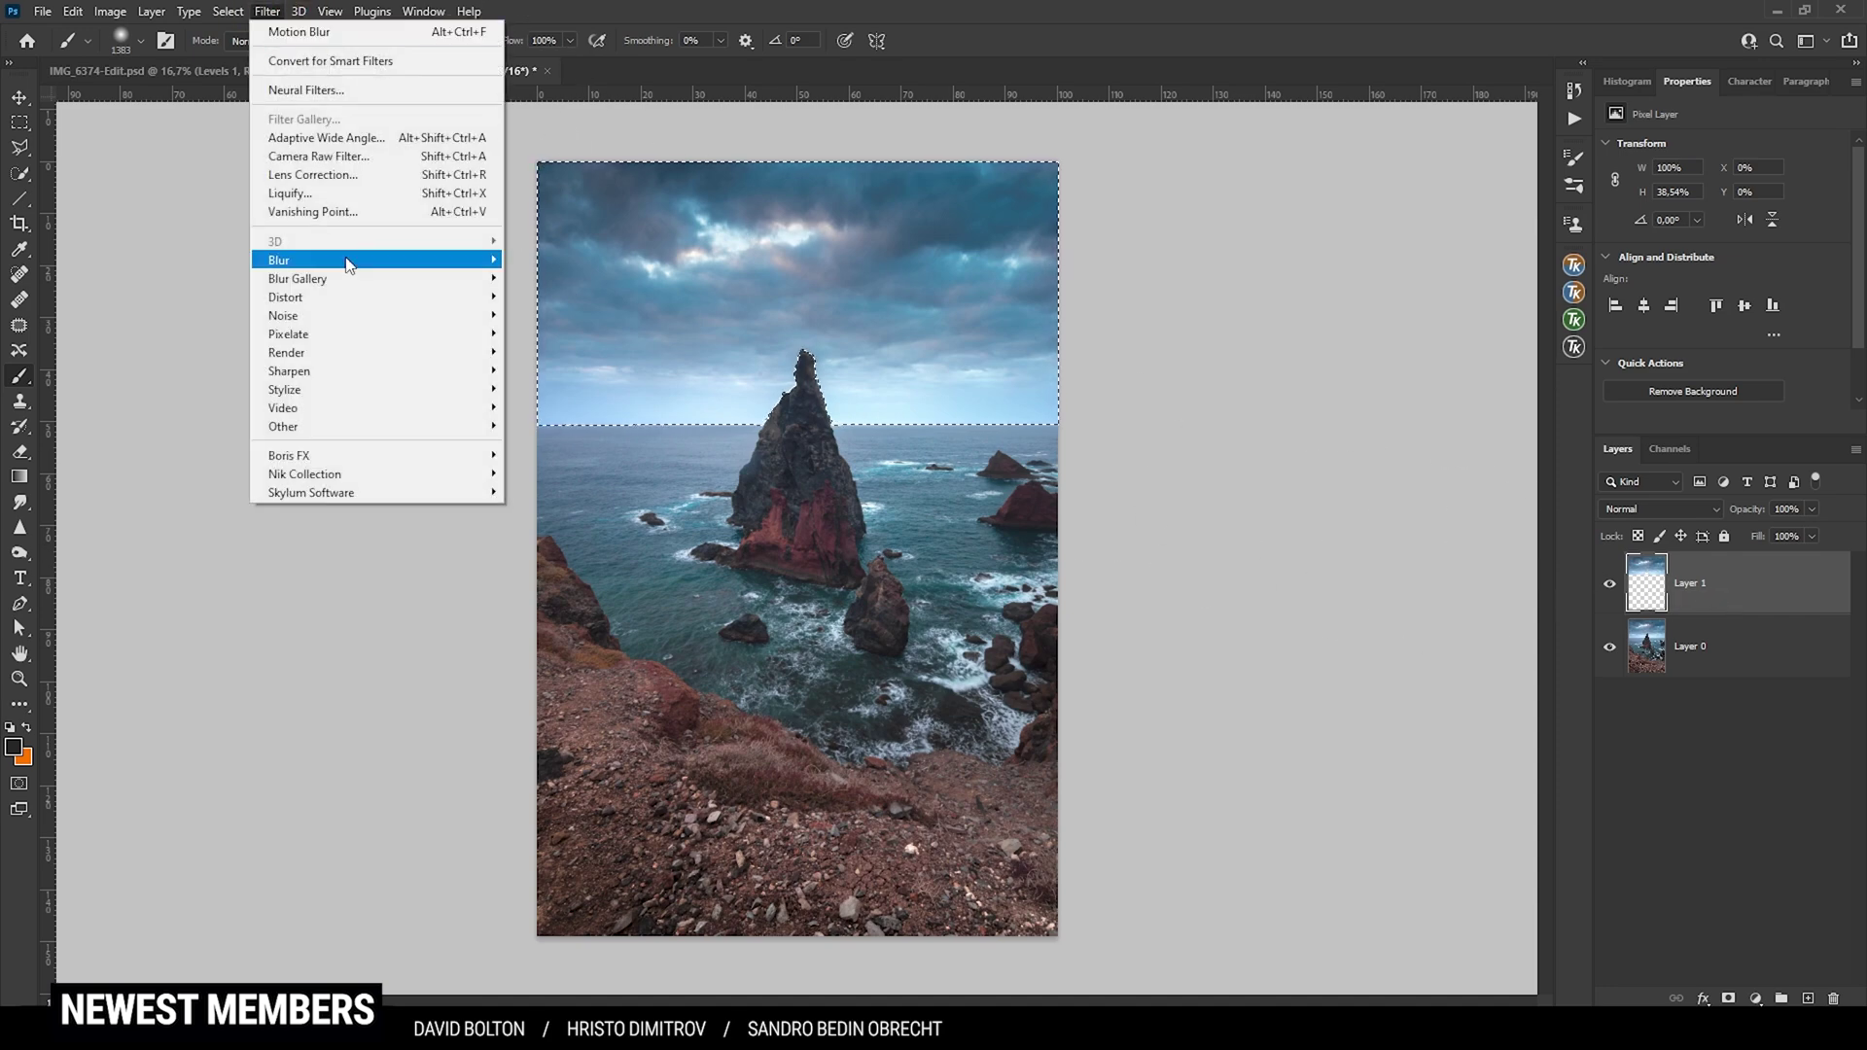
pyautogui.moveTo(355, 269)
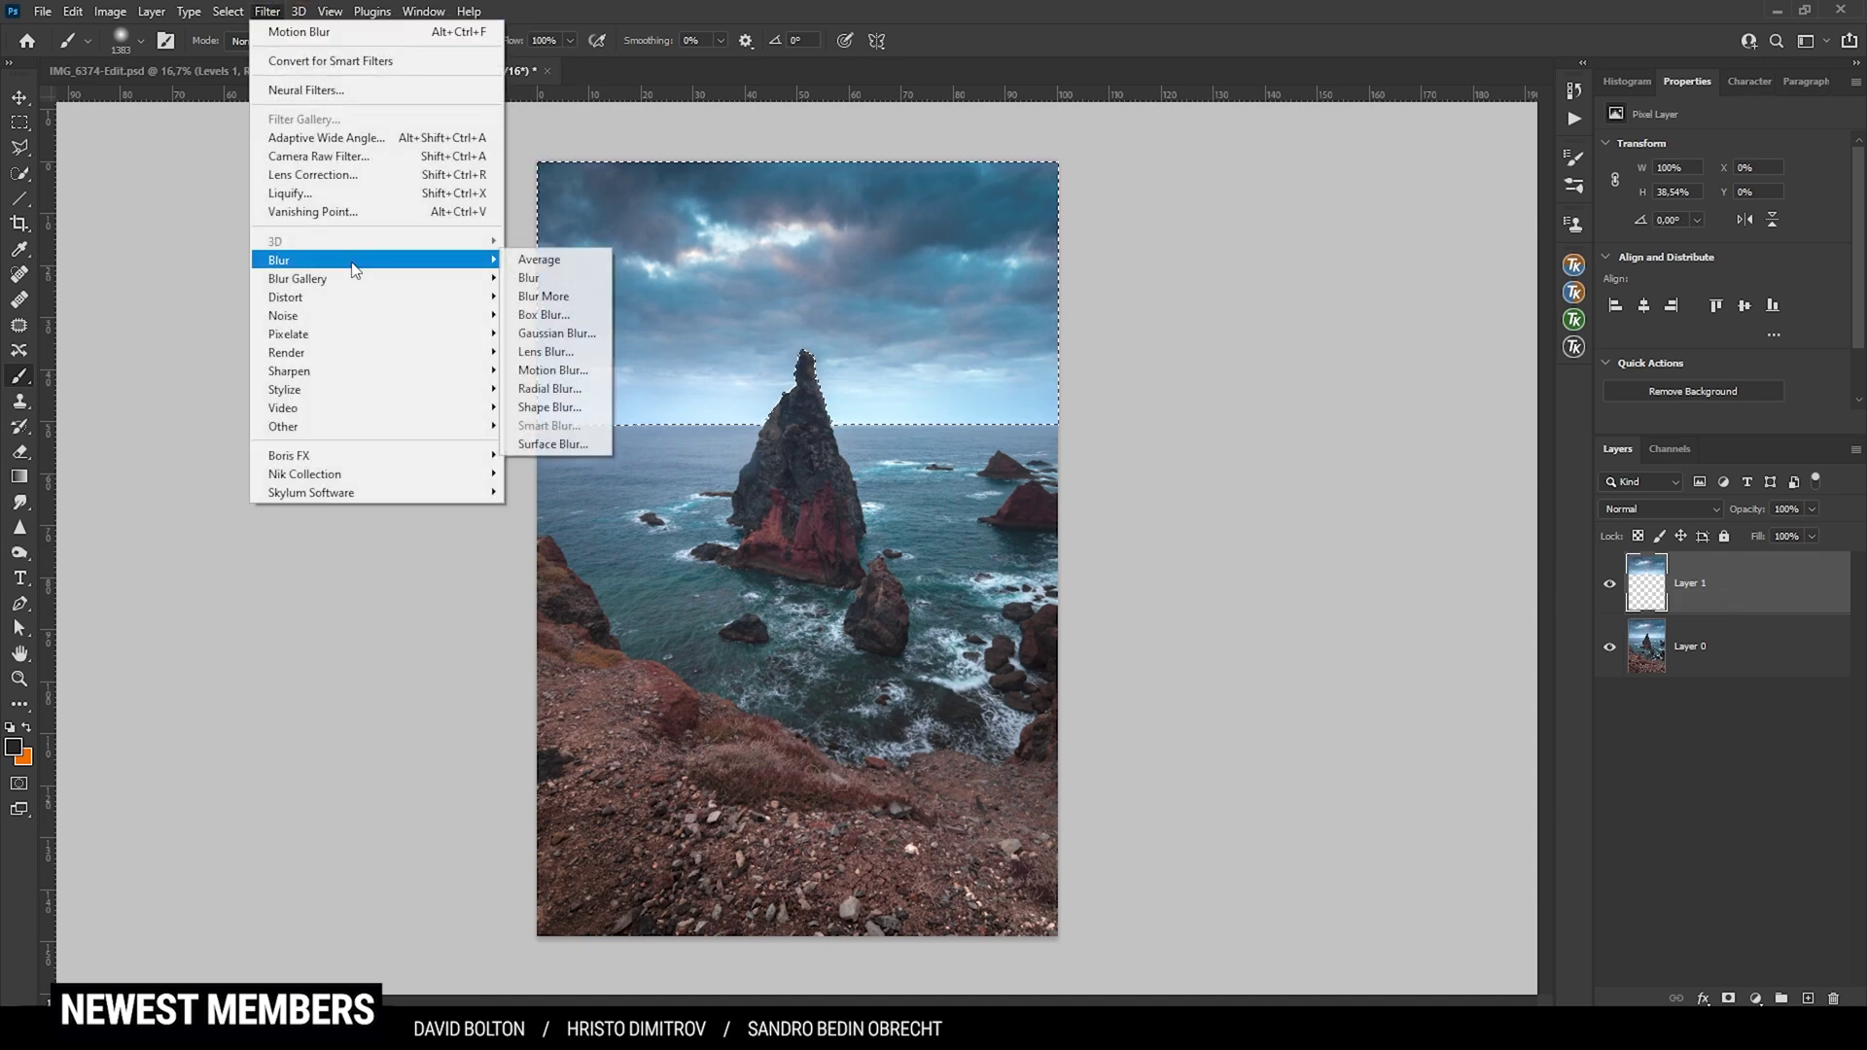
pyautogui.click(554, 369)
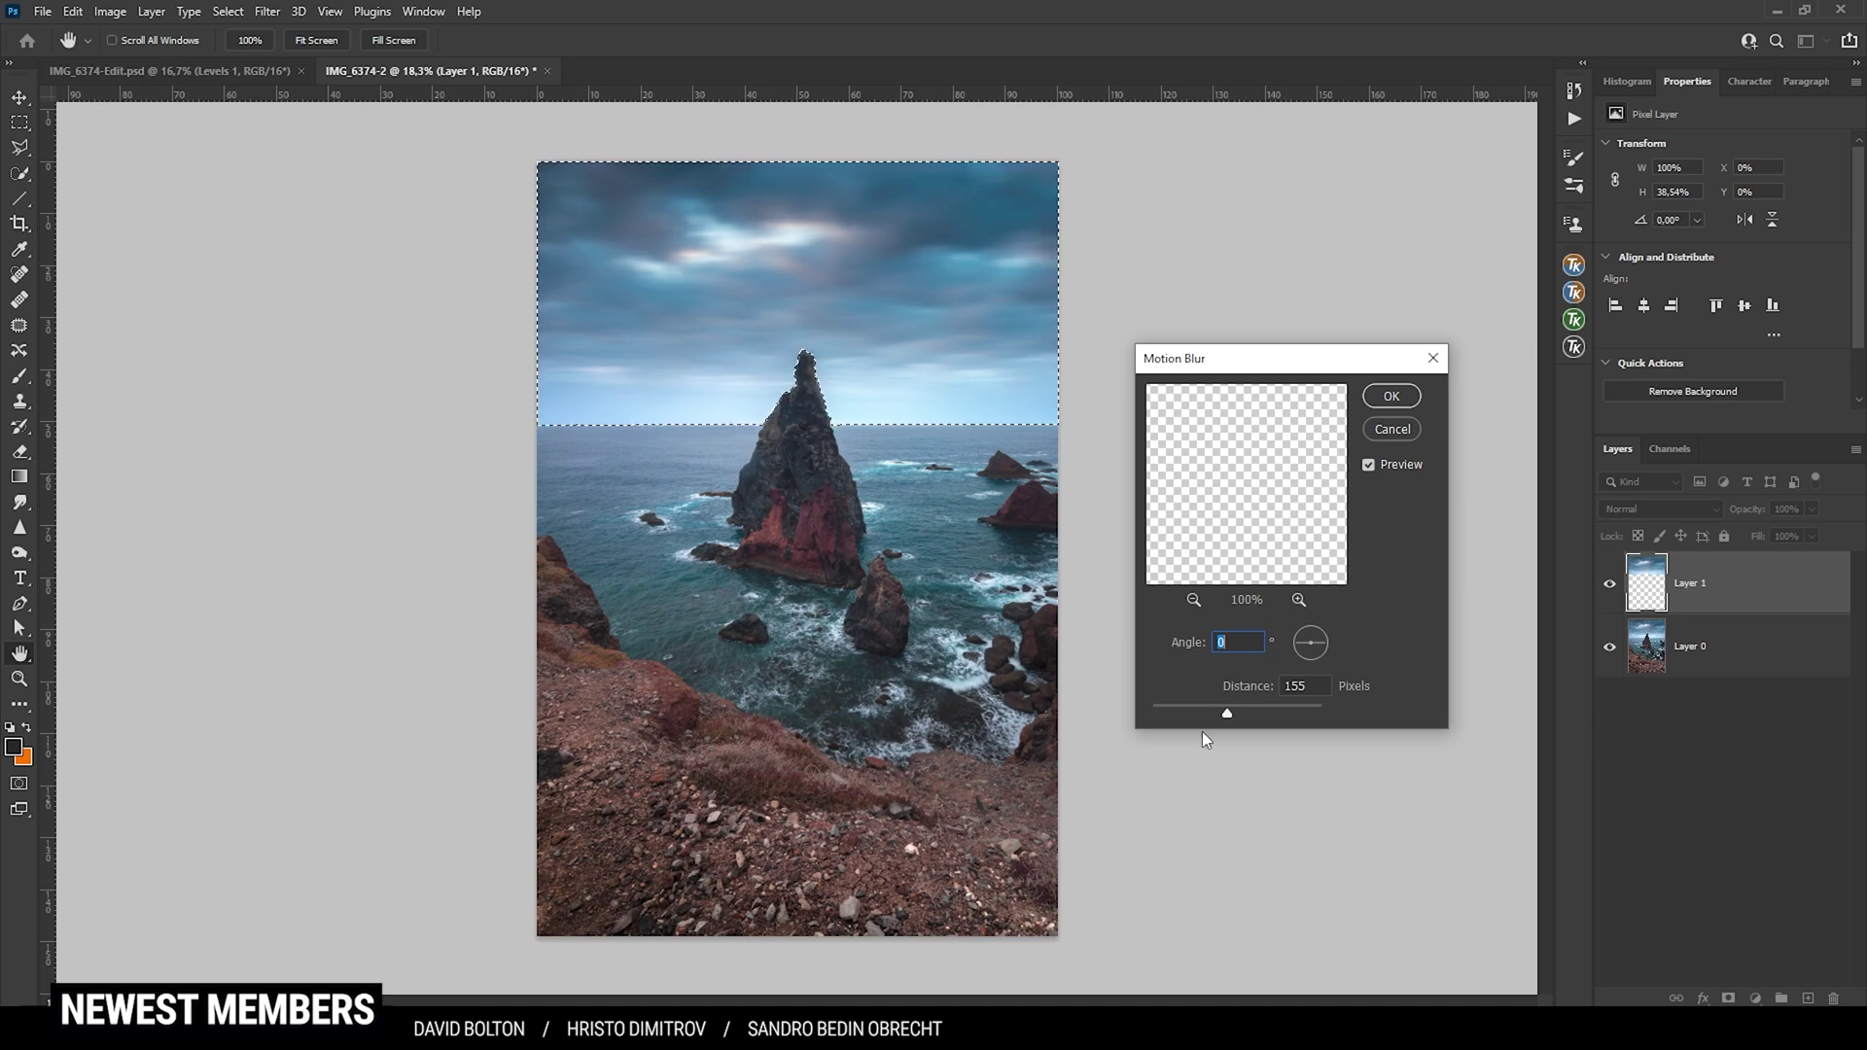
pyautogui.moveTo(1228, 712); pyautogui.dragTo(1231, 716)
pyautogui.click(1401, 395)
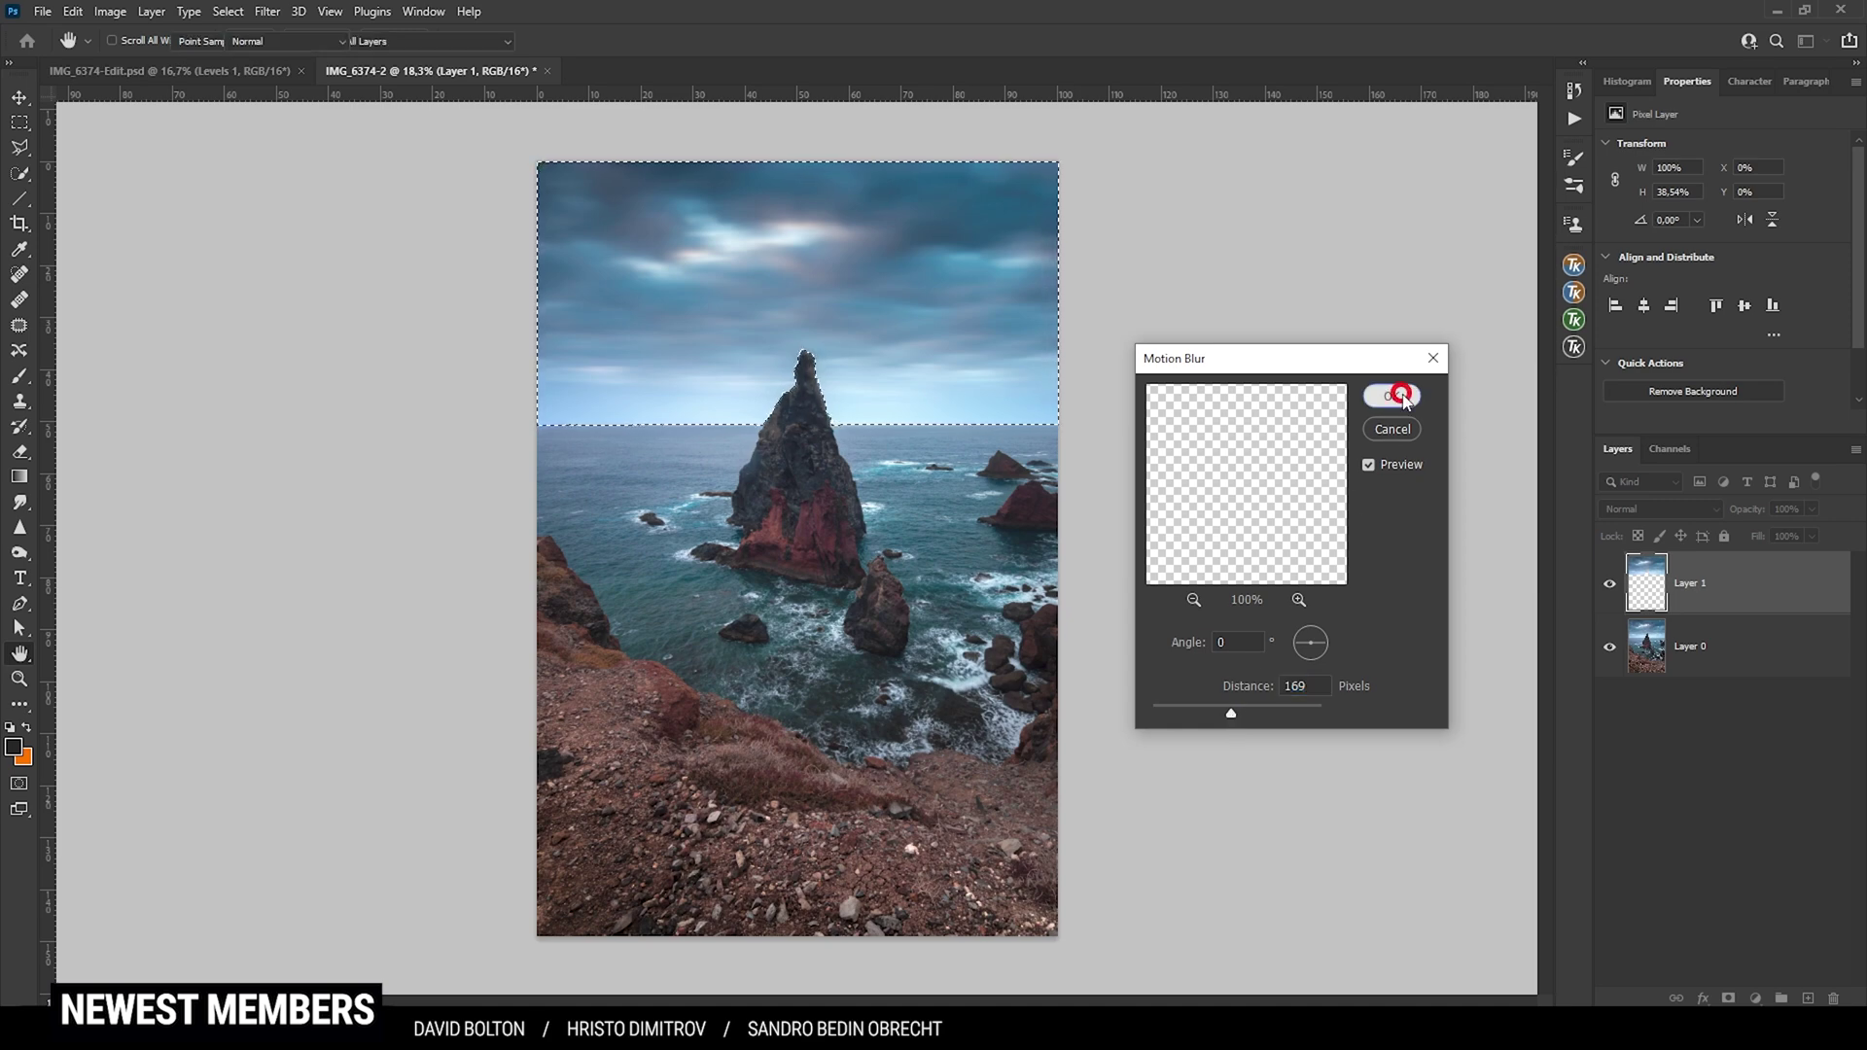
pyautogui.hotkey('ctrl', 'd')
pyautogui.press('b')
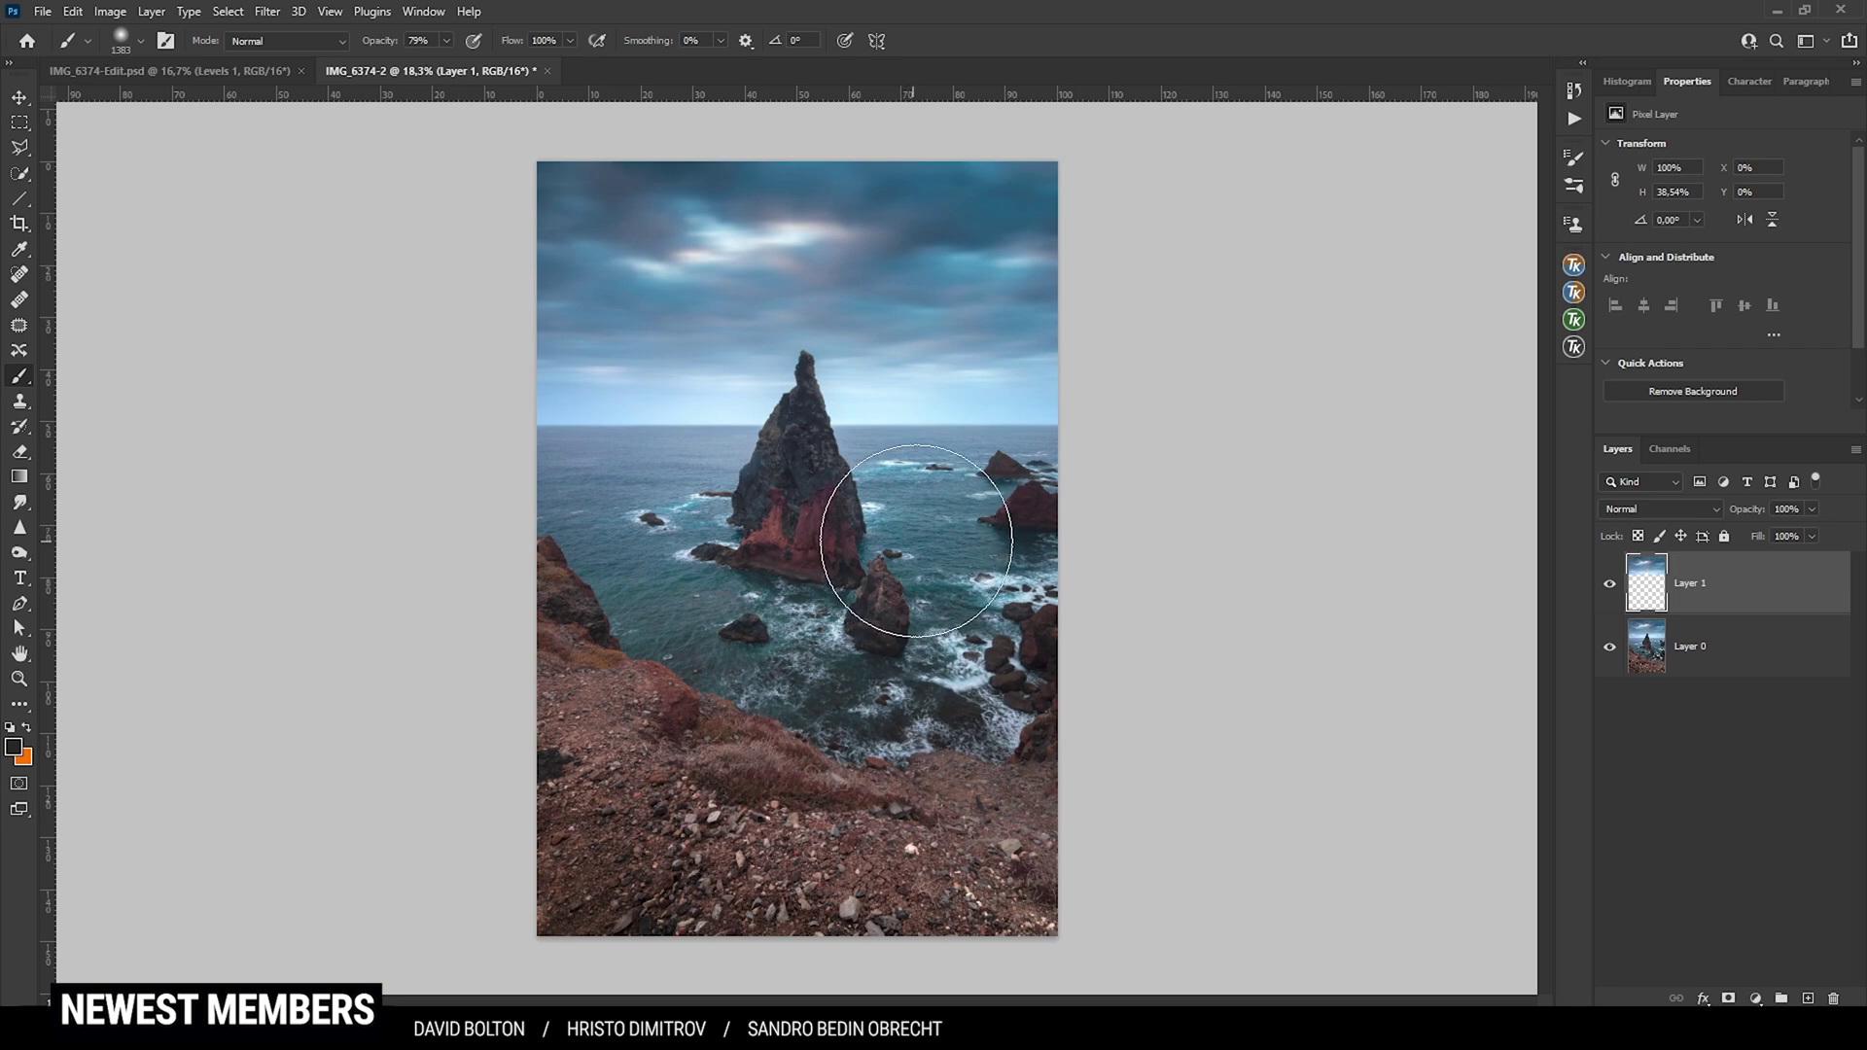
pyautogui.click(1608, 585)
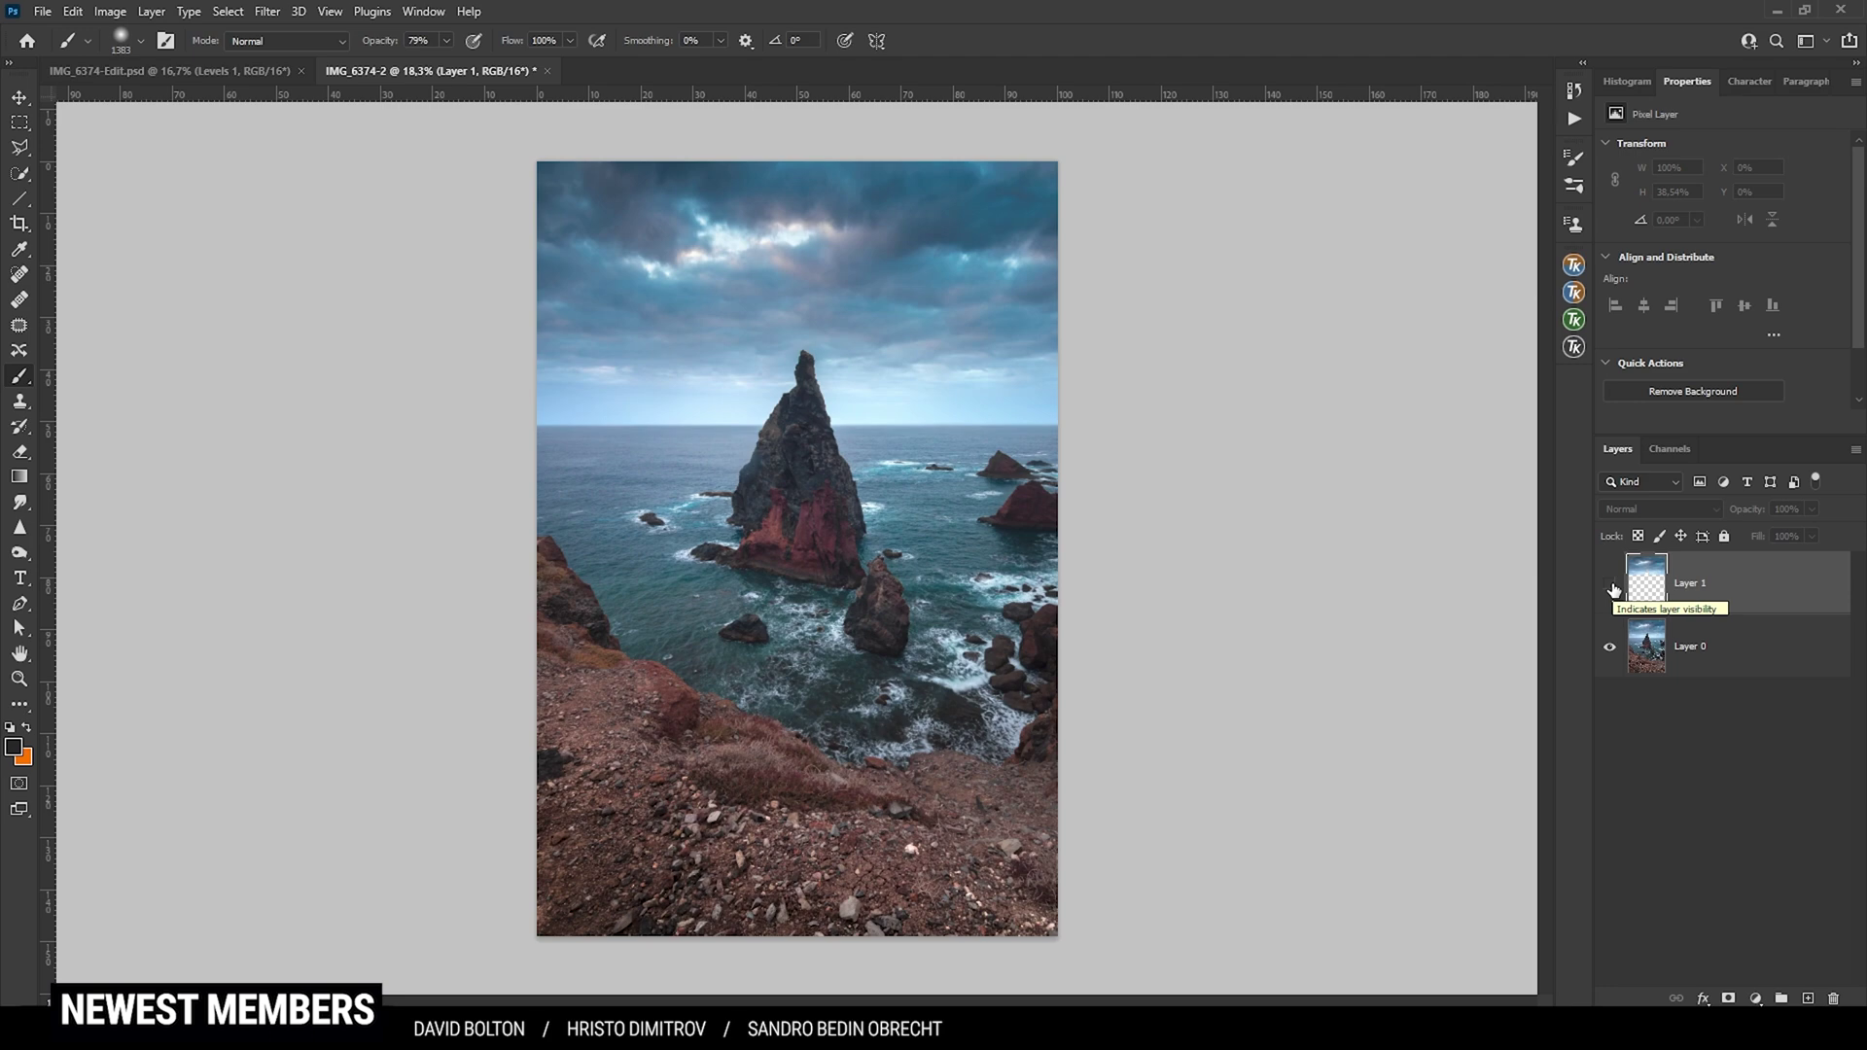
pyautogui.click(1610, 587)
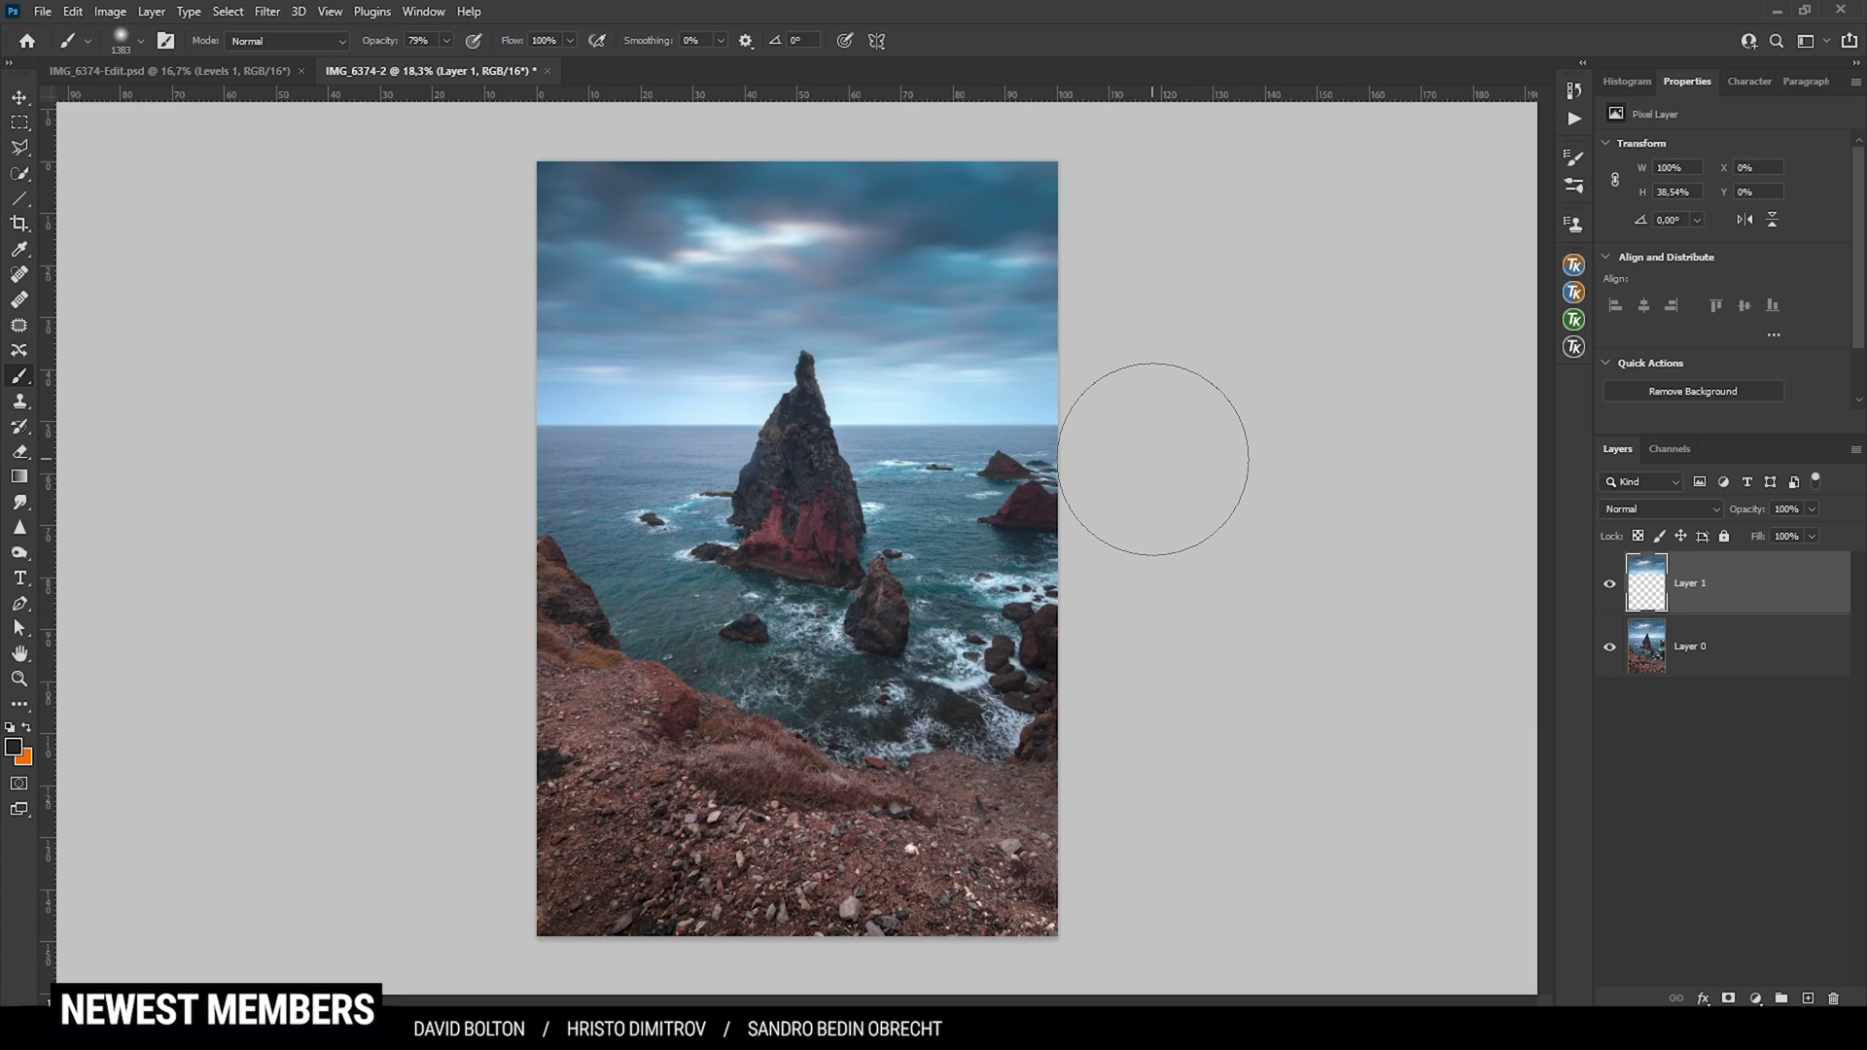
# - Add a new empty layer set to Soft Light blending
pyautogui.hotkey('ctrl', 'shift', 'alt', 'n')
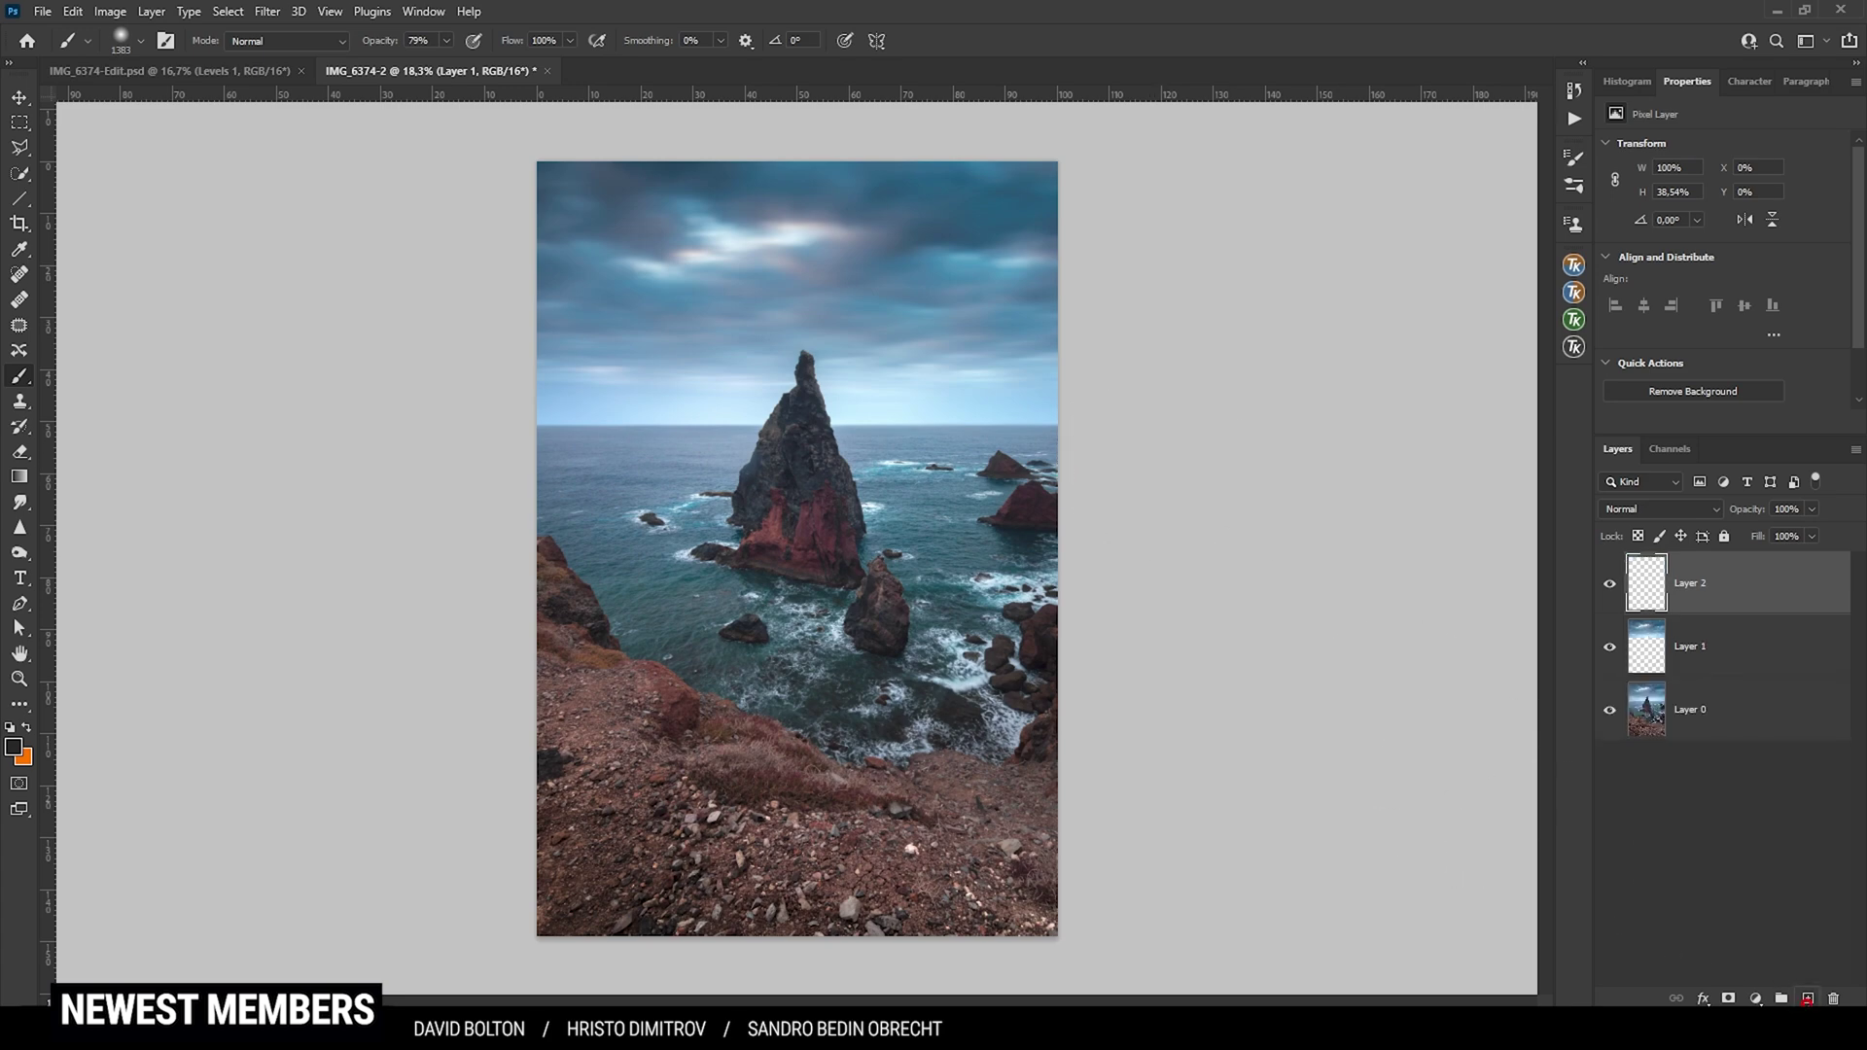
pyautogui.click(1653, 509)
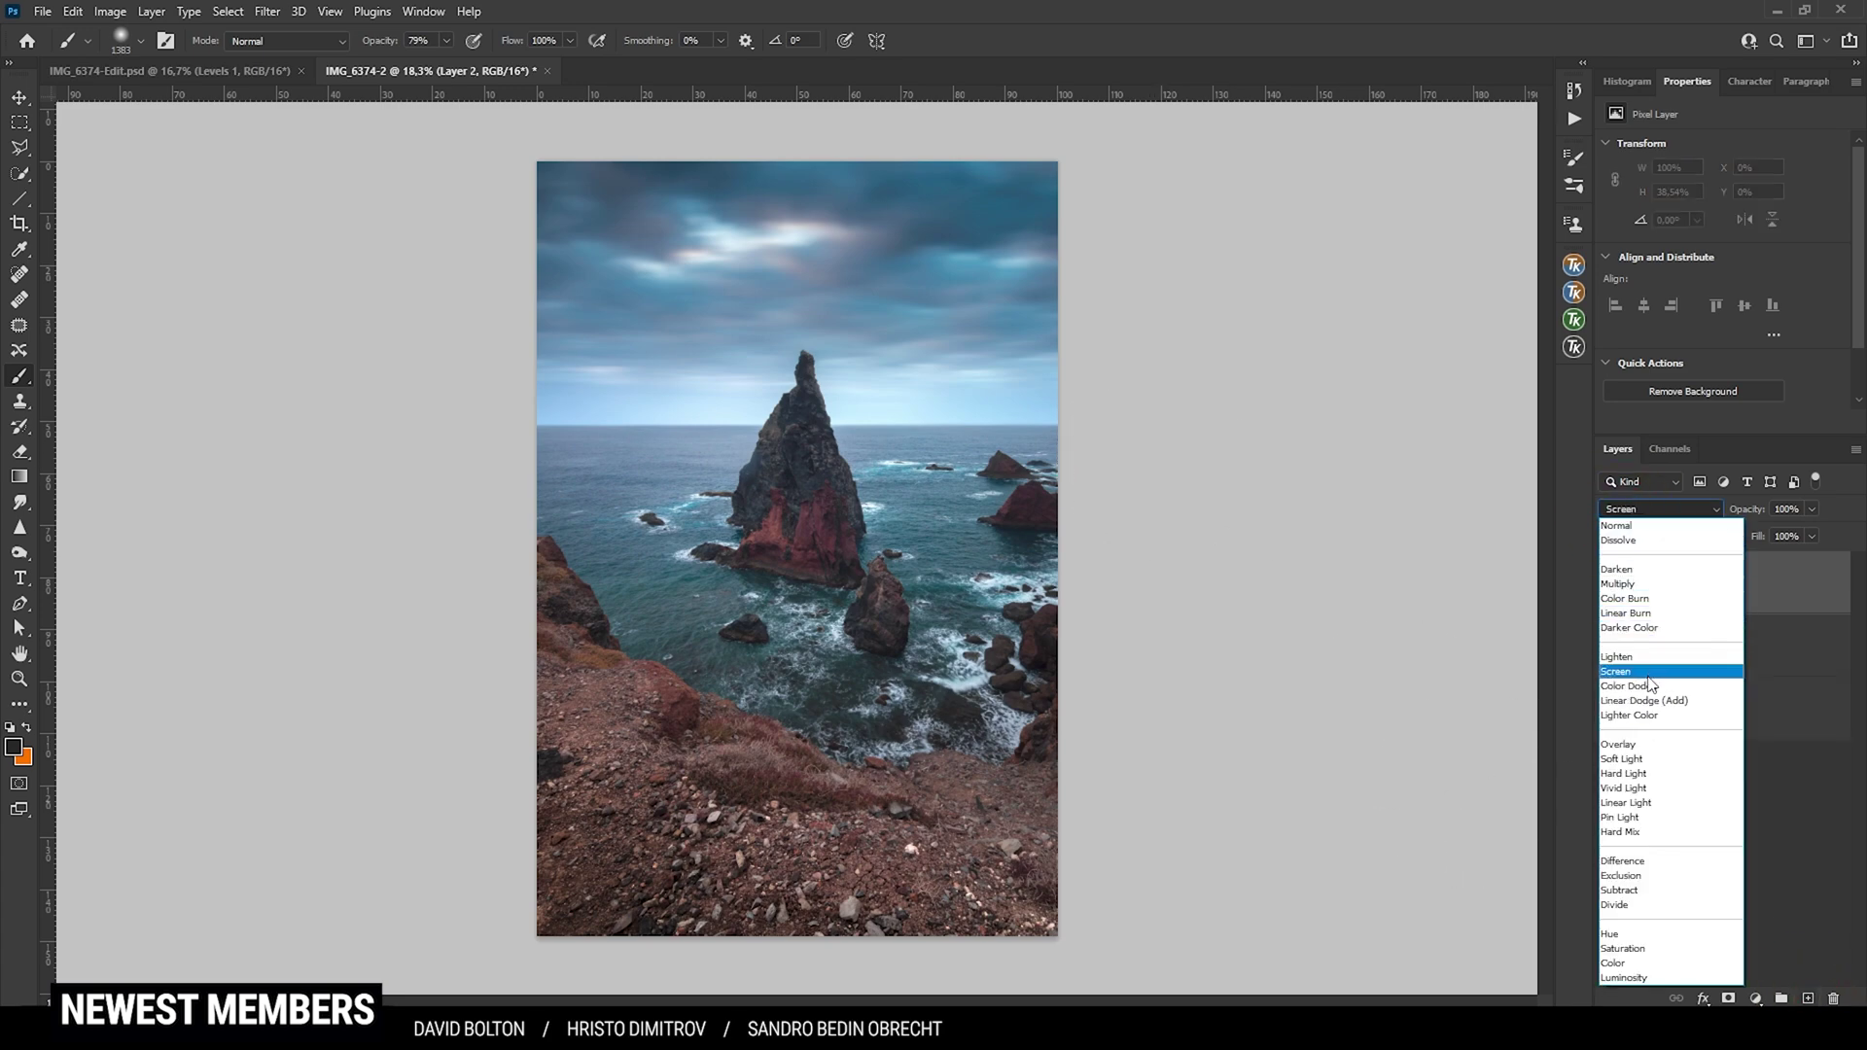
pyautogui.click(1665, 767)
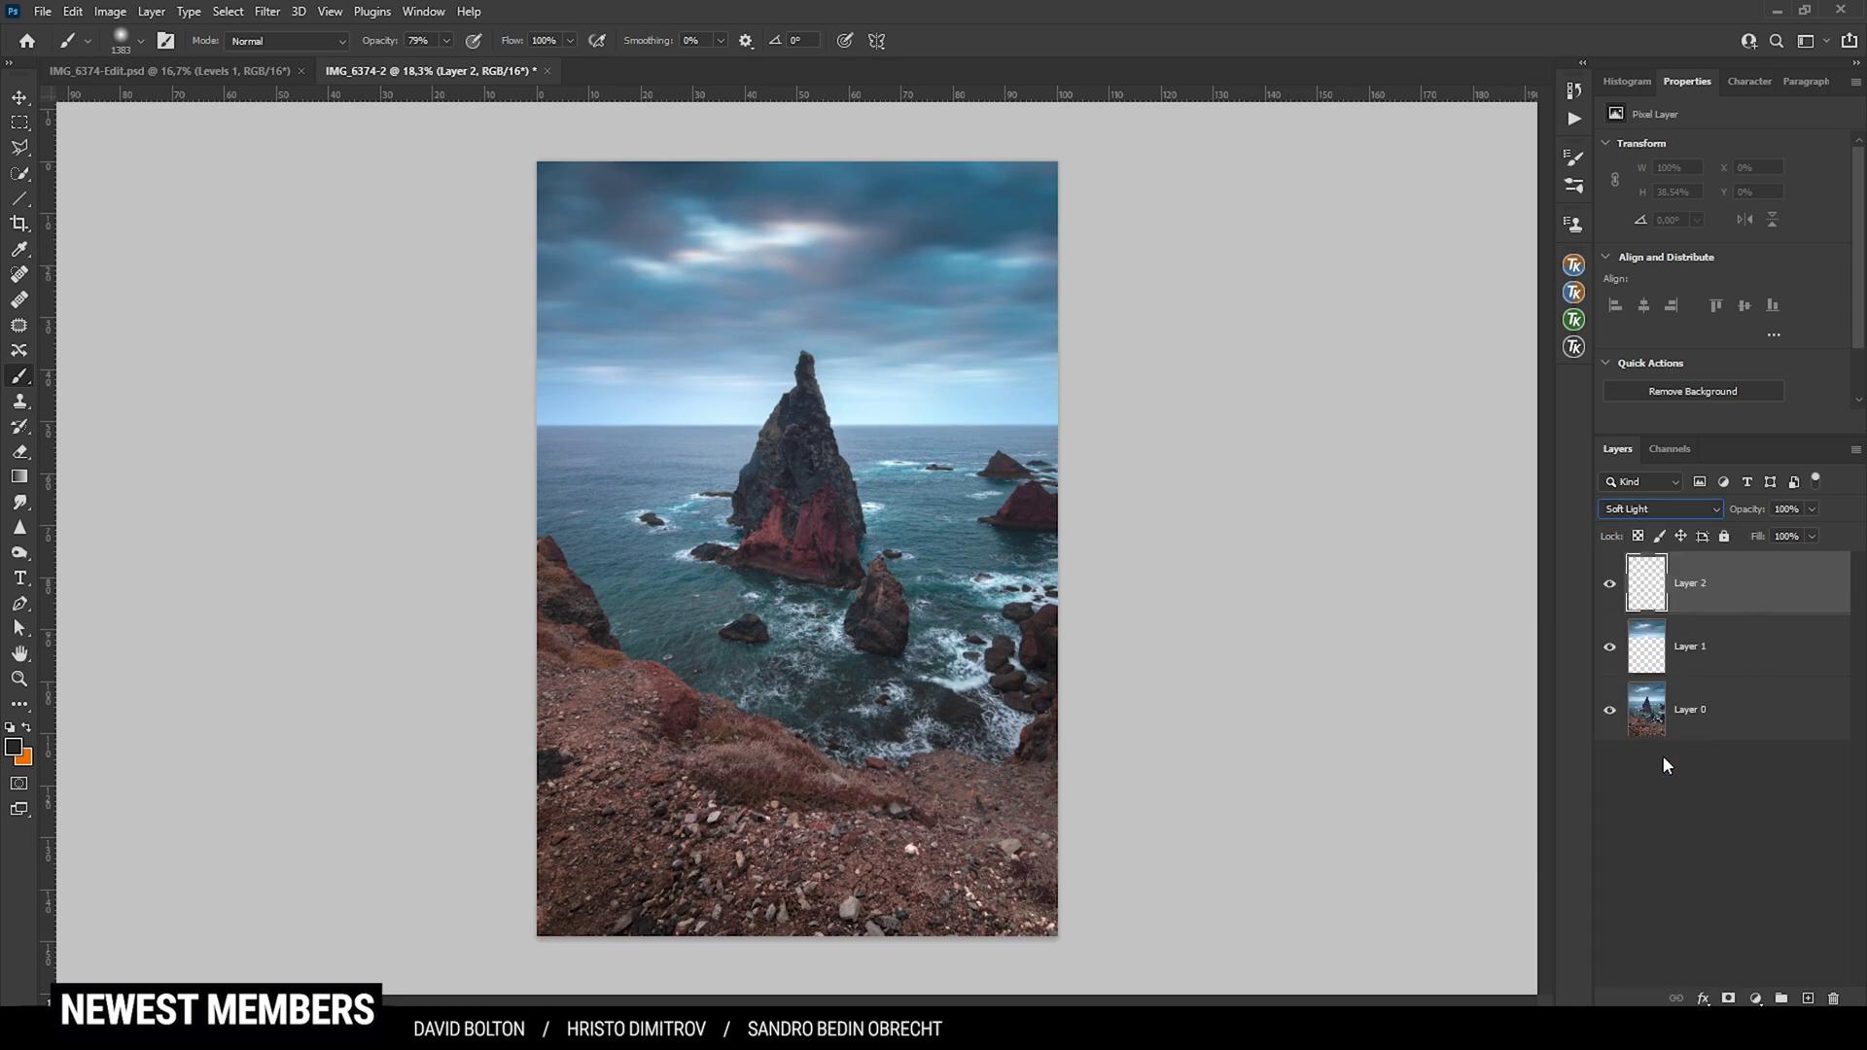
# - Paint a 26%-opacity glow of sampled sky blue along the horizon around the sea stack
pyautogui.keyDown('alt'); pyautogui.click(758, 415); pyautogui.keyUp('alt')
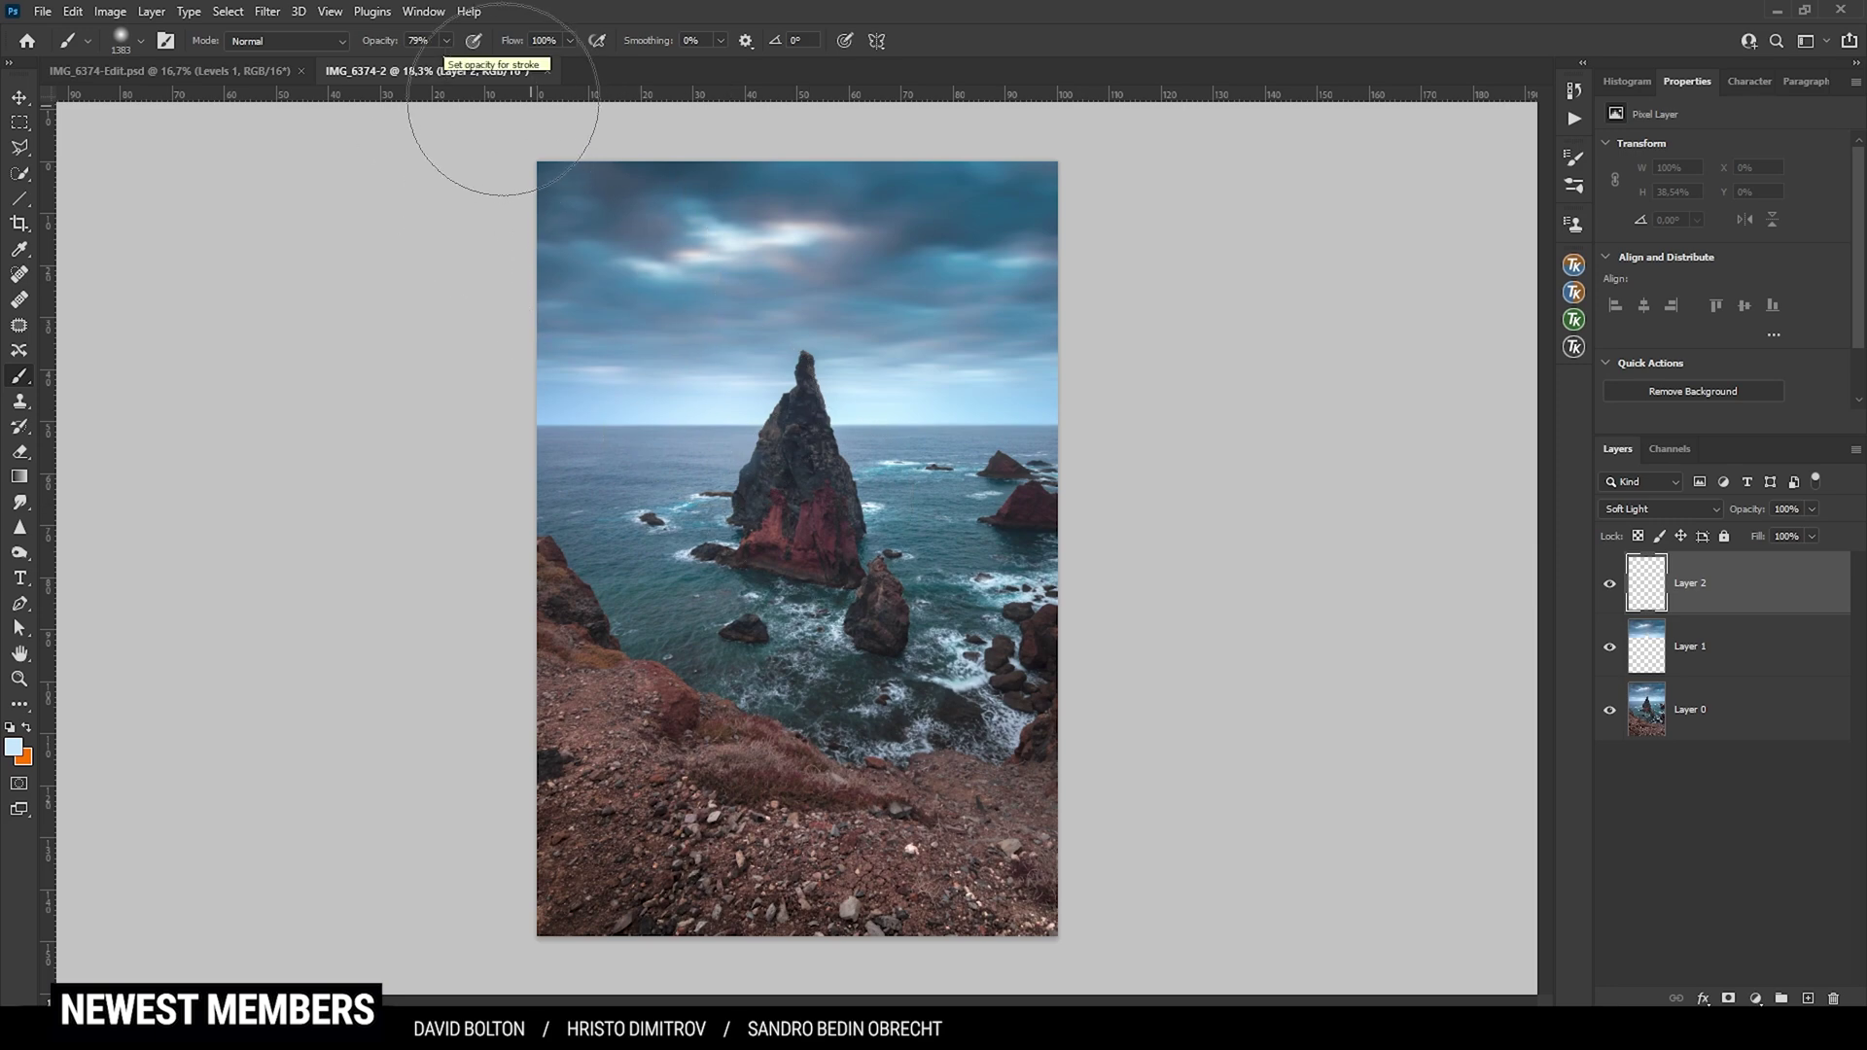
pyautogui.click(446, 40)
pyautogui.moveTo(442, 65); pyautogui.dragTo(400, 65)
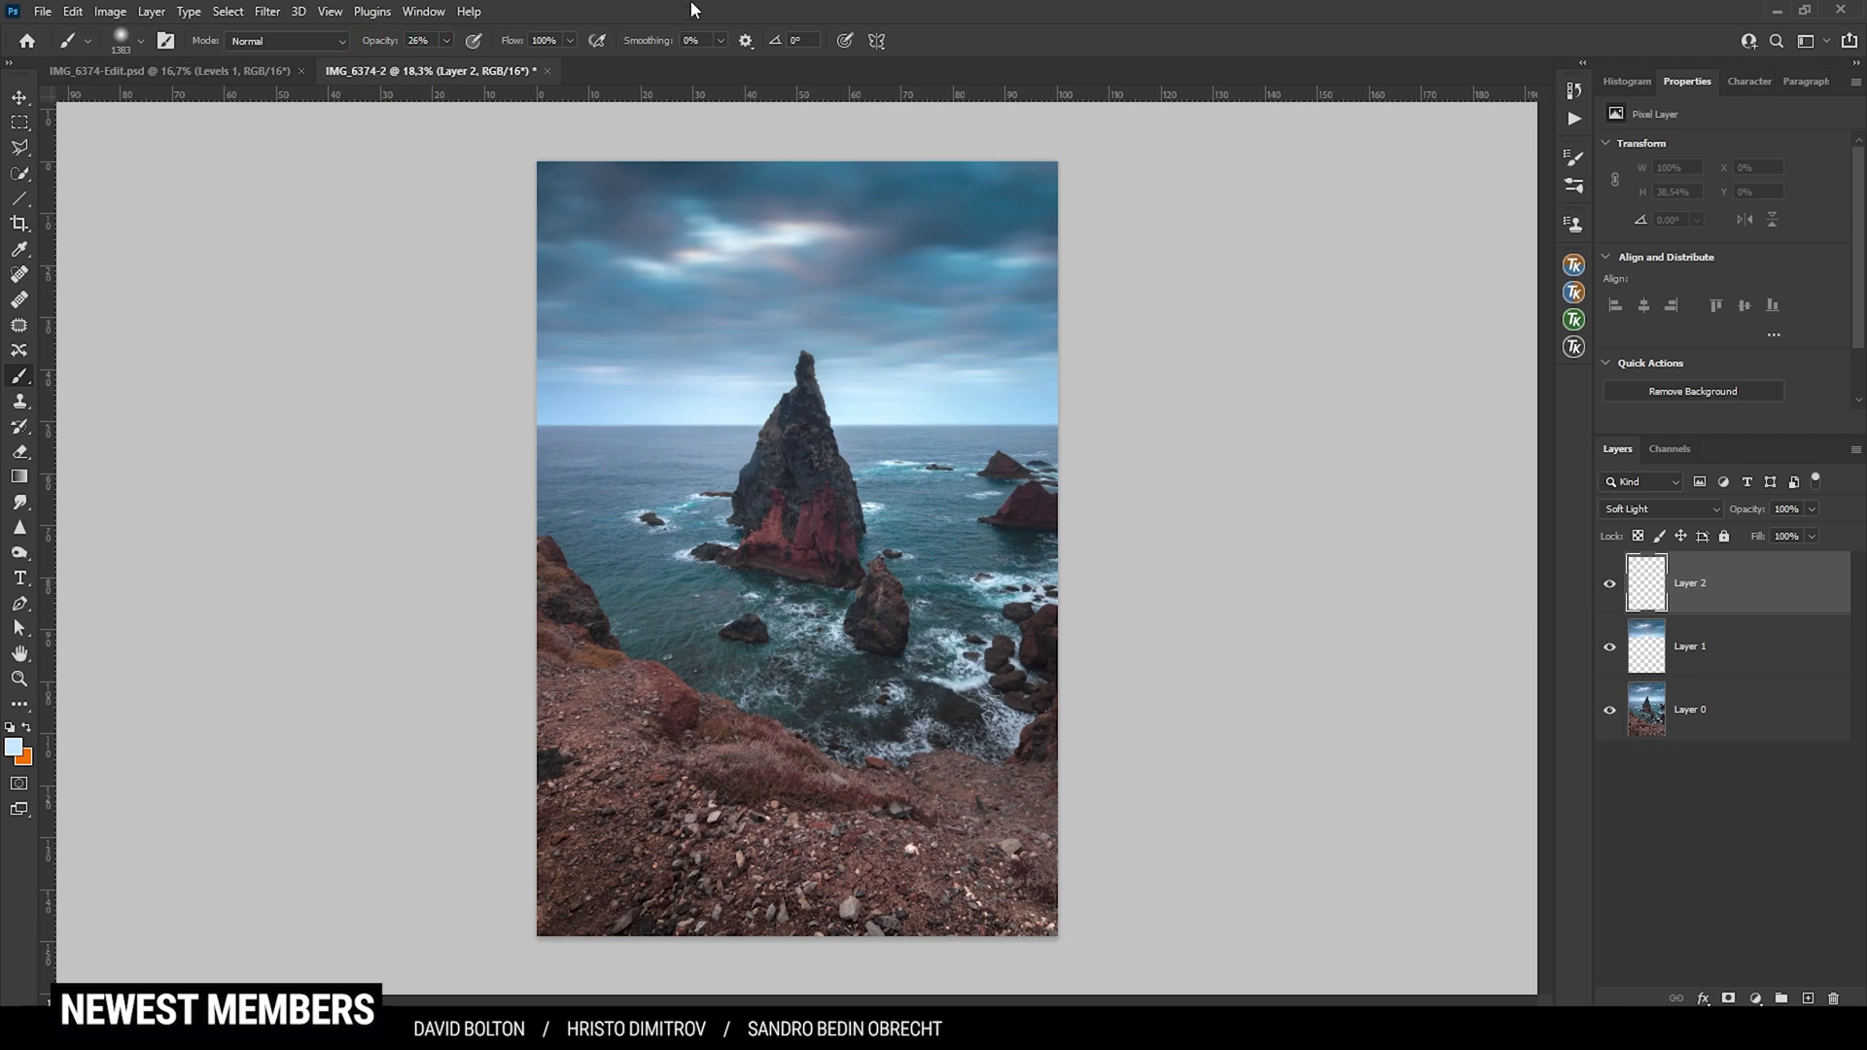
pyautogui.moveTo(738, 401)
pyautogui.mouseDown()
pyautogui.moveTo(716, 395)
pyautogui.moveTo(758, 370)
pyautogui.moveTo(679, 395)
pyautogui.moveTo(533, 387)
pyautogui.mouseUp()
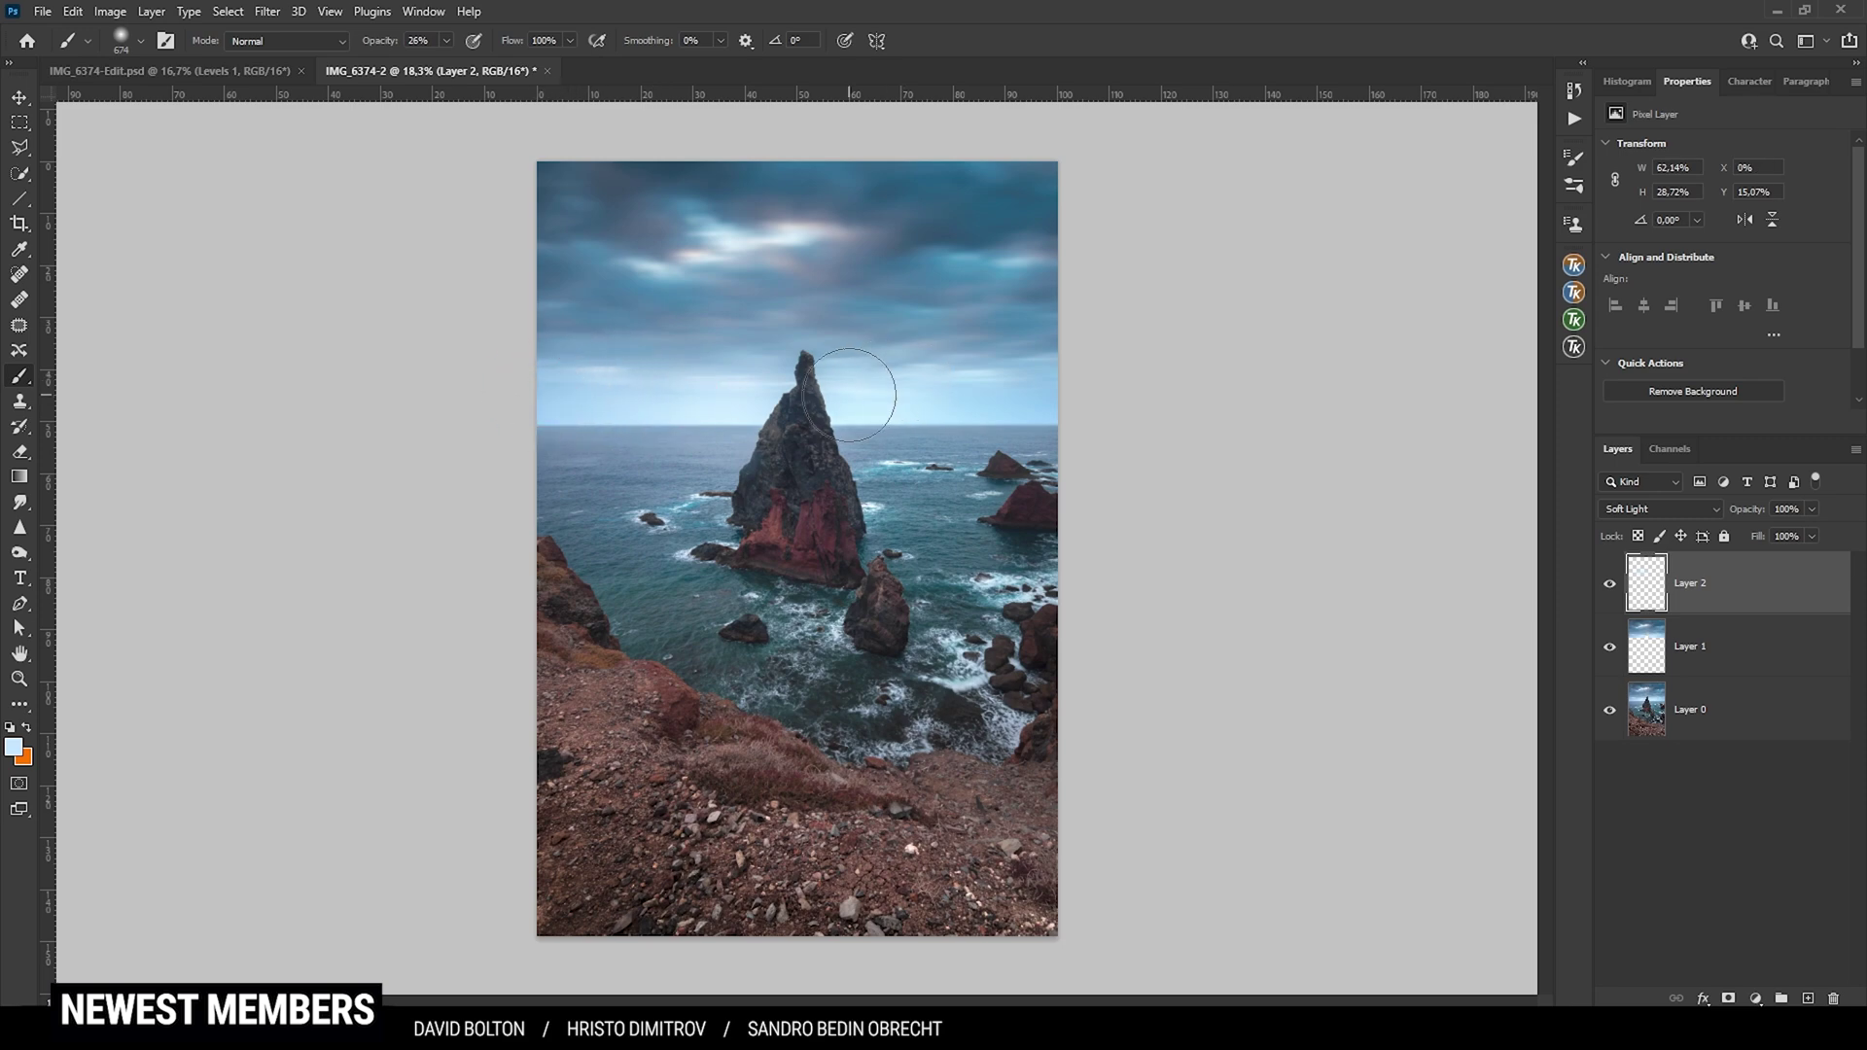
pyautogui.moveTo(863, 387)
pyautogui.mouseDown()
pyautogui.moveTo(987, 393)
pyautogui.moveTo(636, 402)
pyautogui.moveTo(950, 383)
pyautogui.mouseUp()
# - Change the foreground colour to a slightly paler blue
pyautogui.click(13, 746)
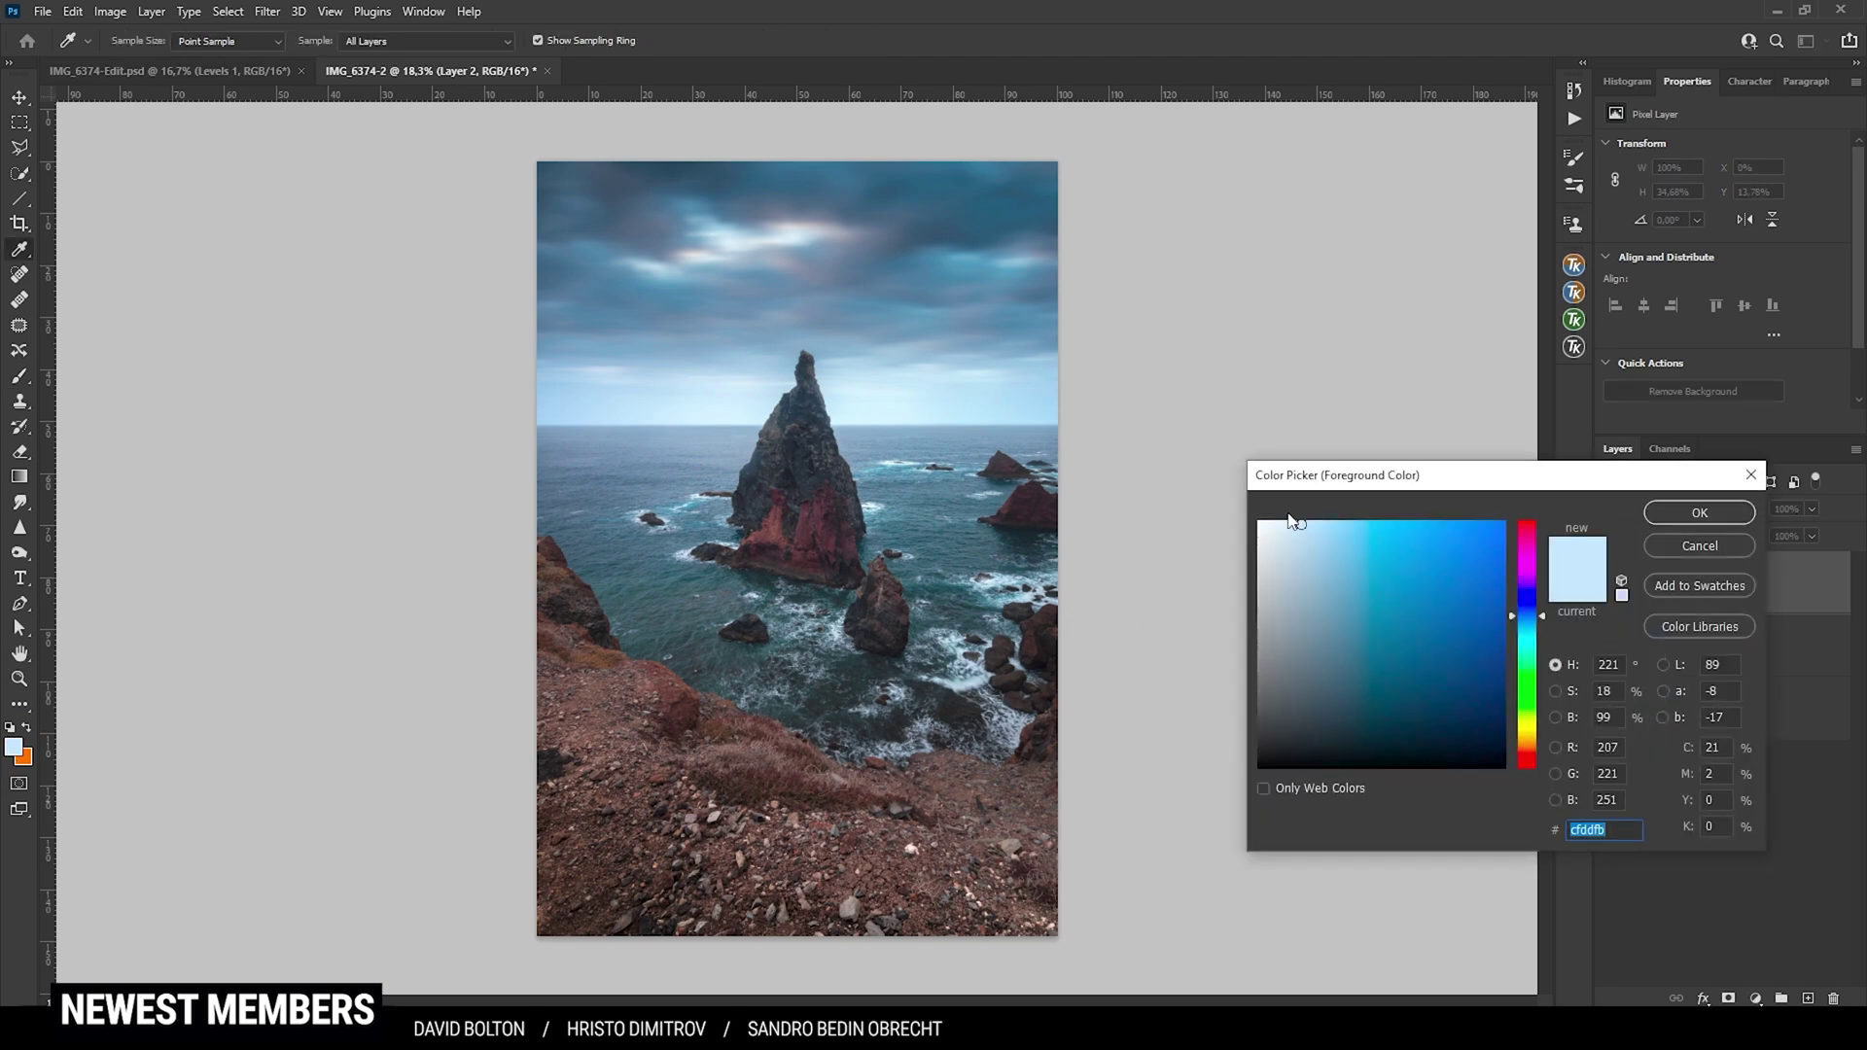
pyautogui.click(1284, 521)
pyautogui.click(1696, 512)
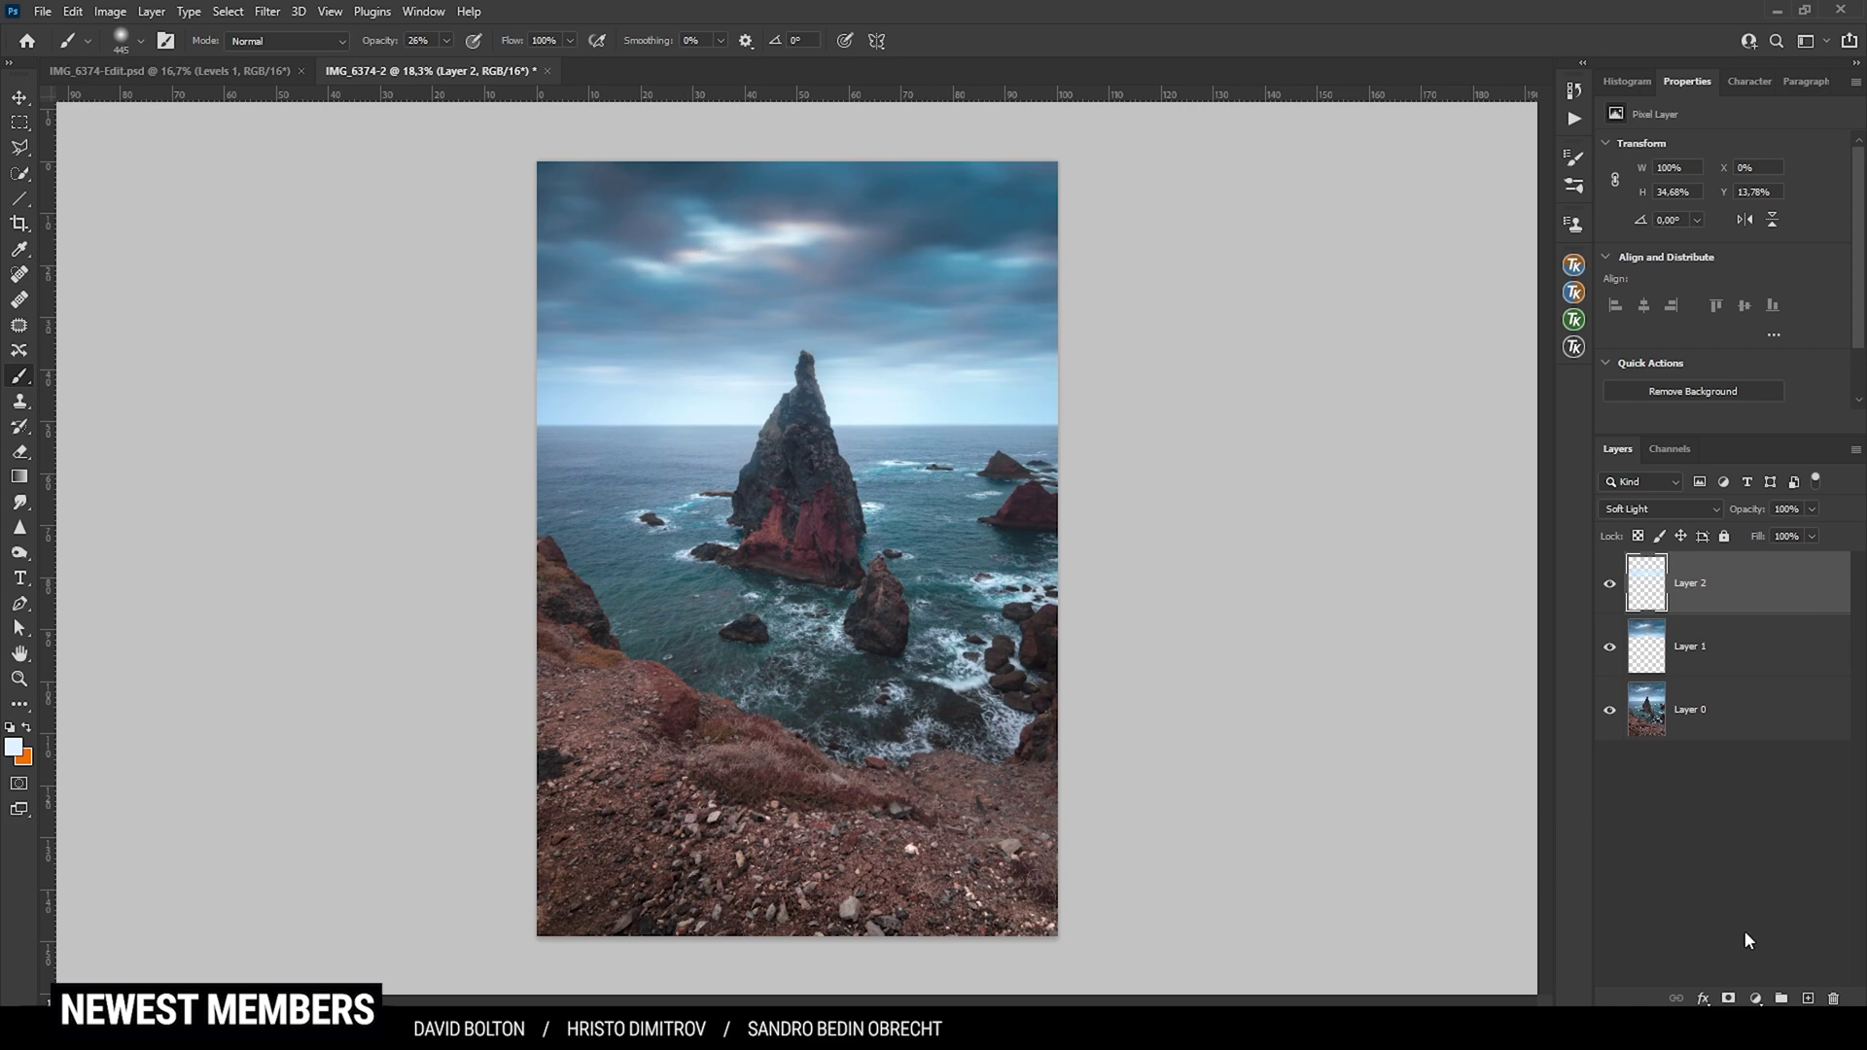
# - Add a Levels adjustment layer with input levels 2, 1.00 and 243
pyautogui.click(1755, 998)
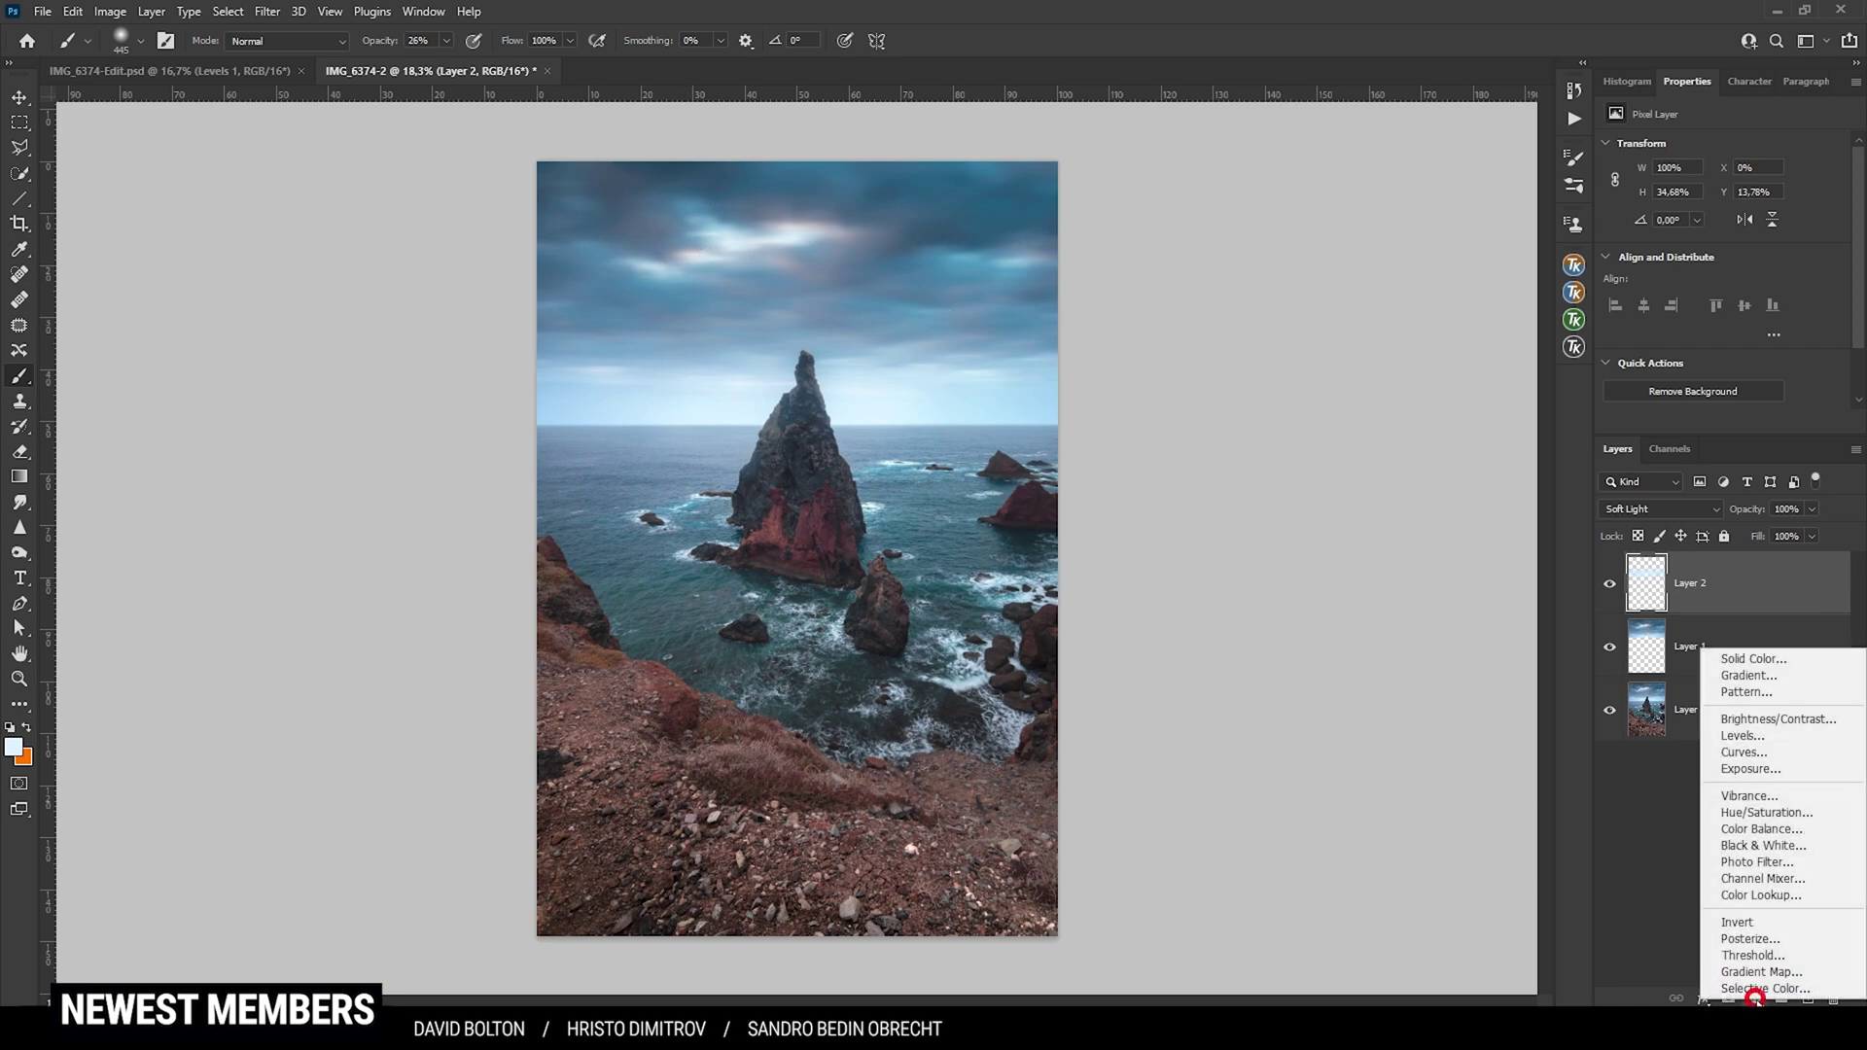
pyautogui.click(1806, 731)
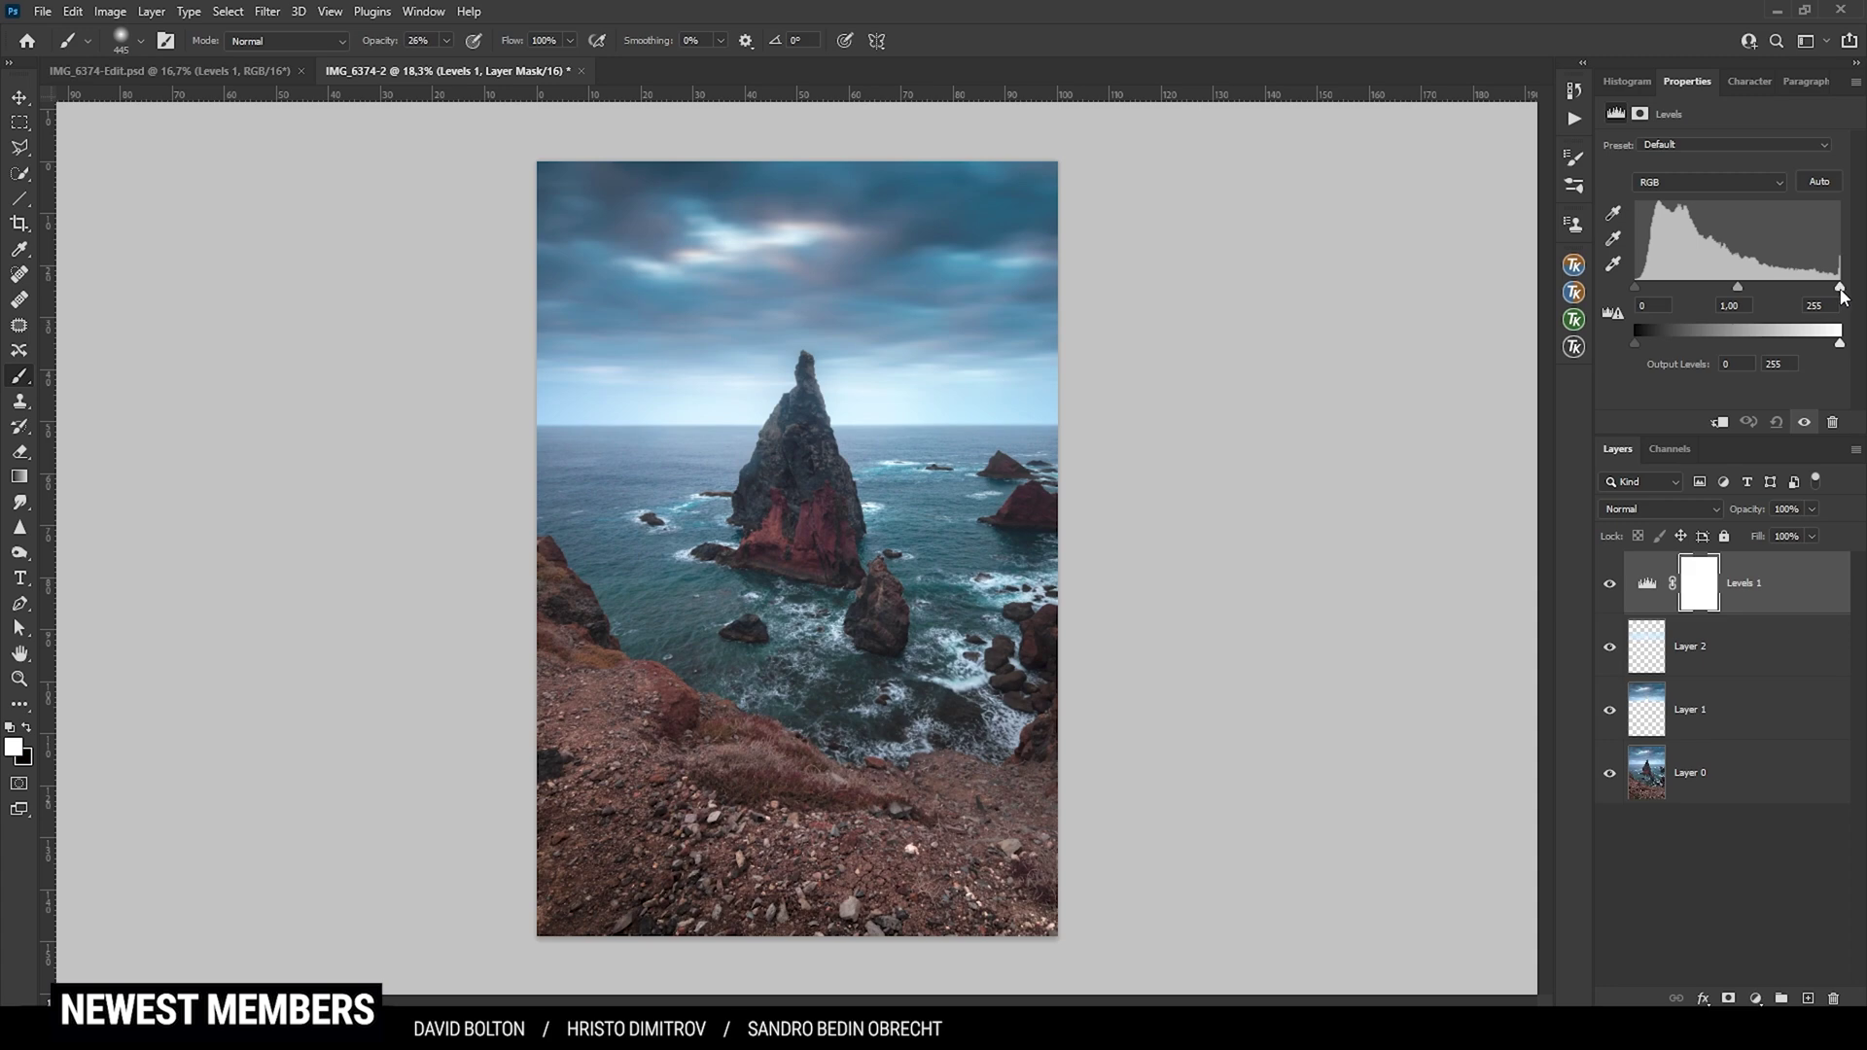
pyautogui.moveTo(1839, 289); pyautogui.dragTo(1824, 289)
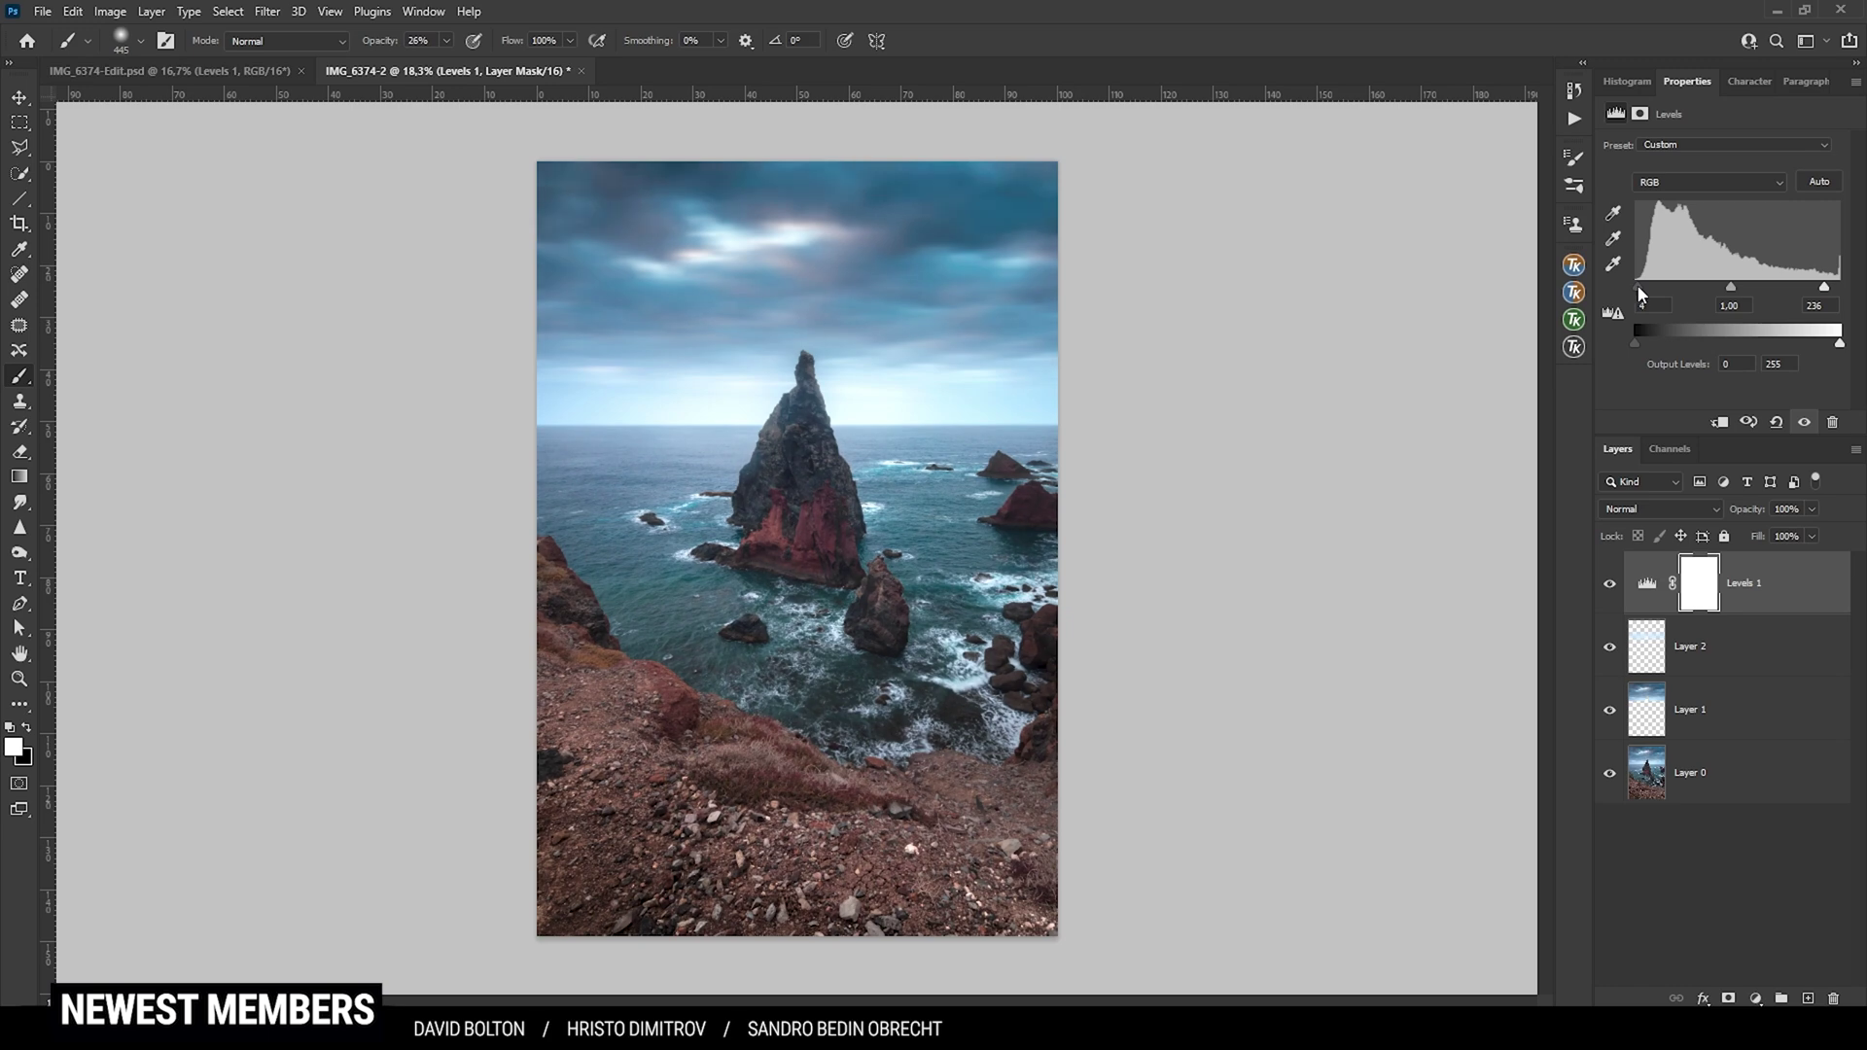
pyautogui.moveTo(1637, 284); pyautogui.dragTo(1639, 285)
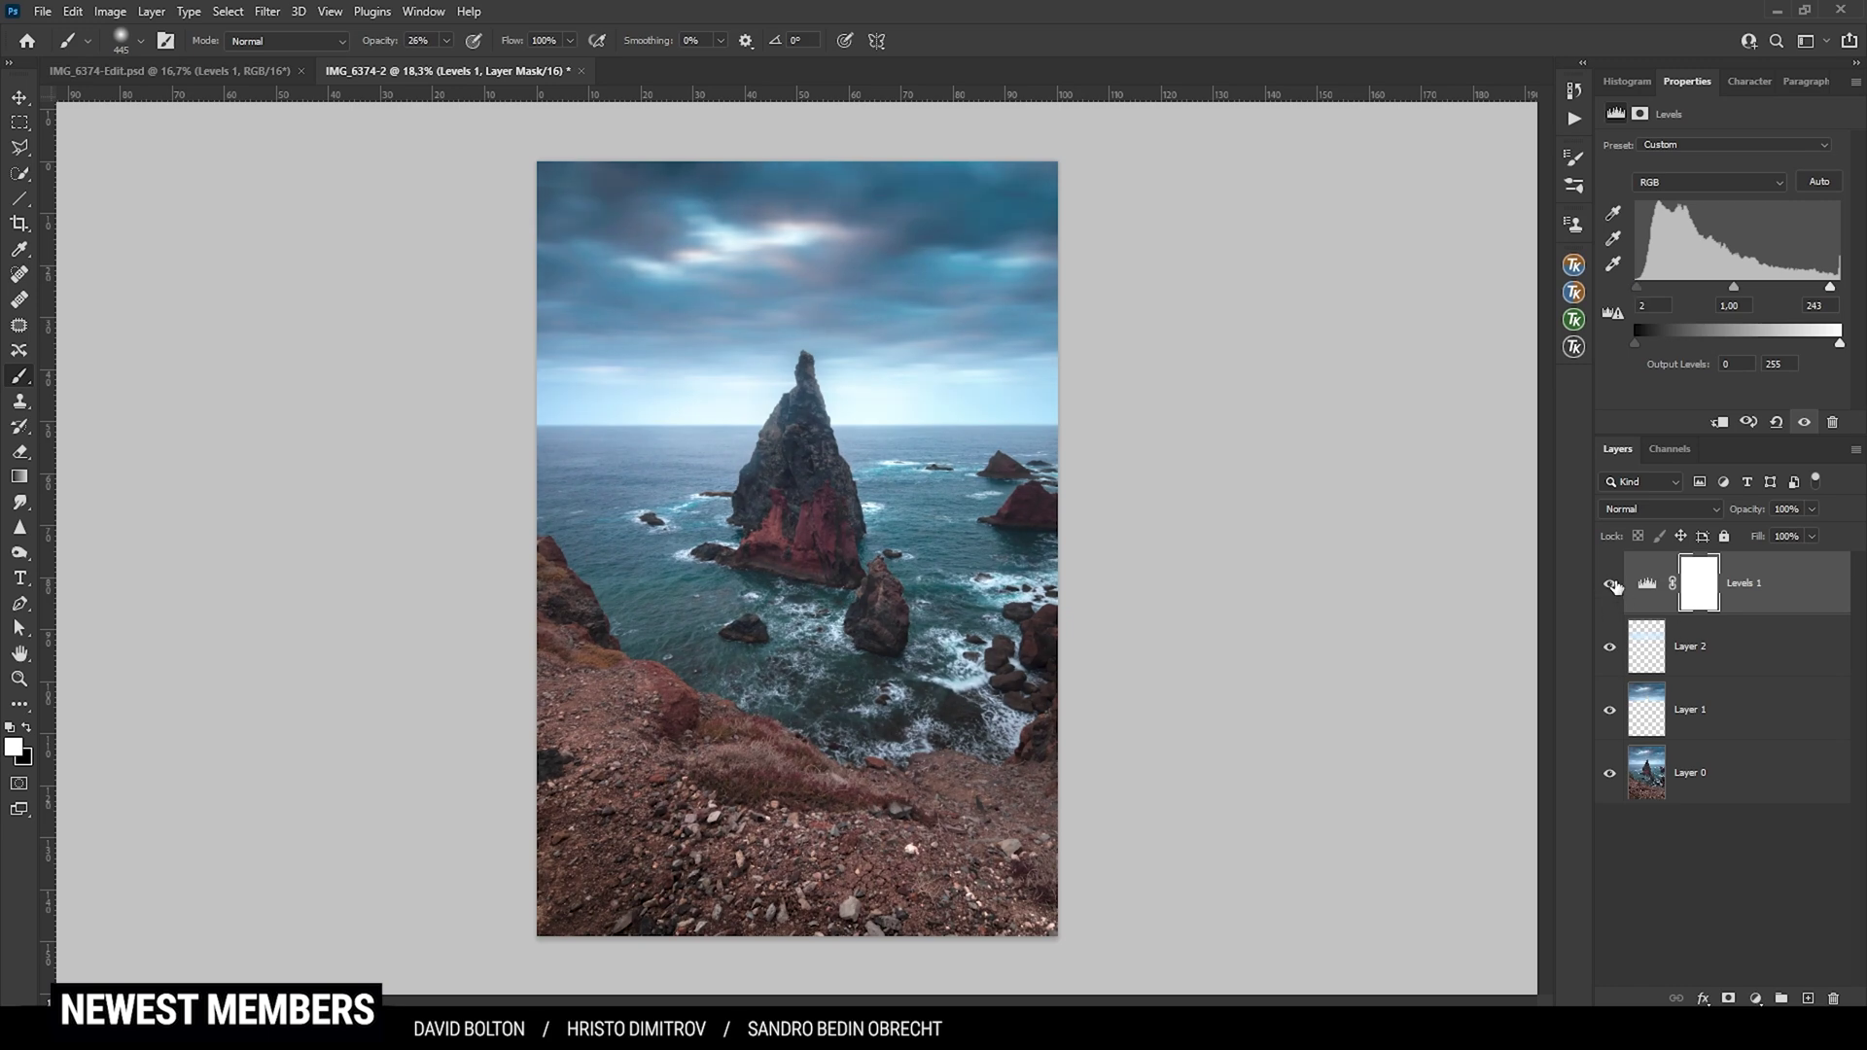